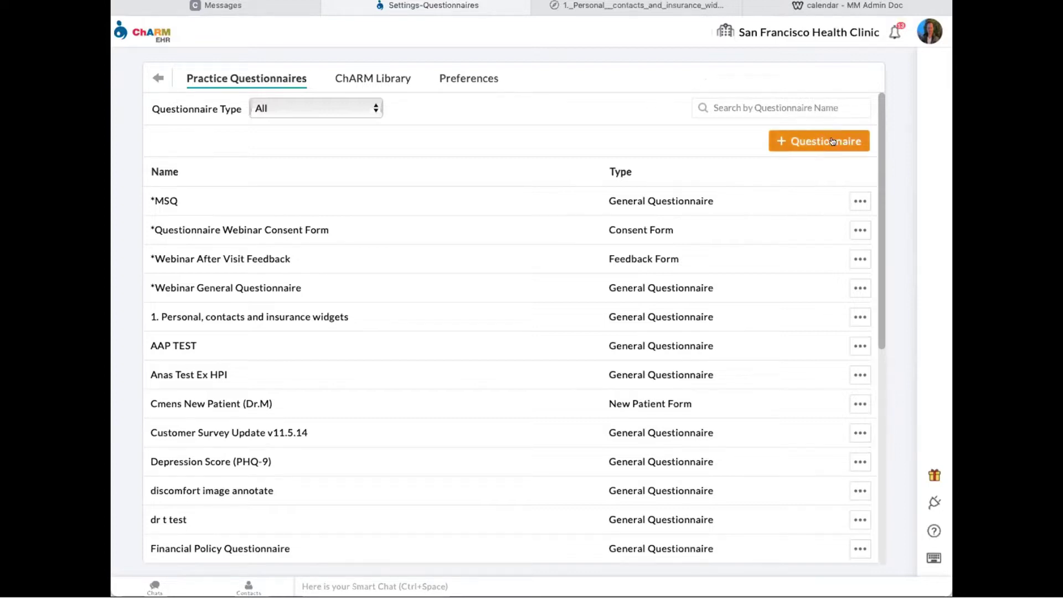
# - From Settings, go to Practice Questionnaires and start a blank new questionnaire
pyautogui.click(155, 79)
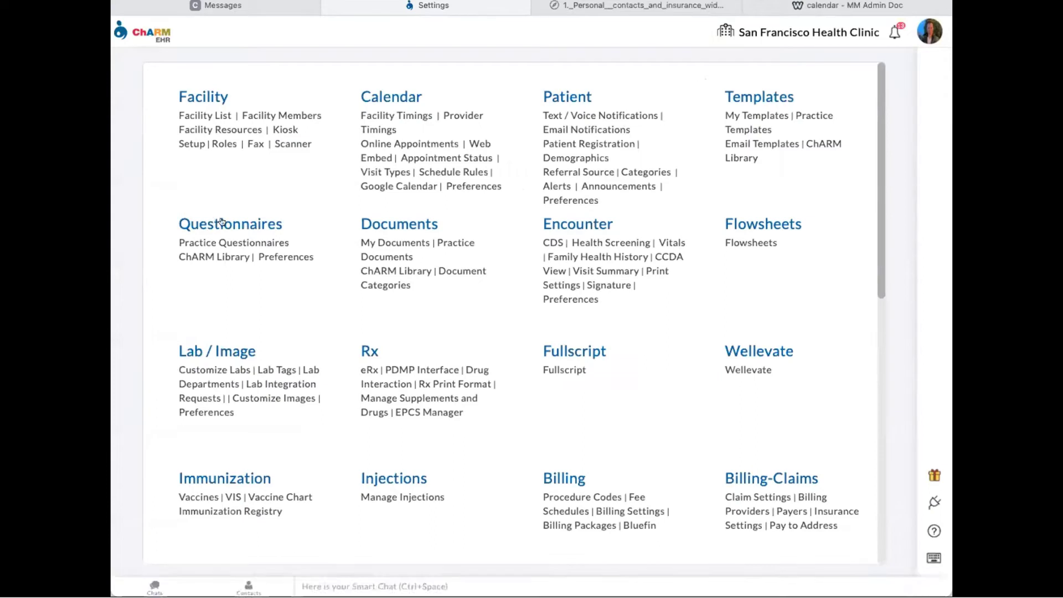
pyautogui.click(236, 226)
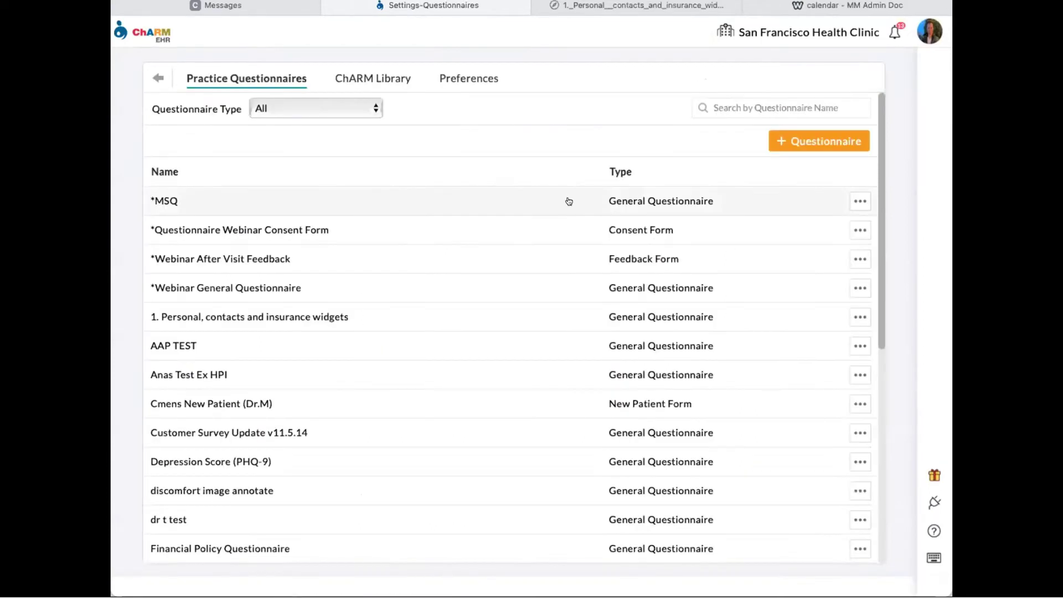
pyautogui.click(799, 141)
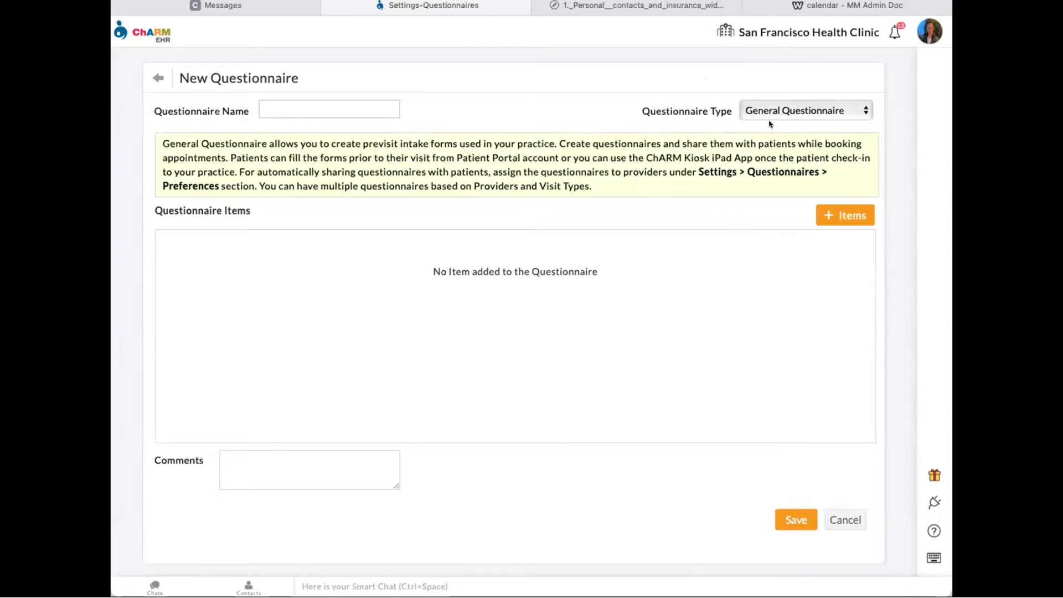
# - Keep the General Questionnaire type, name it 'webinar', and begin adding items
pyautogui.click(792, 105)
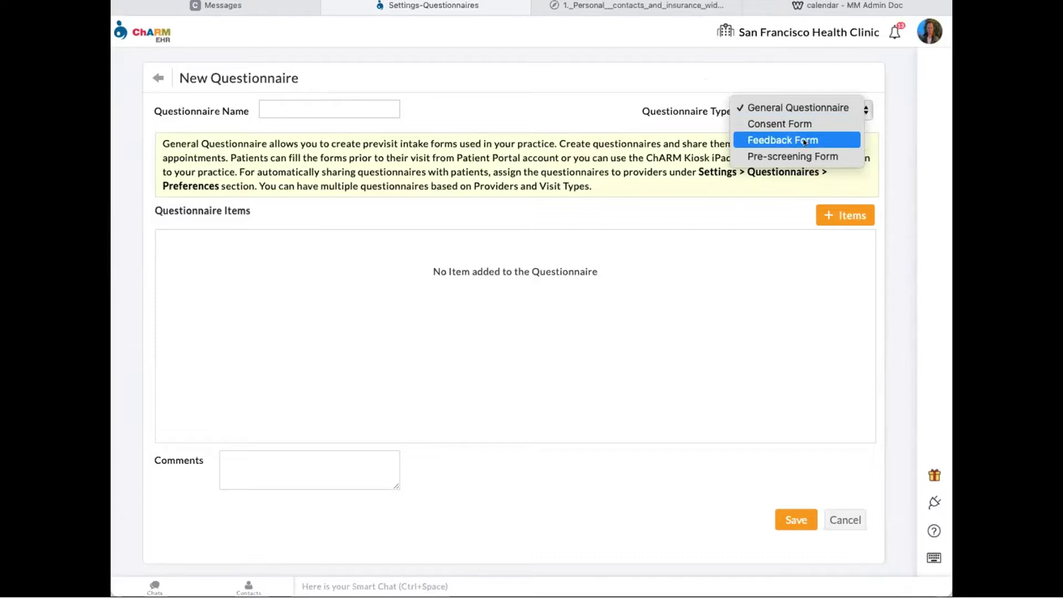
pyautogui.click(793, 107)
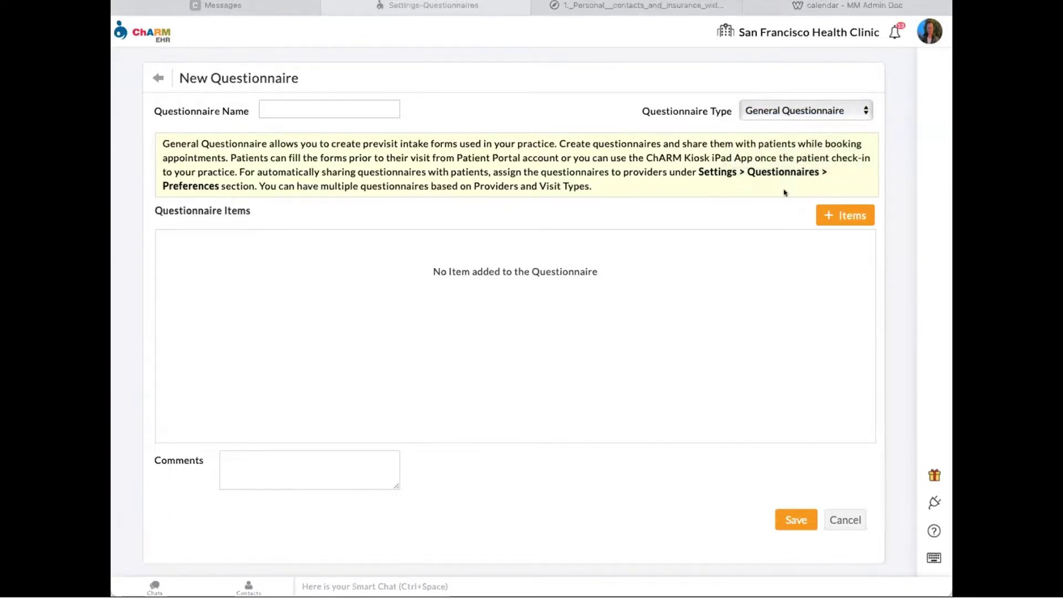
pyautogui.click(318, 105)
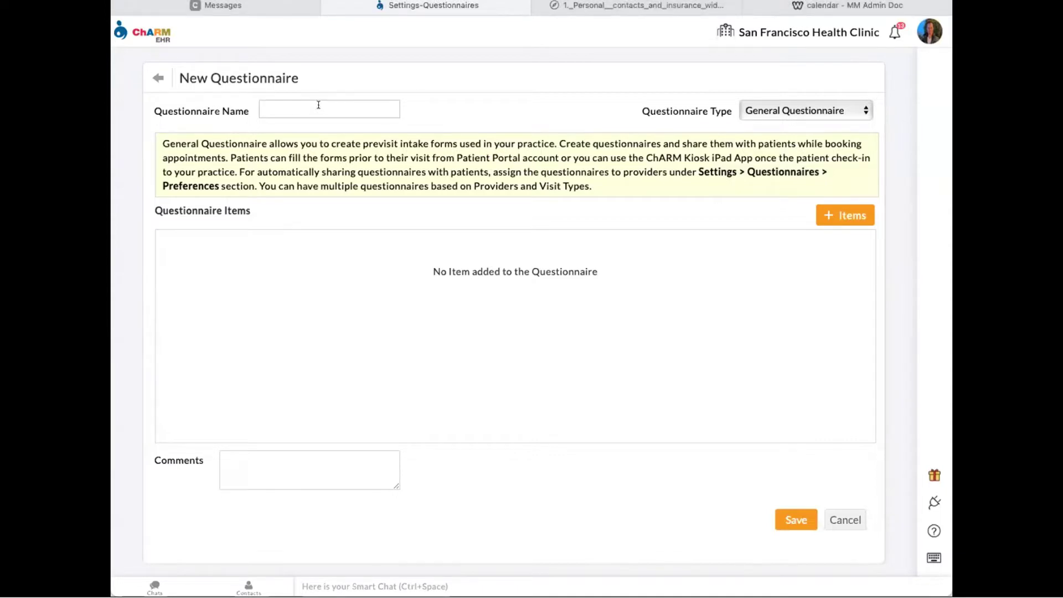
pyautogui.write('webinar')
pyautogui.click(833, 213)
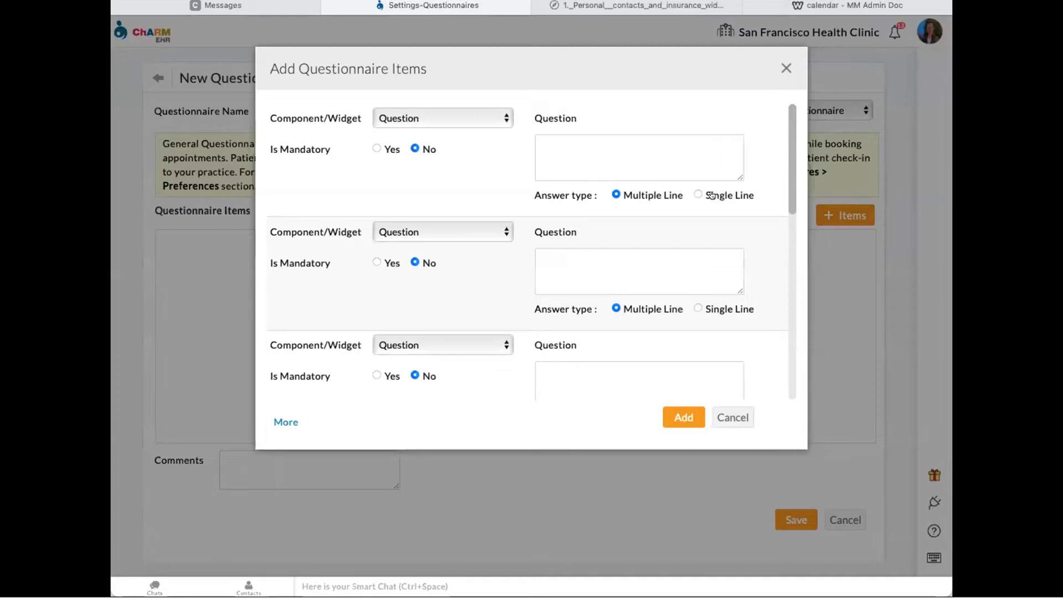
# - Enter 'What are the main health concerns you would like to address?' as the first Question item
pyautogui.click(423, 118)
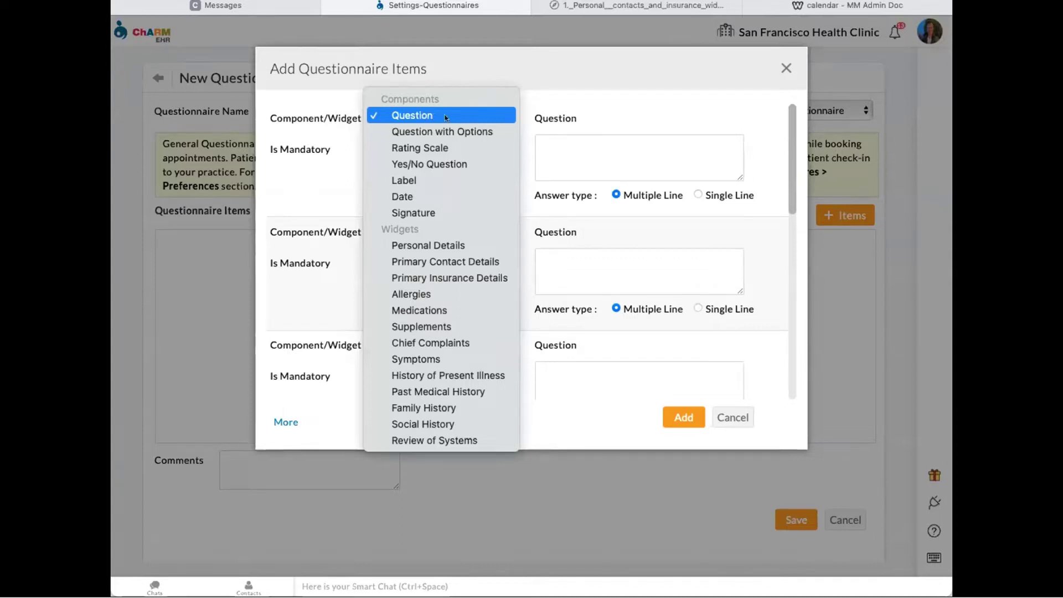
pyautogui.click(433, 114)
pyautogui.click(598, 149)
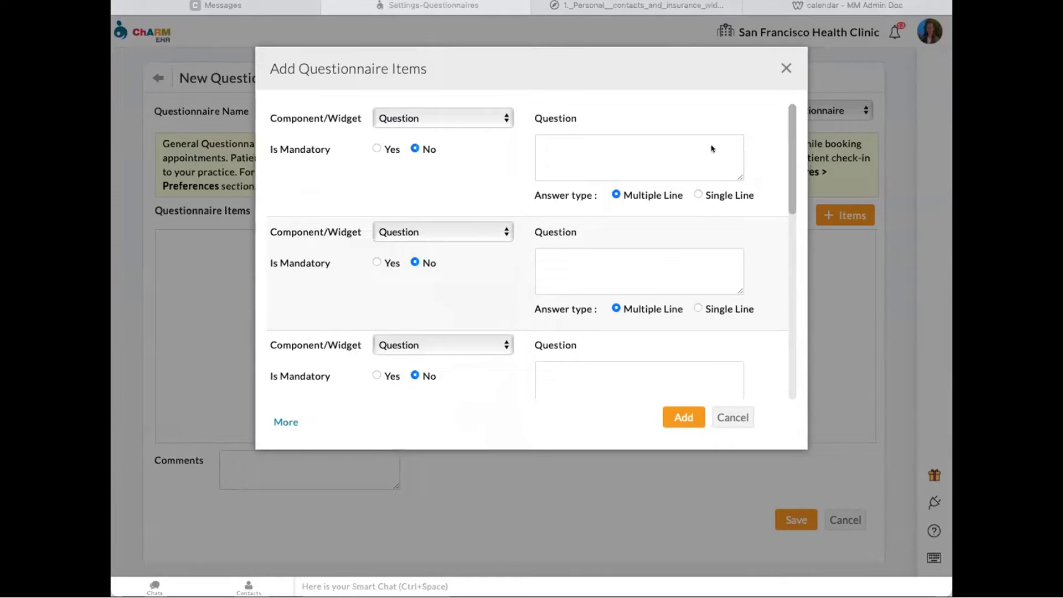
pyautogui.click(600, 163)
pyautogui.write('What are the main health concerns you would like to address?')
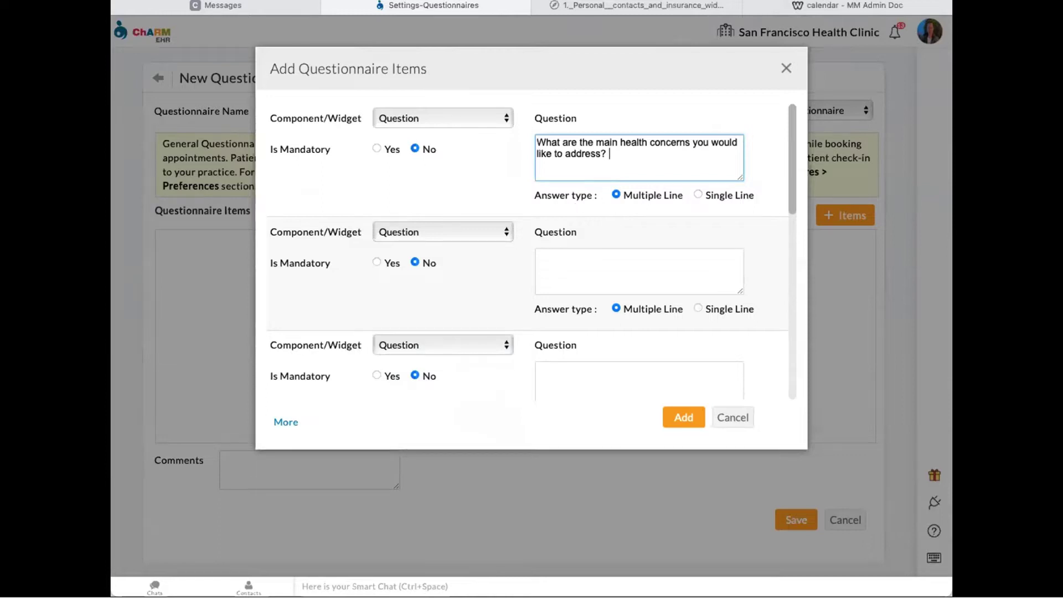
pyautogui.click(435, 231)
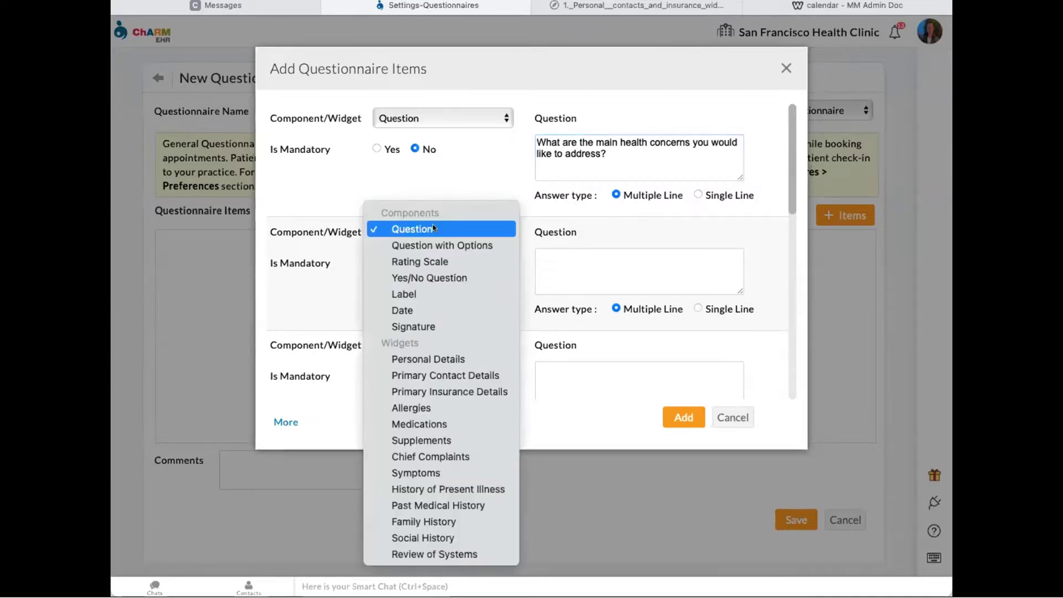
# - Make the second item a Question with Options reading 'Please check off health issues that apply to you'
pyautogui.click(463, 244)
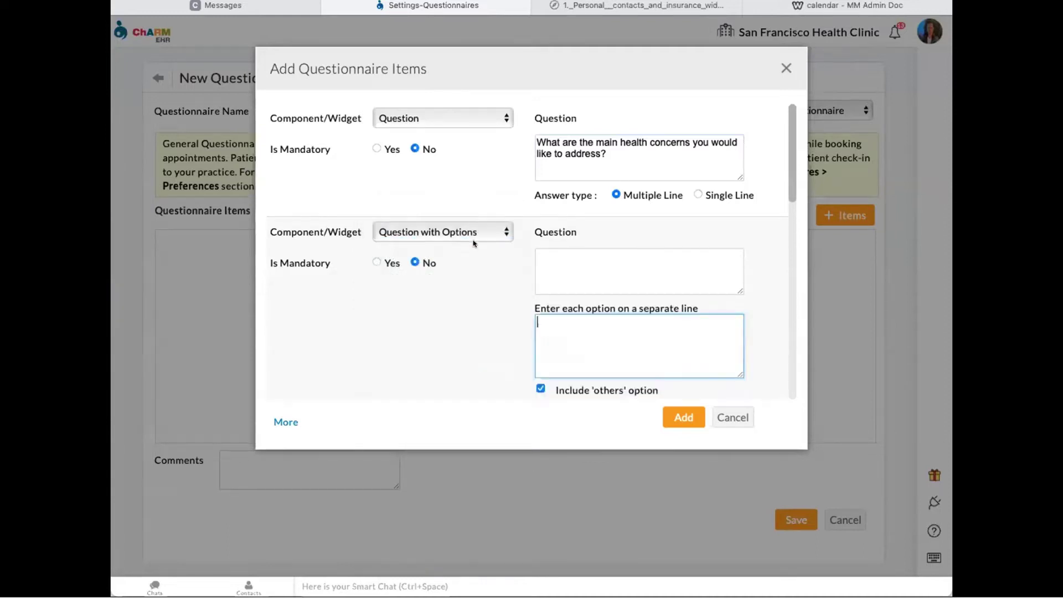
pyautogui.click(599, 264)
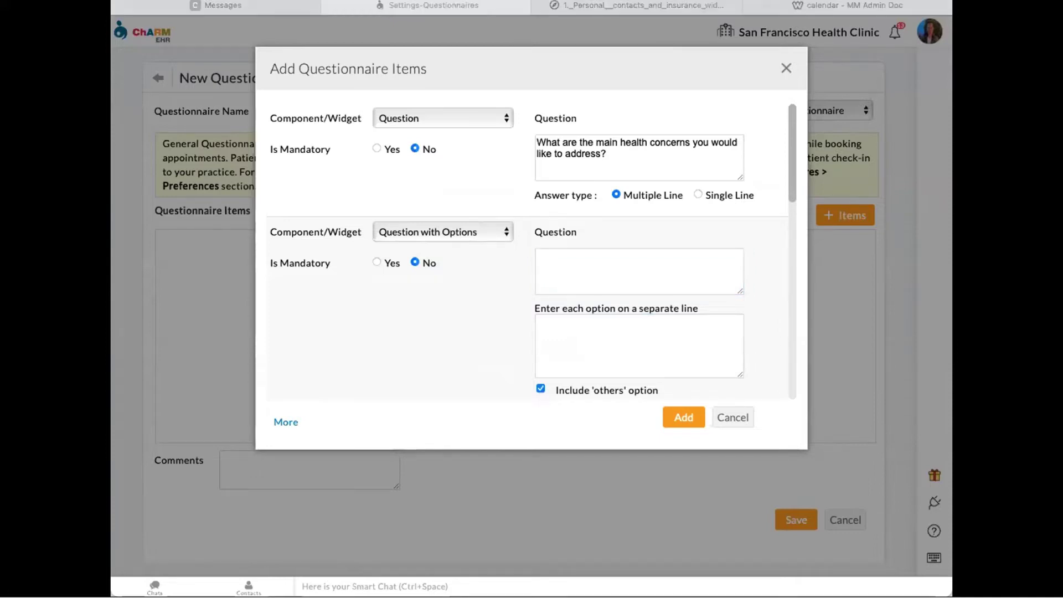
pyautogui.click(587, 258)
pyautogui.write('Please check off health issues that apply to you')
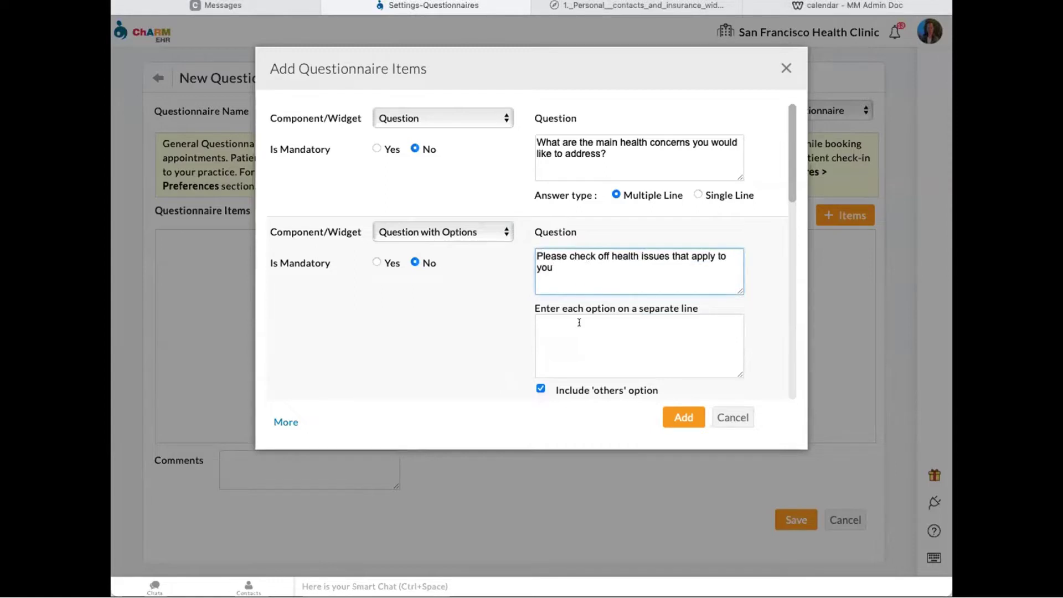
# - Add the options Ringing Ears, Headaches and Joint Pain, allowing multiple selection
pyautogui.click(577, 319)
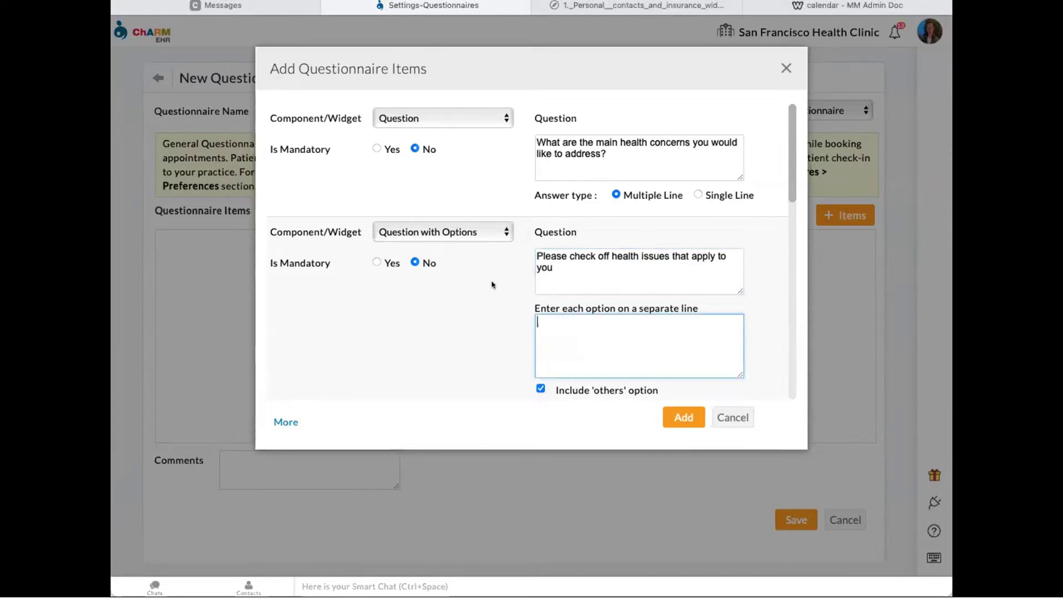
pyautogui.scroll(-1, 501, 278)
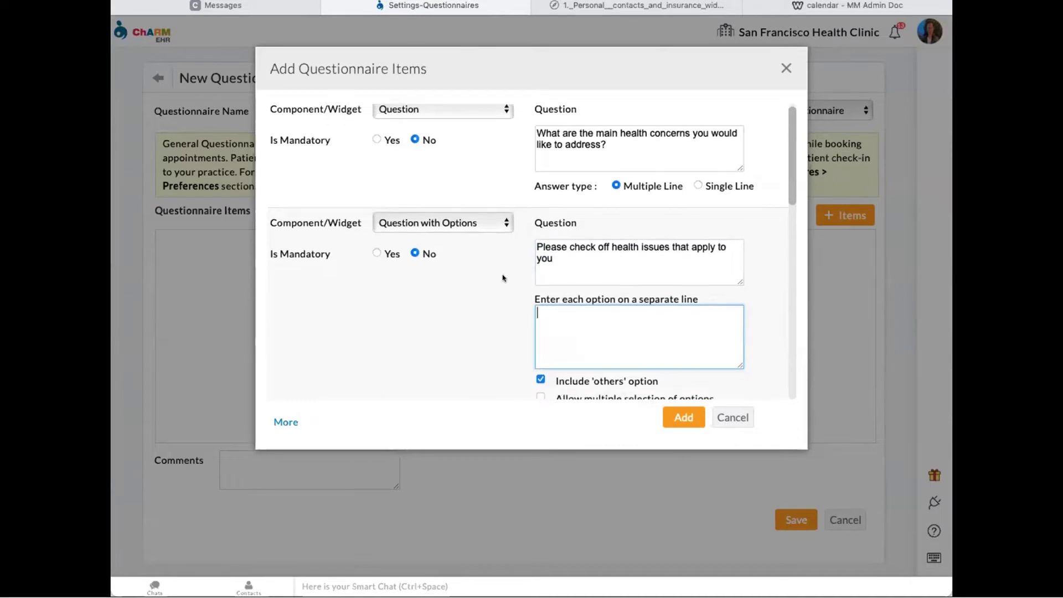
pyautogui.press('super+Tab')
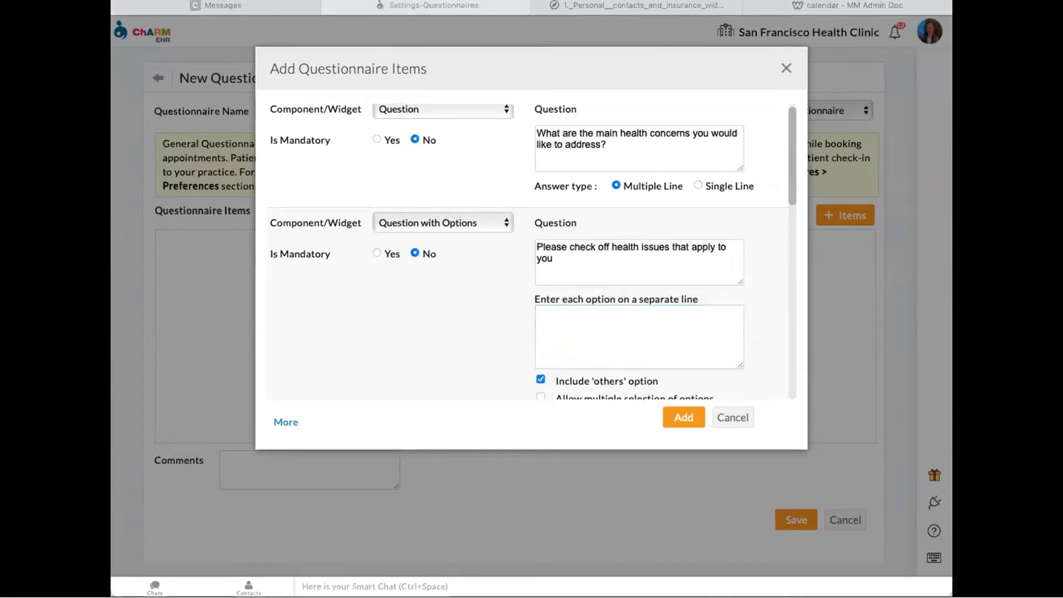
pyautogui.click(558, 327)
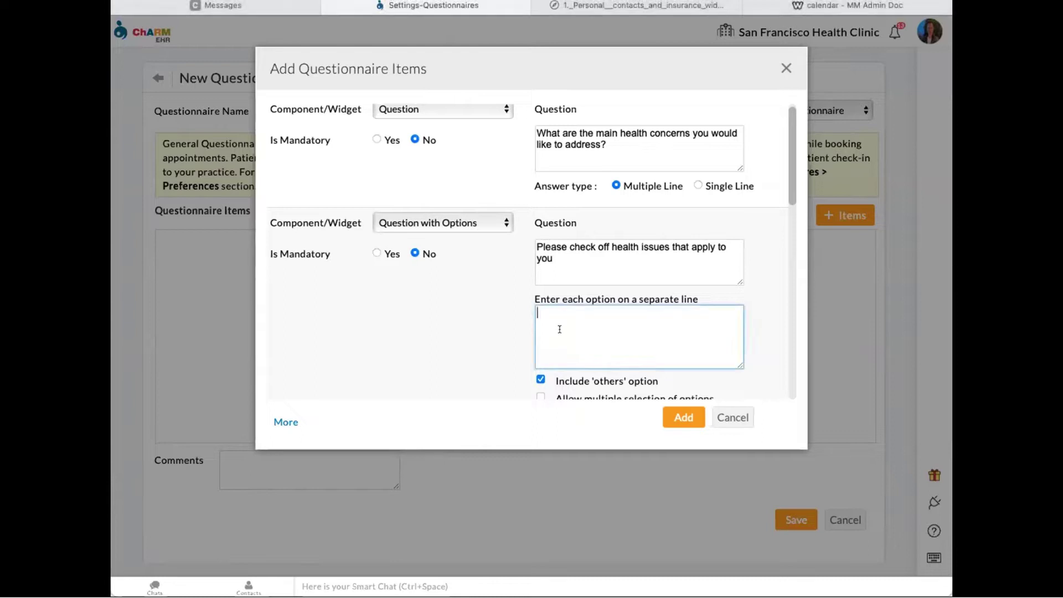
pyautogui.write('Ringing Ears Headaches Joint Pain')
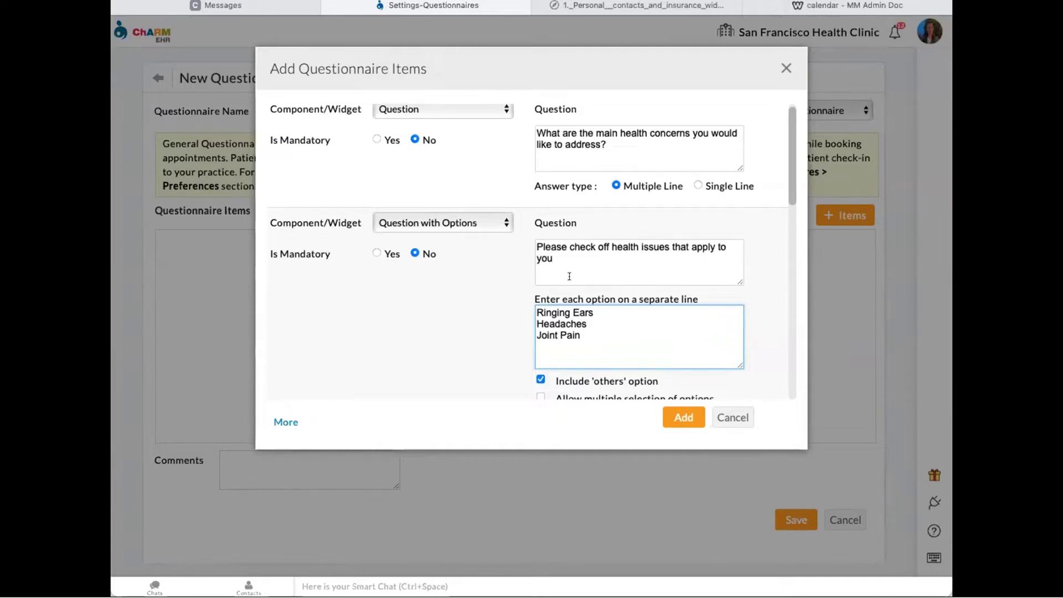
pyautogui.scroll(-1, 480, 280)
pyautogui.scroll(-3, 480, 276)
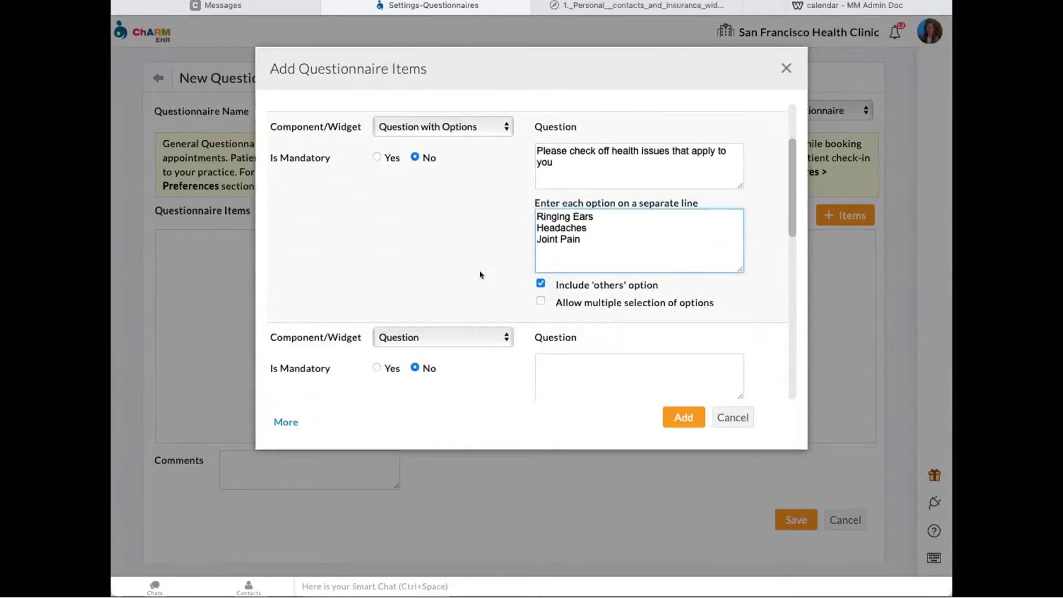
pyautogui.scroll(1, 487, 275)
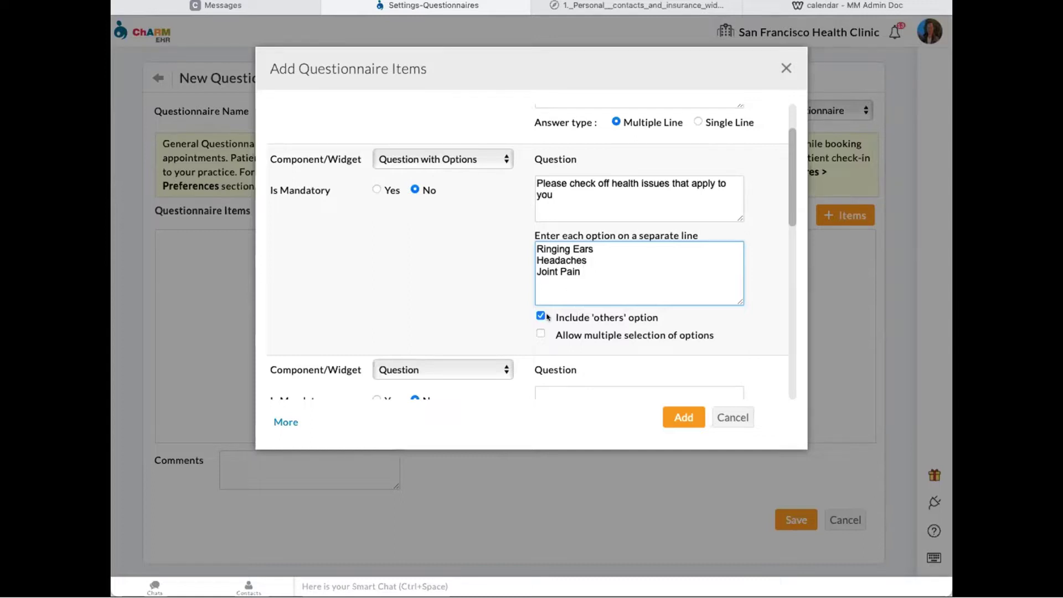
pyautogui.click(540, 333)
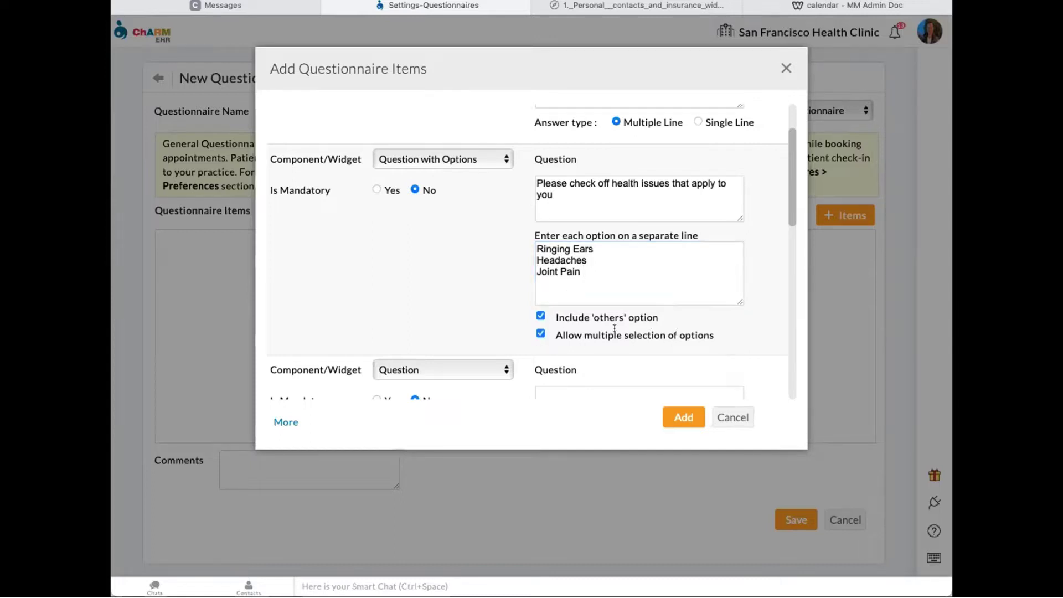
pyautogui.scroll(3, 463, 262)
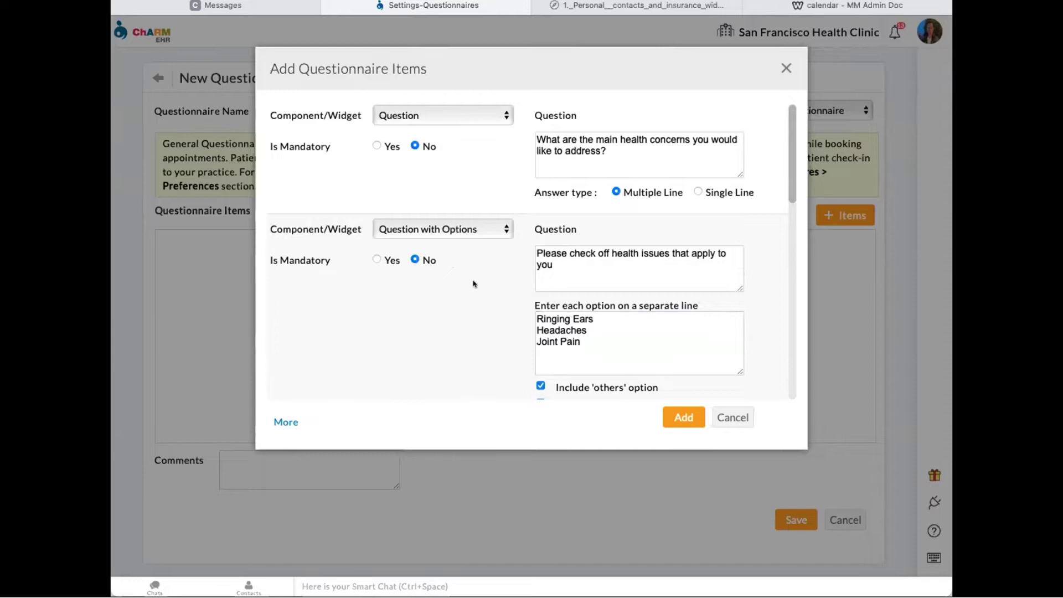
pyautogui.scroll(-2, 479, 284)
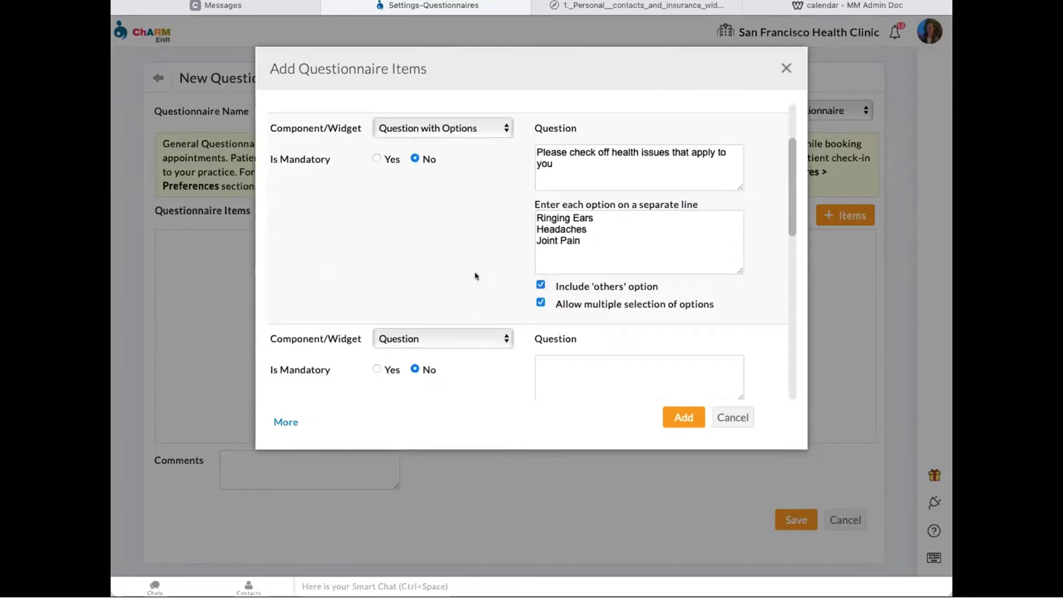
pyautogui.scroll(-2, 477, 282)
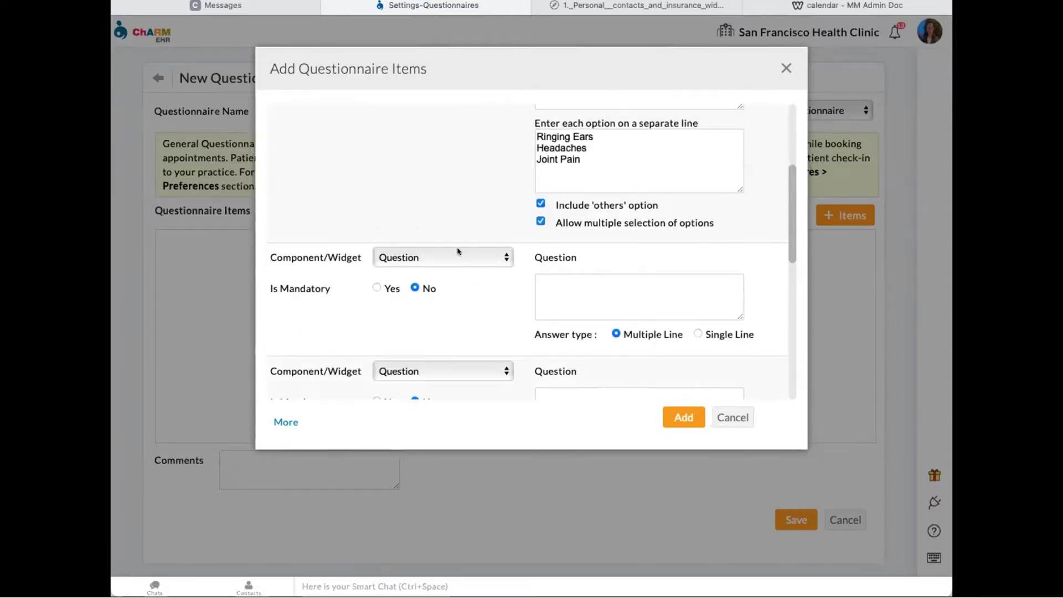
# - Make the third item a Rating Scale asking 'What is your pain level?' from 1 to 10
pyautogui.click(459, 252)
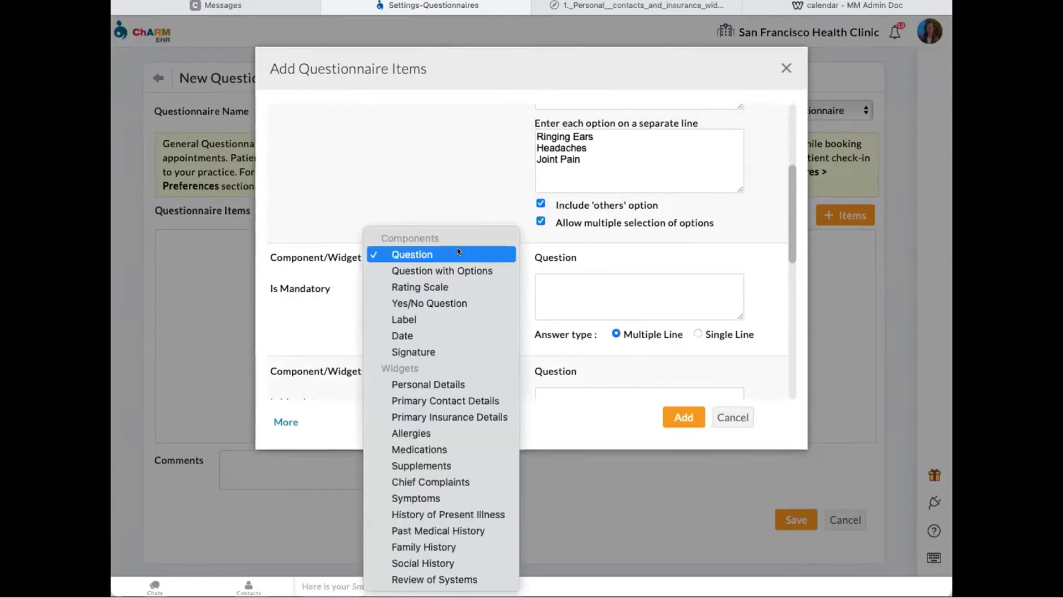
pyautogui.click(465, 285)
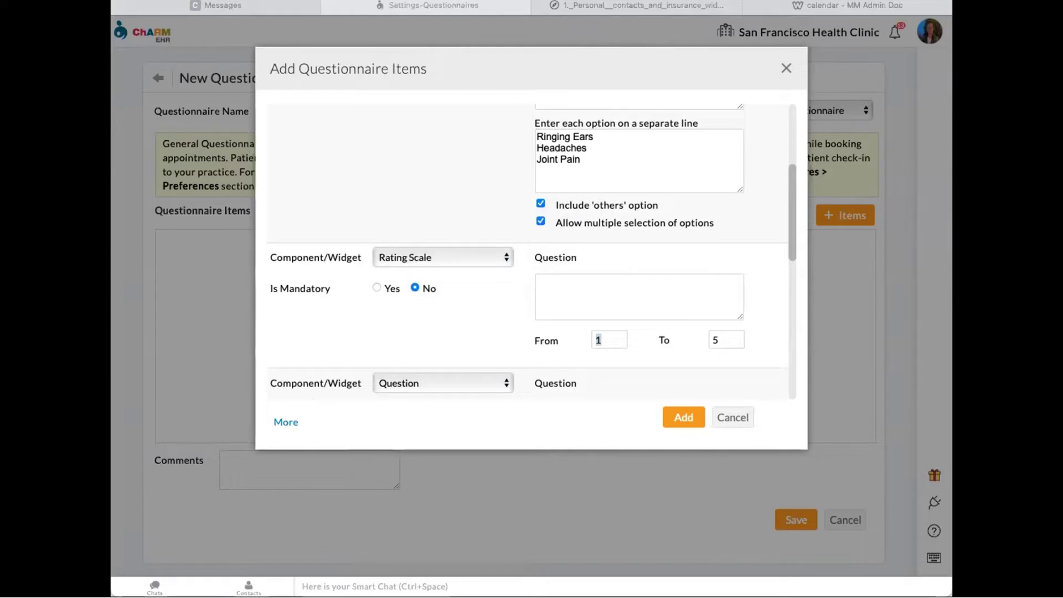
pyautogui.click(603, 293)
pyautogui.write('What is your pain level?')
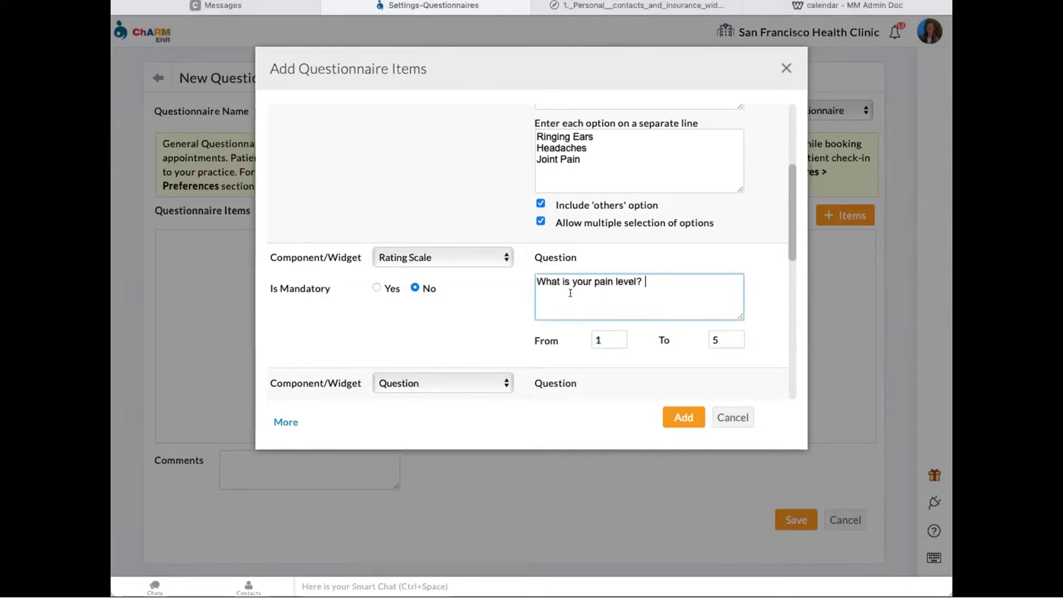
pyautogui.click(724, 339)
pyautogui.press('BackSpace')
pyautogui.write('10')
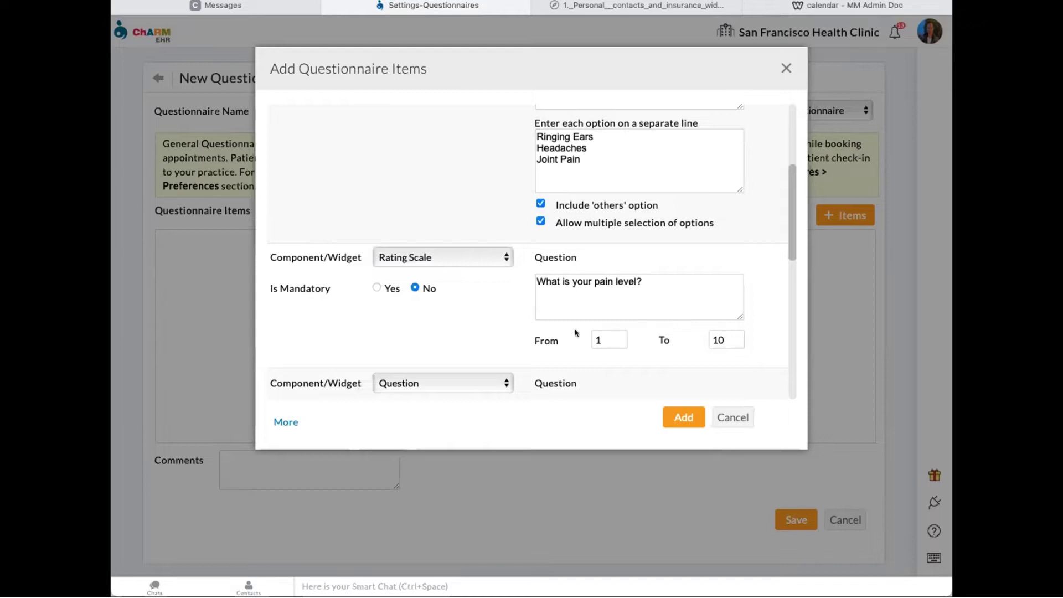
pyautogui.scroll(-3, 515, 252)
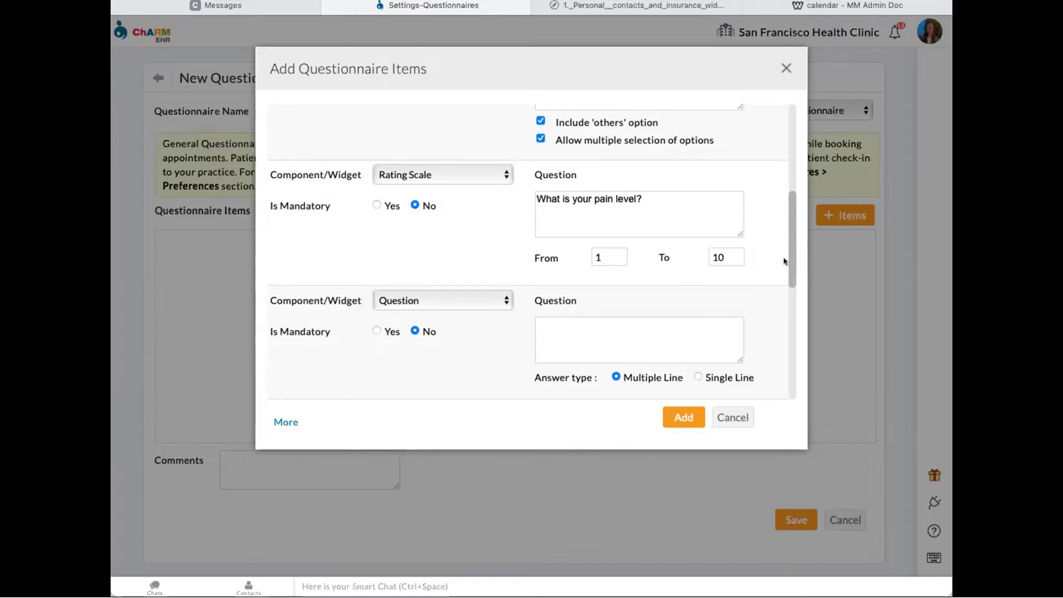
pyautogui.scroll(-1, 753, 288)
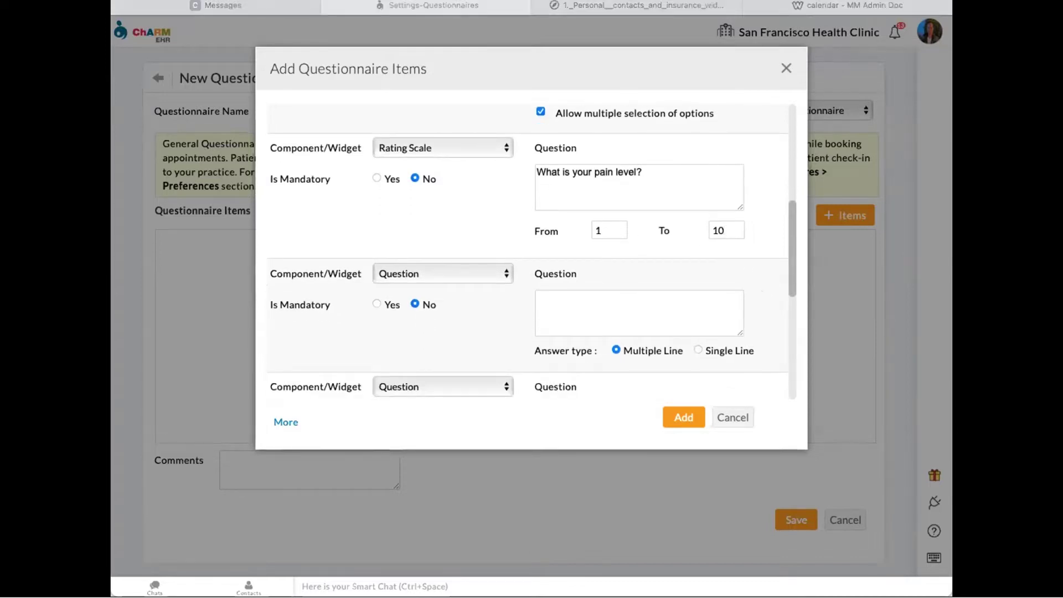
pyautogui.click(453, 272)
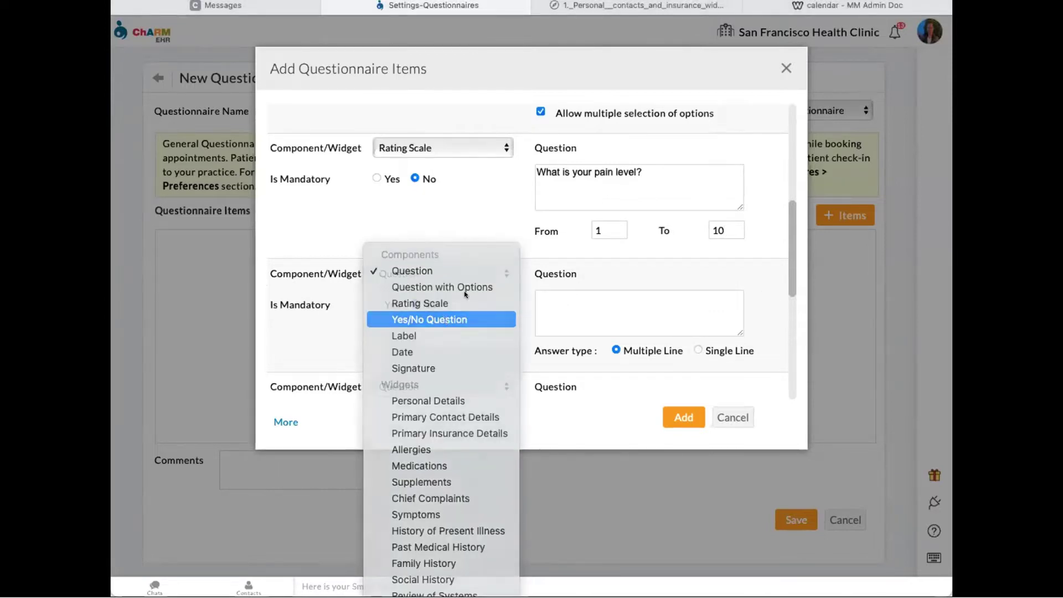
# - Add a Yes/No Question item asking 'Do you suffer from fatigue?'
pyautogui.click(445, 320)
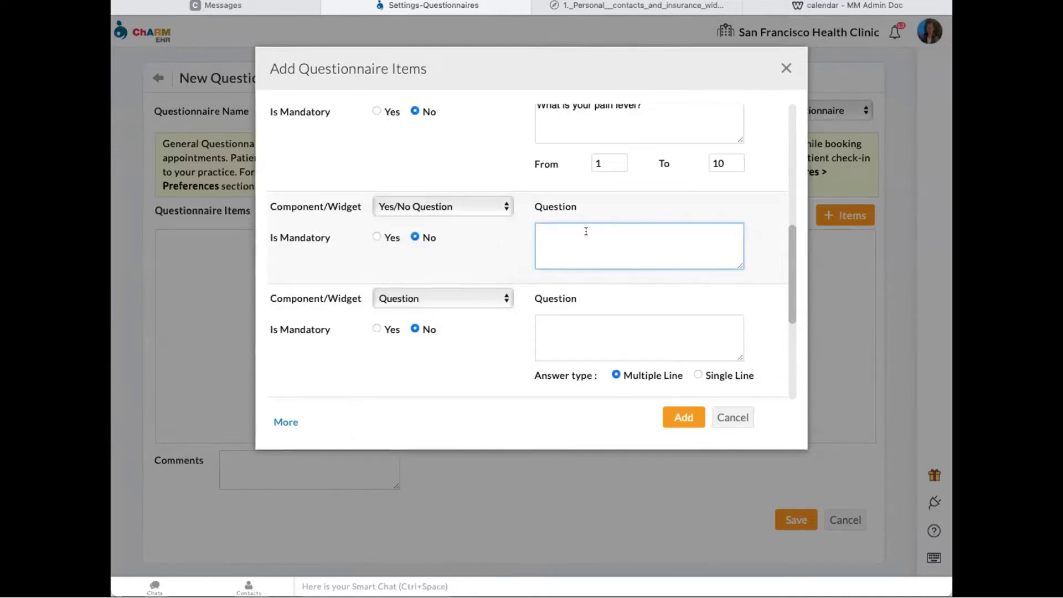
pyautogui.write('Do you suffer from fatigue?')
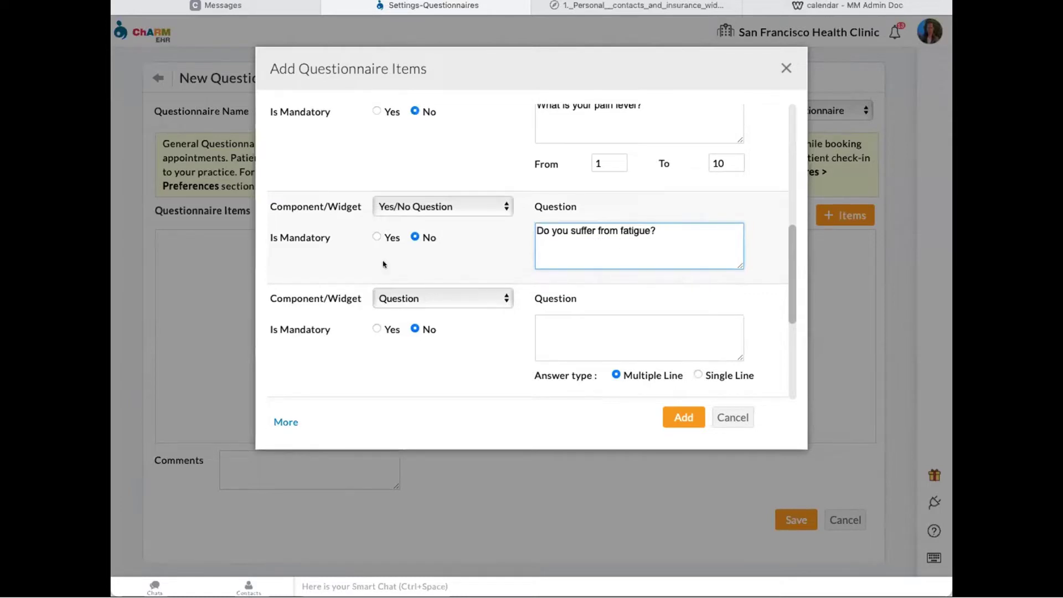
pyautogui.click(467, 295)
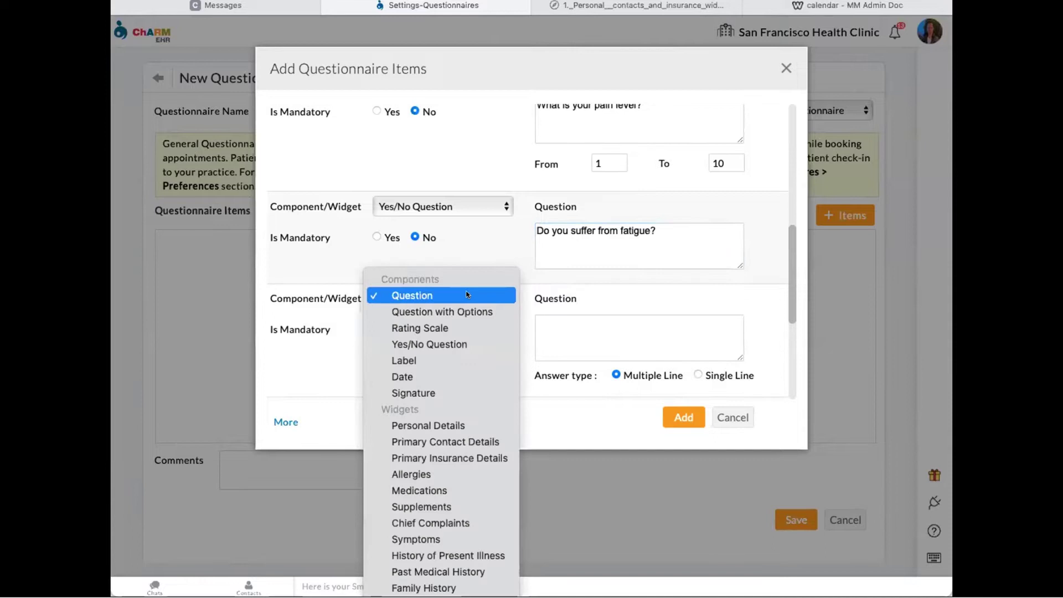
# - Make the next item a size 12, left-aligned Label reading 'Heading Section Example'
pyautogui.click(463, 359)
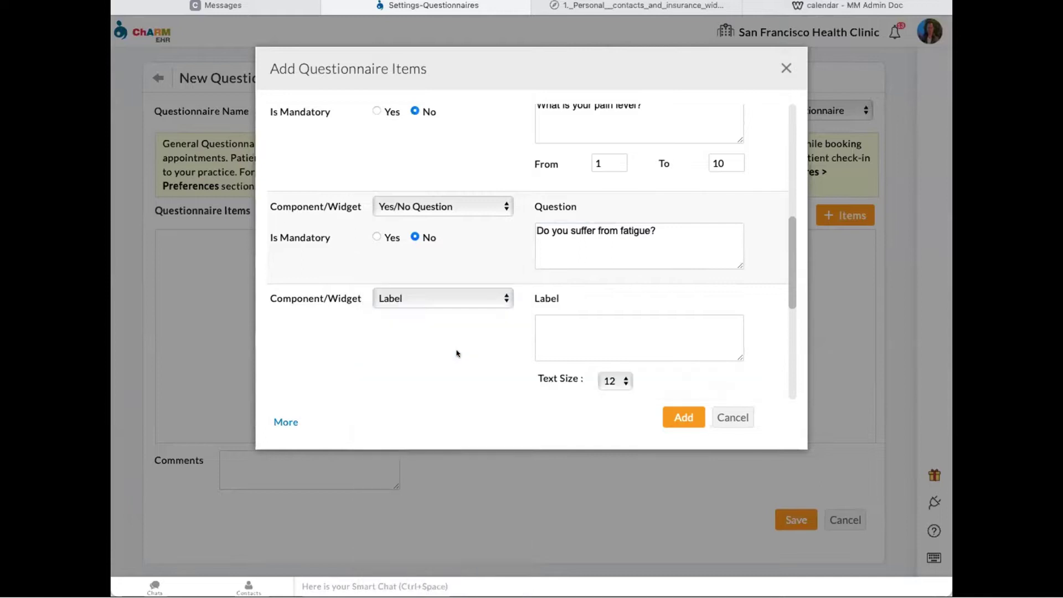
pyautogui.scroll(-2, 464, 356)
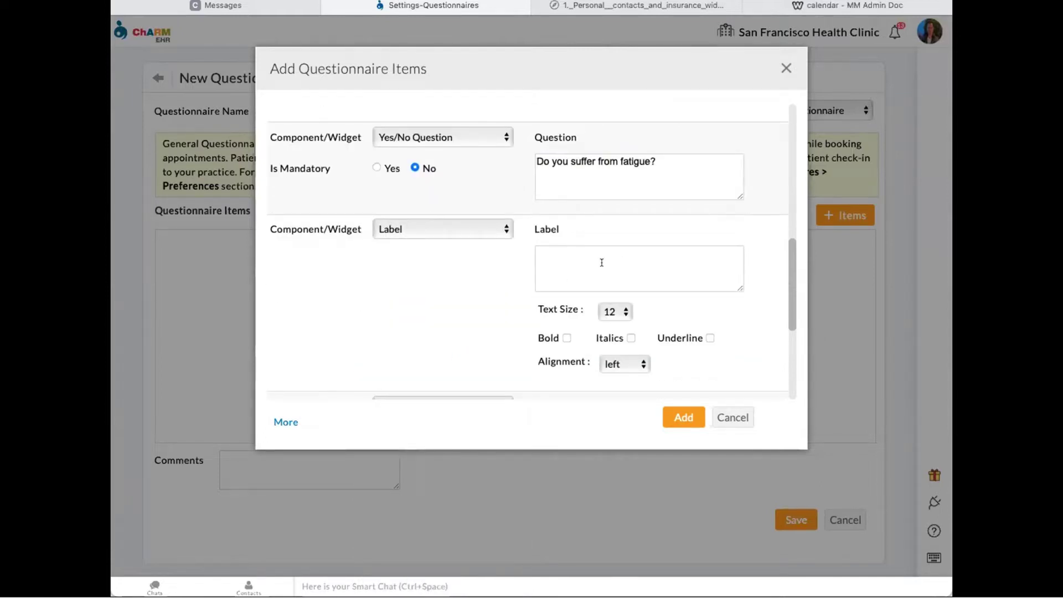
pyautogui.scroll(-1, 545, 274)
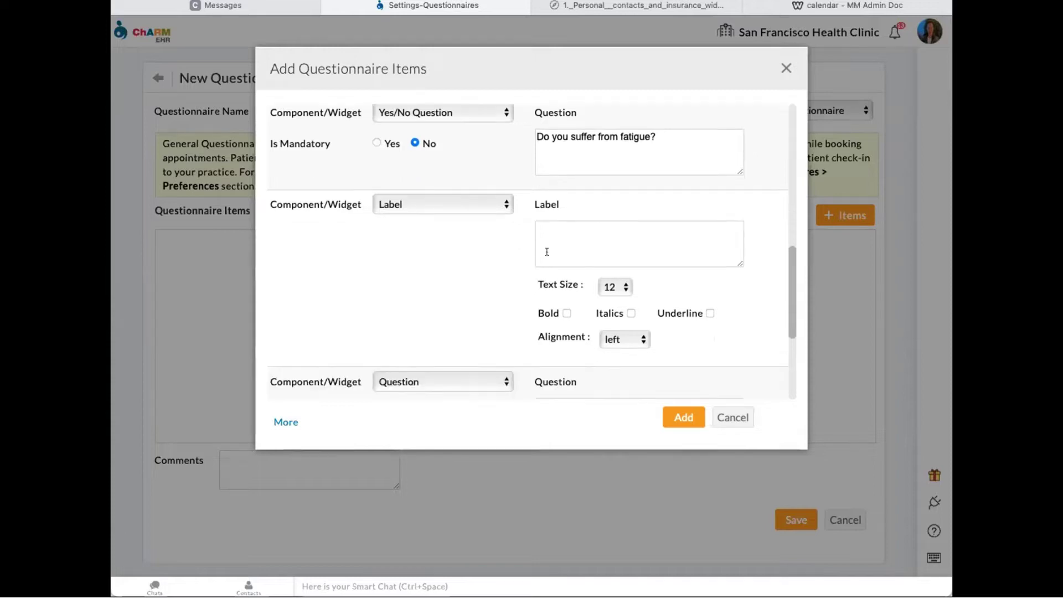
pyautogui.click(611, 285)
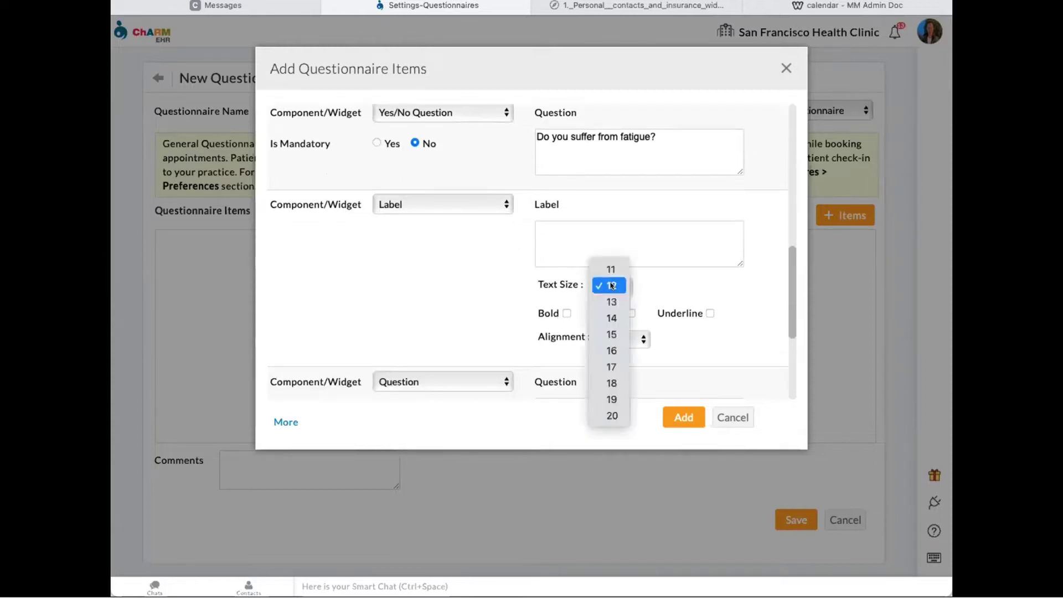
pyautogui.click(665, 285)
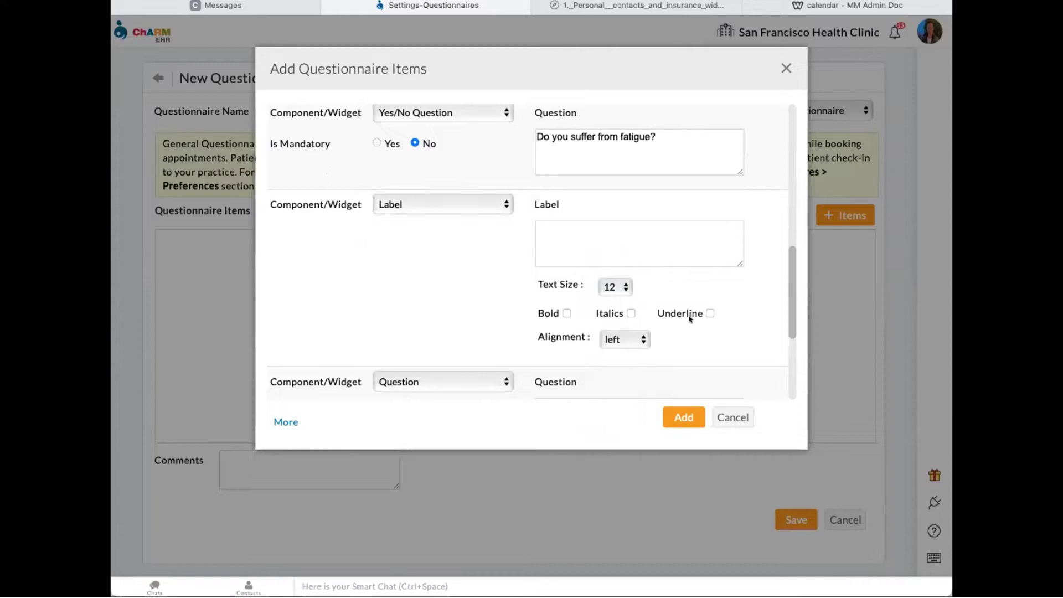
pyautogui.click(641, 340)
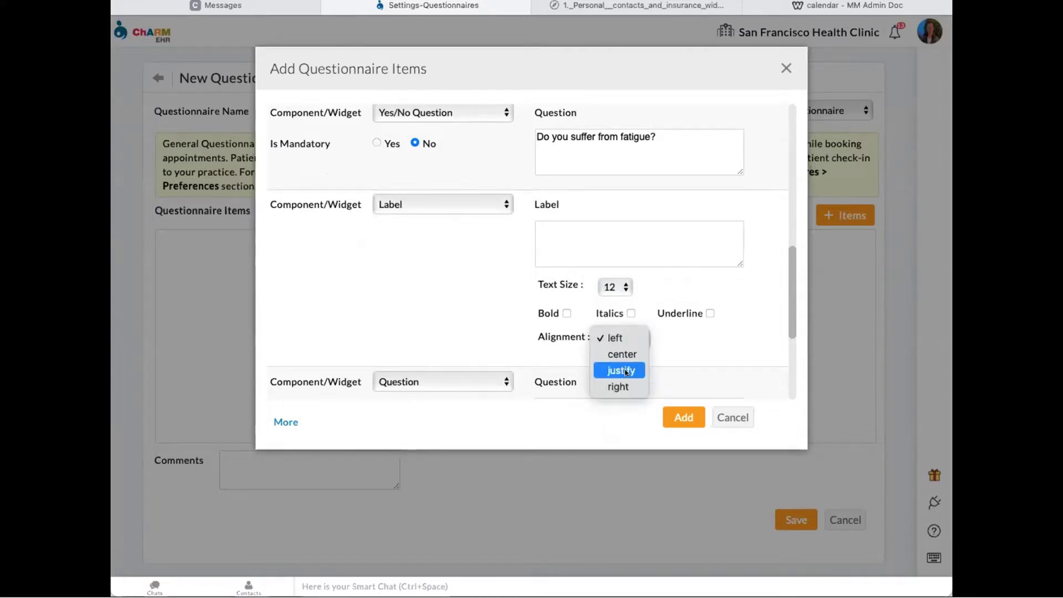
pyautogui.click(628, 338)
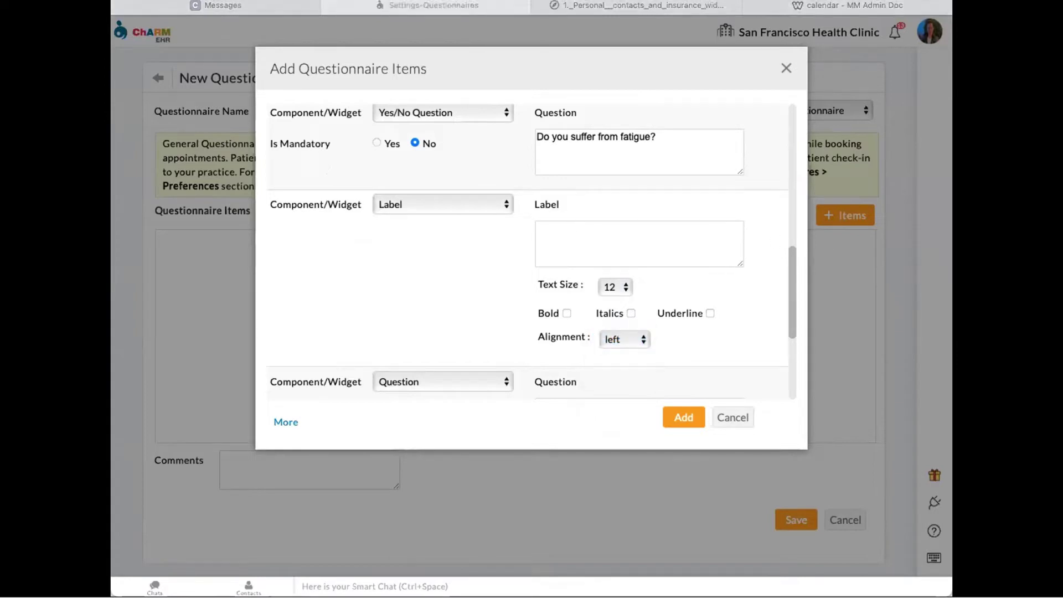
pyautogui.click(580, 232)
pyautogui.write('Heading Section Example')
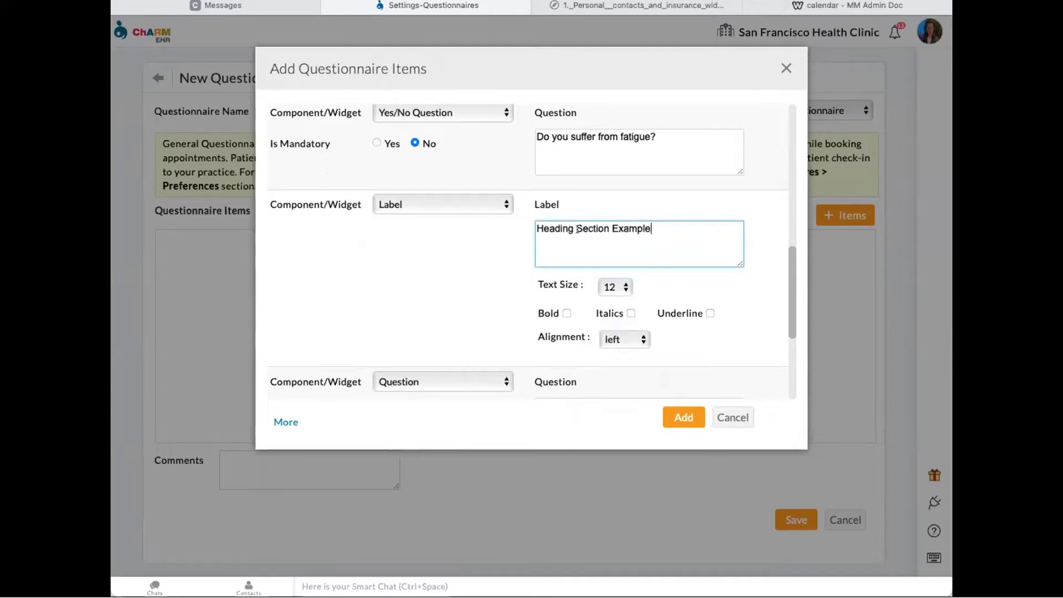
# - Set the item after the label to the Personal Details widget
pyautogui.scroll(-2, 443, 273)
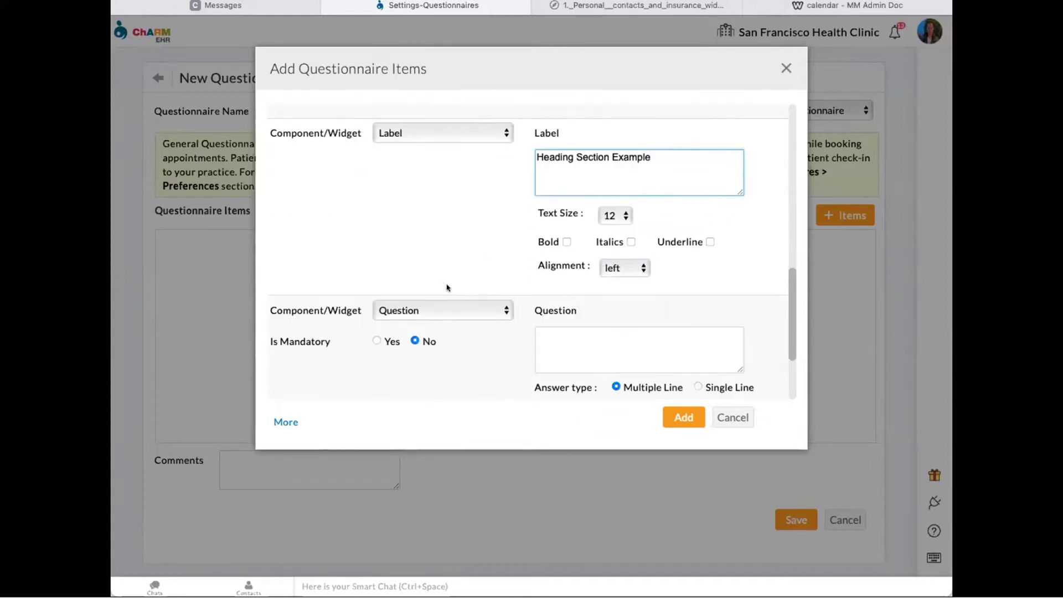
pyautogui.click(459, 315)
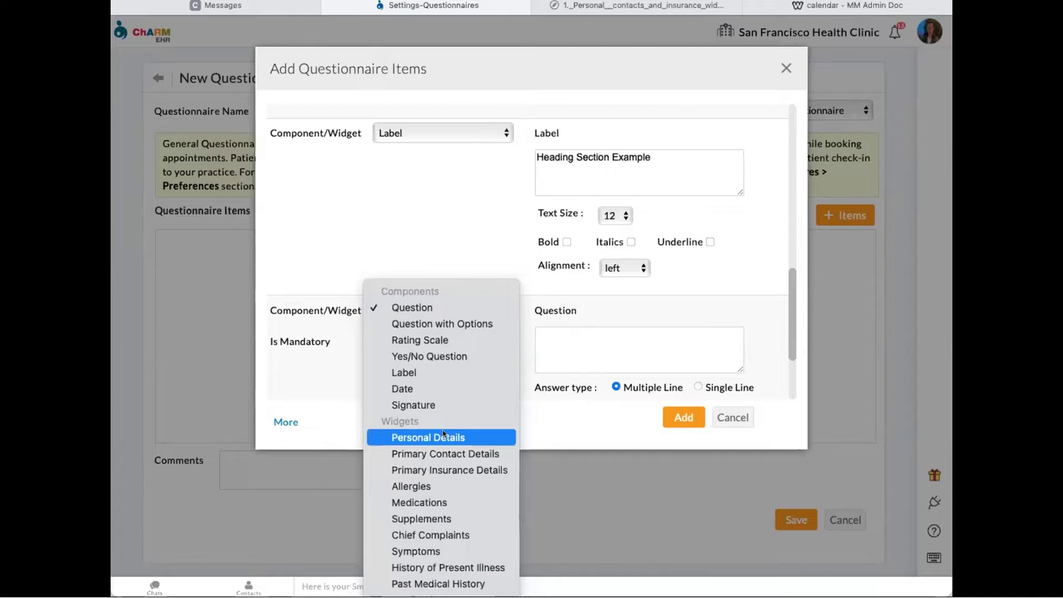
pyautogui.click(421, 436)
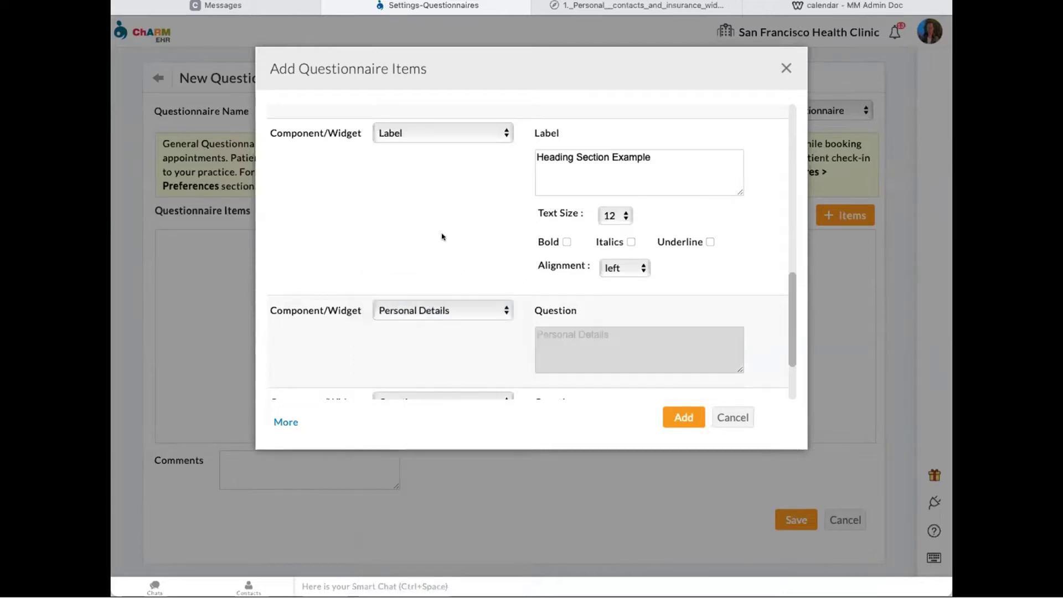
pyautogui.scroll(-2, 466, 237)
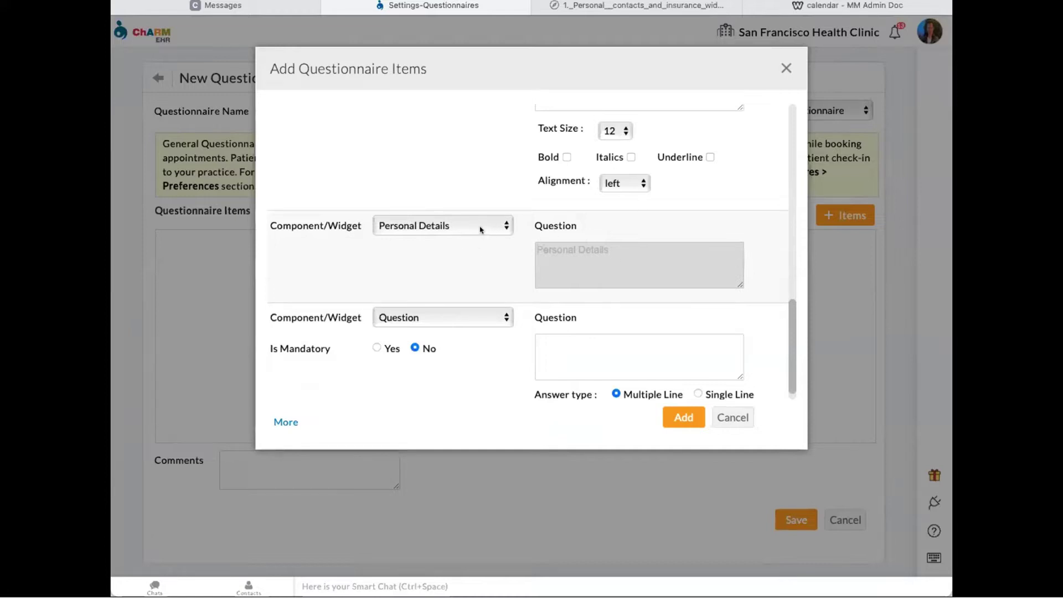
pyautogui.click(617, 4)
pyautogui.scroll(5, 638, 187)
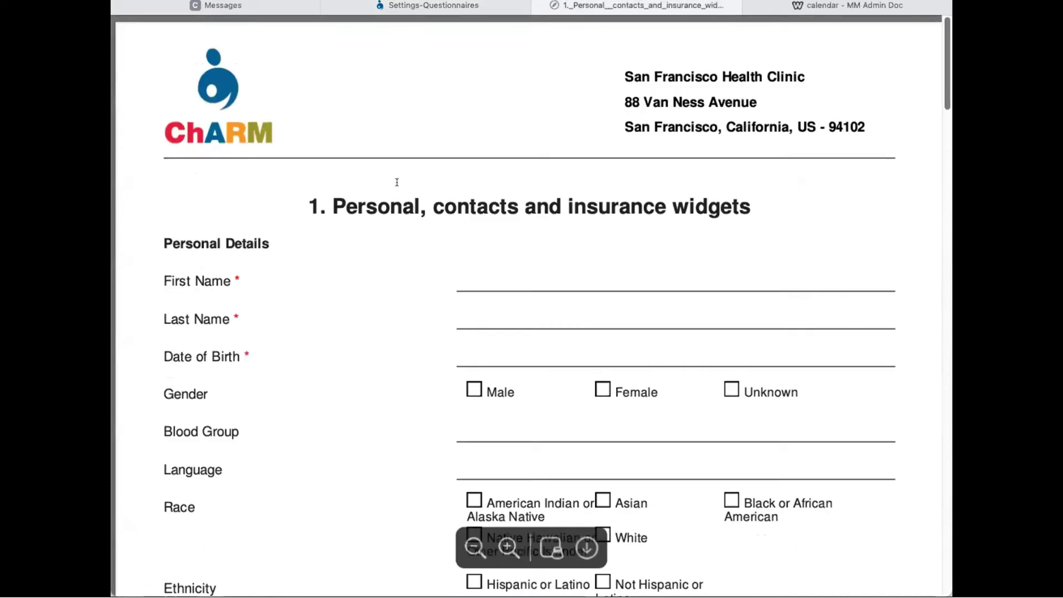
pyautogui.scroll(-1, 209, 213)
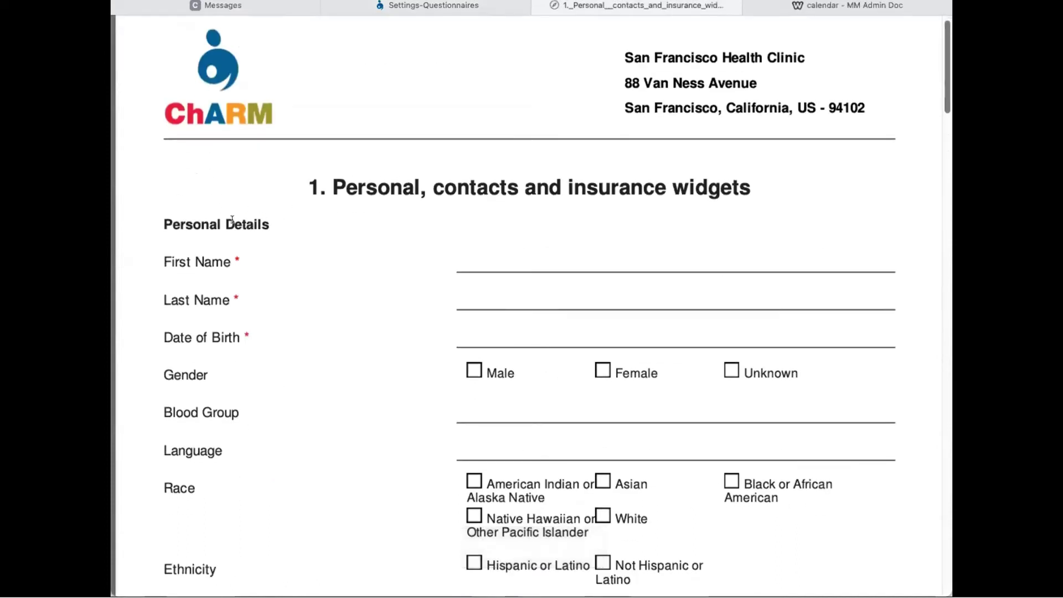
pyautogui.scroll(-3, 248, 216)
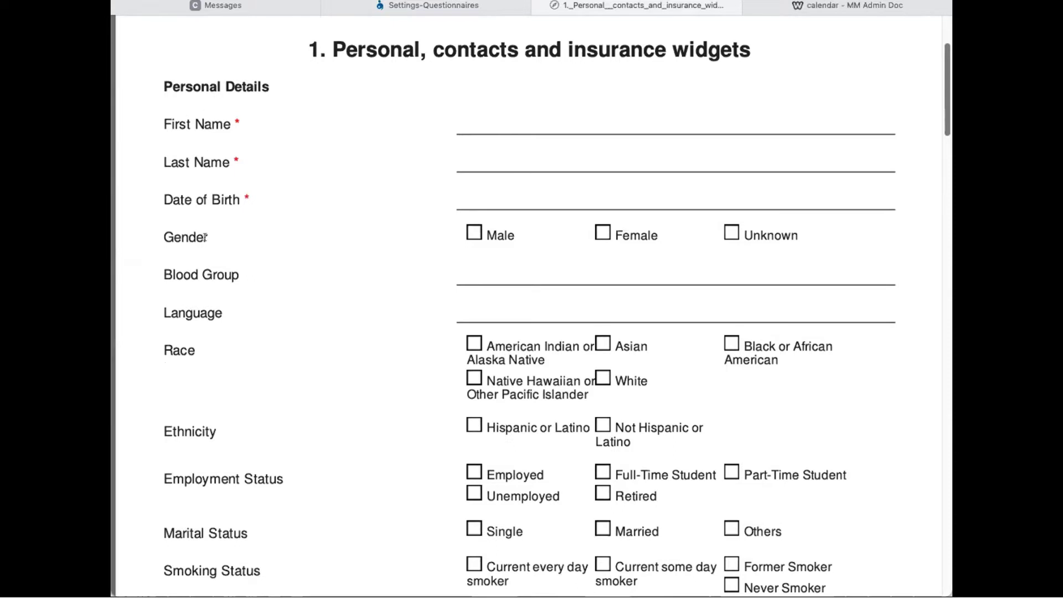
pyautogui.scroll(-3, 227, 129)
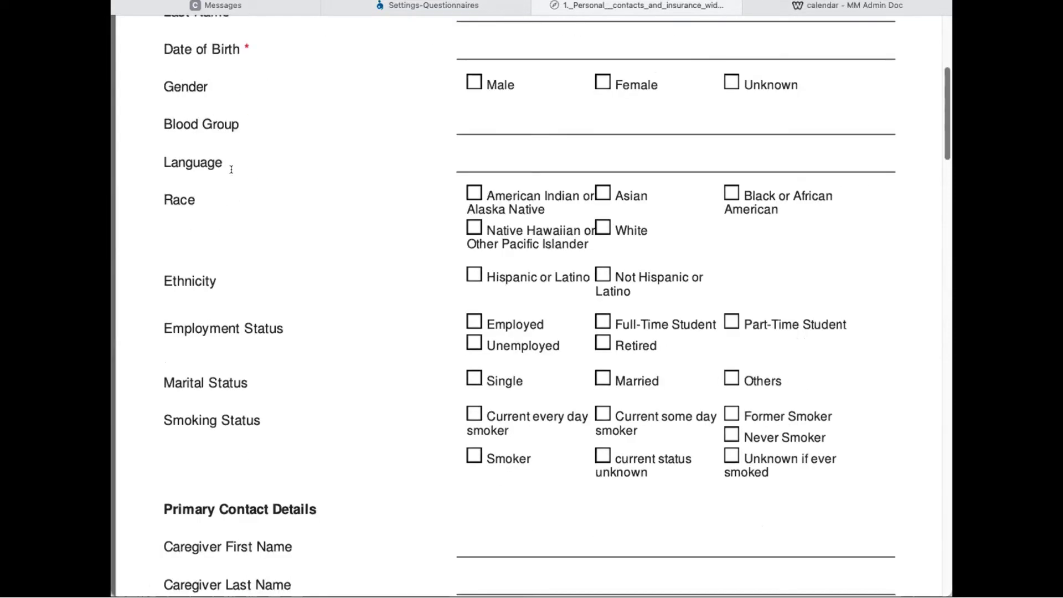
pyautogui.scroll(1, 233, 171)
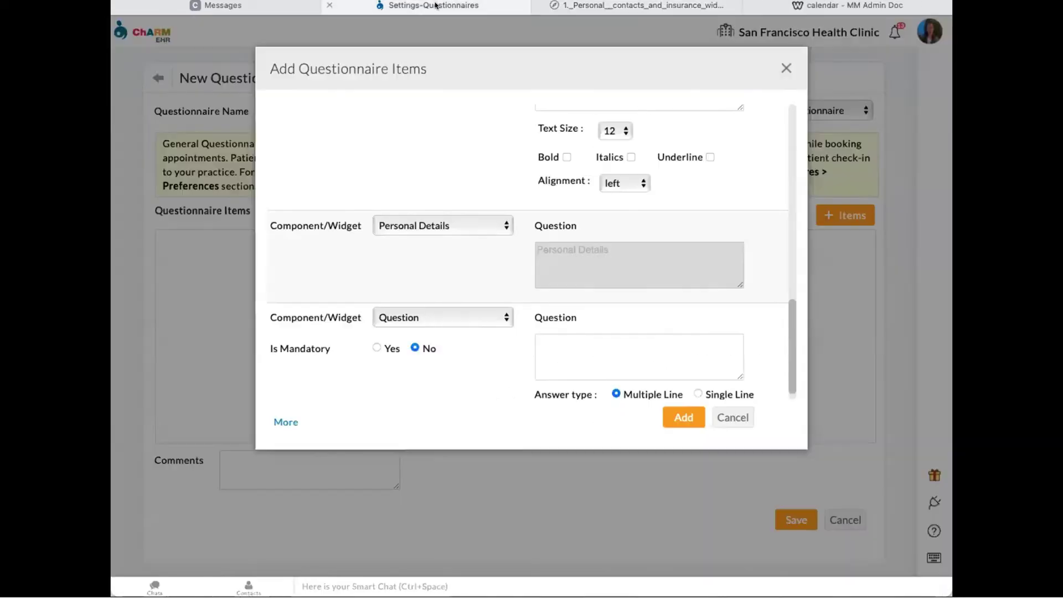
pyautogui.click(433, 6)
# - Set the last item to the Primary Contact Details widget, then bring up the sample form PDF
pyautogui.scroll(-2, 464, 255)
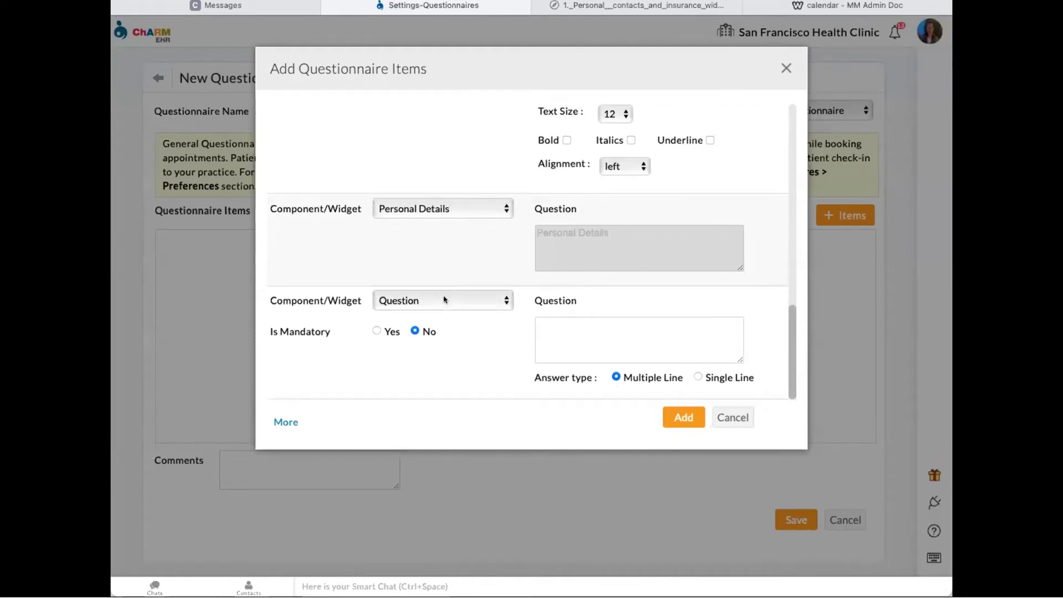
pyautogui.click(433, 299)
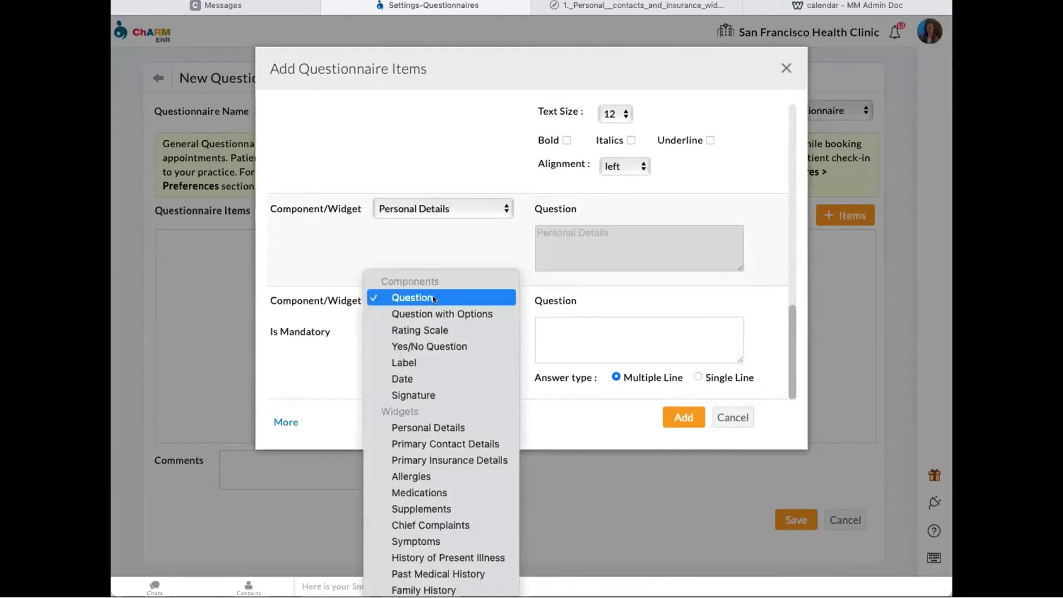
pyautogui.click(456, 441)
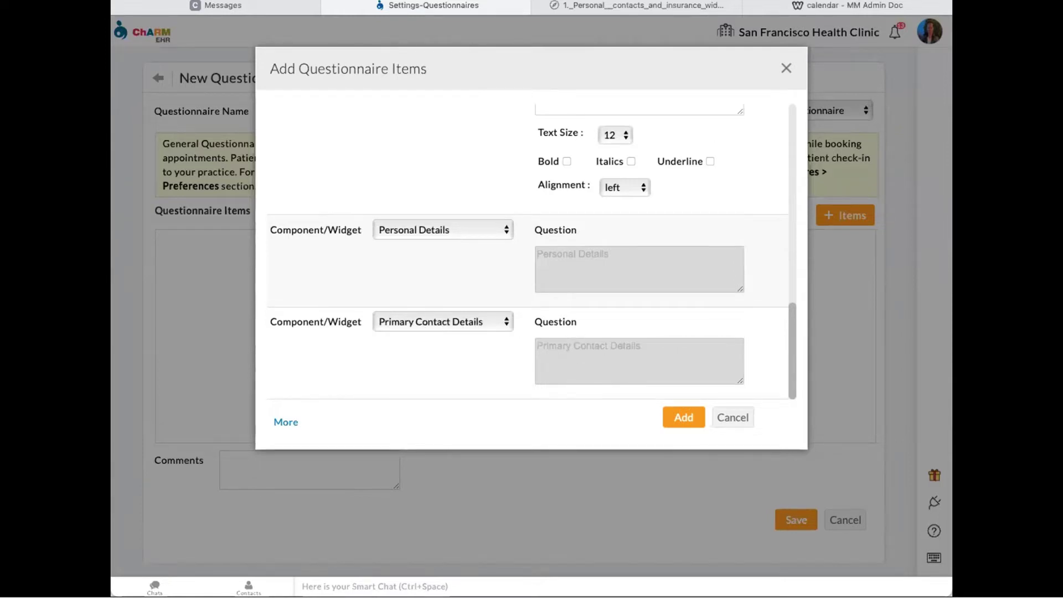
pyautogui.click(637, 5)
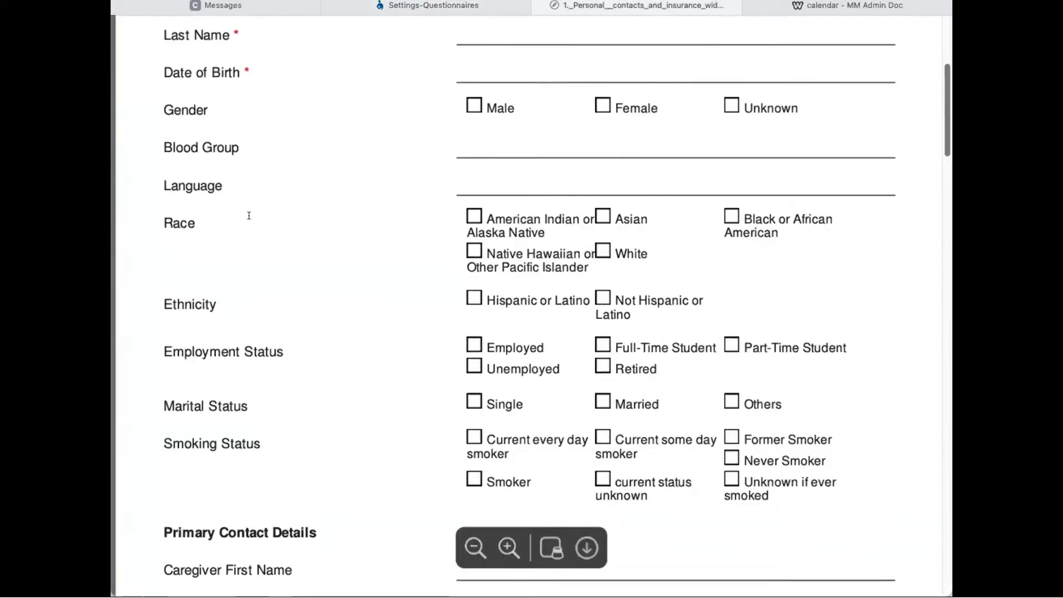
# - Scroll the sample form past its contact, address and insurance fields, then return to the questionnaire editor
pyautogui.scroll(-2, 270, 194)
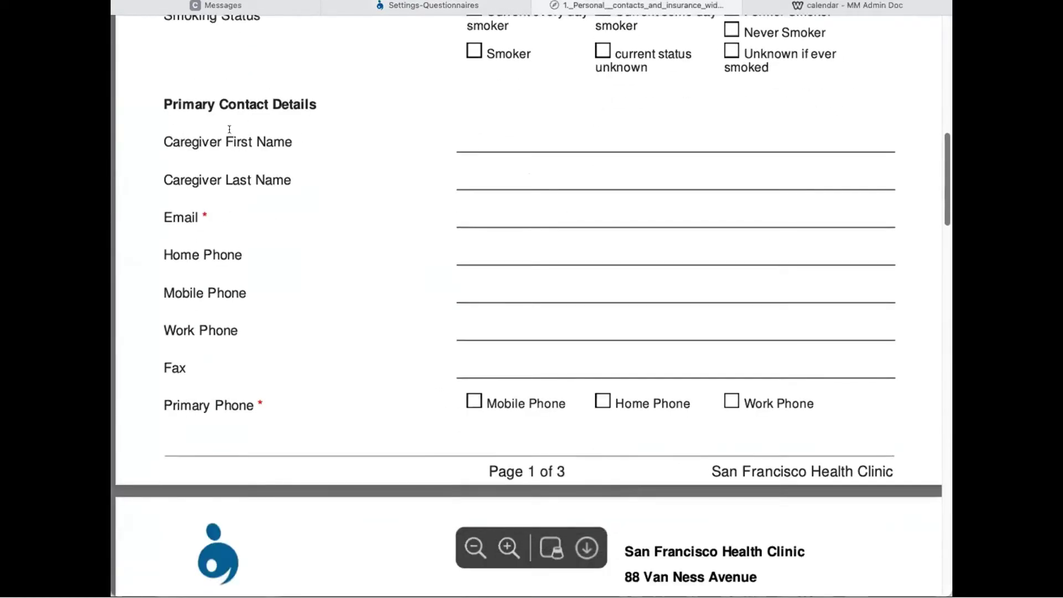
pyautogui.scroll(-3, 230, 149)
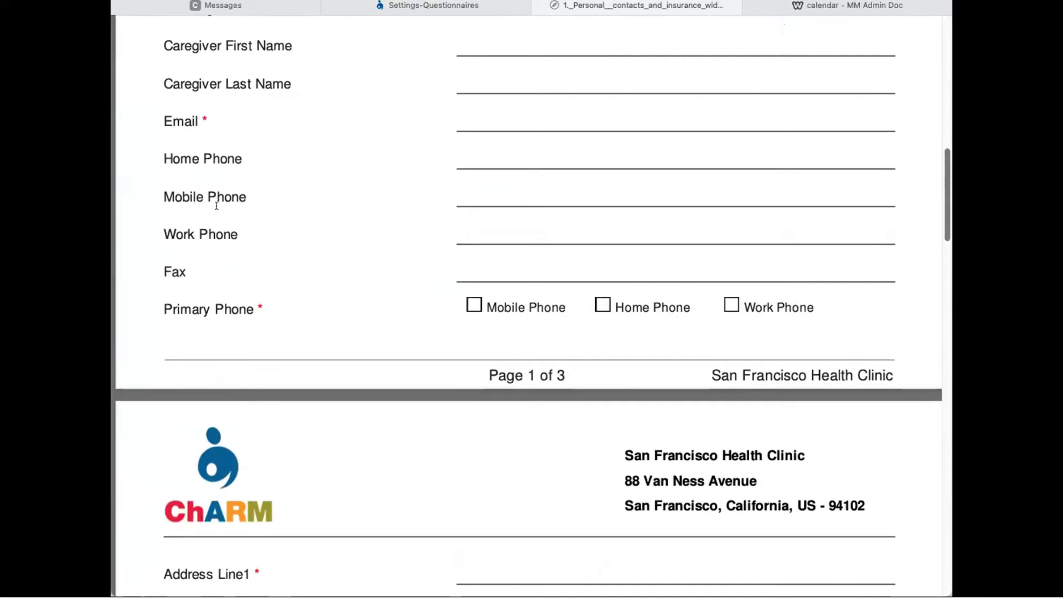
pyautogui.scroll(-10, 298, 221)
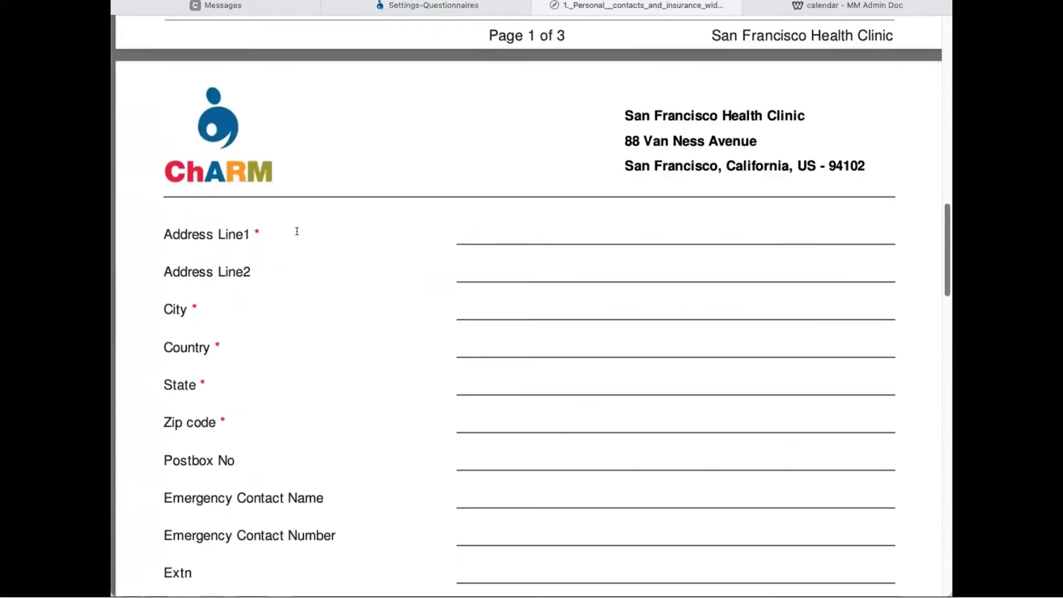
pyautogui.scroll(-2, 260, 332)
pyautogui.scroll(3, 287, 329)
pyautogui.scroll(-4, 288, 329)
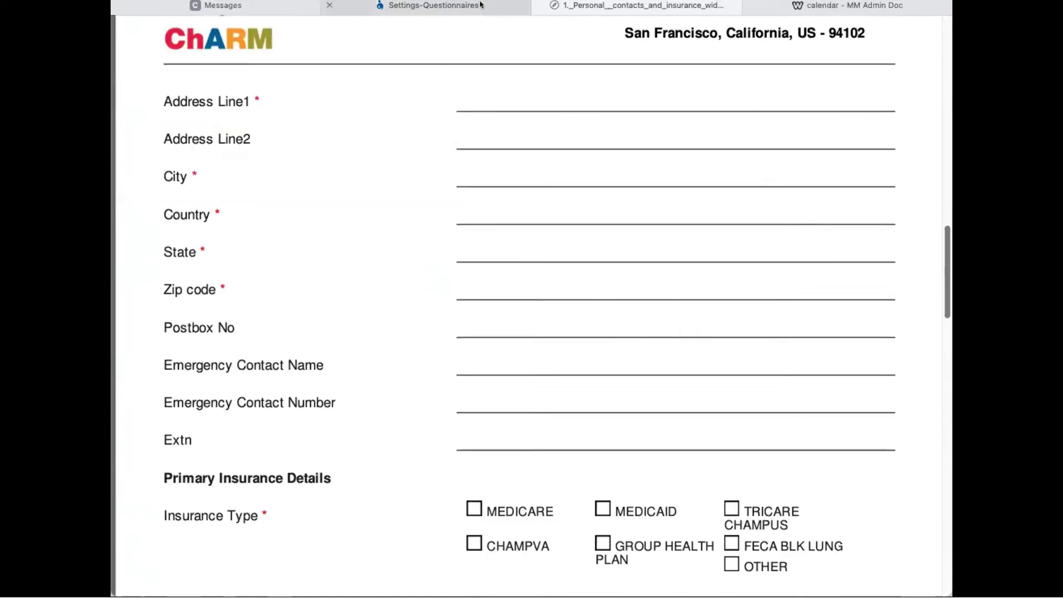
pyautogui.click(480, 5)
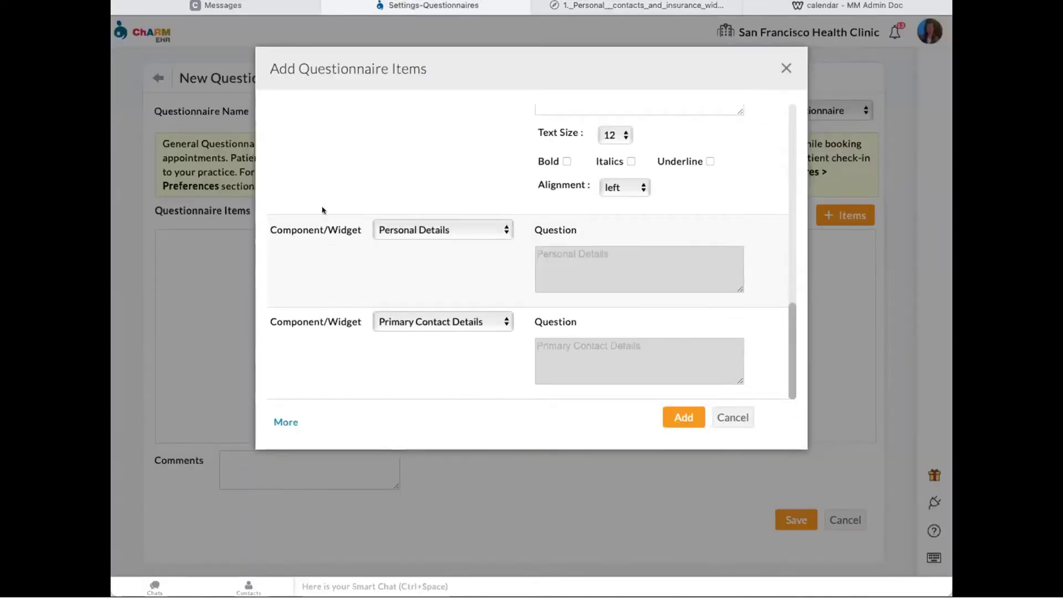
# - Add another questionnaire item as a Primary Insurance Details widget, then return to the insurance PDF form
pyautogui.click(277, 424)
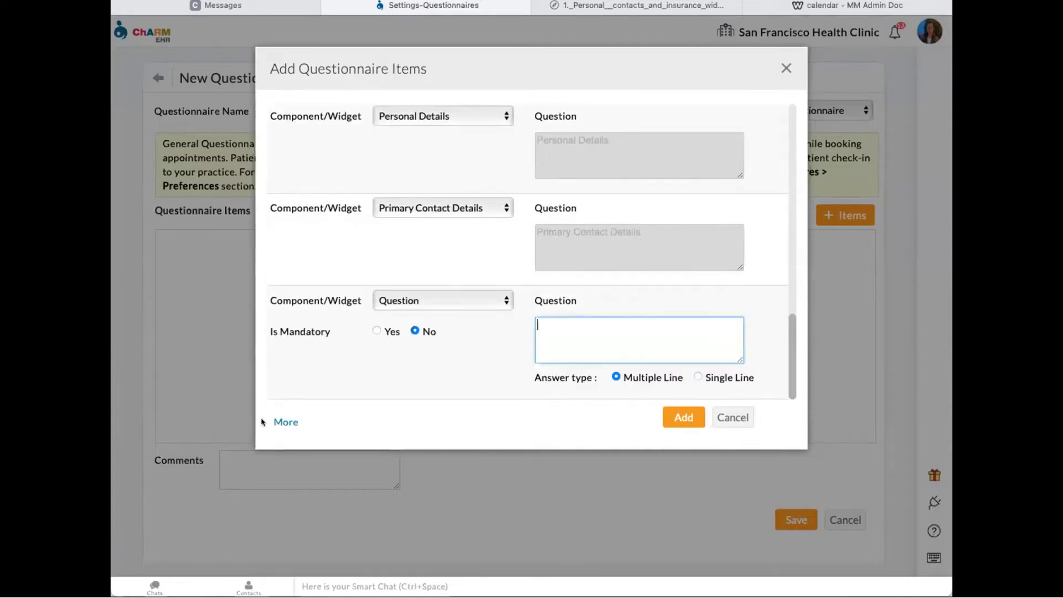
pyautogui.click(287, 421)
pyautogui.scroll(3, 326, 324)
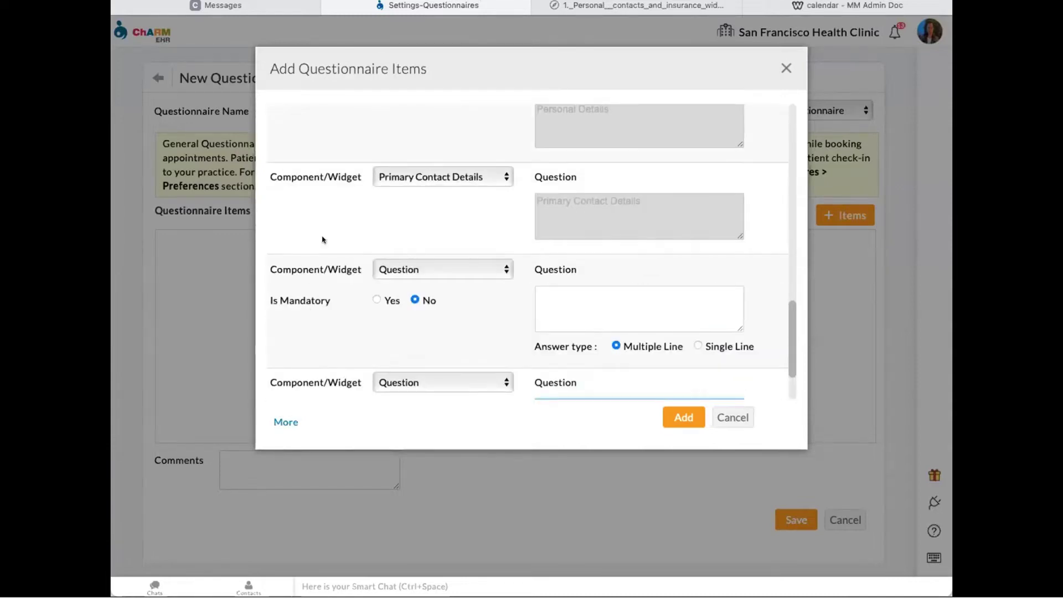
pyautogui.click(436, 265)
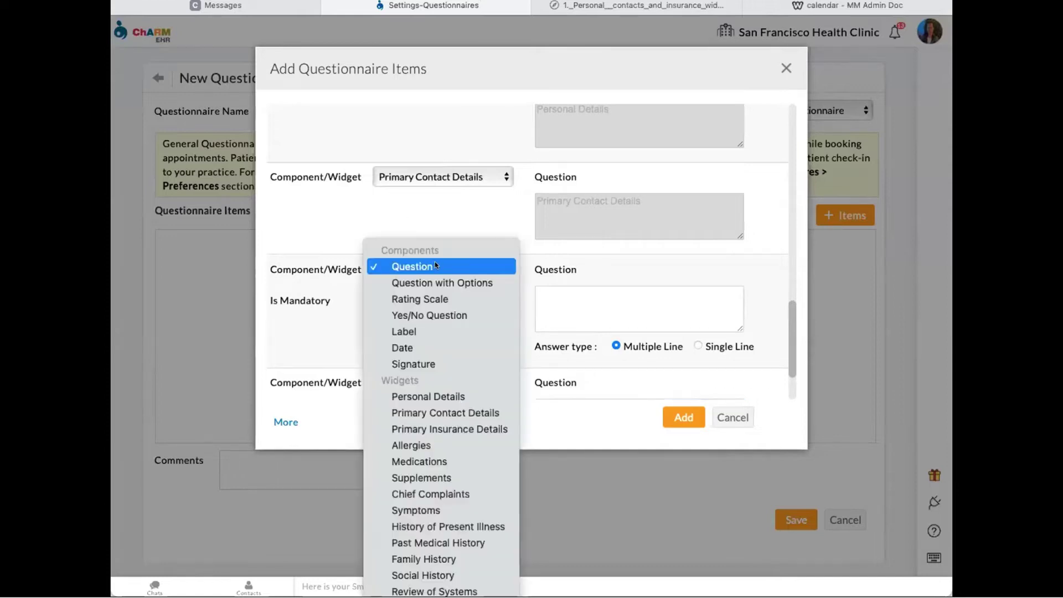
pyautogui.click(446, 426)
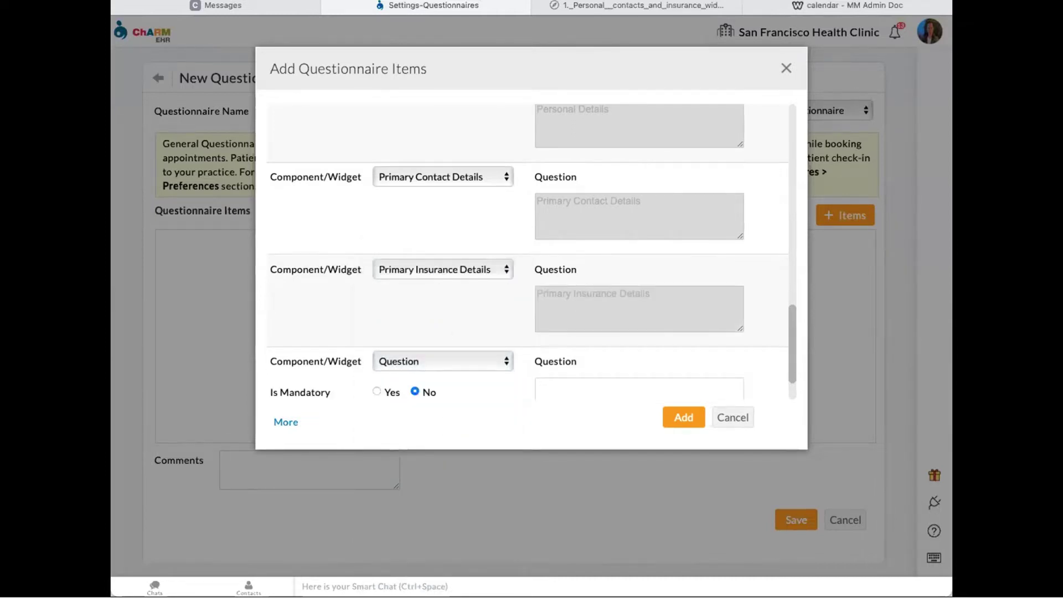
pyautogui.click(624, 3)
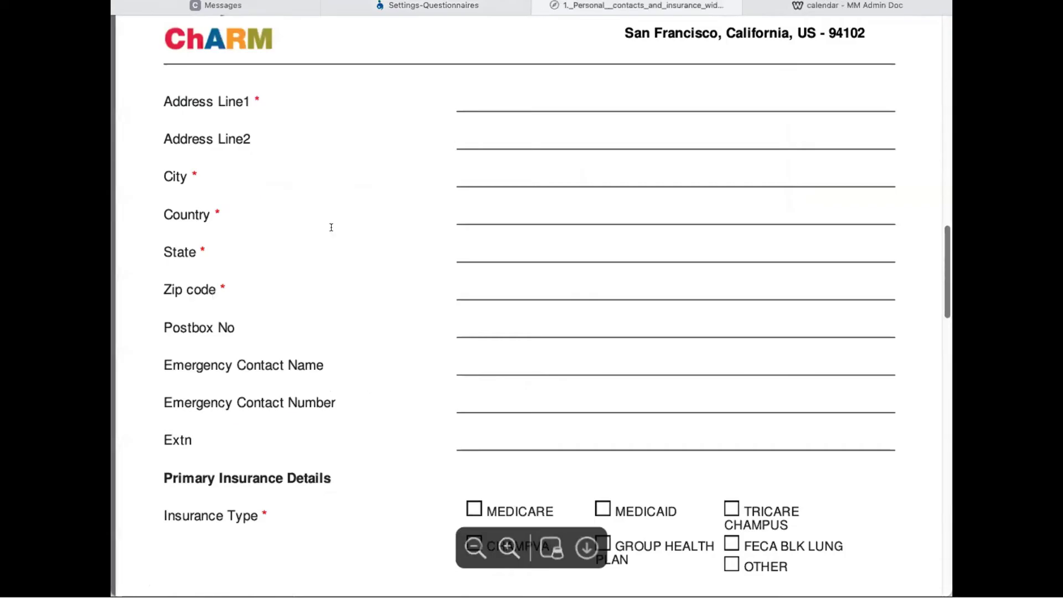
# - Review the PDF's Primary Insurance and Insured Person fields, then go back to the Settings-Questionnaires tab
pyautogui.scroll(-5, 330, 239)
pyautogui.scroll(-3, 249, 191)
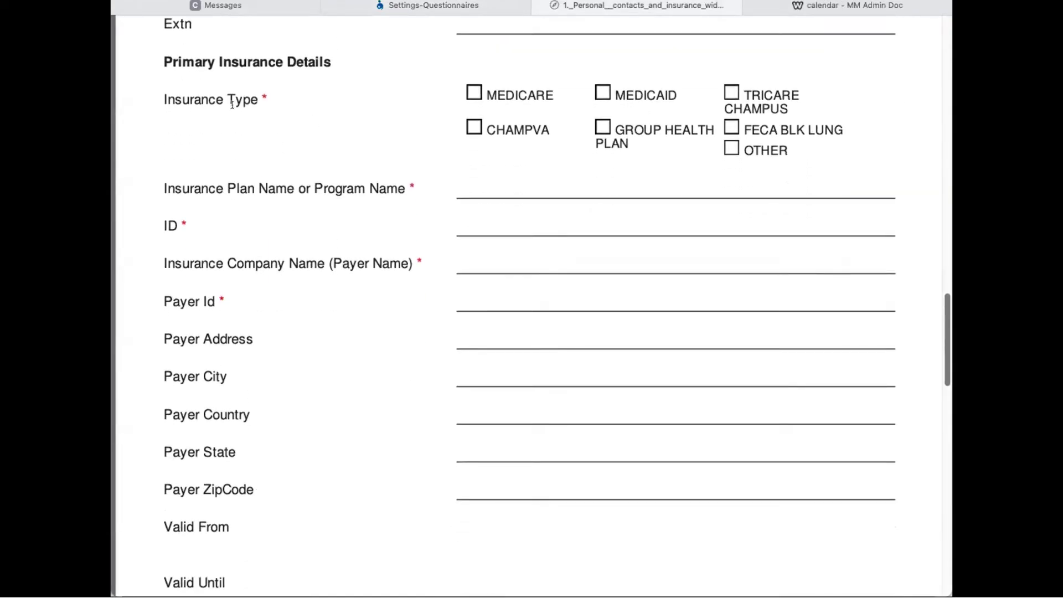
pyautogui.scroll(-2, 231, 112)
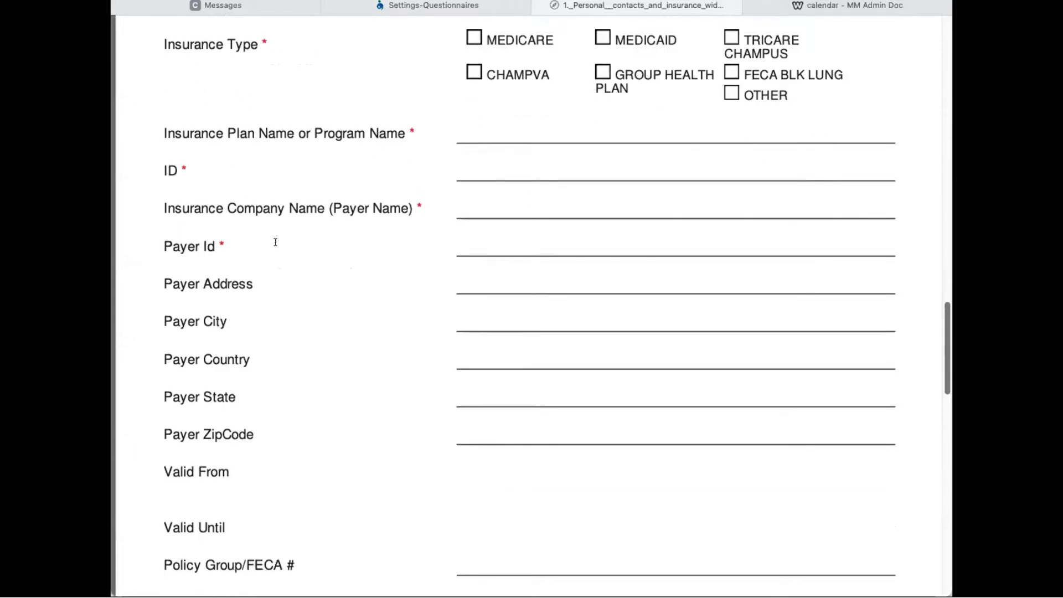
pyautogui.scroll(-2, 282, 252)
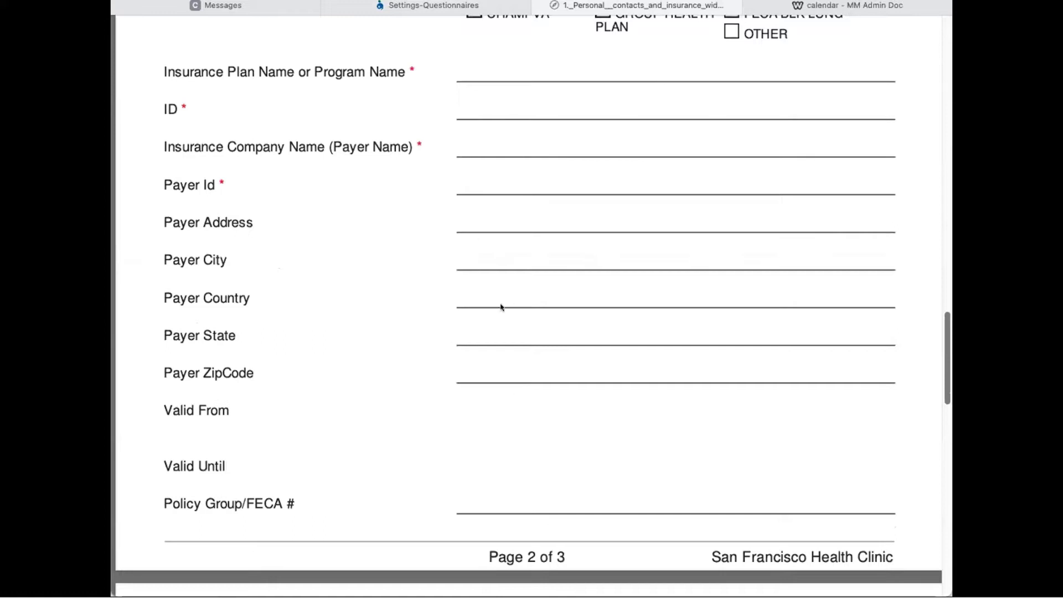
pyautogui.scroll(6, 514, 124)
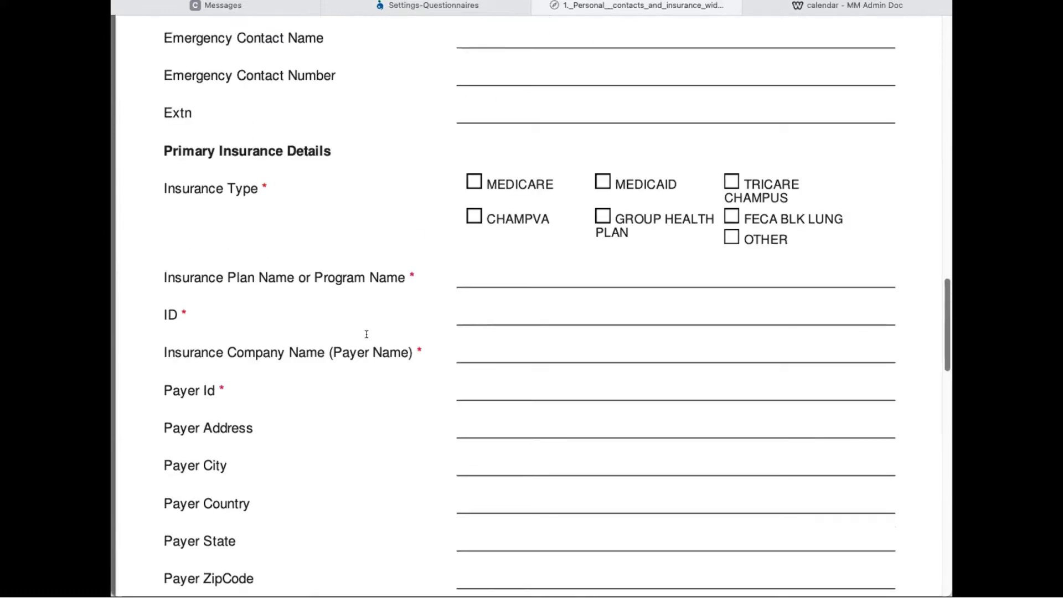
pyautogui.scroll(-20, 386, 338)
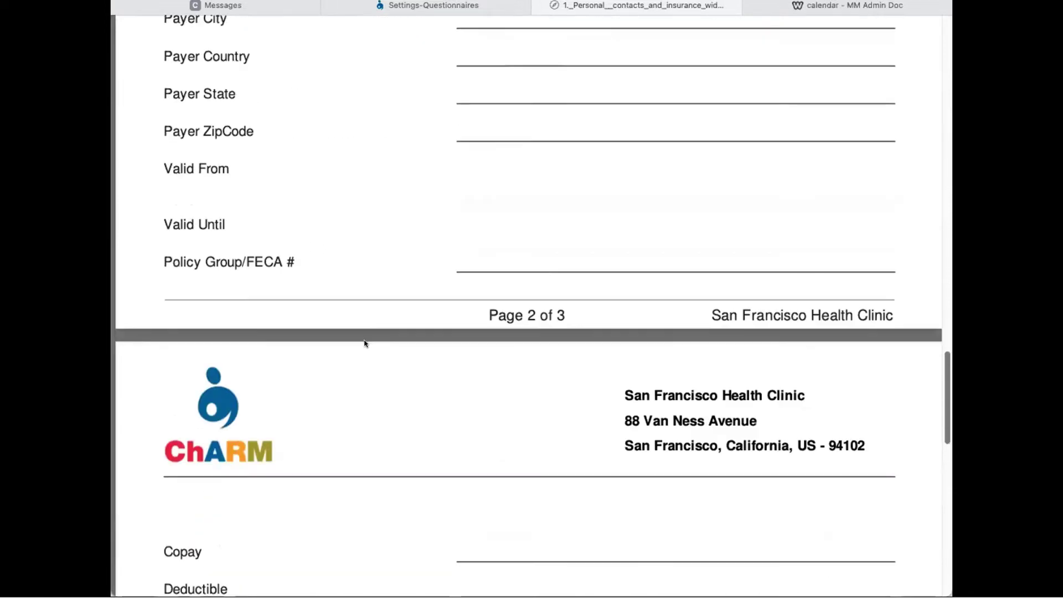
pyautogui.scroll(-5, 361, 341)
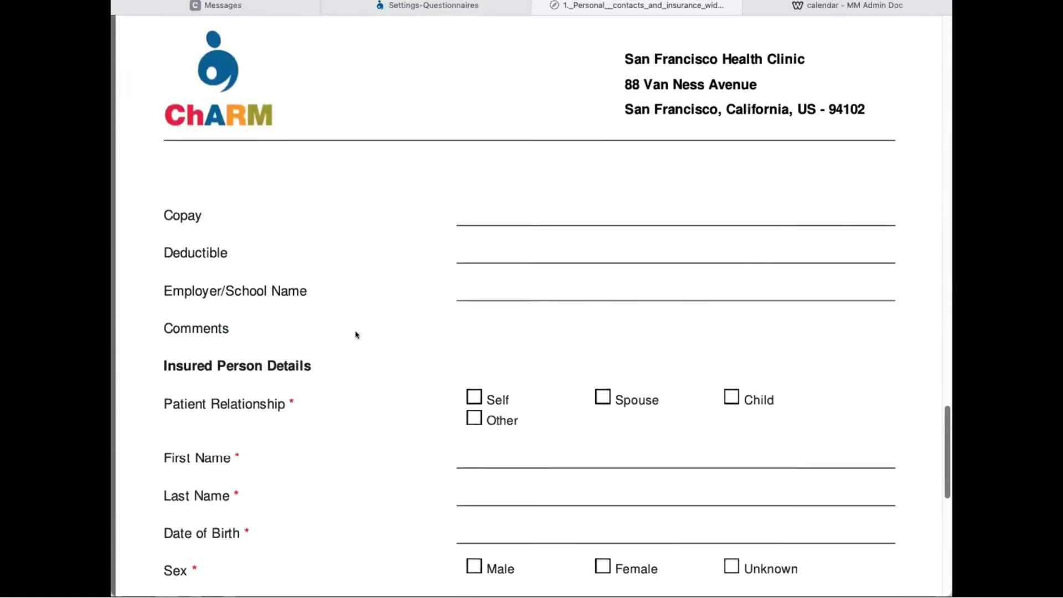
pyautogui.scroll(-16, 360, 331)
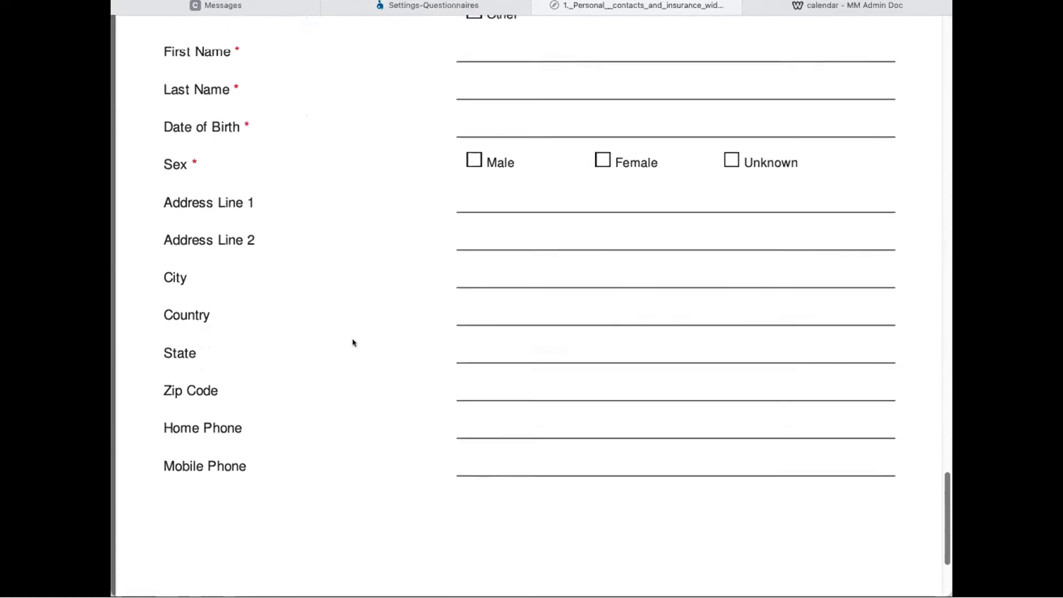
pyautogui.scroll(14, 353, 344)
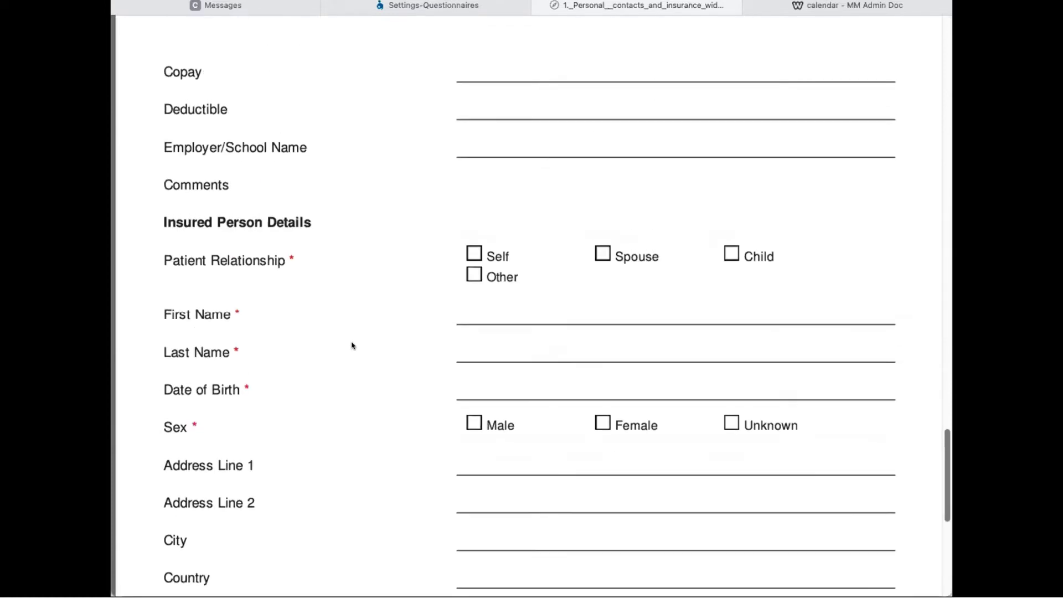
pyautogui.scroll(3, 352, 347)
pyautogui.scroll(3, 352, 346)
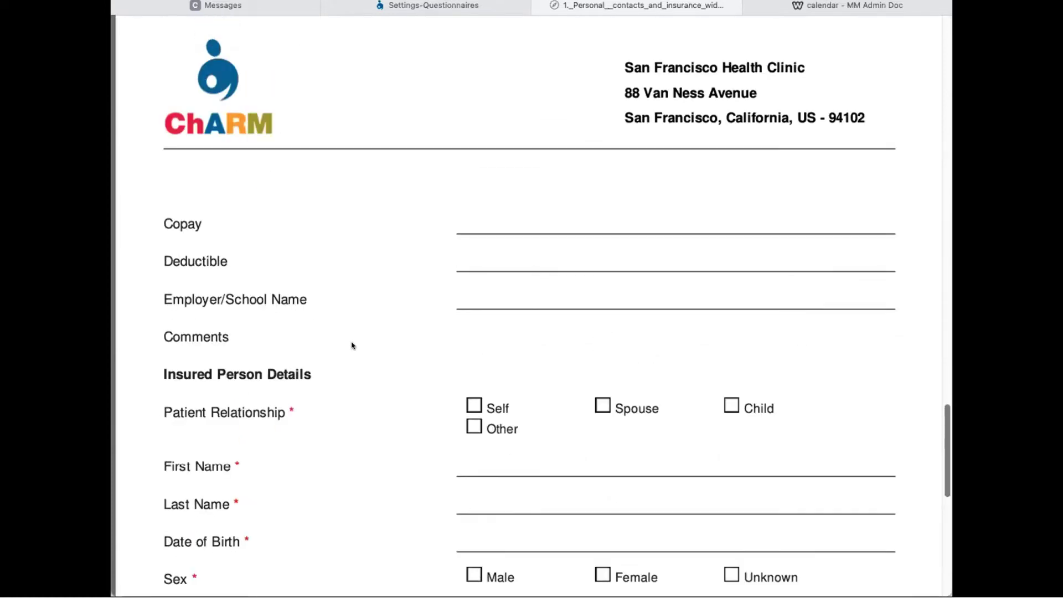
pyautogui.scroll(13, 426, 283)
pyautogui.hotkey('ctrl', 'shift', 'Tab')
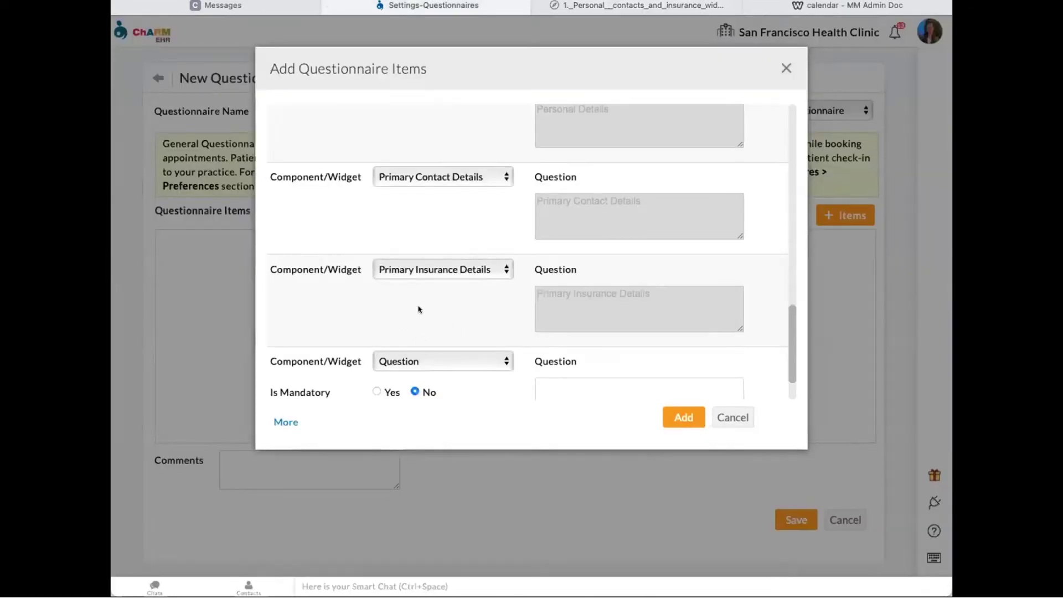
# - Make the new item an Allergies widget, then add one more item as a Medications widget
pyautogui.scroll(-2, 398, 310)
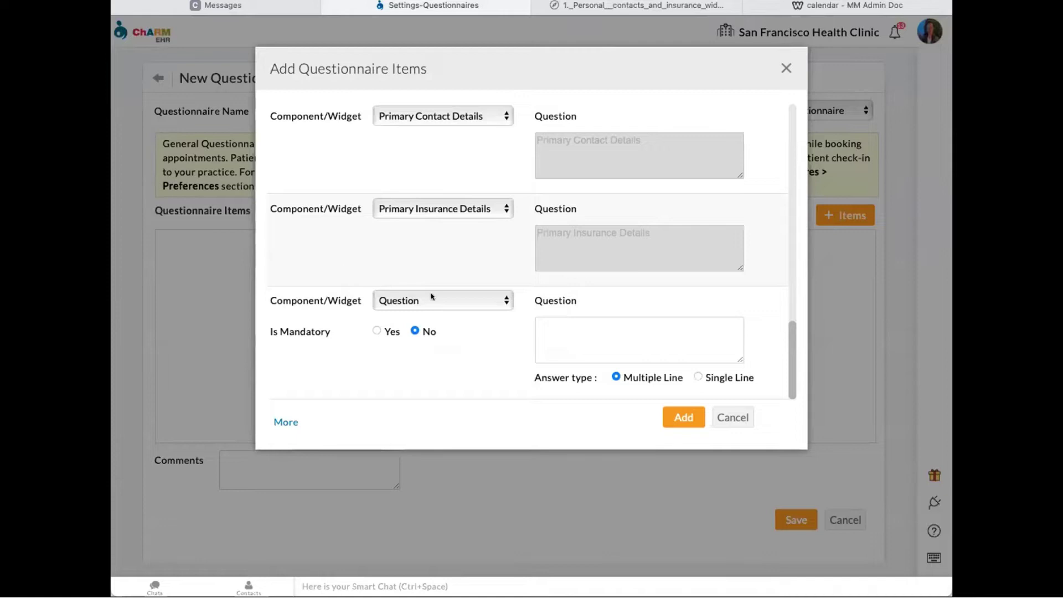
pyautogui.click(434, 299)
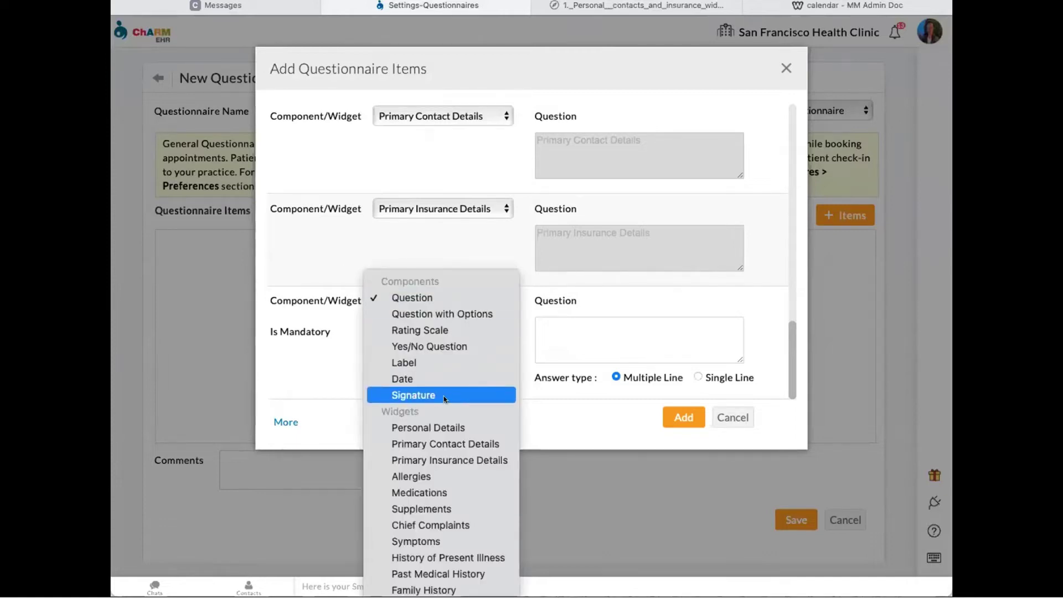
pyautogui.click(442, 475)
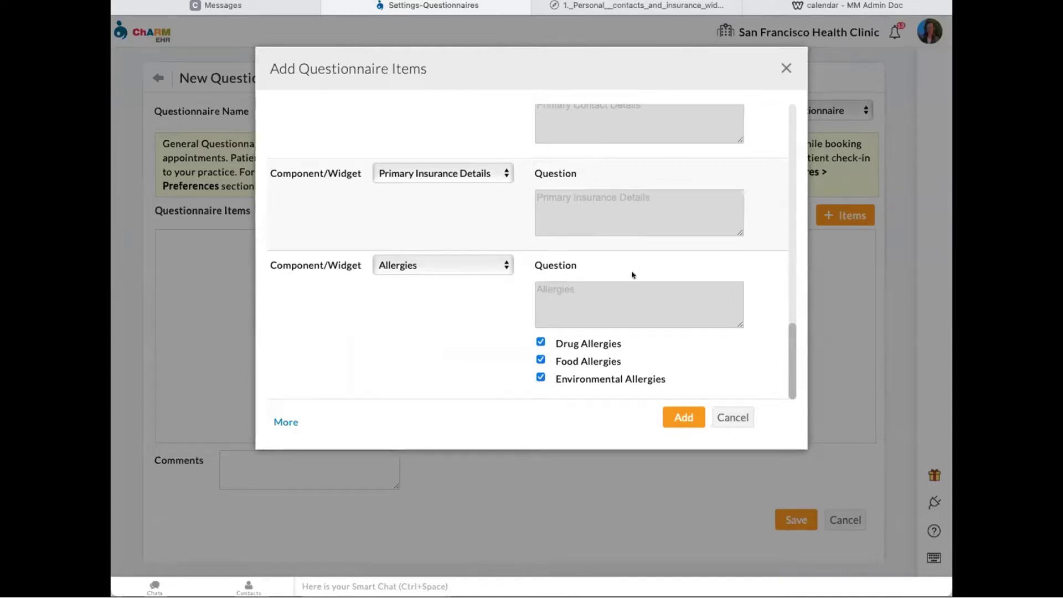
pyautogui.click(286, 422)
pyautogui.click(441, 299)
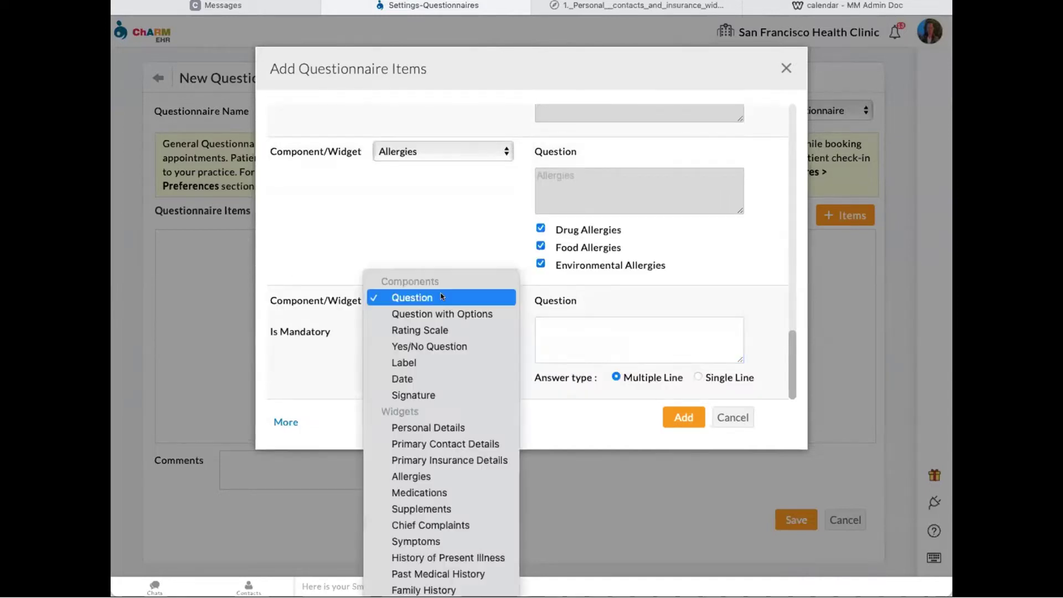
pyautogui.click(446, 492)
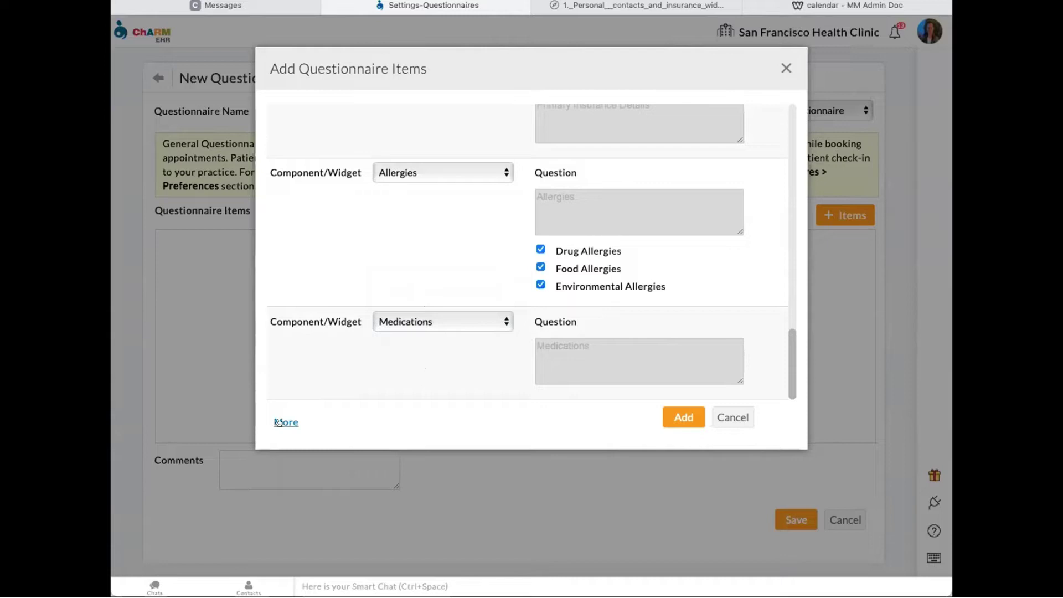
# - Add another item row and make it a Supplements widget
pyautogui.click(285, 423)
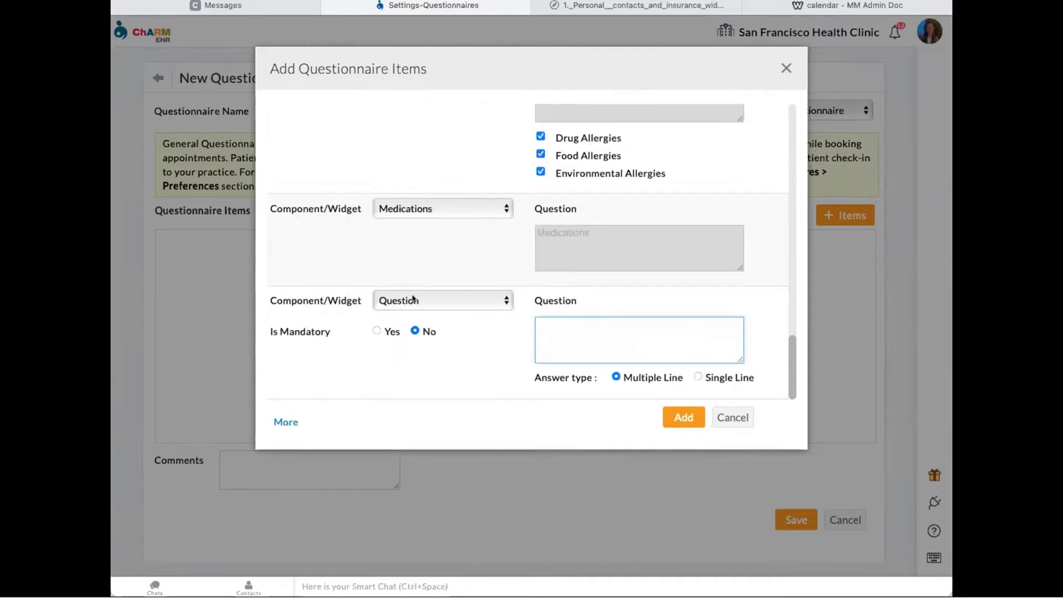
pyautogui.click(419, 299)
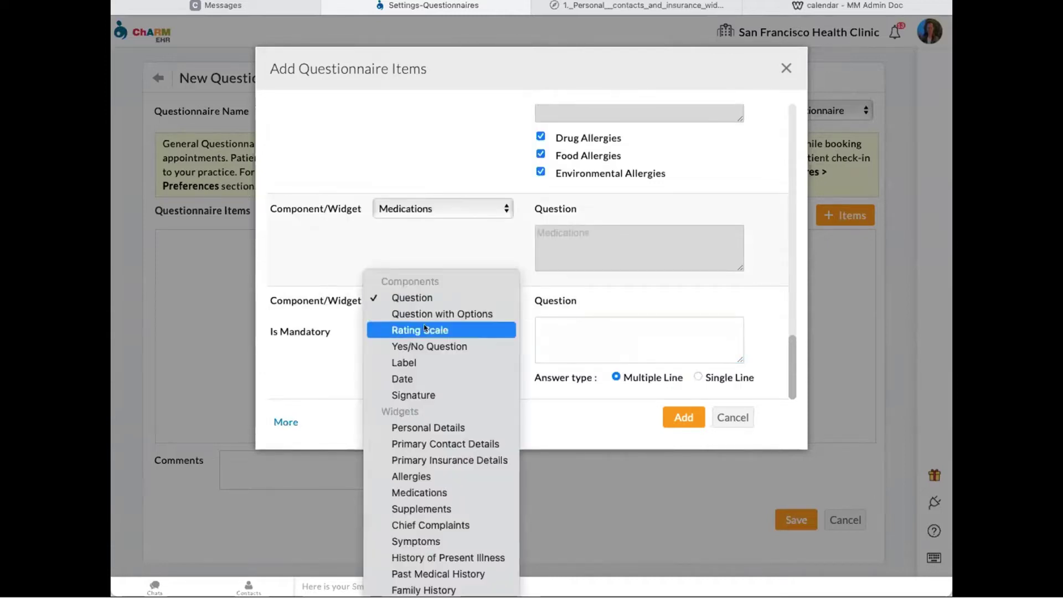
pyautogui.click(451, 509)
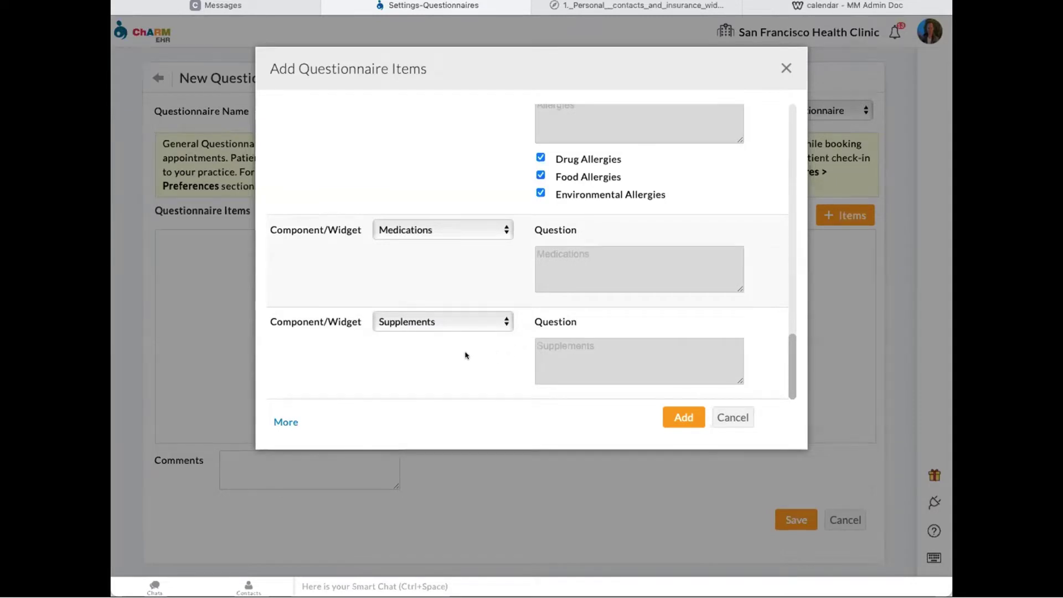
# - Add one more item row and bring up its Component/Widget choices
pyautogui.click(282, 423)
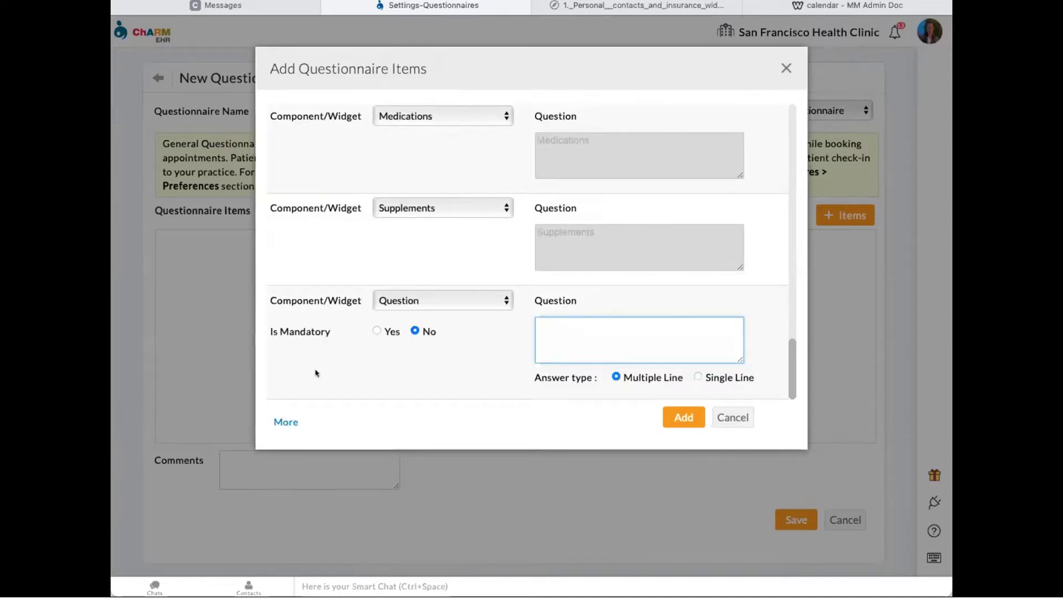
pyautogui.click(443, 300)
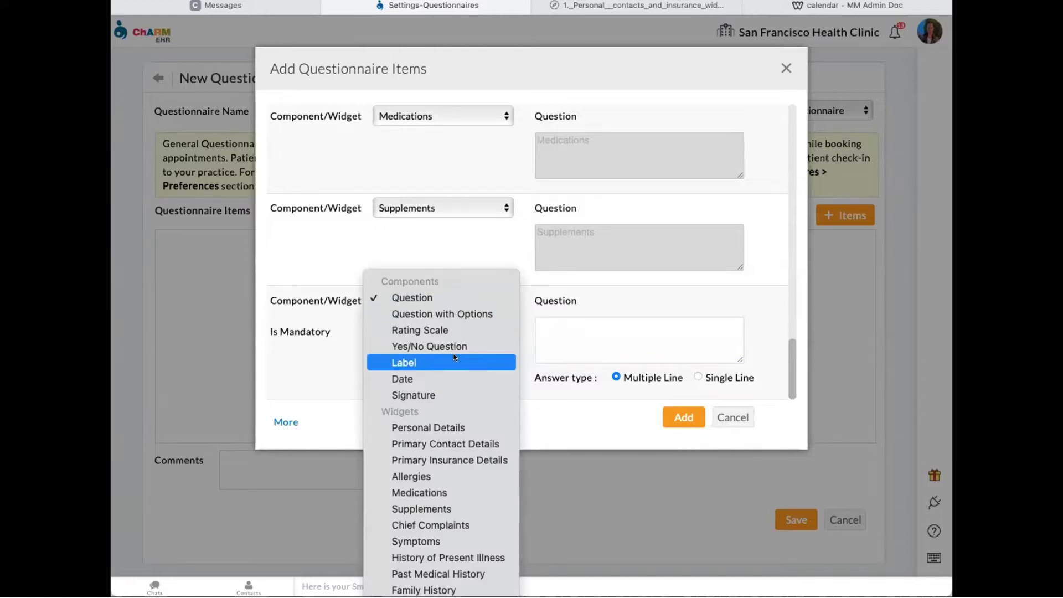
pyautogui.click(364, 238)
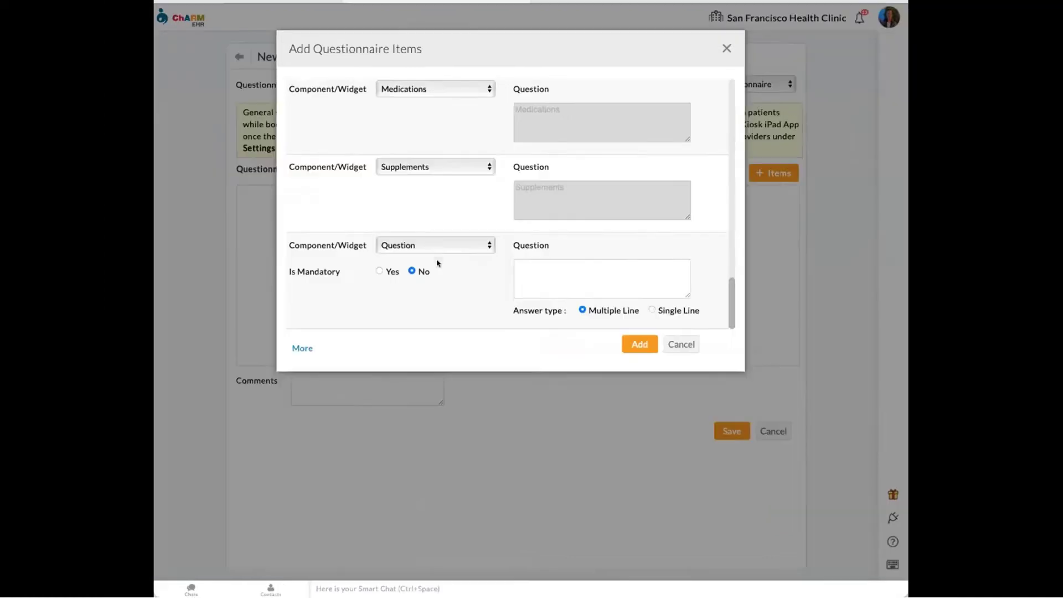
pyautogui.click(440, 298)
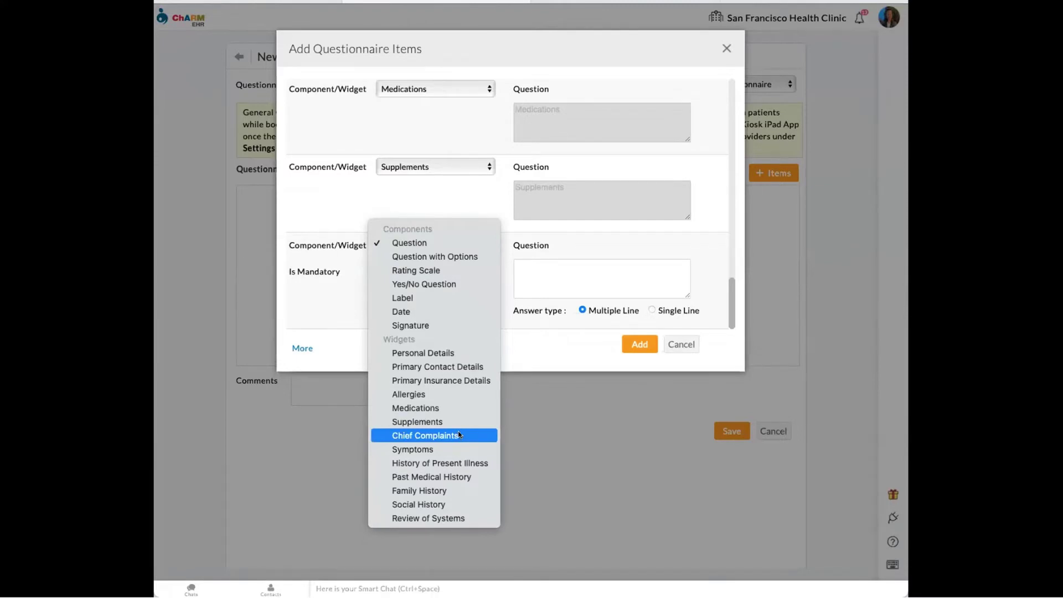
# - Make the item a History of Present Illness widget using the Webinar HPI Example_Practice template, then open the Templates settings
pyautogui.click(454, 462)
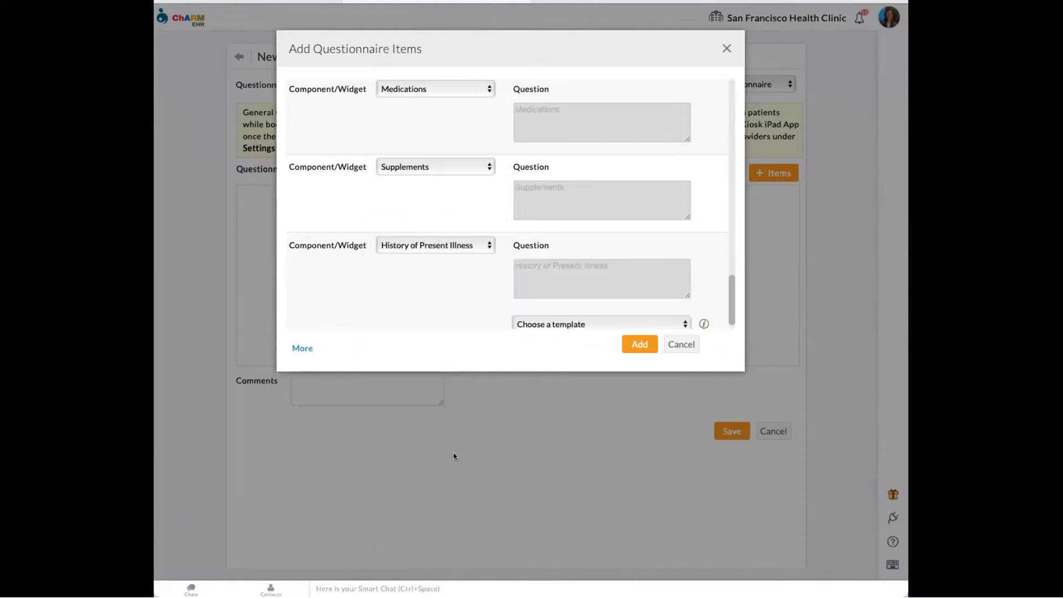
pyautogui.scroll(-1, 500, 301)
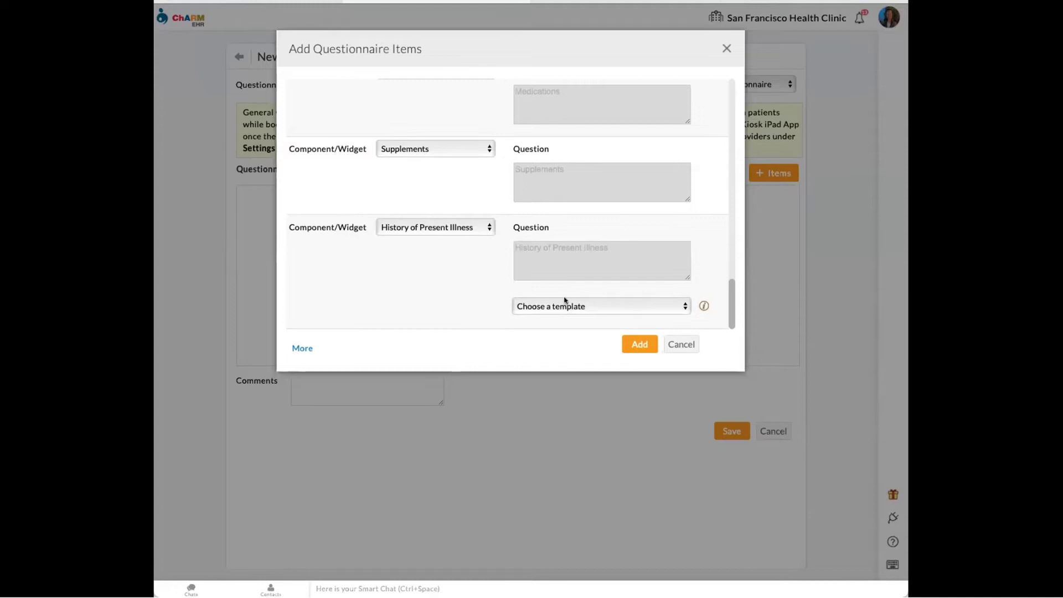
pyautogui.click(598, 307)
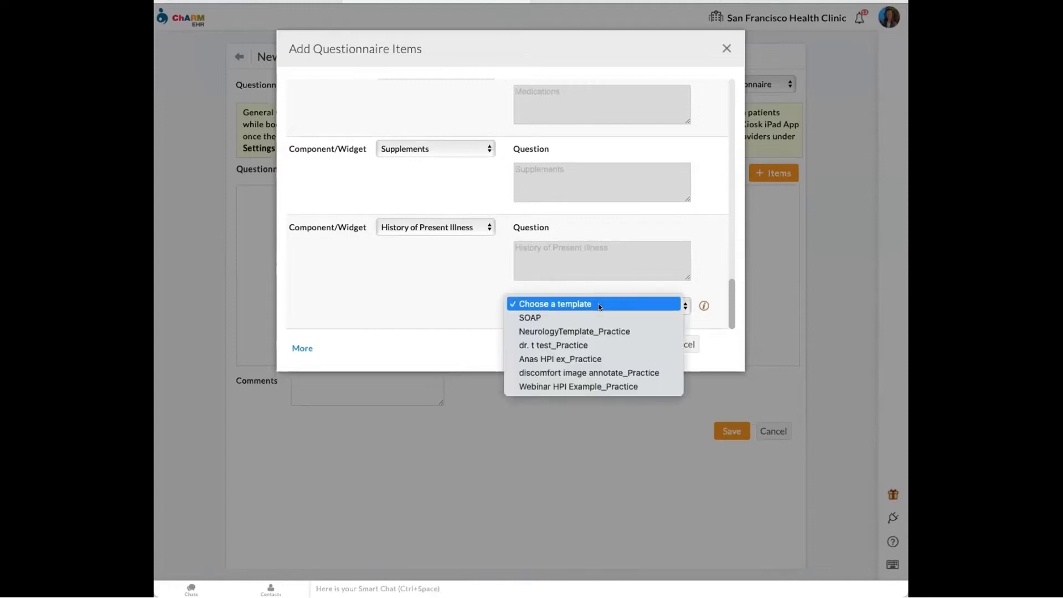
pyautogui.click(593, 386)
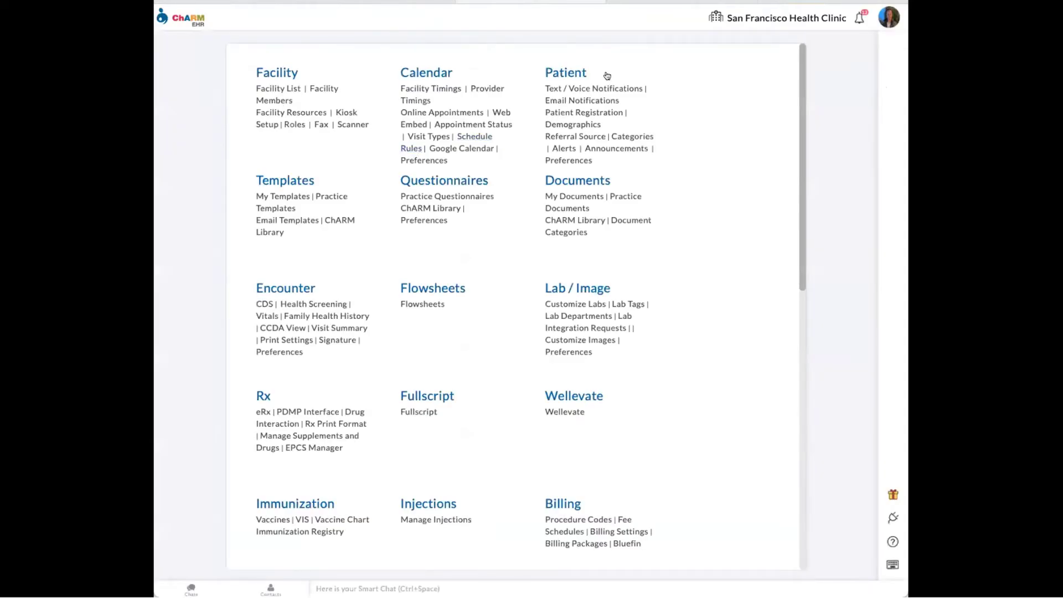
pyautogui.click(282, 180)
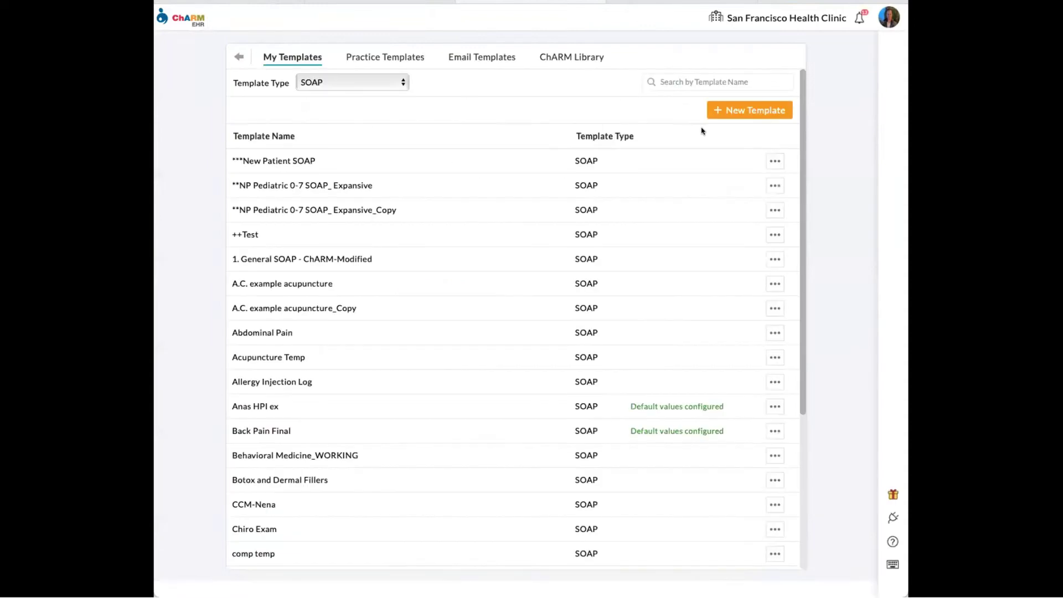
# - View the Practice Templates list, then reopen the HPI item's widget choices in the questionnaire dialog
pyautogui.click(392, 58)
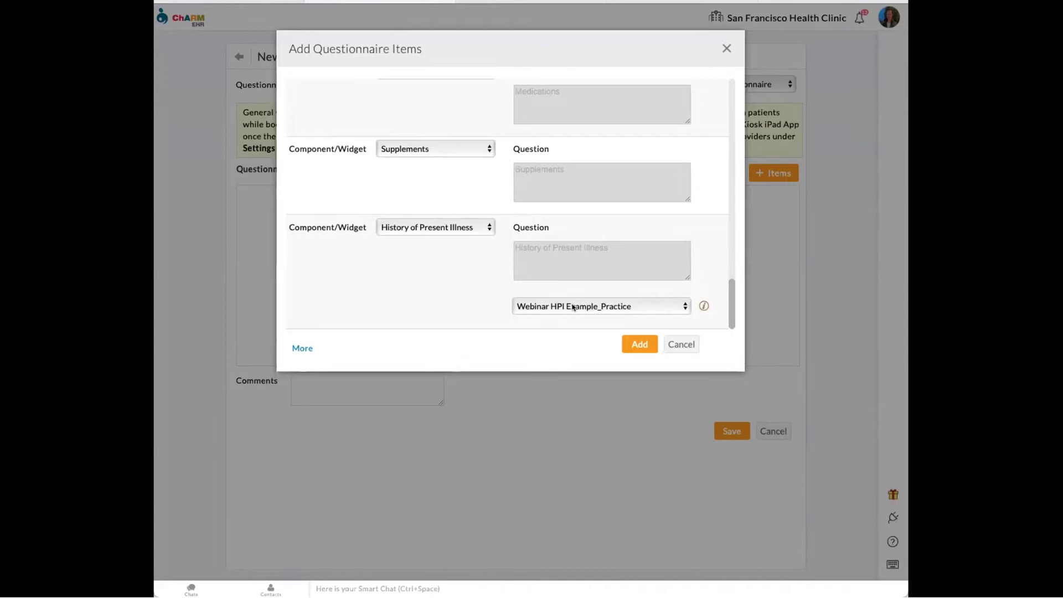
pyautogui.click(447, 227)
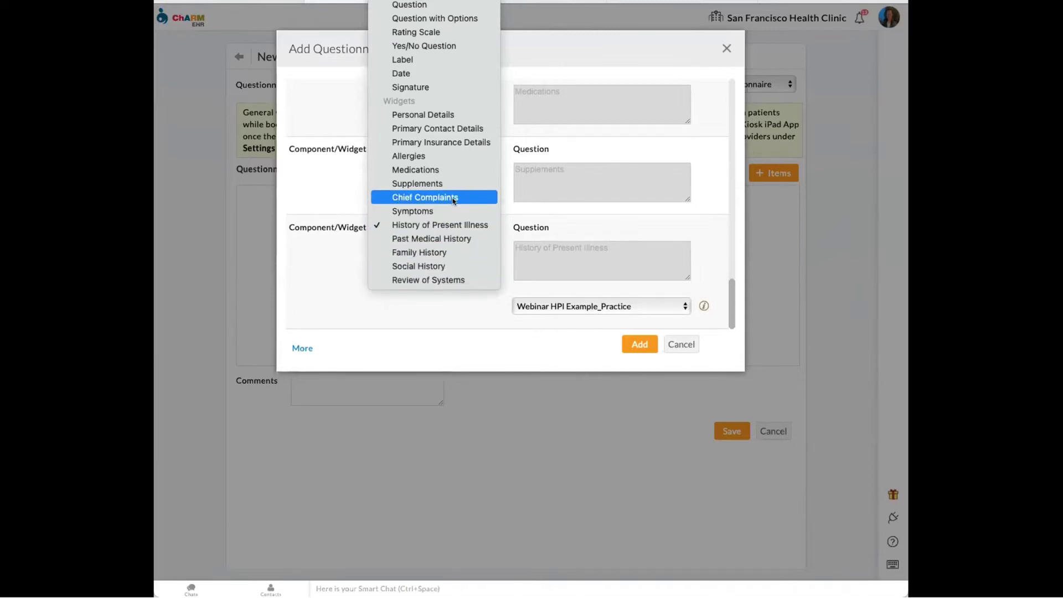
# - Set the last item to History of Present Illness, then close the Add Questionnaire Items dialog without adding items
pyautogui.click(448, 224)
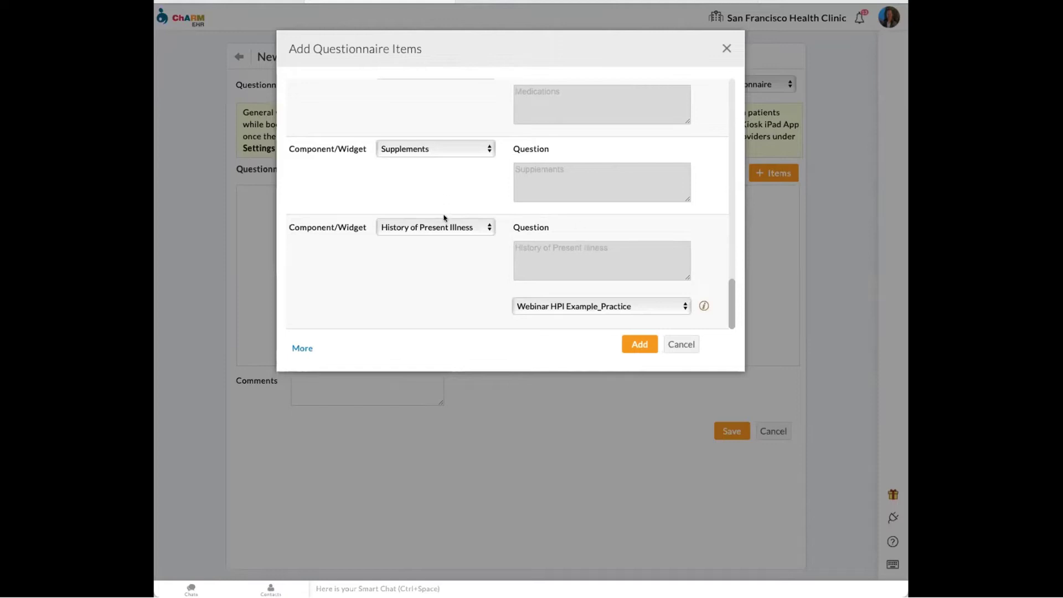
pyautogui.click(726, 47)
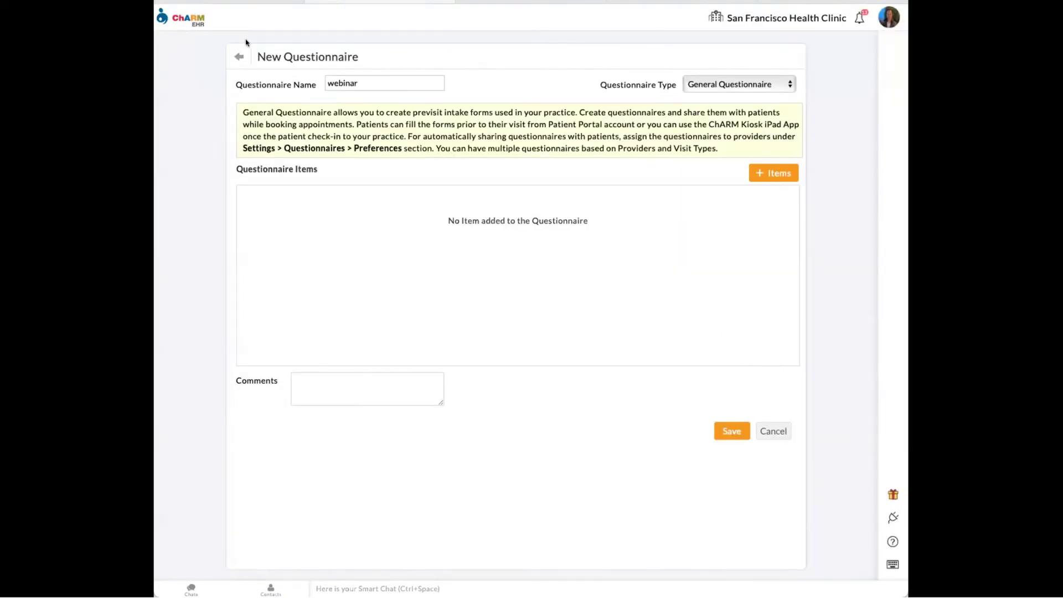
# - Create a new questionnaire of type Consent Form and open its Add Questionnaire Items window
pyautogui.click(242, 59)
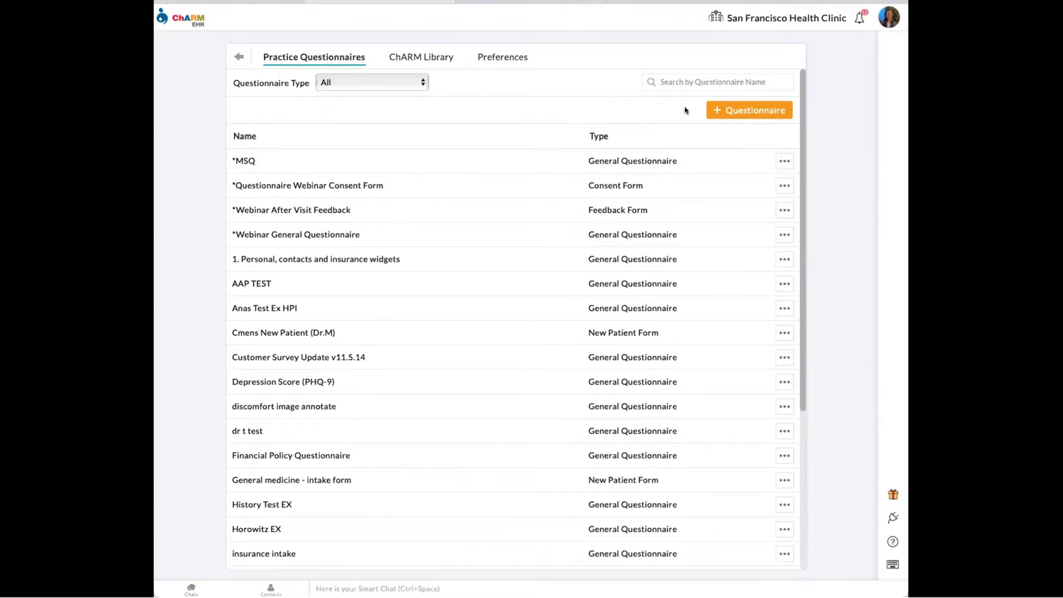
pyautogui.click(742, 111)
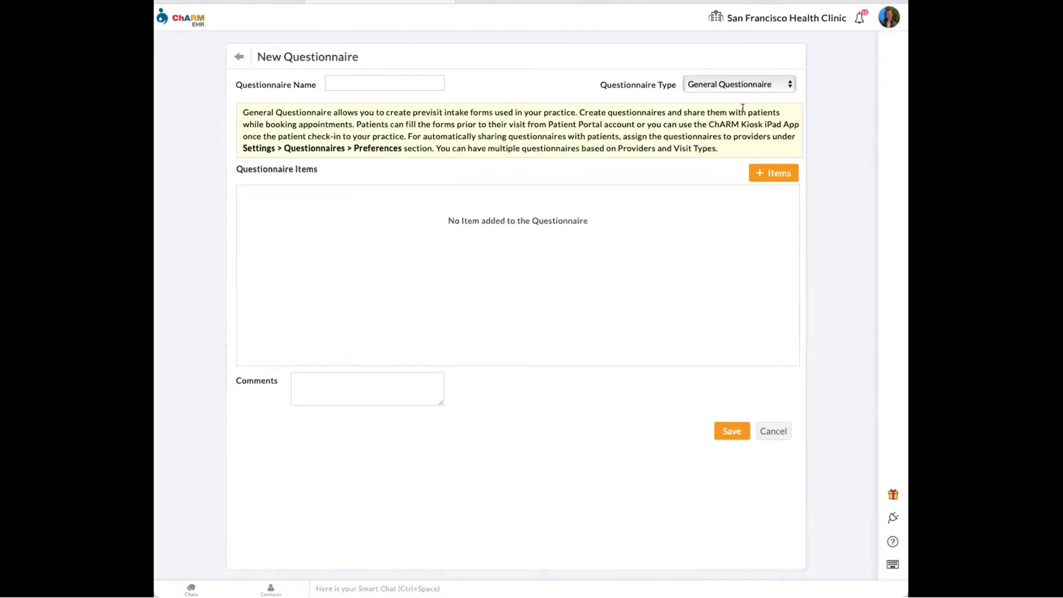
pyautogui.click(724, 84)
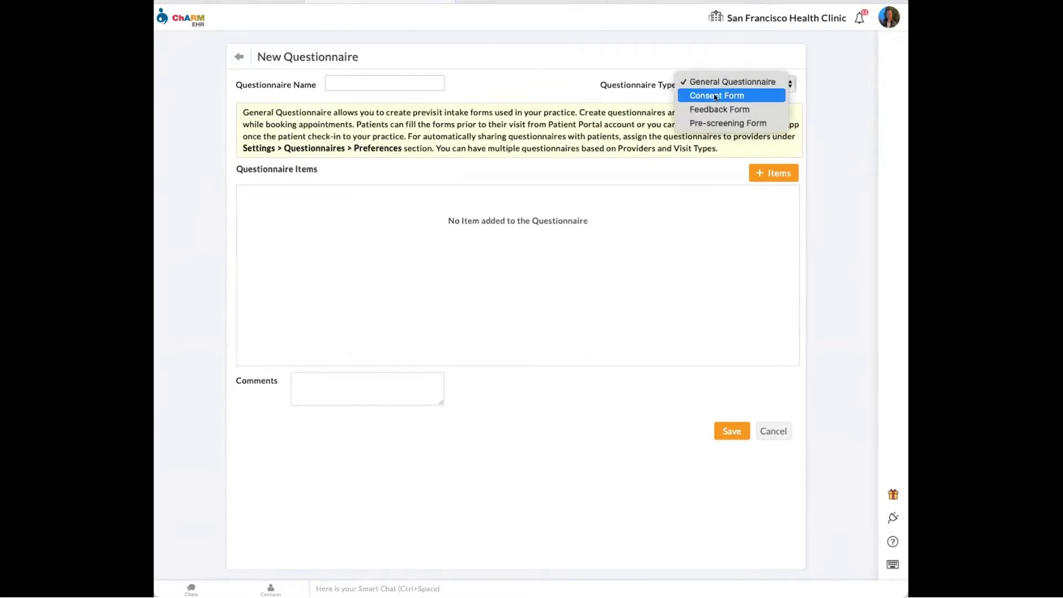
pyautogui.click(700, 98)
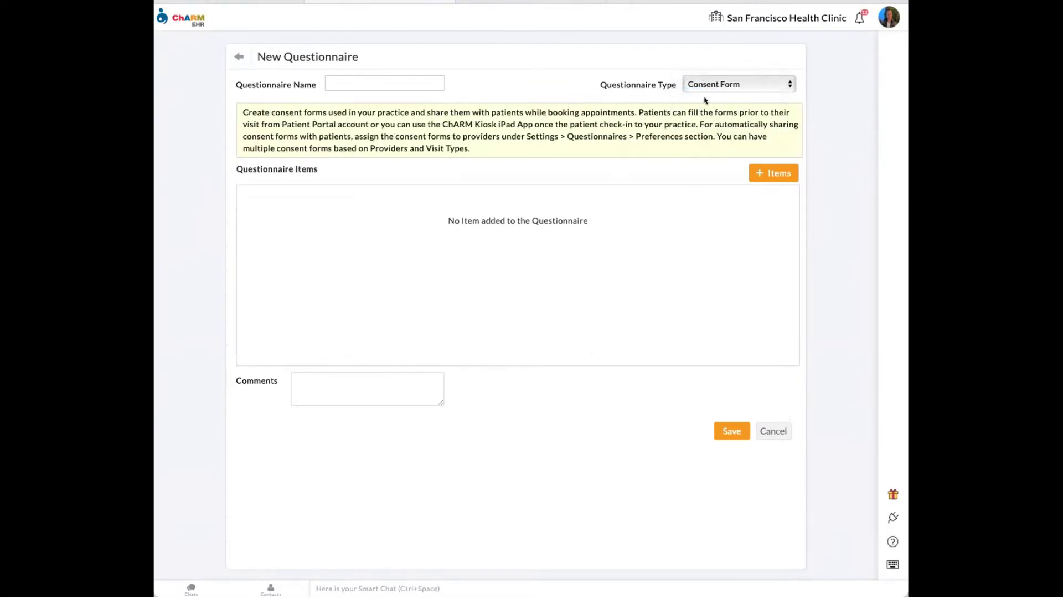
pyautogui.click(769, 174)
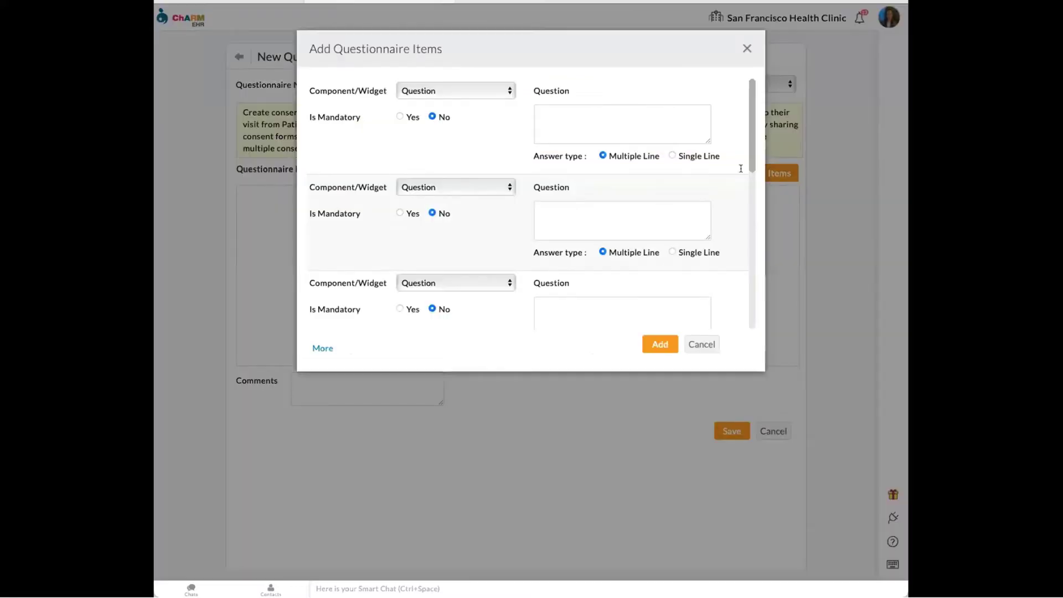
# - Make the first item a Label holding the pasted payment-policy paragraph, enlarged, at text size 12
pyautogui.click(452, 91)
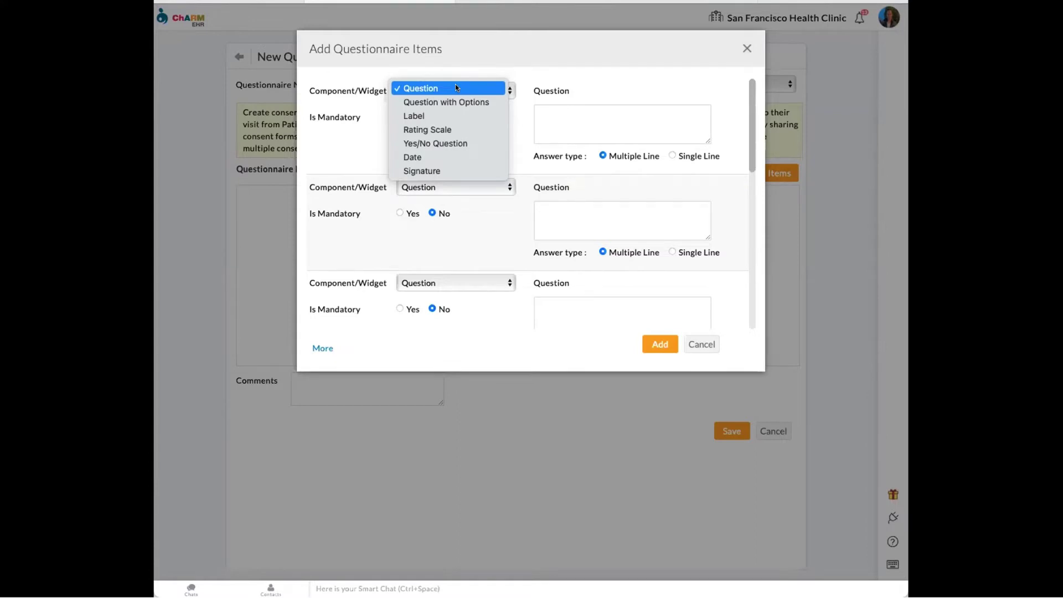
pyautogui.click(449, 115)
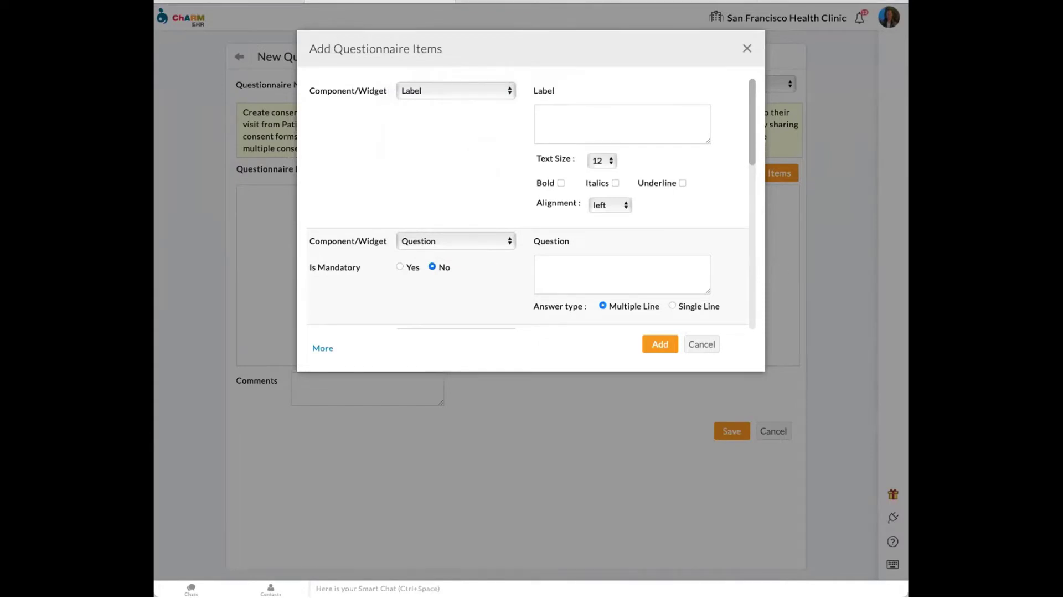
pyautogui.click(583, 117)
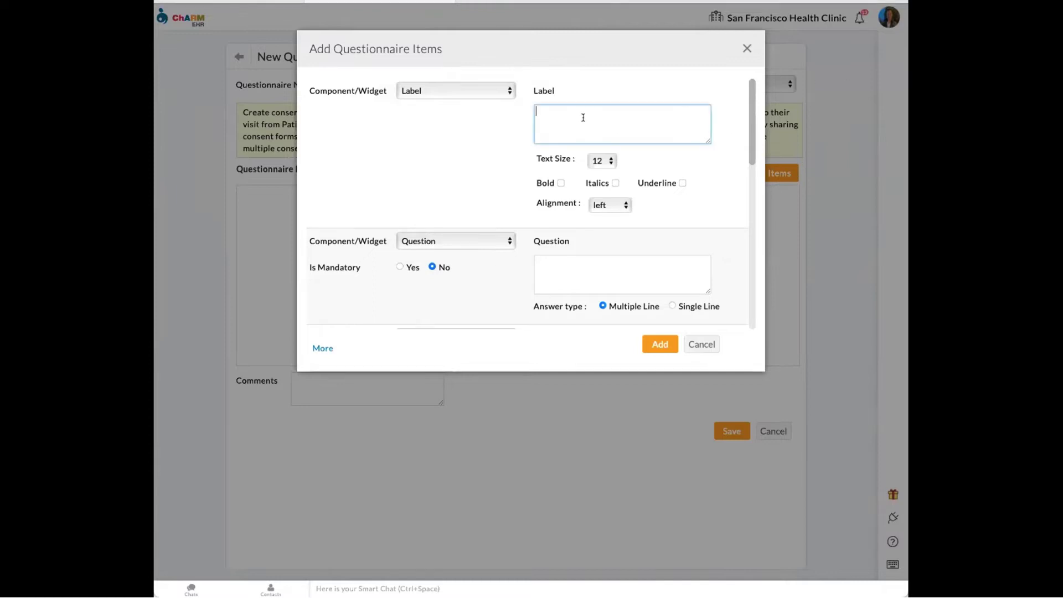
pyautogui.hotkey('ctrl', 'v')
pyautogui.moveTo(704, 141); pyautogui.dragTo(709, 212)
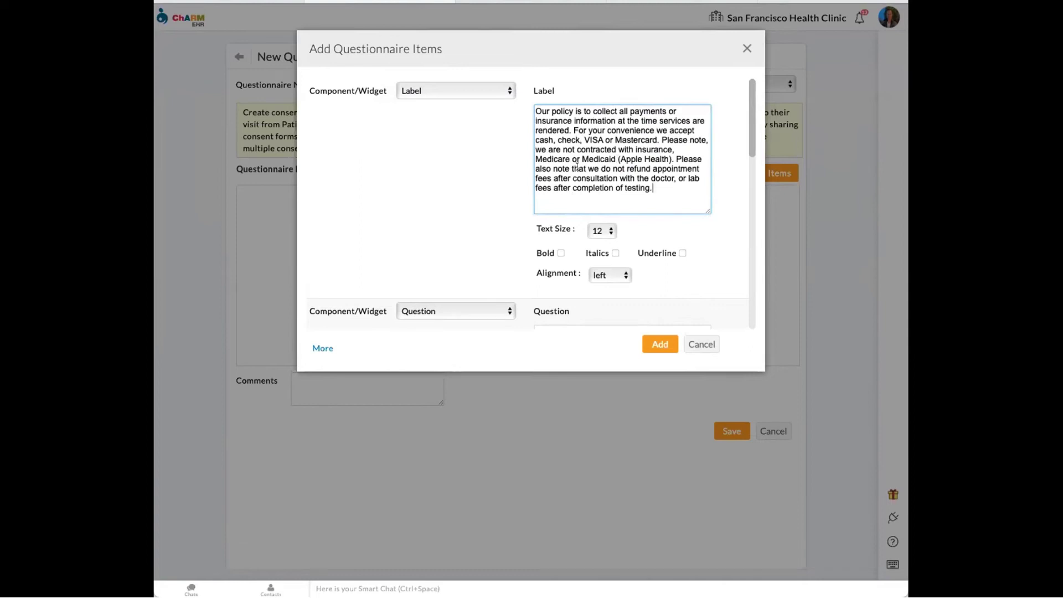
pyautogui.click(602, 232)
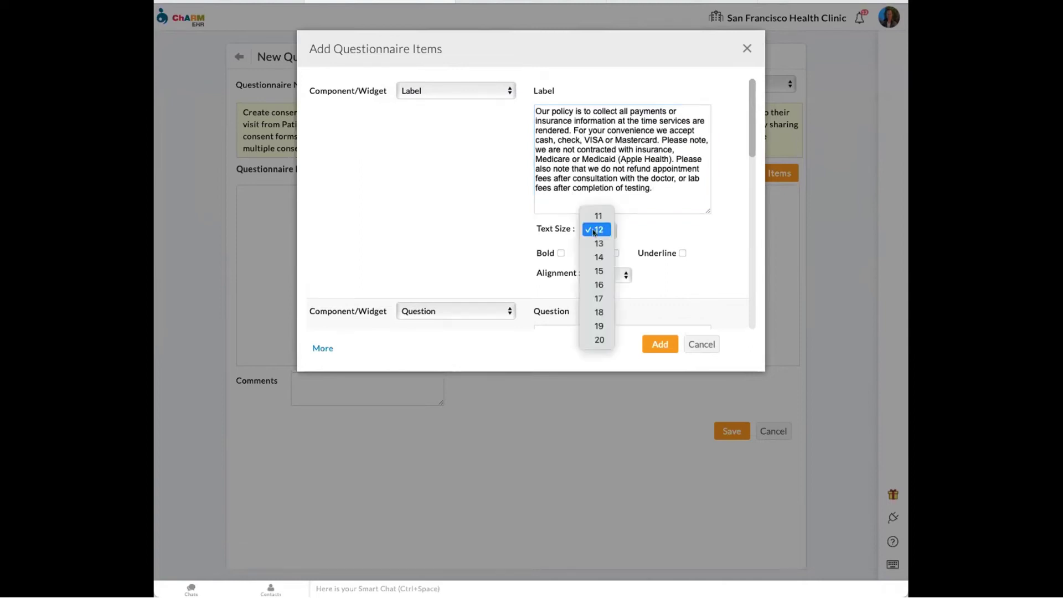
pyautogui.click(594, 232)
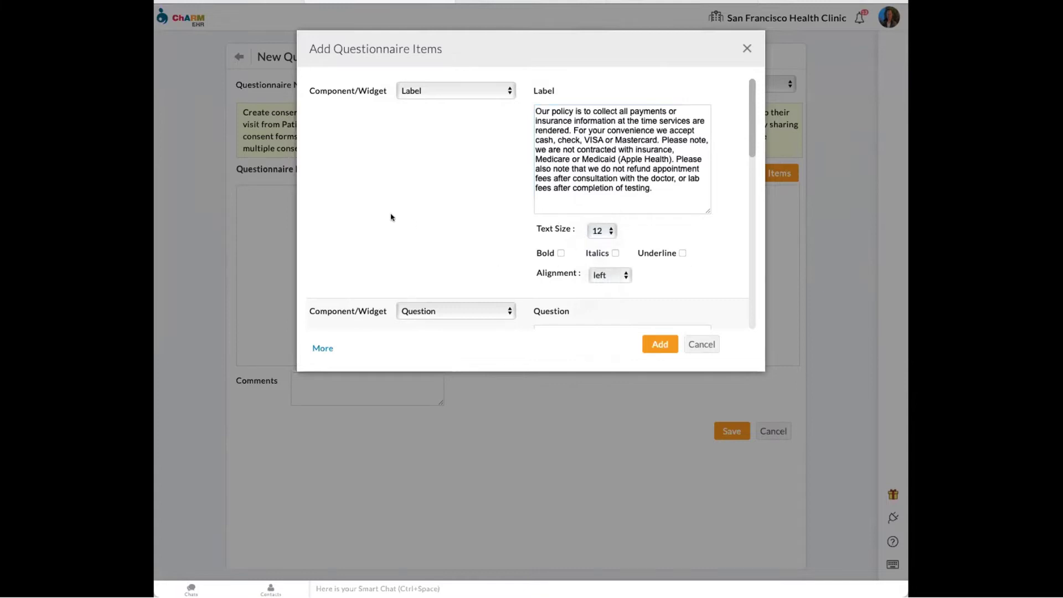
pyautogui.scroll(-2, 396, 213)
pyautogui.scroll(1, 416, 206)
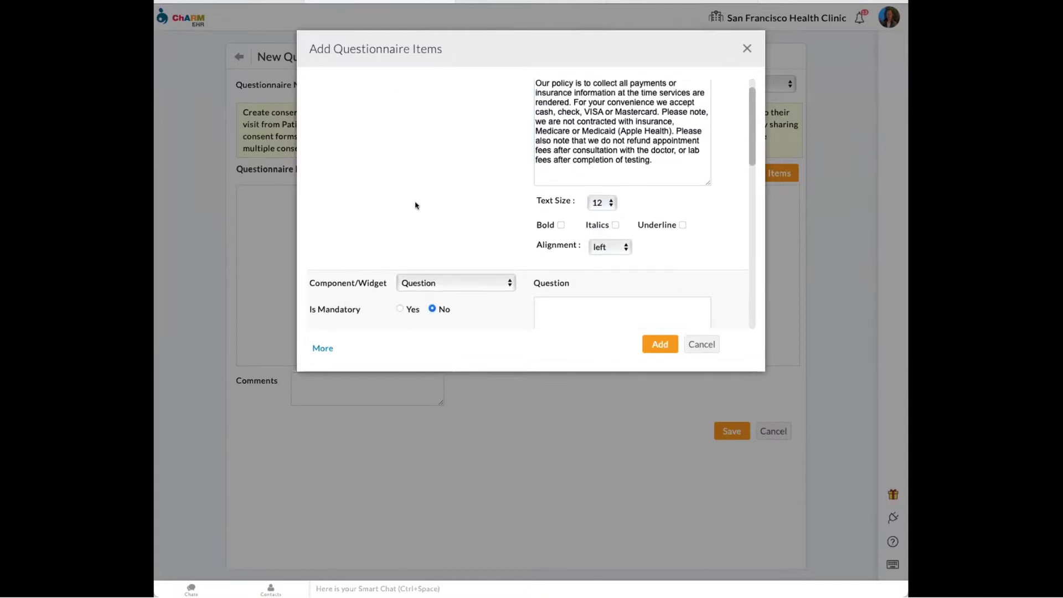
pyautogui.scroll(1, 415, 206)
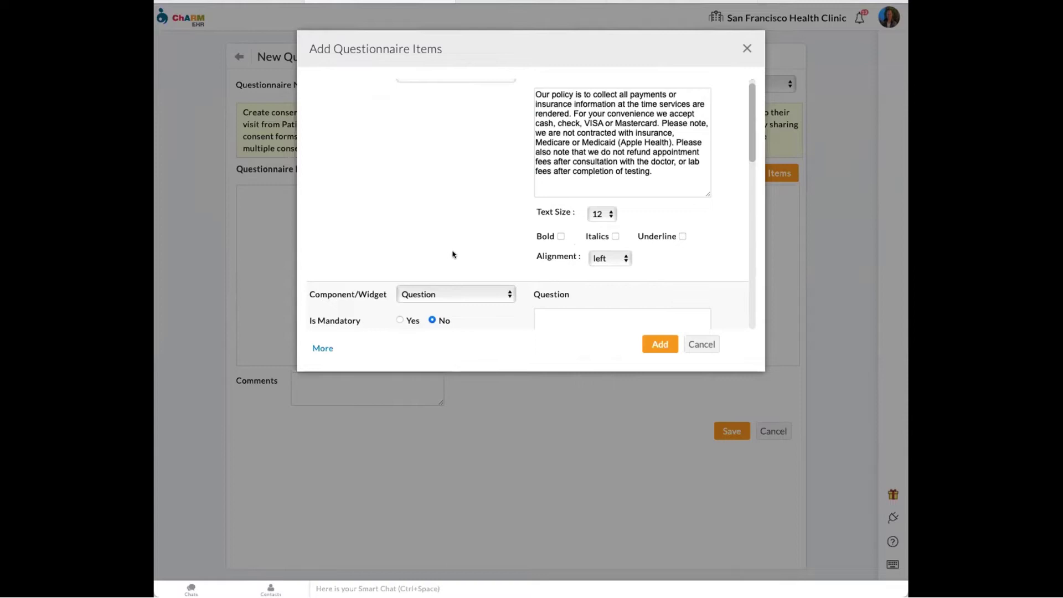
pyautogui.scroll(-2, 453, 254)
pyautogui.click(474, 252)
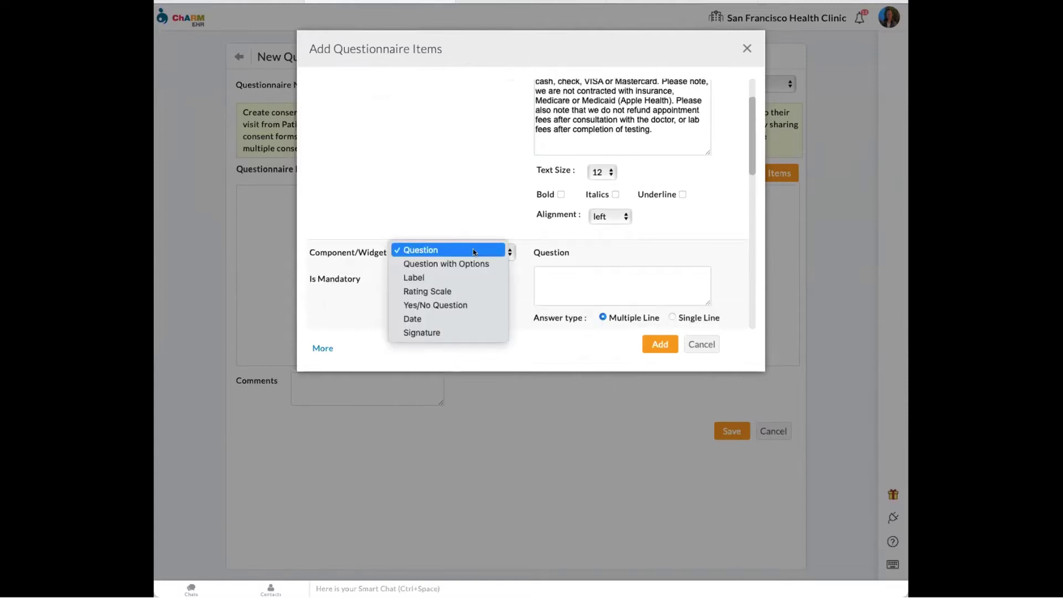
# - Make the second item a Date field and the third a Signature field labelled 'PATIENT SIGNATURE'
pyautogui.click(458, 319)
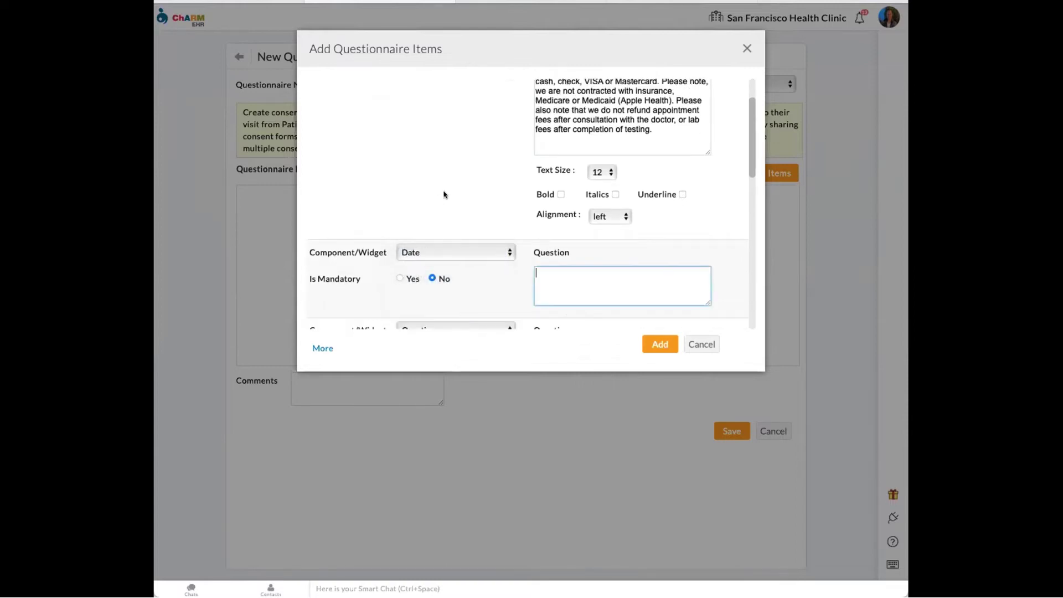
pyautogui.scroll(-2, 444, 194)
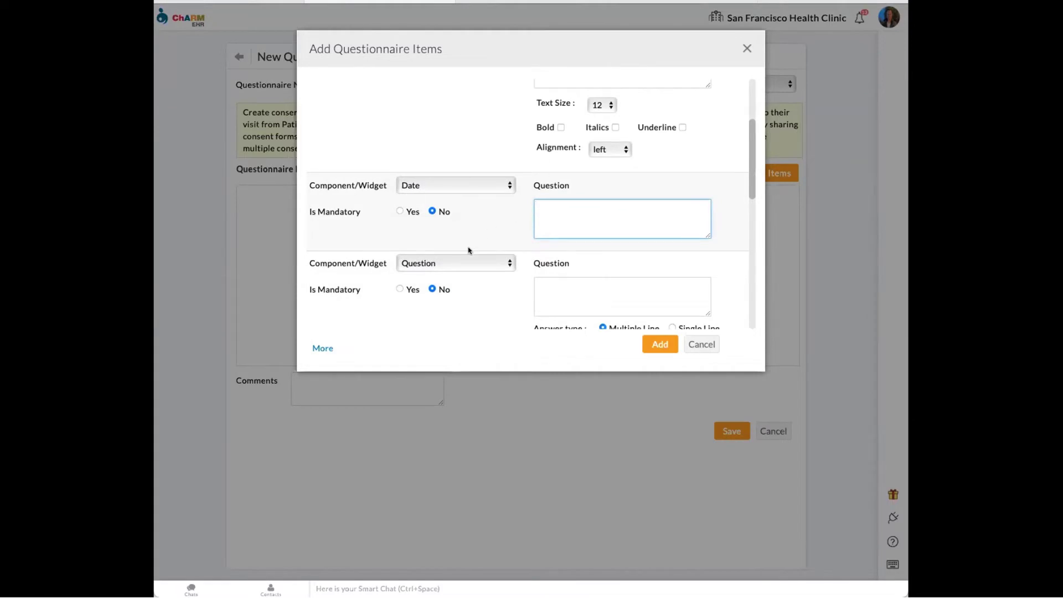
pyautogui.click(458, 261)
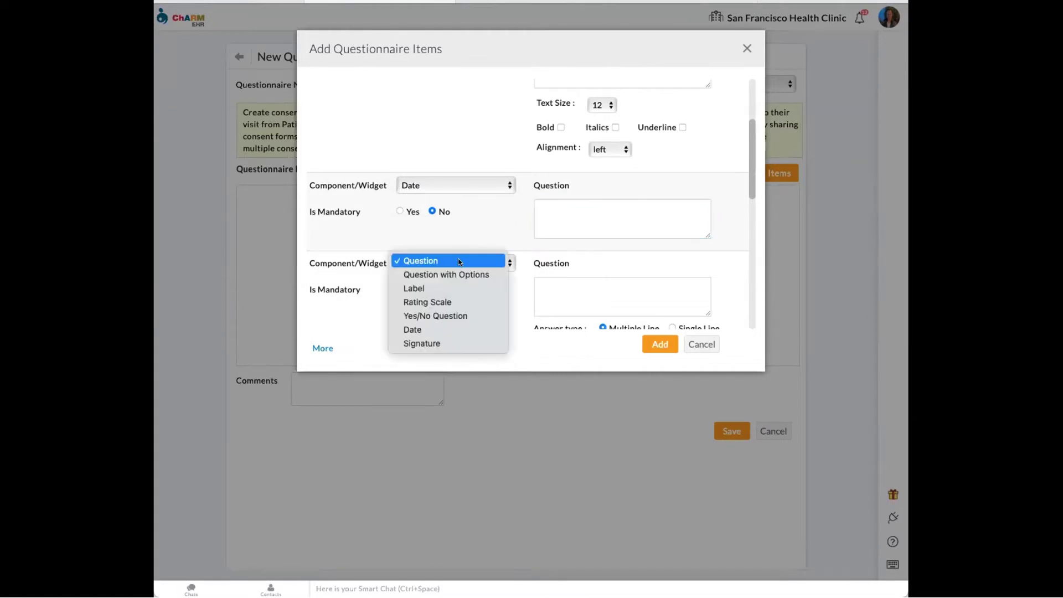
pyautogui.click(447, 344)
# - Look over the drafted items, then close the dialog with X, discarding them
pyautogui.scroll(-2, 487, 188)
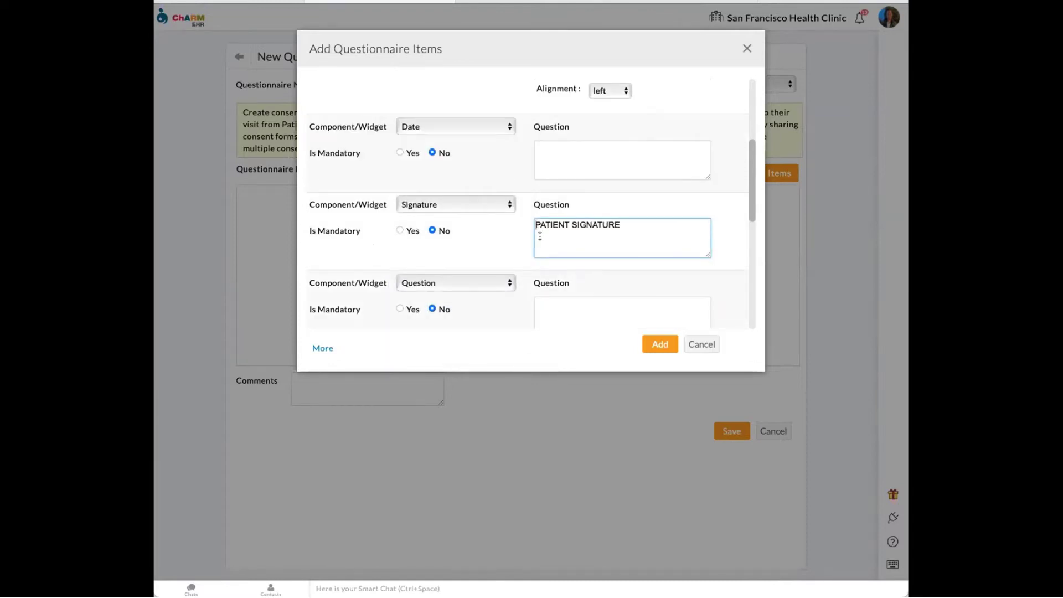
pyautogui.scroll(6, 670, 224)
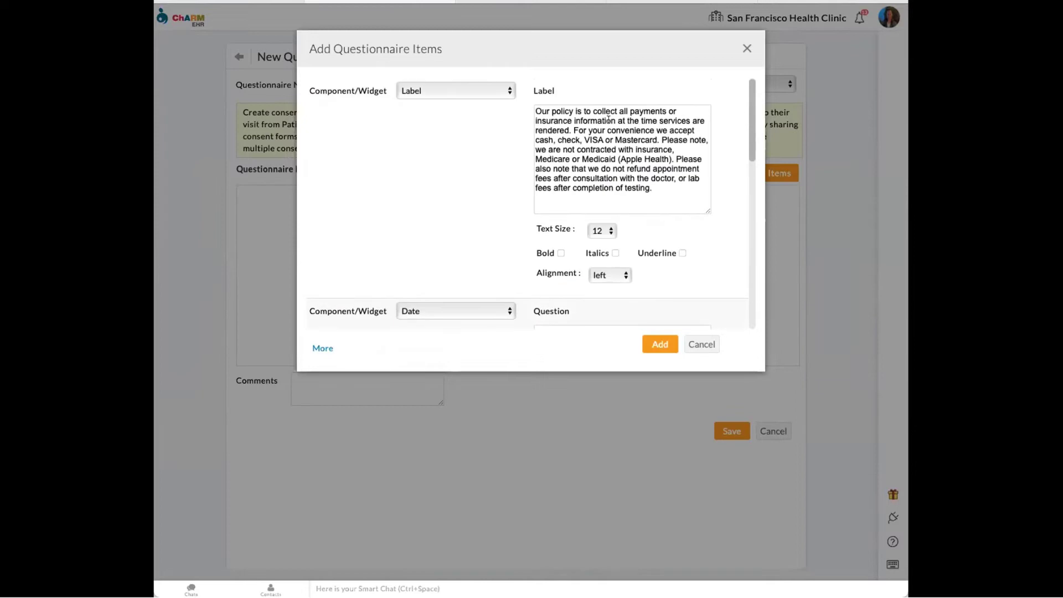
pyautogui.scroll(-4, 453, 163)
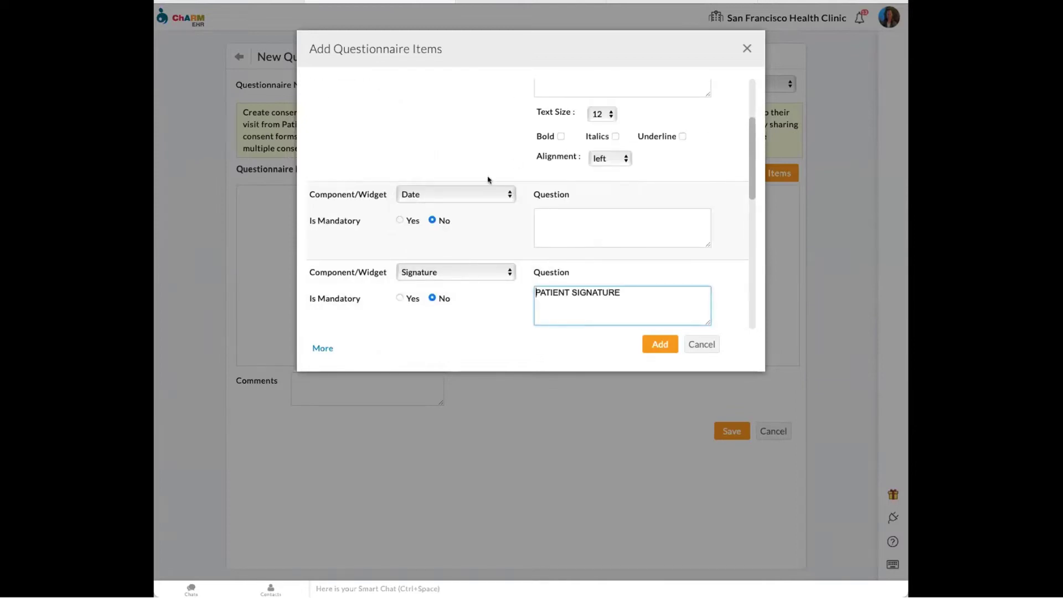
pyautogui.scroll(3, 485, 200)
pyautogui.scroll(1, 480, 190)
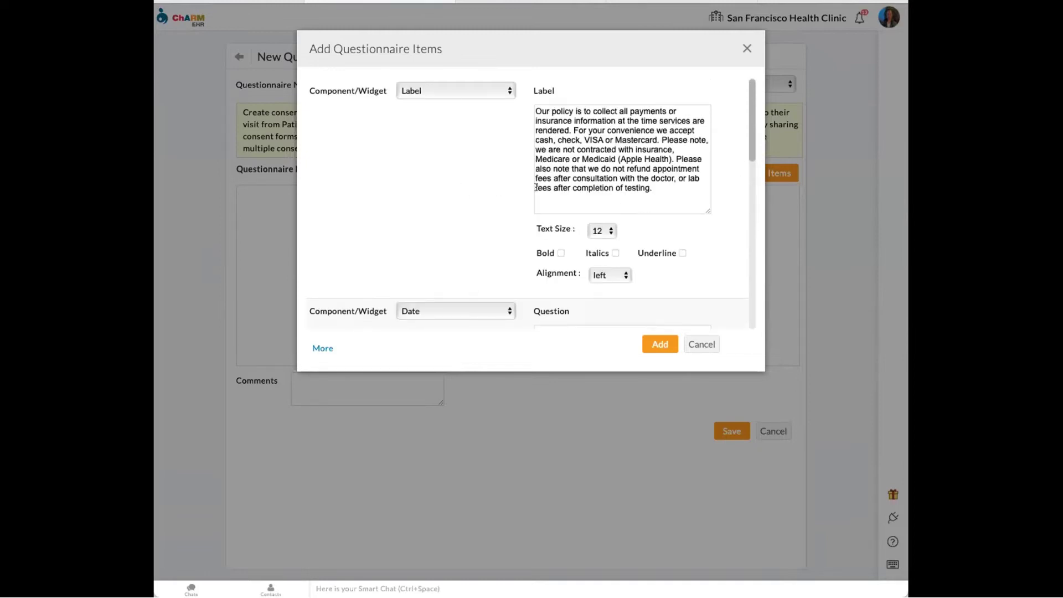
pyautogui.click(746, 49)
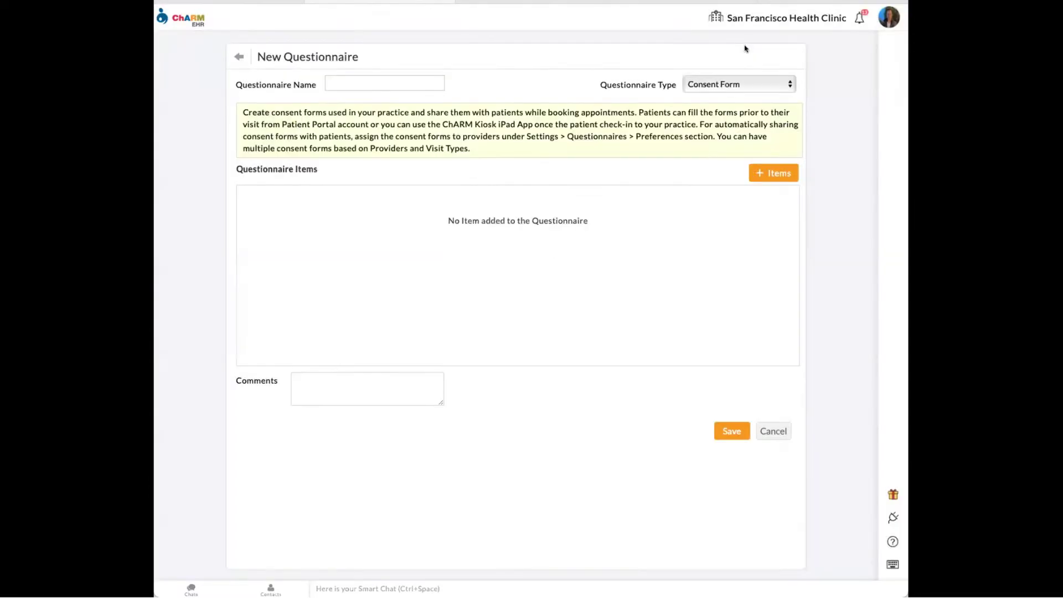
# - Leave the unsaved consent form after comparing it with the patient's submitted consent form
pyautogui.click(240, 56)
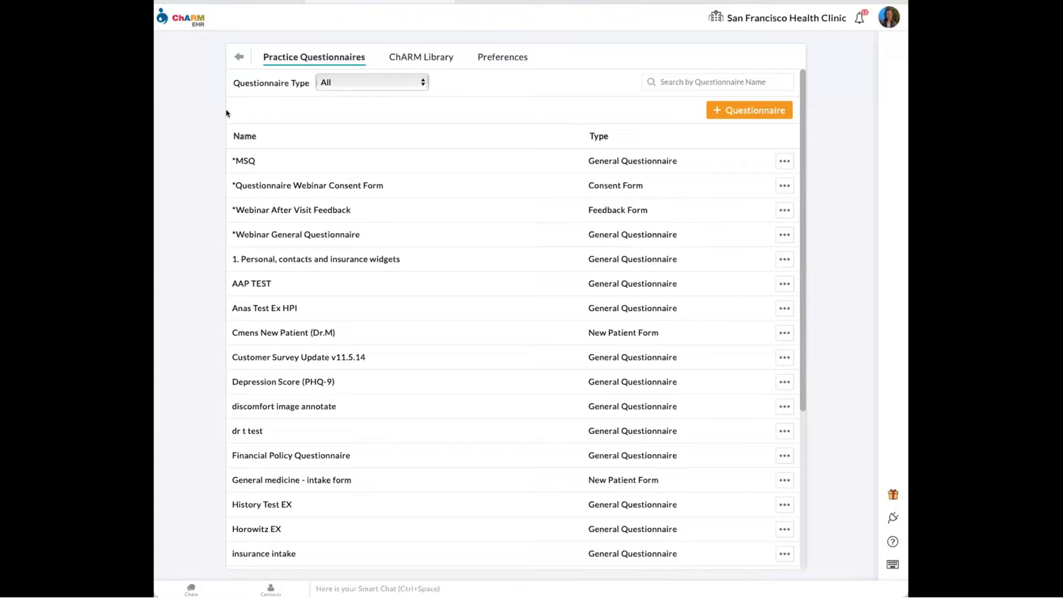
pyautogui.click(253, 7)
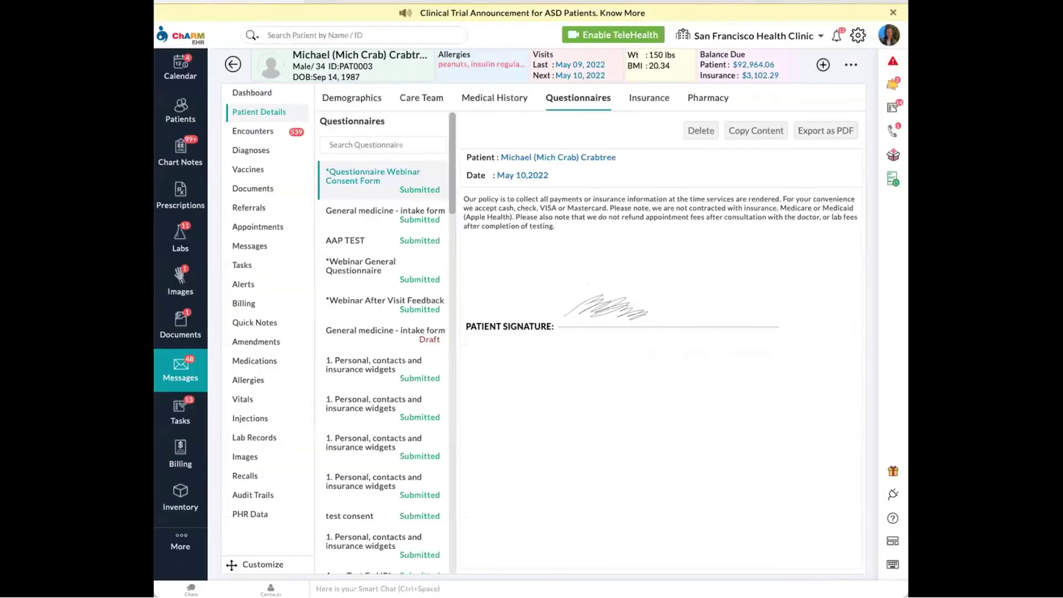
pyautogui.click(379, 3)
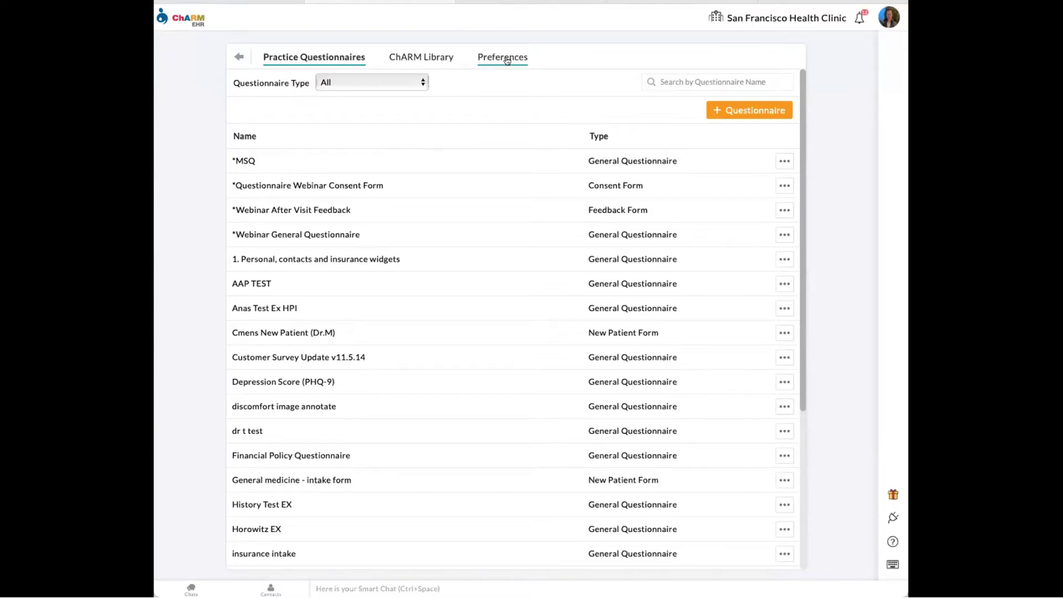
pyautogui.click(507, 57)
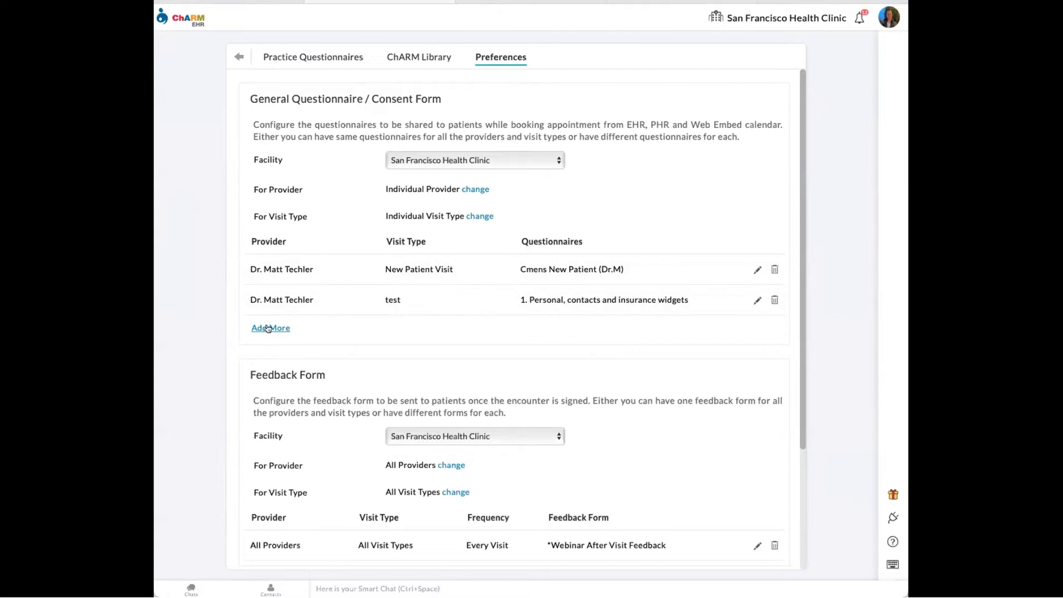
# - Start a new provider assignment rule for General Questionnaire / Consent Form at San Francisco Health Clinic
pyautogui.click(269, 329)
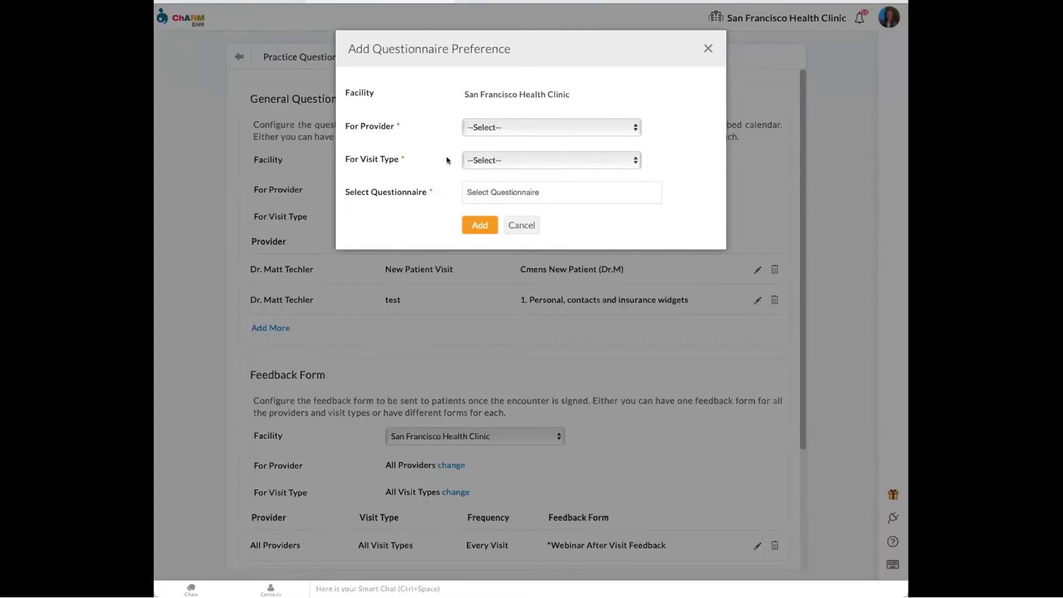
pyautogui.click(516, 131)
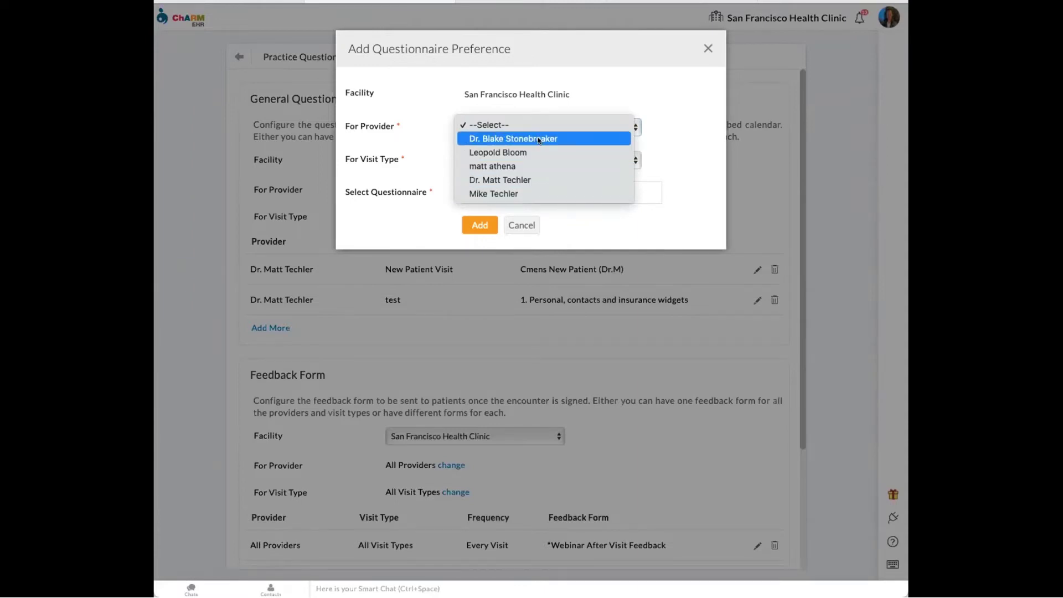
# - Pick a provider and the Vaccine Shot visit type, then cancel without choosing a questionnaire
pyautogui.click(523, 179)
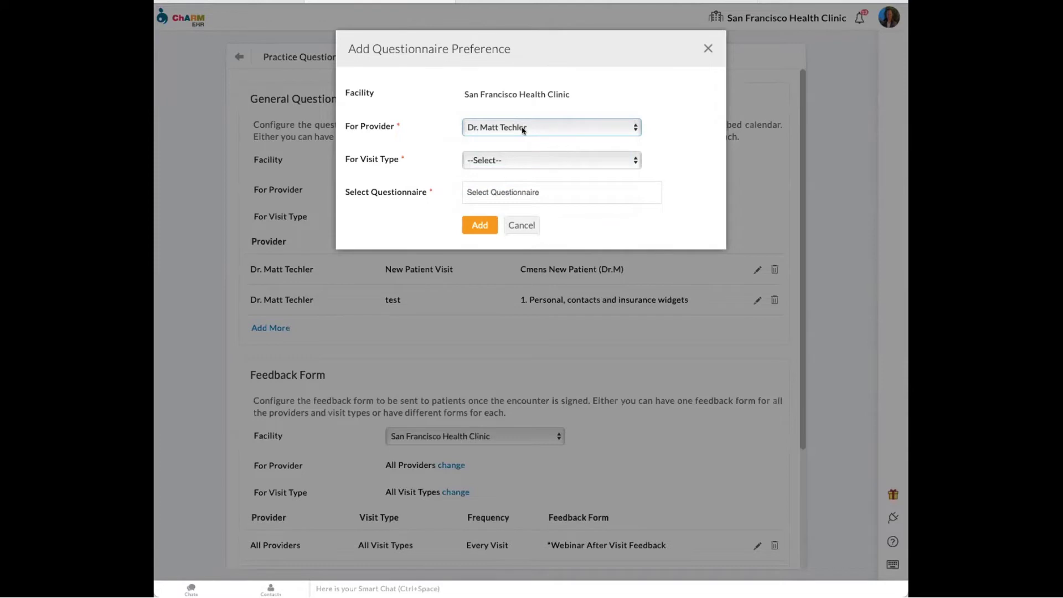
pyautogui.click(507, 159)
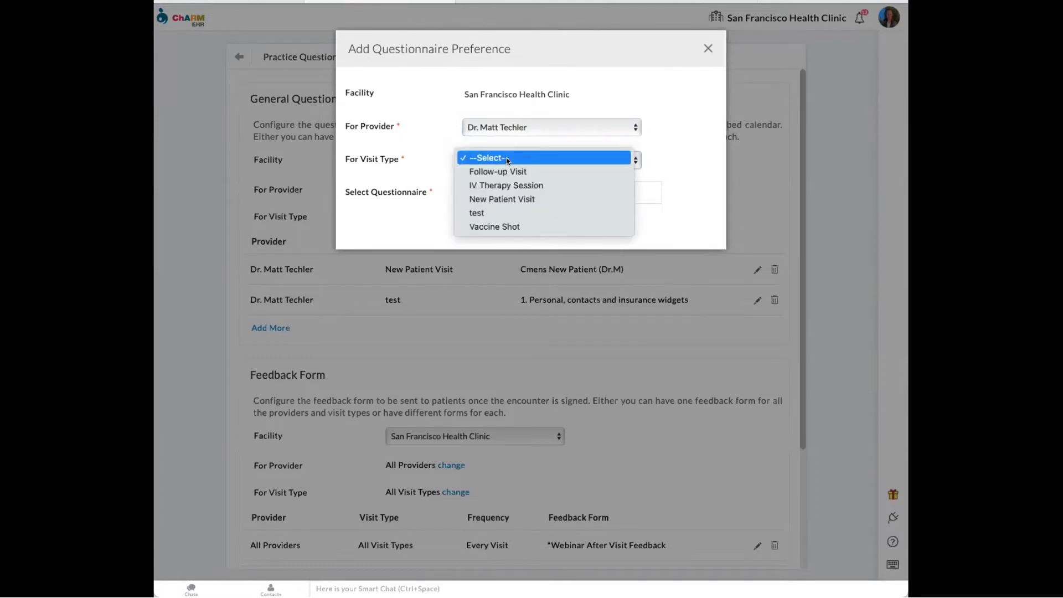
pyautogui.click(514, 226)
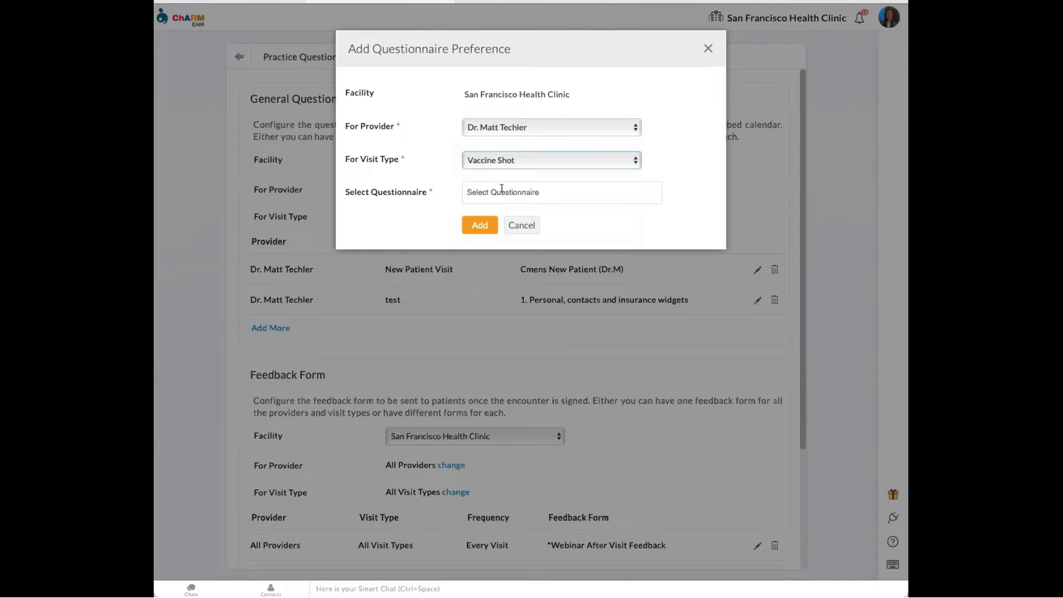
pyautogui.click(505, 187)
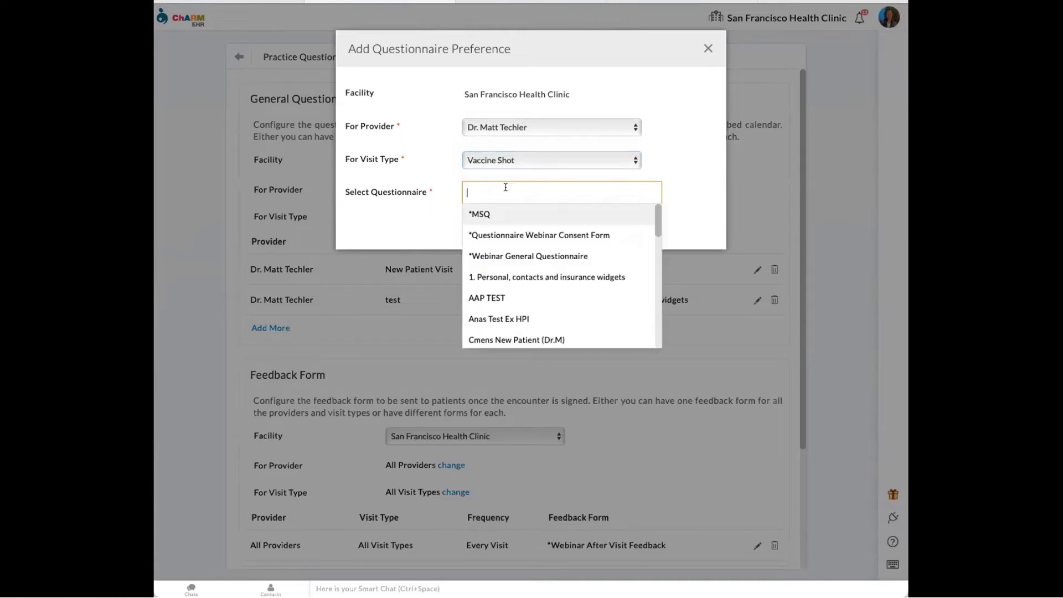
pyautogui.click(435, 167)
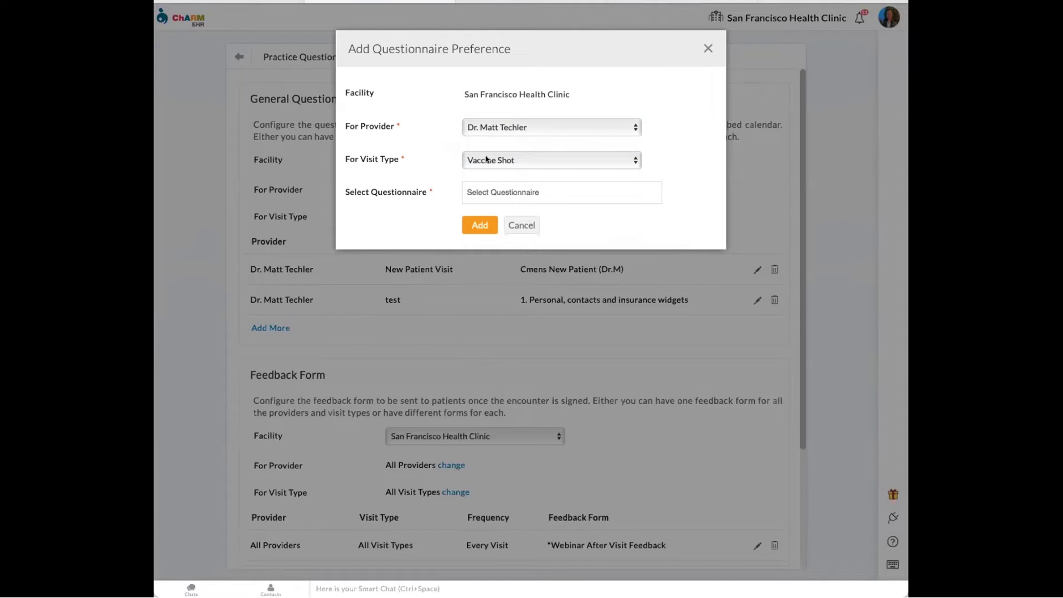
pyautogui.click(503, 189)
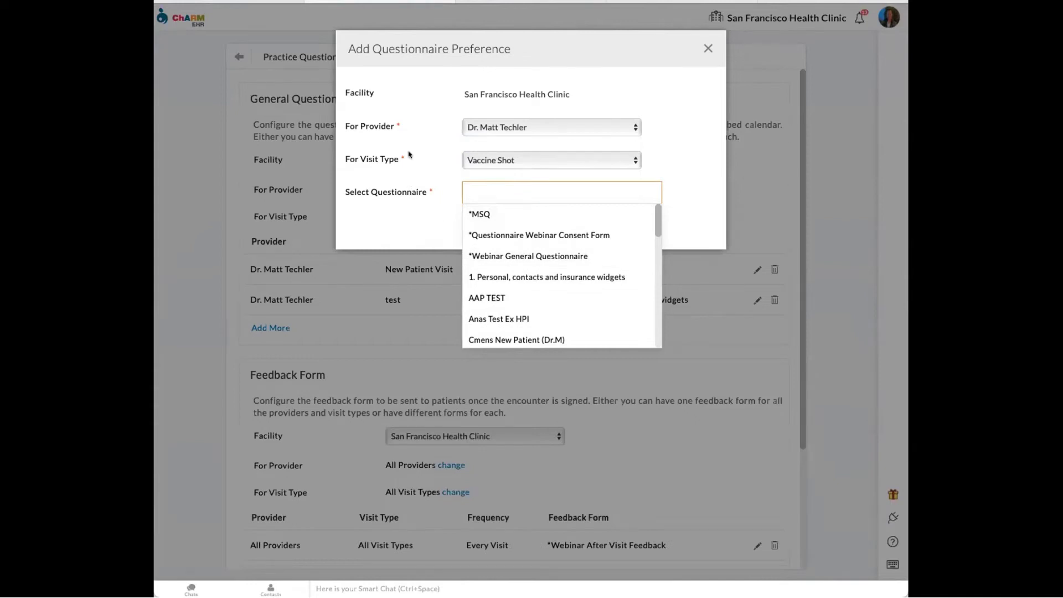
pyautogui.click(415, 130)
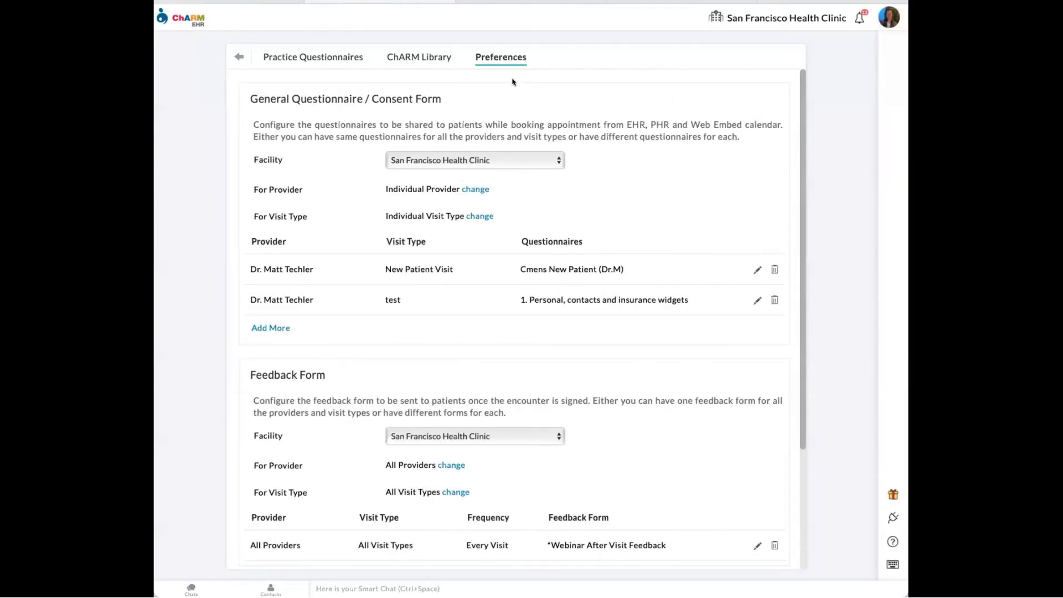
pyautogui.click(709, 48)
pyautogui.click(227, 2)
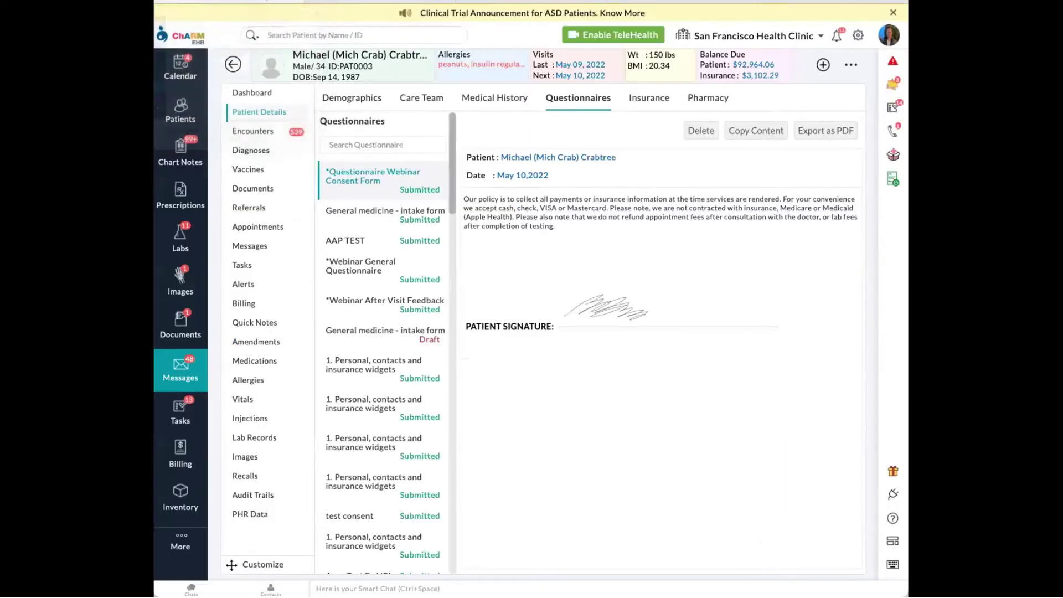
# - Start a 12pm appointment in the calendar's day view for the patient matching 'mich'
pyautogui.click(179, 71)
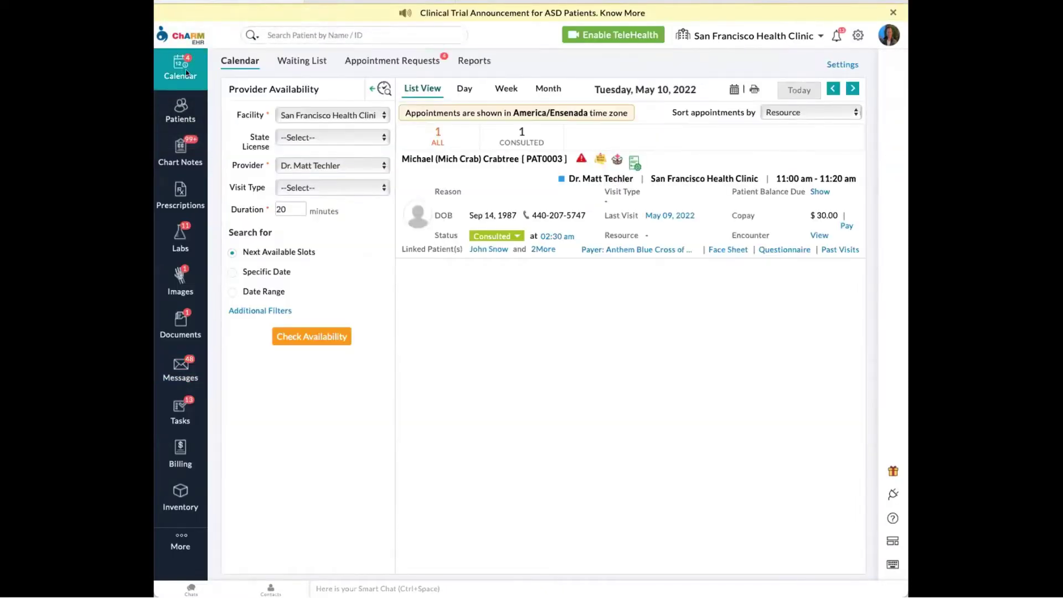
pyautogui.click(461, 88)
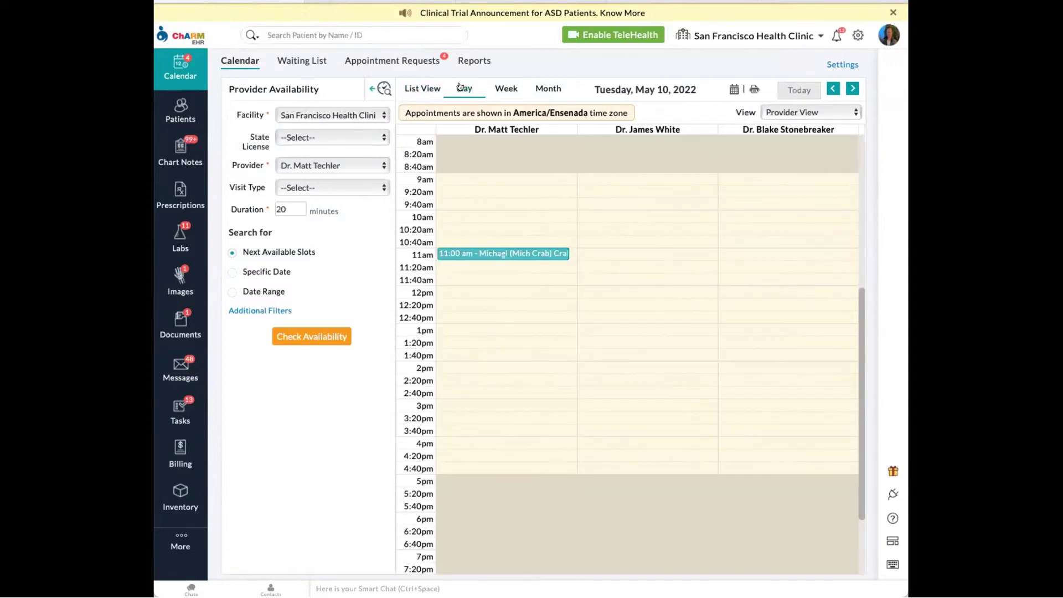
pyautogui.click(462, 291)
pyautogui.write('mich')
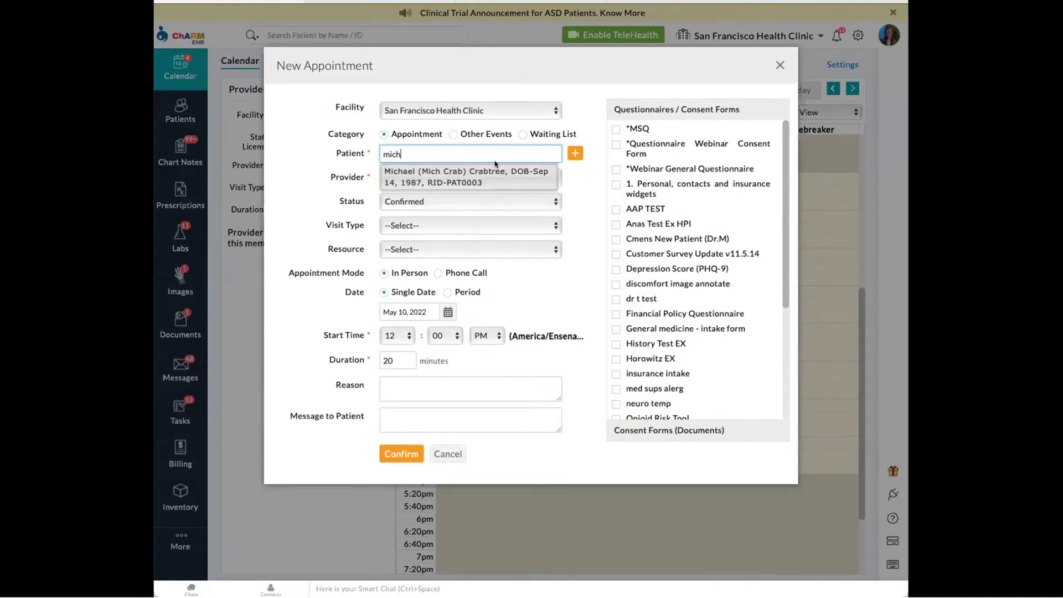
pyautogui.click(490, 176)
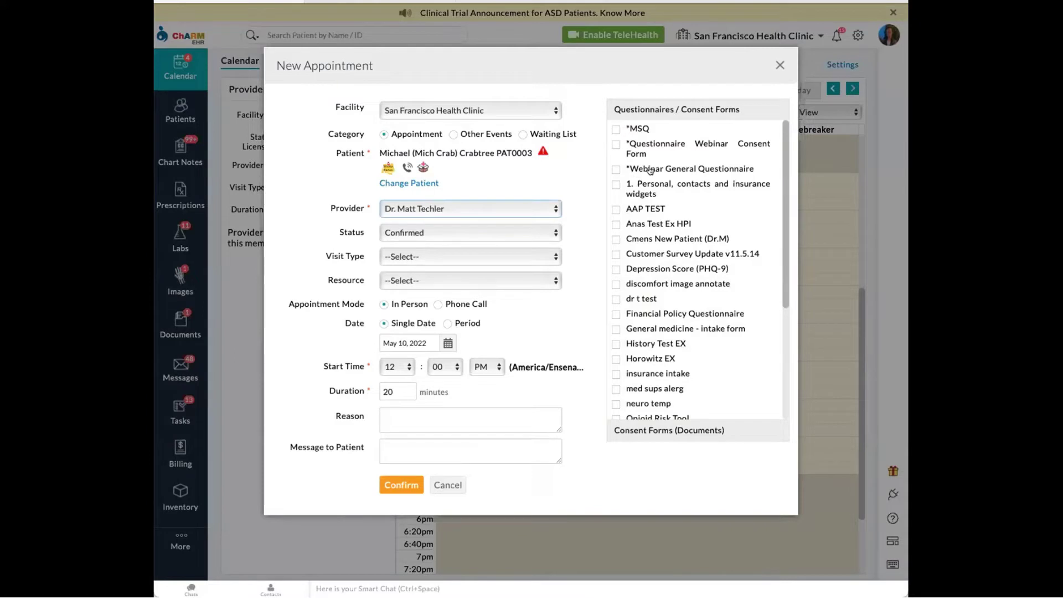
# - Attach the Webinar consent form and general questionnaire, leave visit type unset, and create the appointment
pyautogui.click(615, 146)
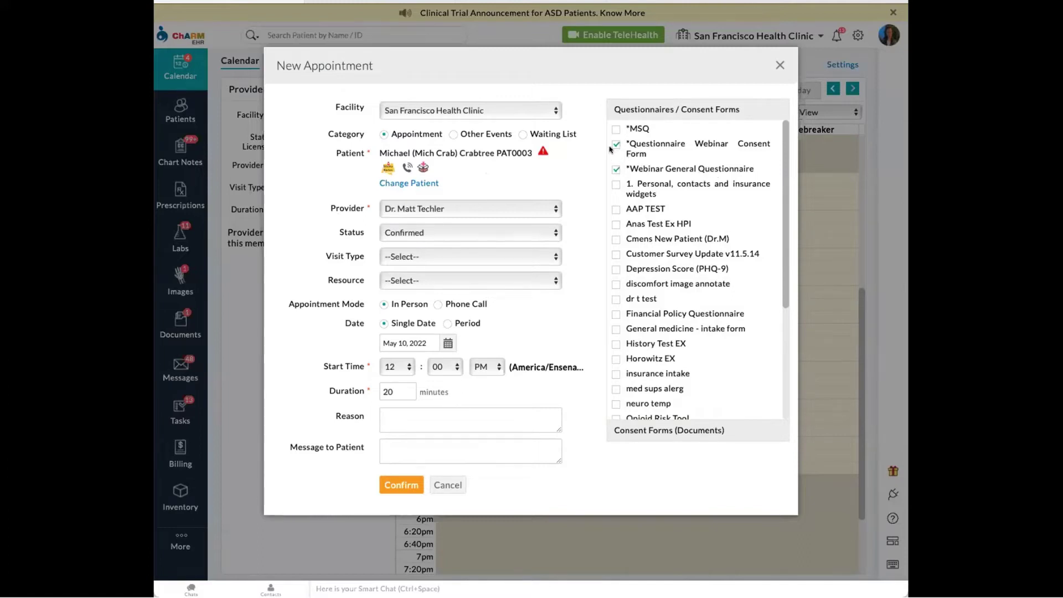
pyautogui.click(451, 256)
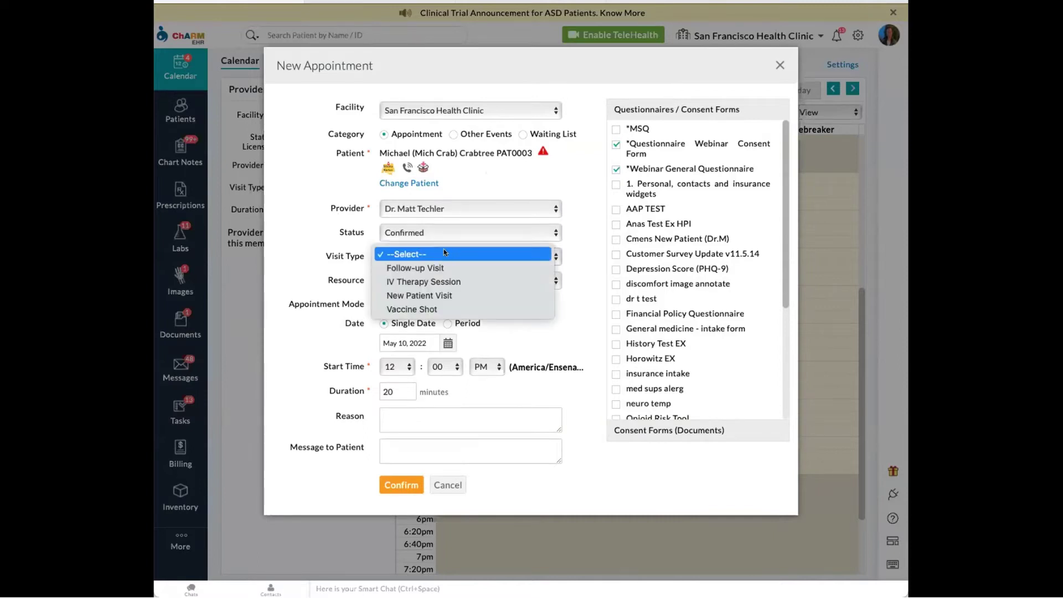
pyautogui.click(443, 248)
pyautogui.click(571, 262)
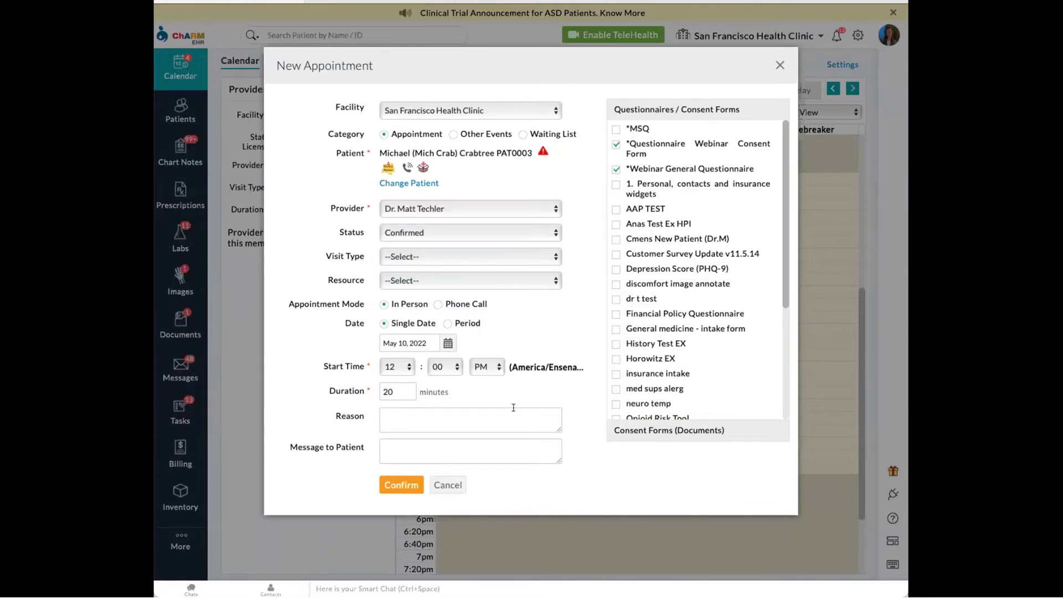
pyautogui.click(400, 486)
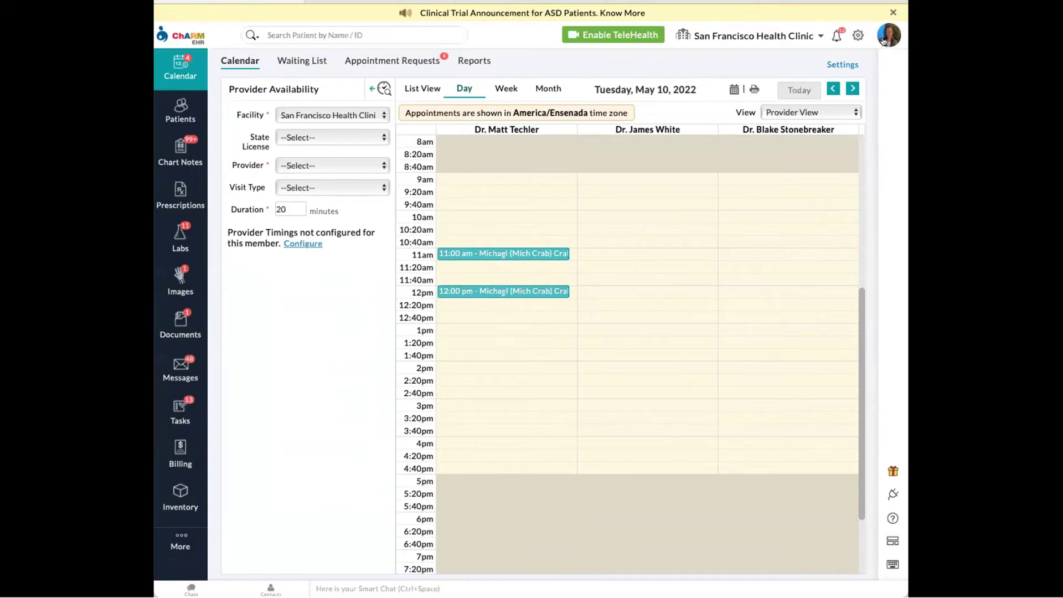
pyautogui.click(883, 39)
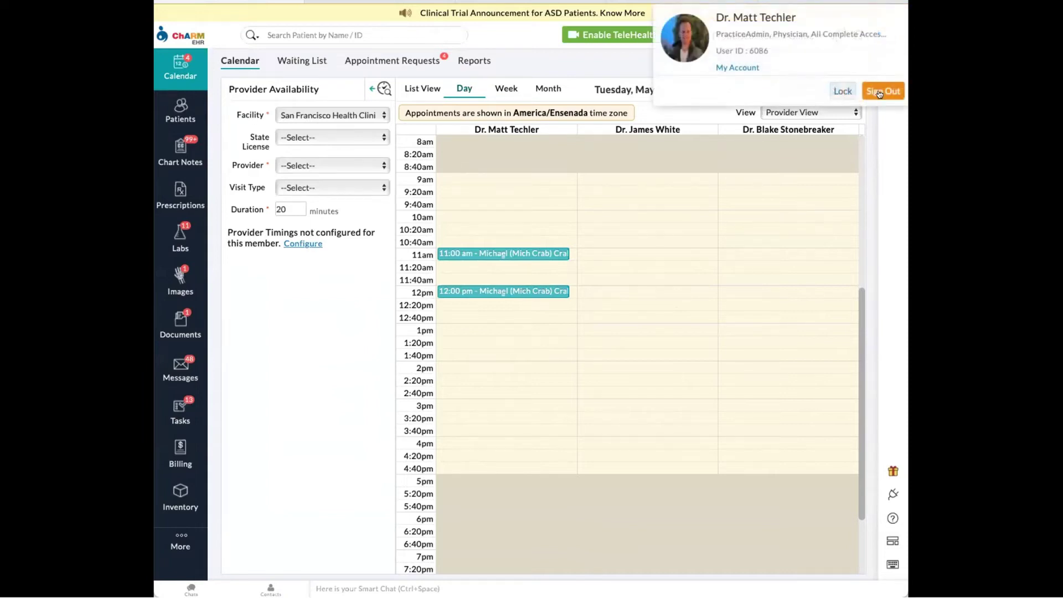
# - Sign out of the practice account and sign in with the patient's username and saved password
pyautogui.click(879, 92)
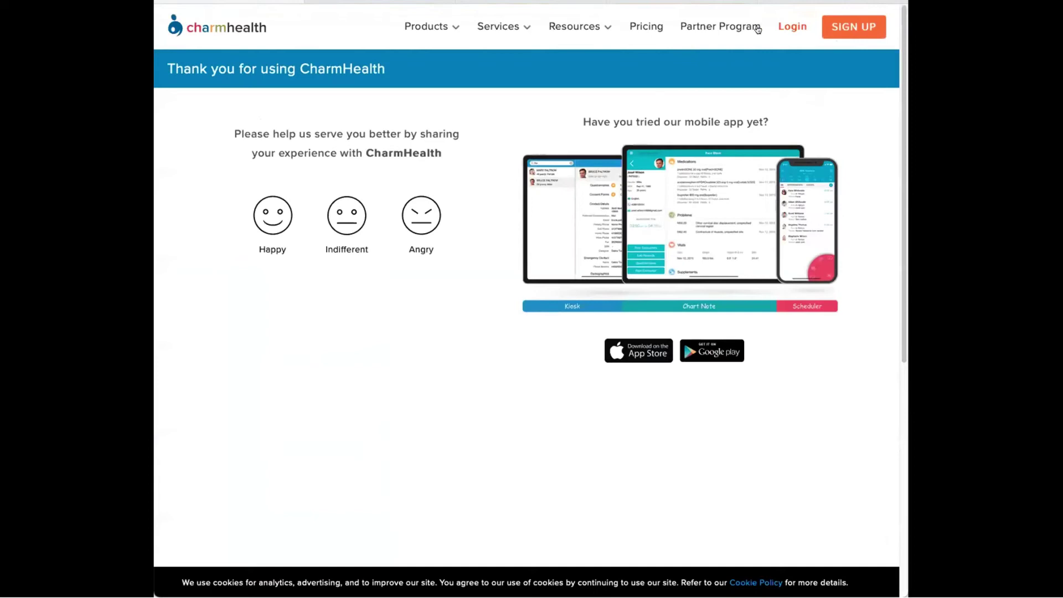
pyautogui.click(793, 28)
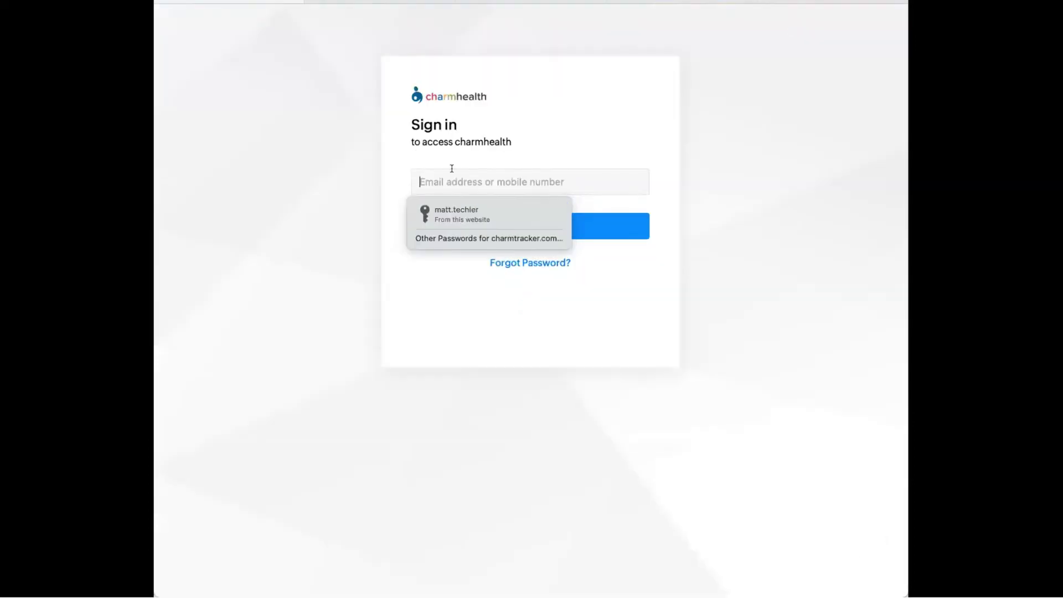
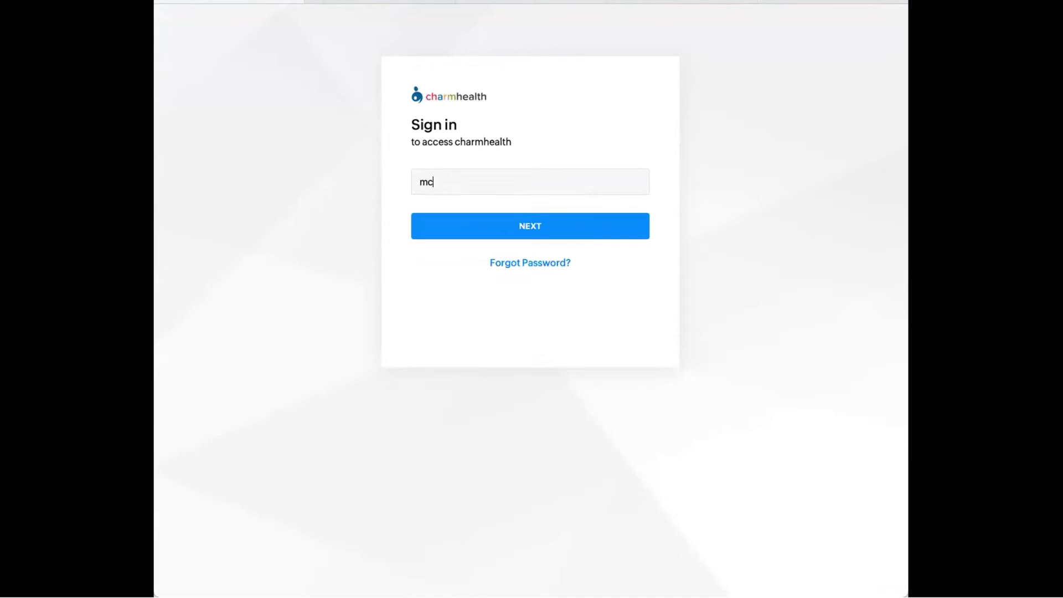
pyautogui.press('Return')
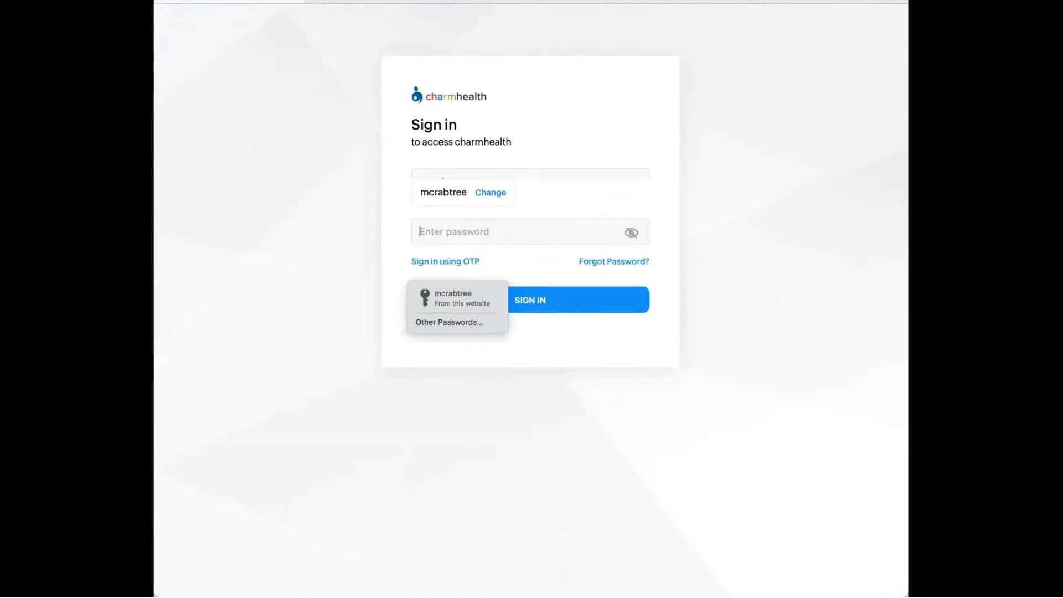
pyautogui.click(459, 296)
pyautogui.click(491, 287)
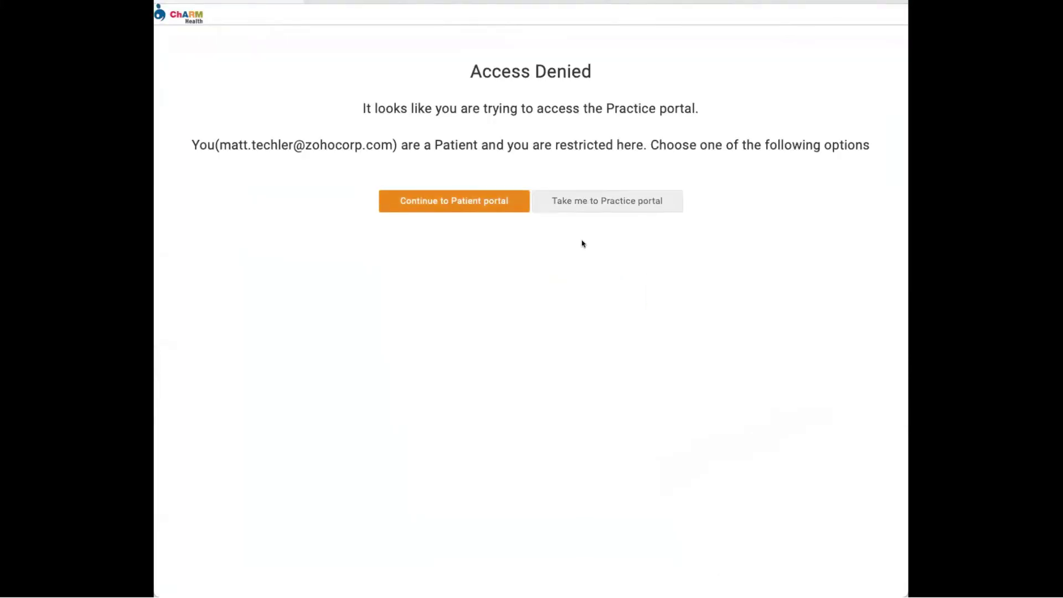
# - Choose the patient's own profile and San Francisco Health Clinic, then open Questionnaires
pyautogui.scroll(-8, 542, 306)
pyautogui.click(517, 482)
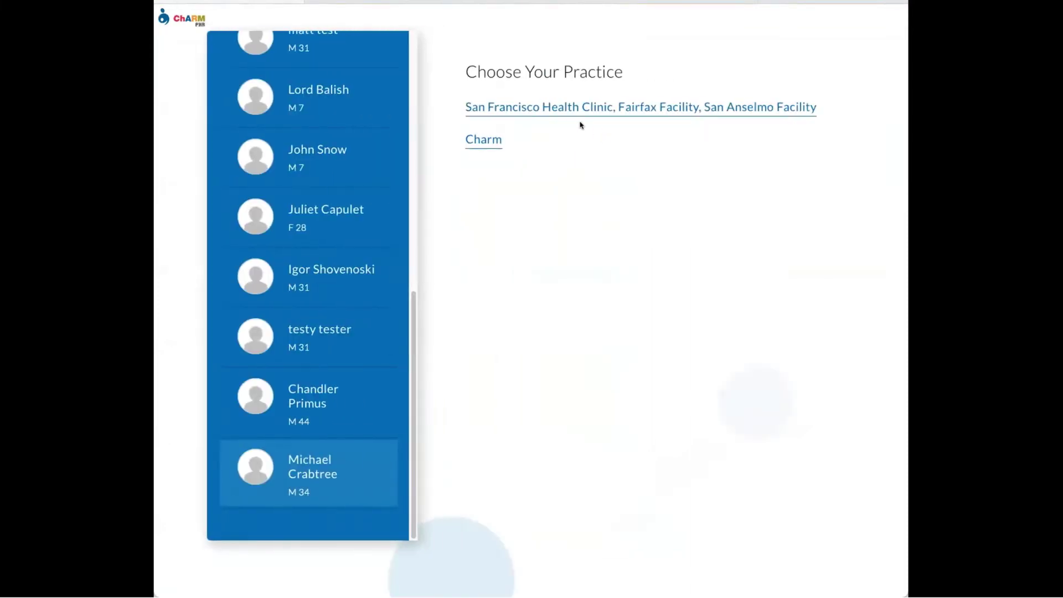
pyautogui.click(607, 131)
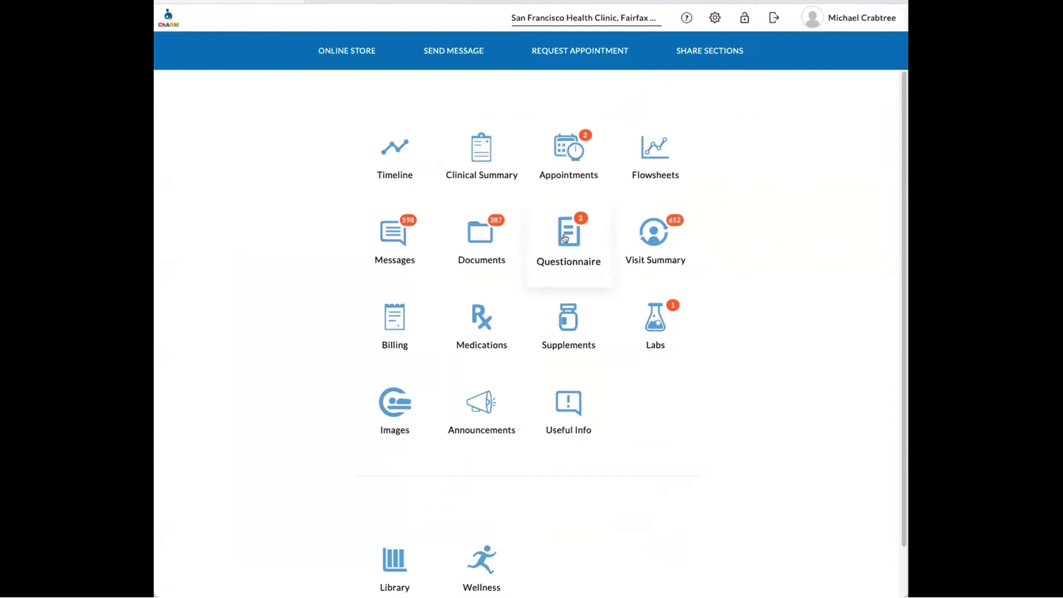
pyautogui.click(564, 237)
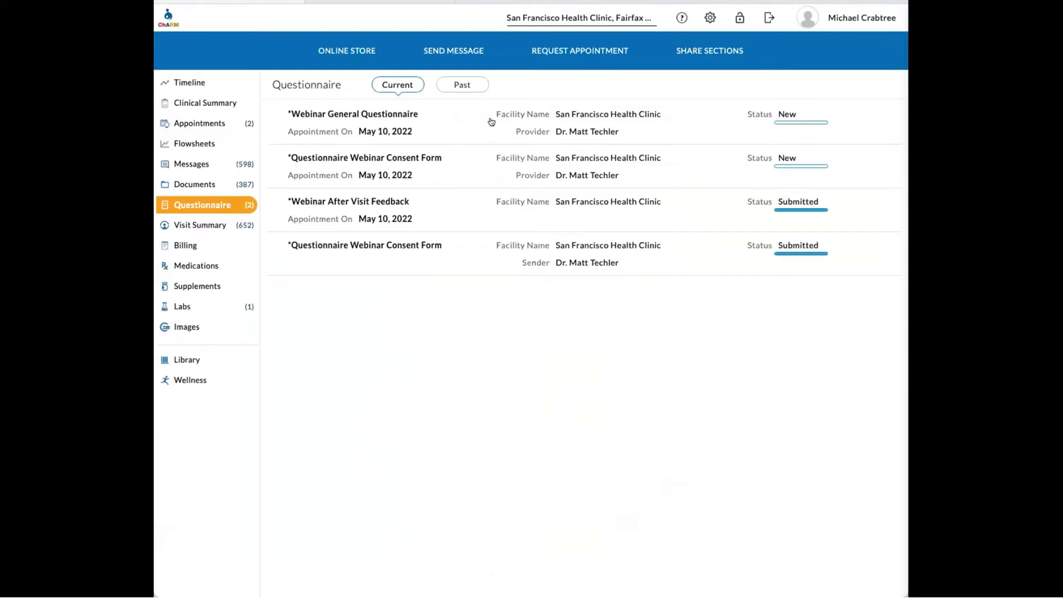
# - Open the Webinar General Questionnaire and answer concerns 'test', Headaches checked, fatigue No
pyautogui.click(457, 120)
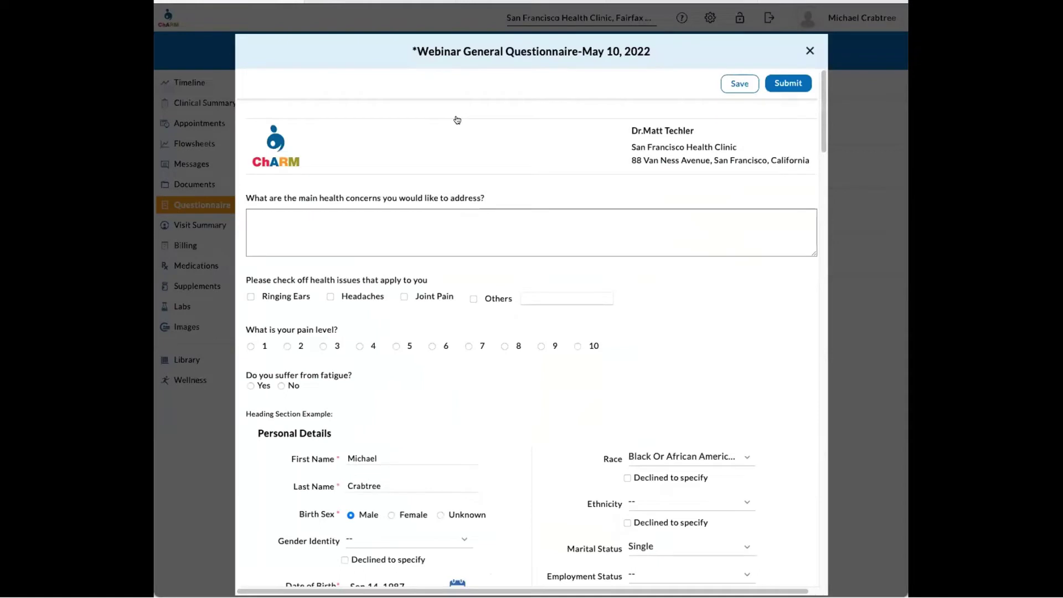
pyautogui.click(301, 225)
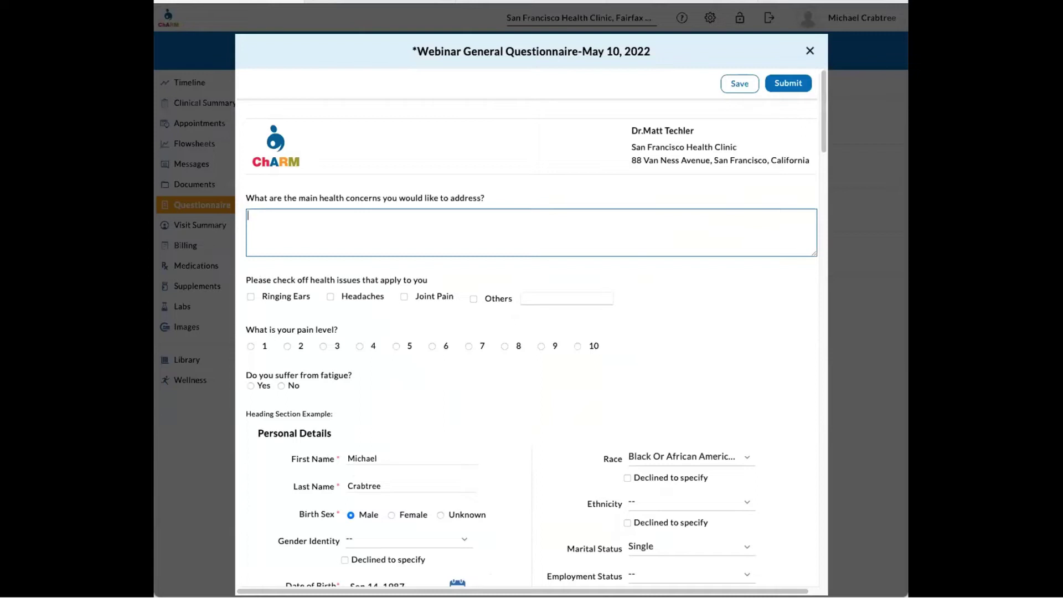
pyautogui.write('test')
pyautogui.click(331, 297)
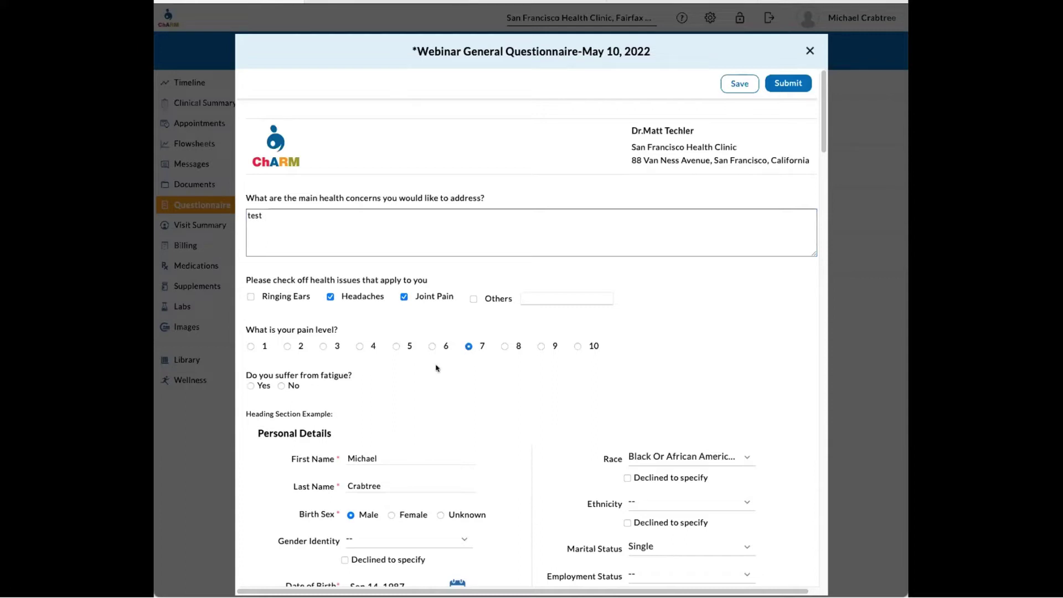
pyautogui.click(280, 386)
pyautogui.scroll(-3, 291, 385)
# - Select the Heading Section Example text, then clear the selection
pyautogui.moveTo(333, 259); pyautogui.dragTo(258, 259)
pyautogui.moveTo(247, 259); pyautogui.dragTo(246, 259)
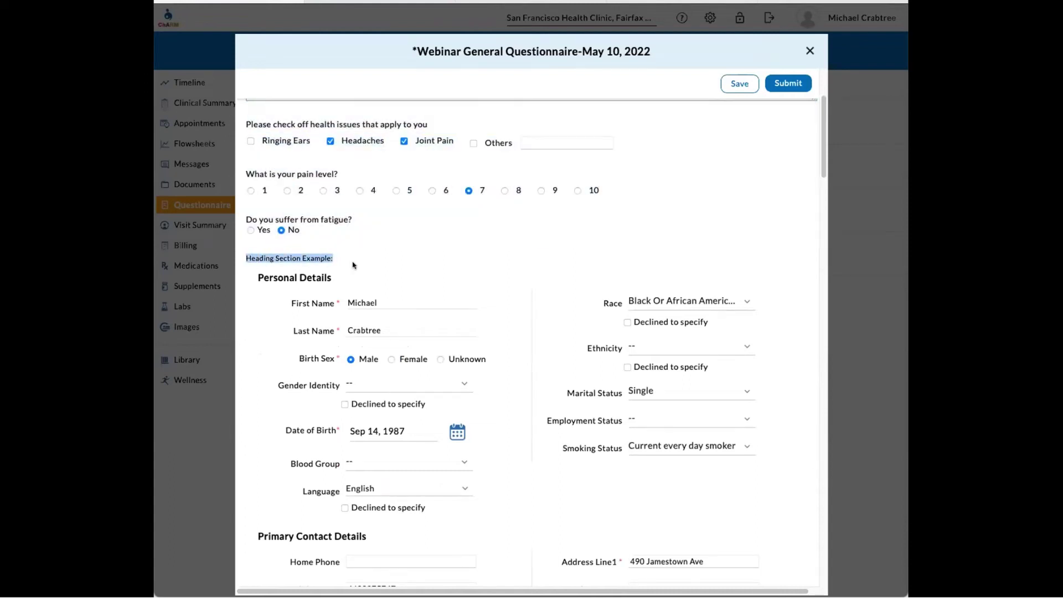
pyautogui.click(309, 268)
pyautogui.moveTo(335, 258); pyautogui.dragTo(247, 256)
pyautogui.click(383, 260)
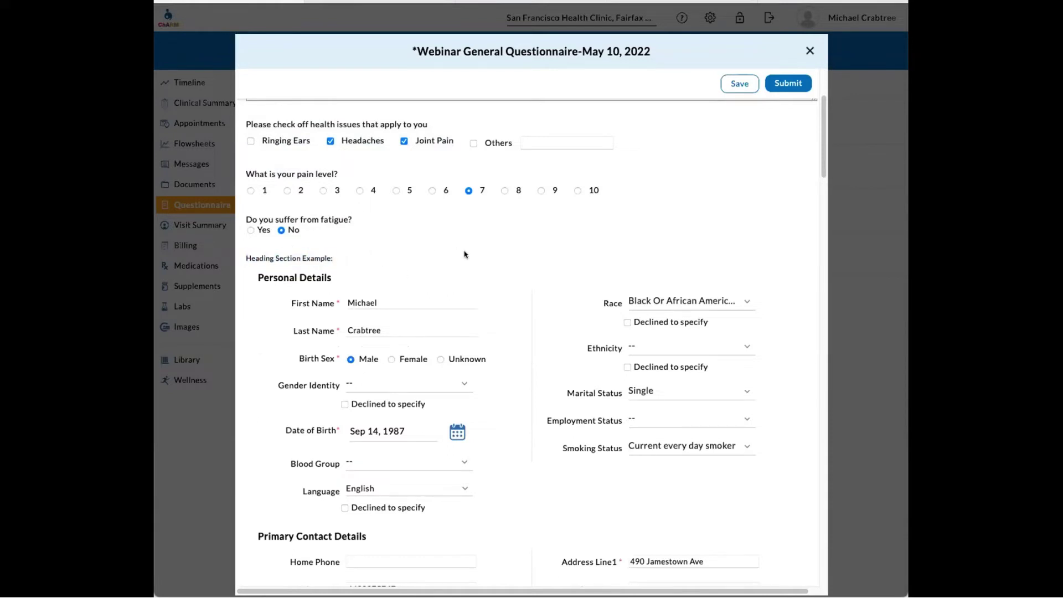
pyautogui.scroll(-1, 510, 247)
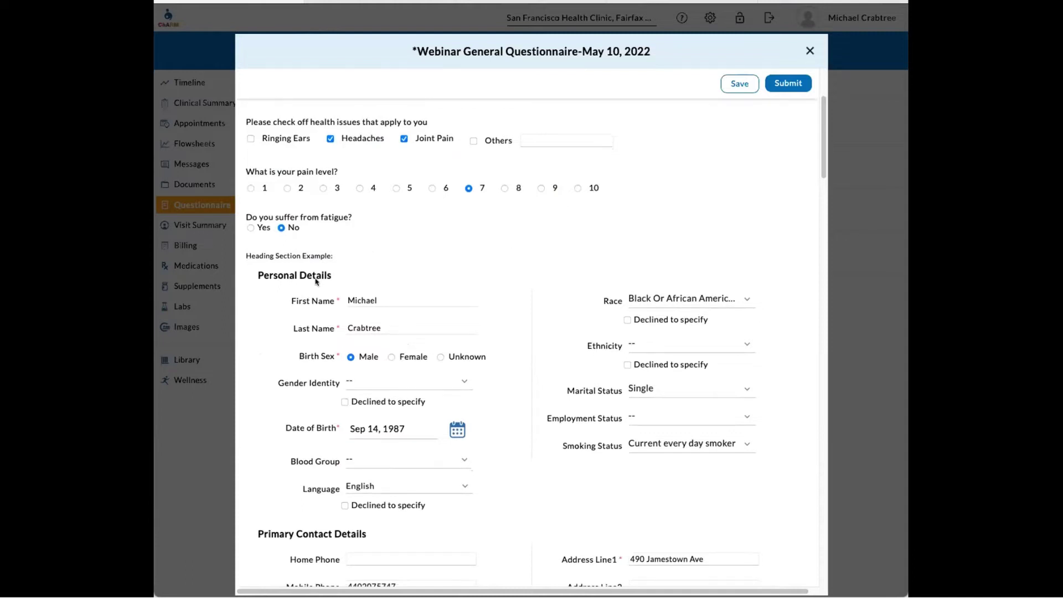
pyautogui.scroll(-1, 357, 297)
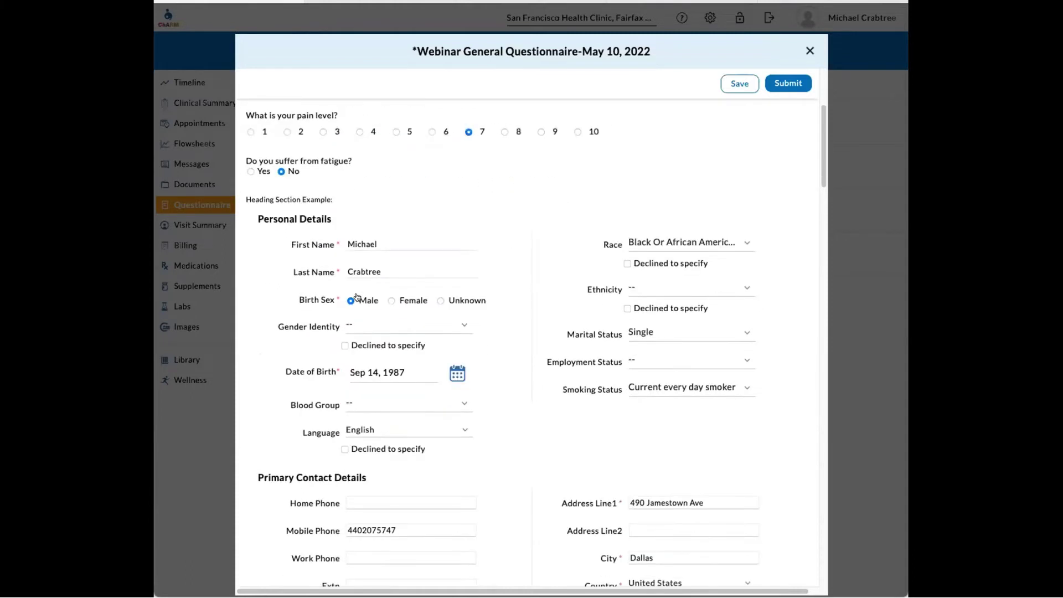
pyautogui.scroll(-1, 495, 284)
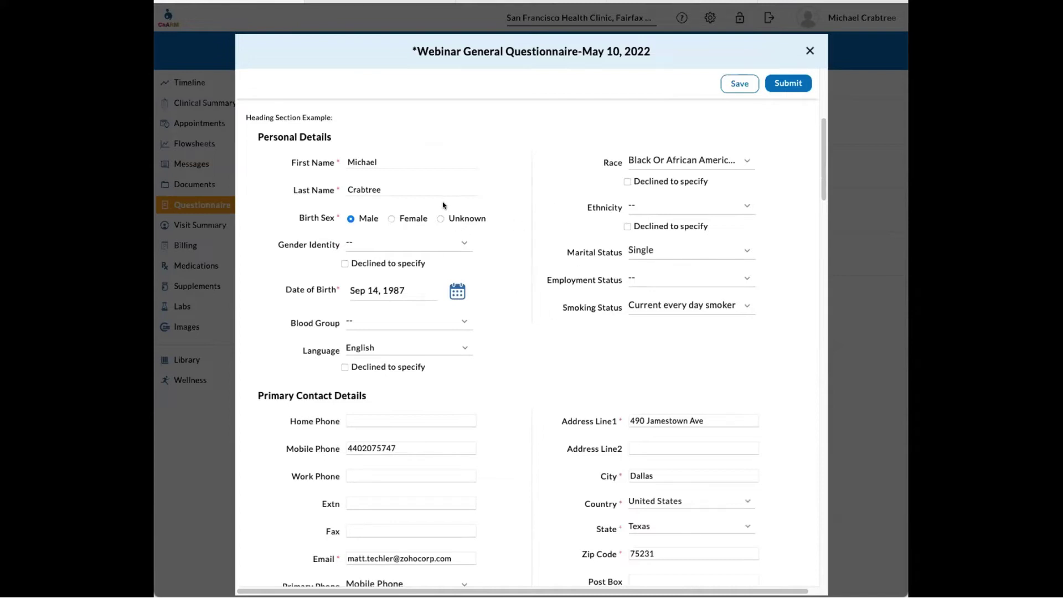
pyautogui.scroll(-2, 421, 278)
pyautogui.scroll(-1, 420, 278)
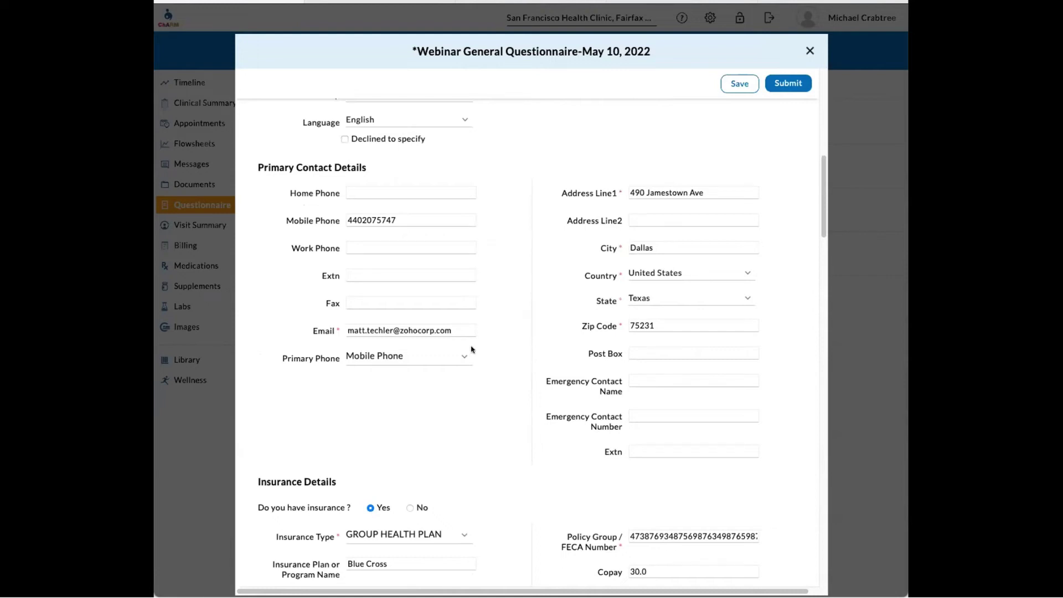
pyautogui.scroll(-1, 474, 366)
pyautogui.scroll(-2, 474, 369)
pyautogui.scroll(-2, 486, 355)
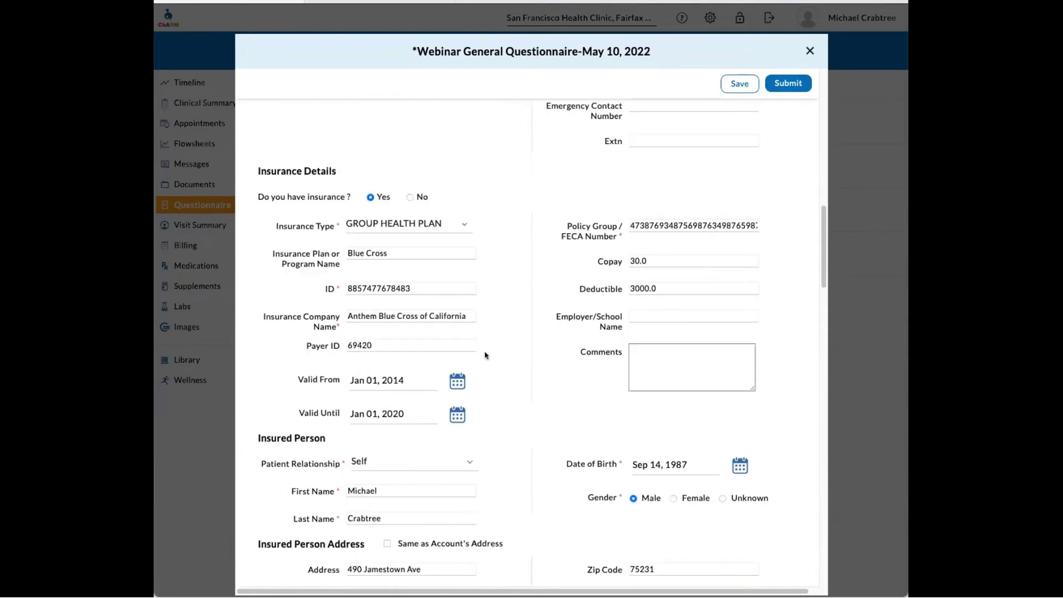
pyautogui.scroll(-1, 483, 352)
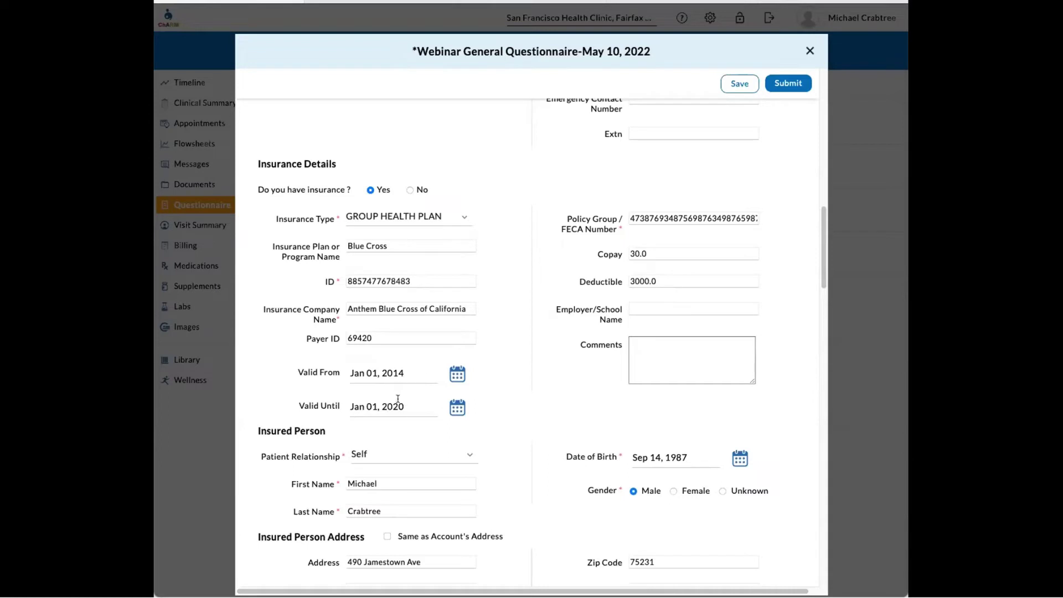
pyautogui.scroll(-5, 506, 294)
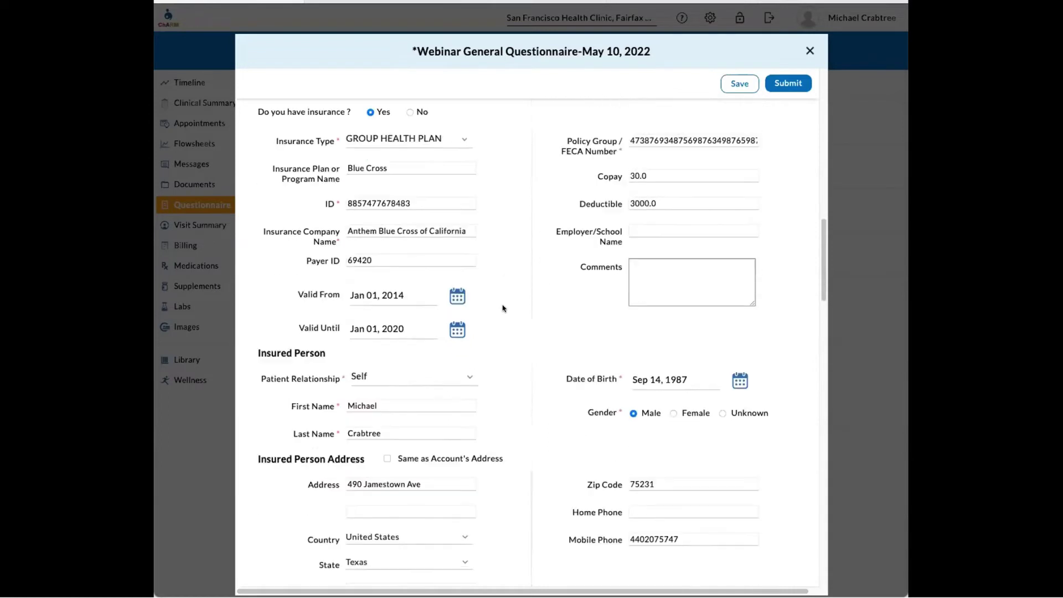
pyautogui.scroll(-3, 506, 301)
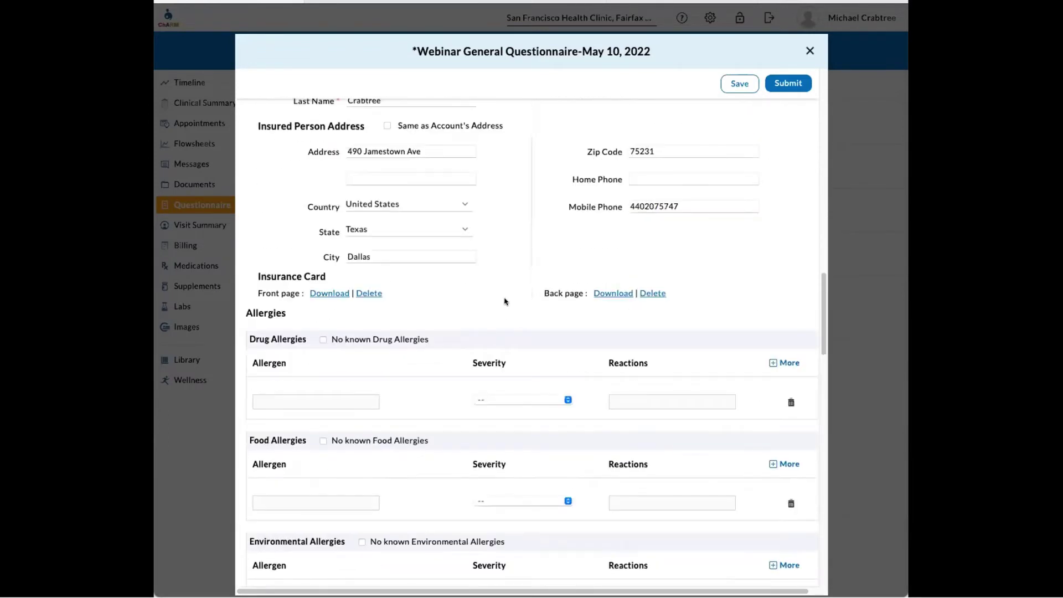
pyautogui.scroll(-1, 501, 295)
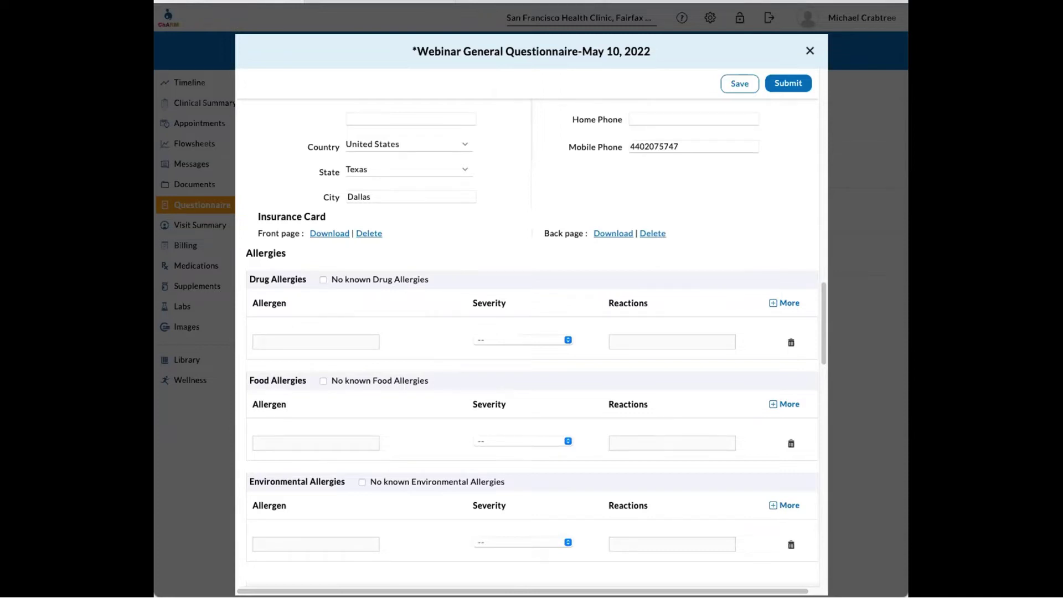
pyautogui.scroll(-1, 340, 340)
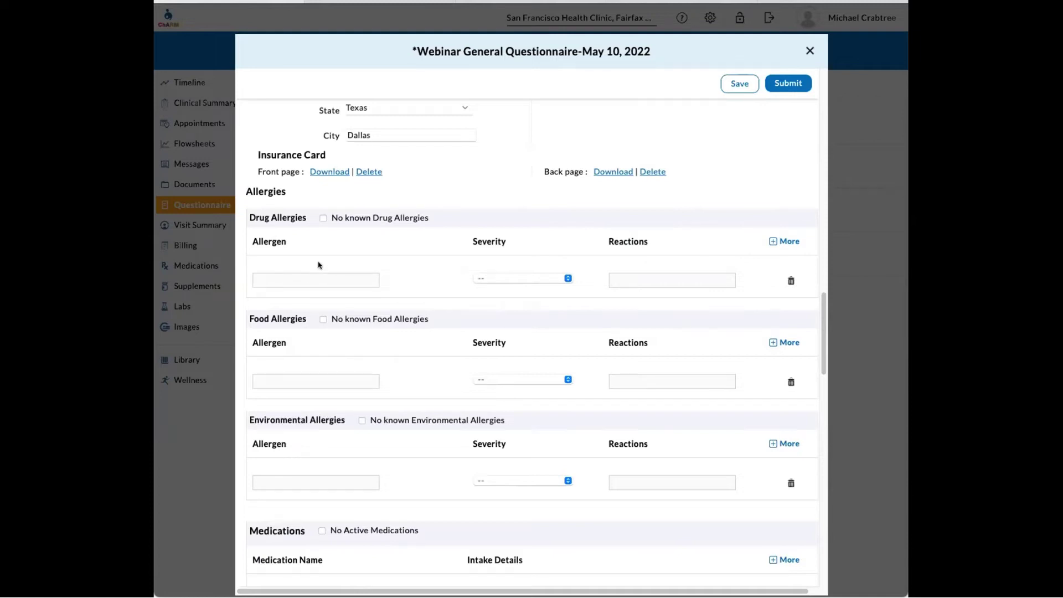
pyautogui.click(323, 218)
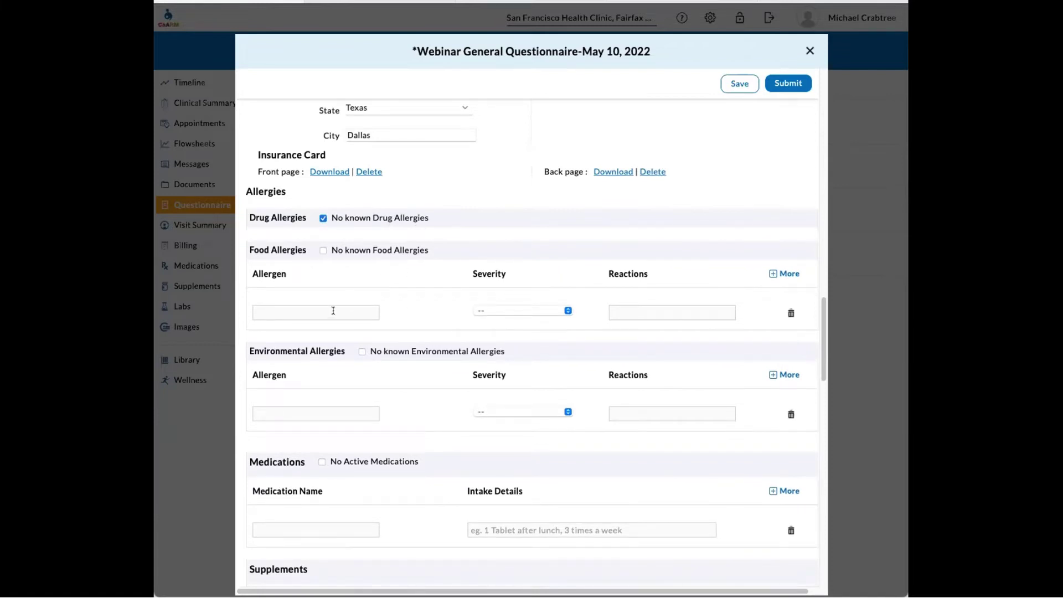
# - Enter a peanut allergy with Moderate severity and mark no known environmental allergies
pyautogui.write('peanuts')
pyautogui.click(502, 311)
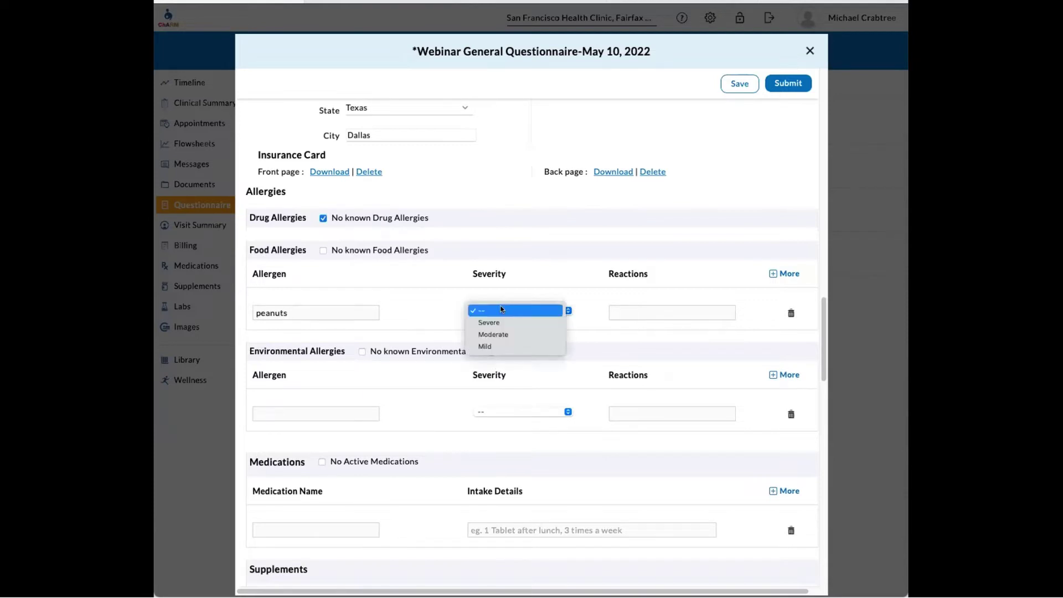
pyautogui.click(520, 332)
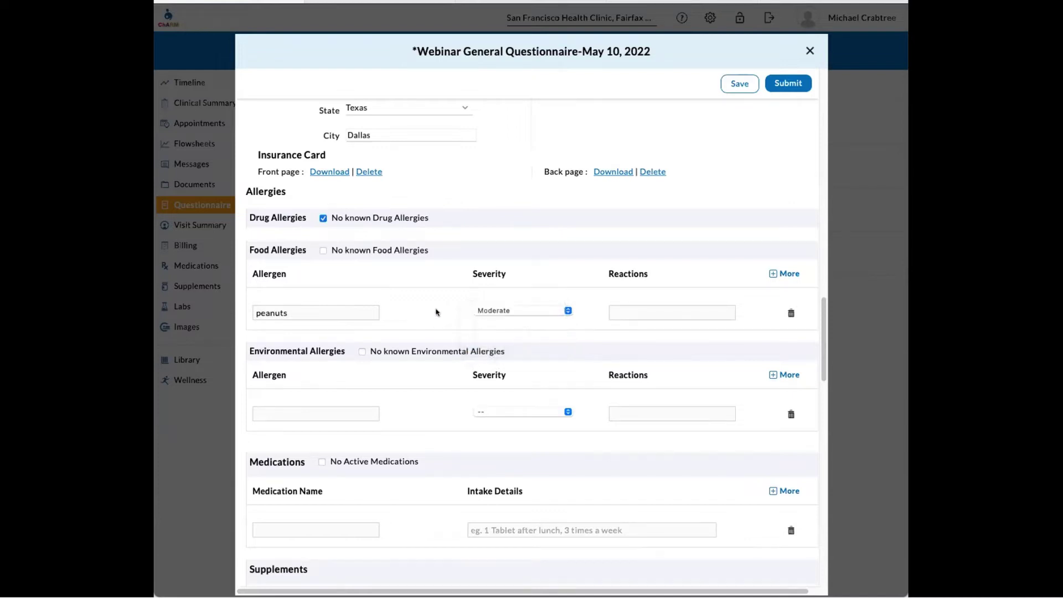
pyautogui.scroll(-1, 407, 311)
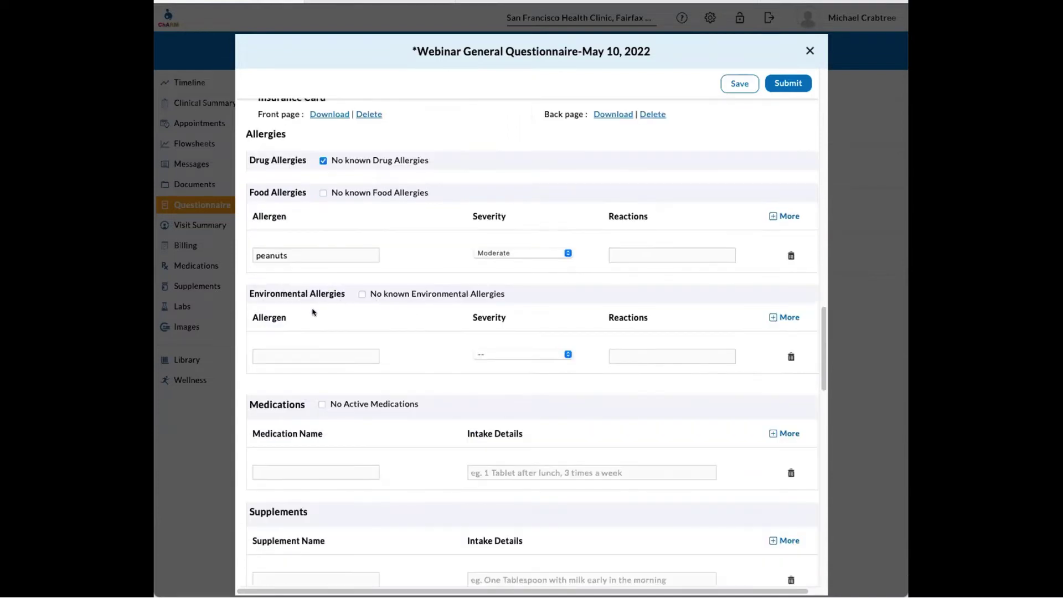
pyautogui.click(361, 294)
pyautogui.scroll(-2, 419, 347)
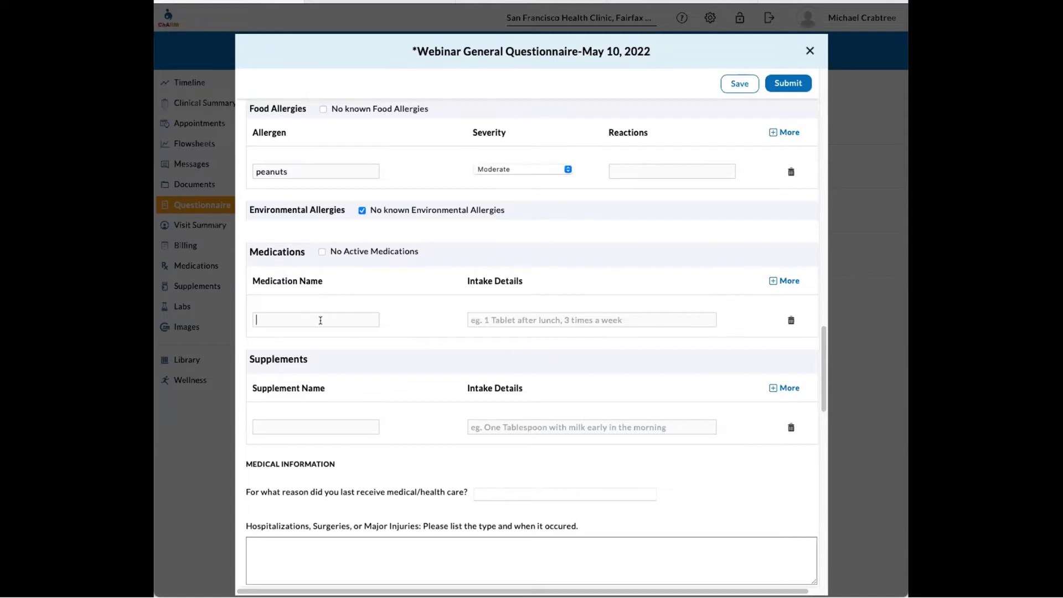
# - Add amoxicillin taken as '2 tablets after breakfast 3 times a week'
pyautogui.write('amox')
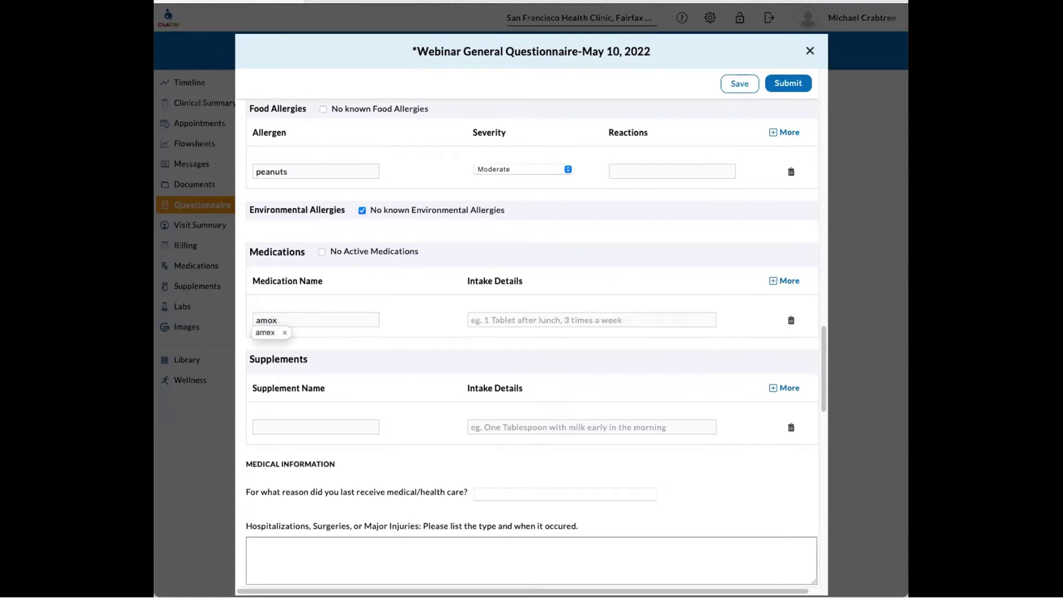
pyautogui.write('iciki')
pyautogui.press('BackSpace')
pyautogui.press('BackSpace')
pyautogui.write('llin')
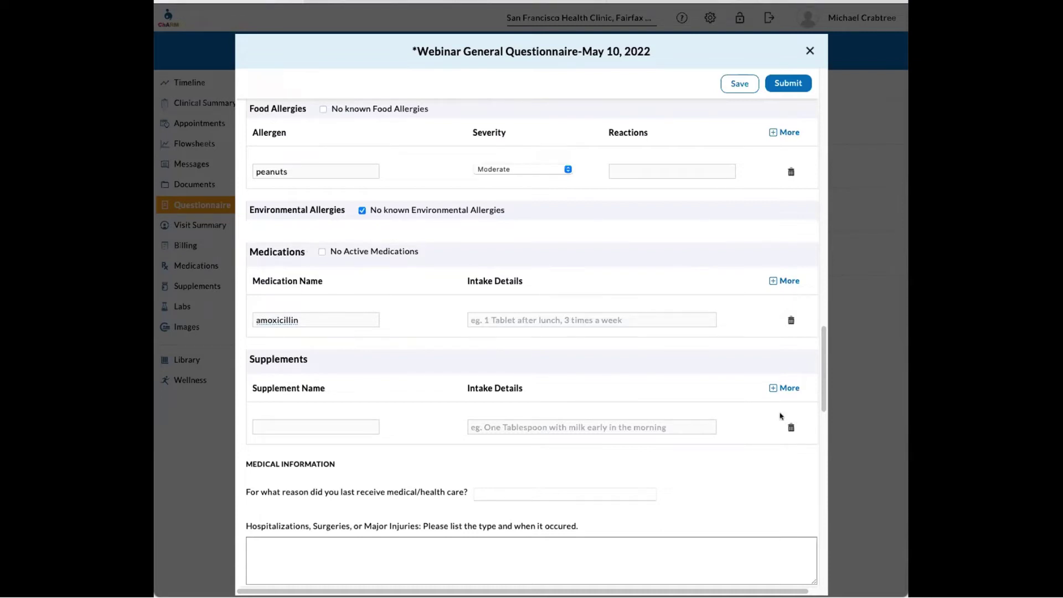
pyautogui.click(527, 320)
pyautogui.write('2 tablets after breakfast 3 times a week')
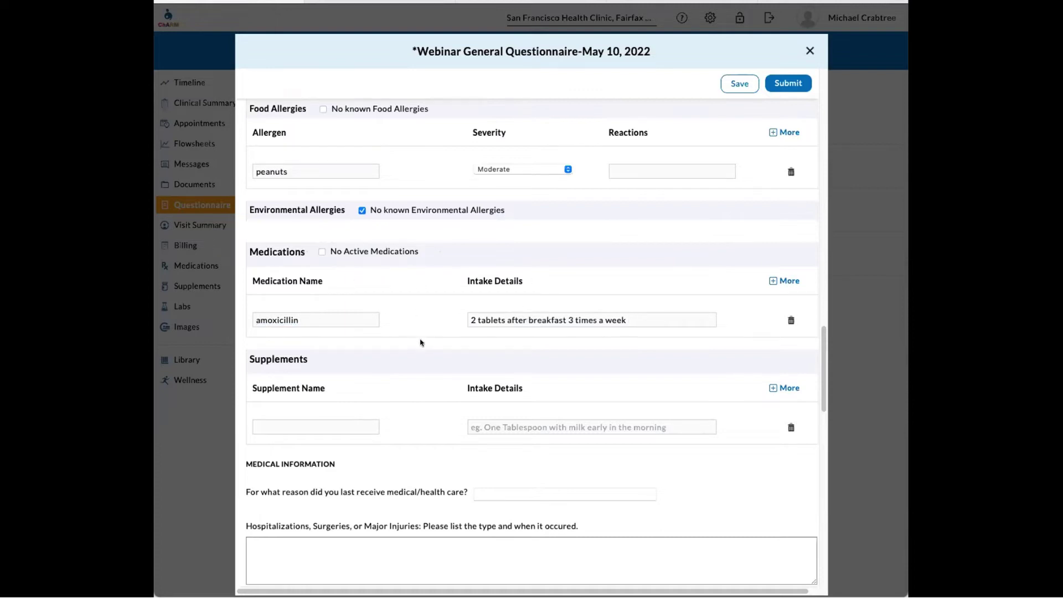
pyautogui.scroll(-2, 420, 343)
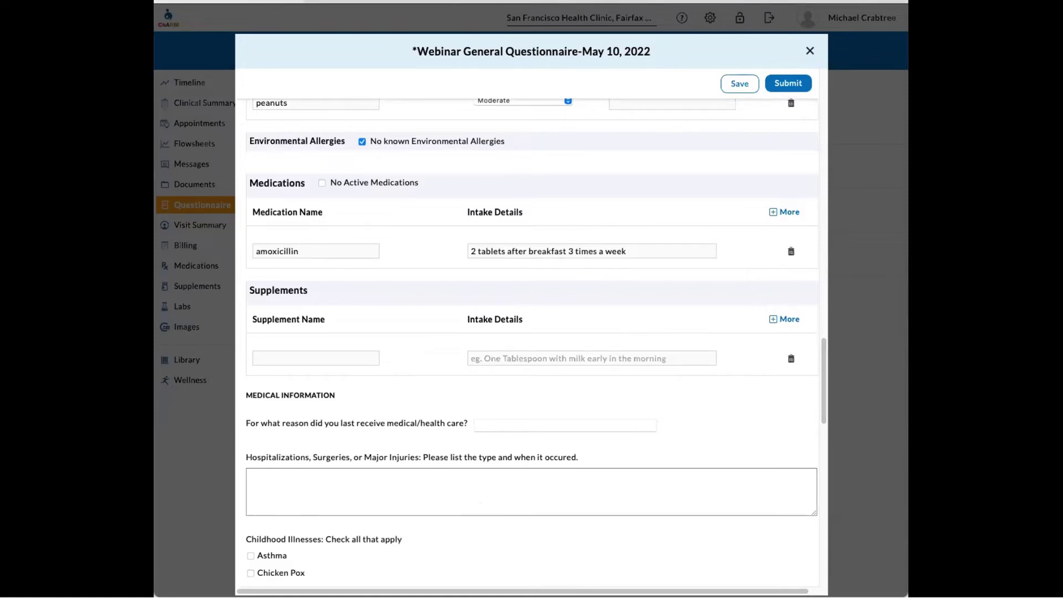
# - Add the supplement Iron Supplement, taken 'Every morning with breakfast'
pyautogui.click(296, 357)
pyautogui.write('Iron Supplement')
pyautogui.click(532, 358)
pyautogui.write('Every morning with breakfast')
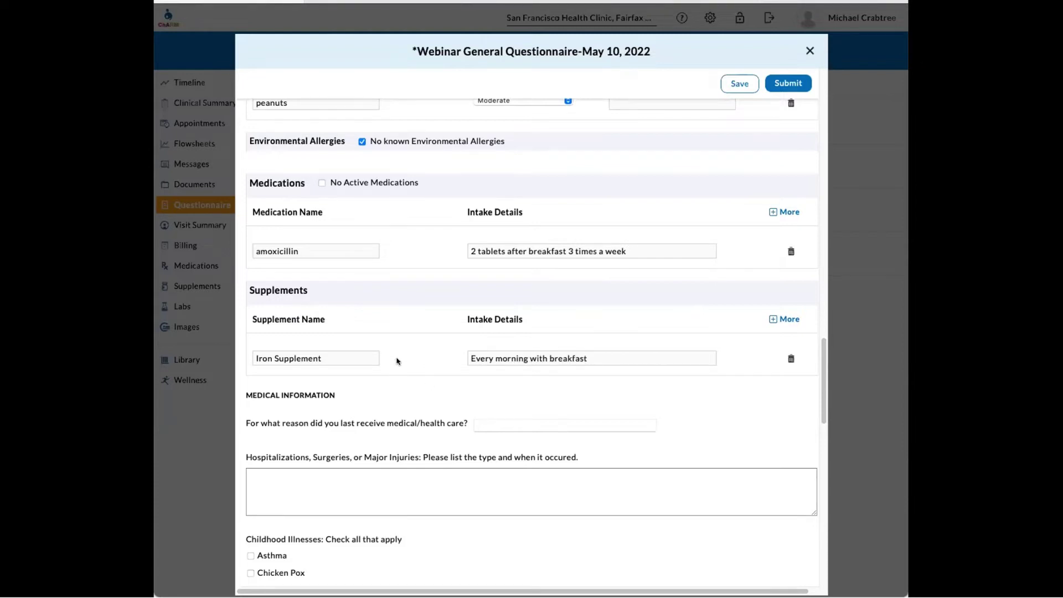
pyautogui.scroll(-3, 396, 361)
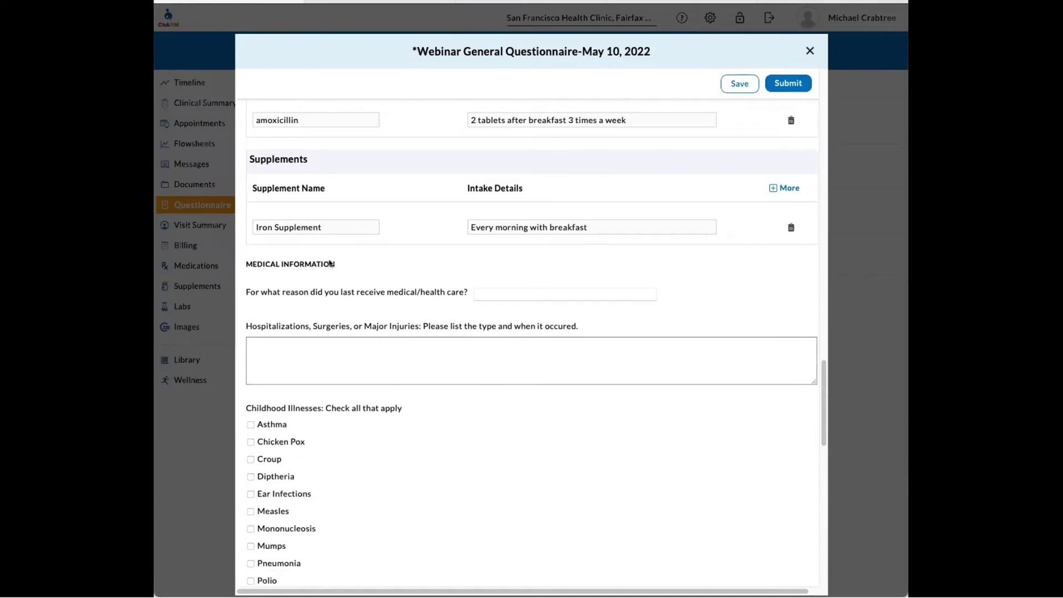
pyautogui.scroll(-1, 378, 307)
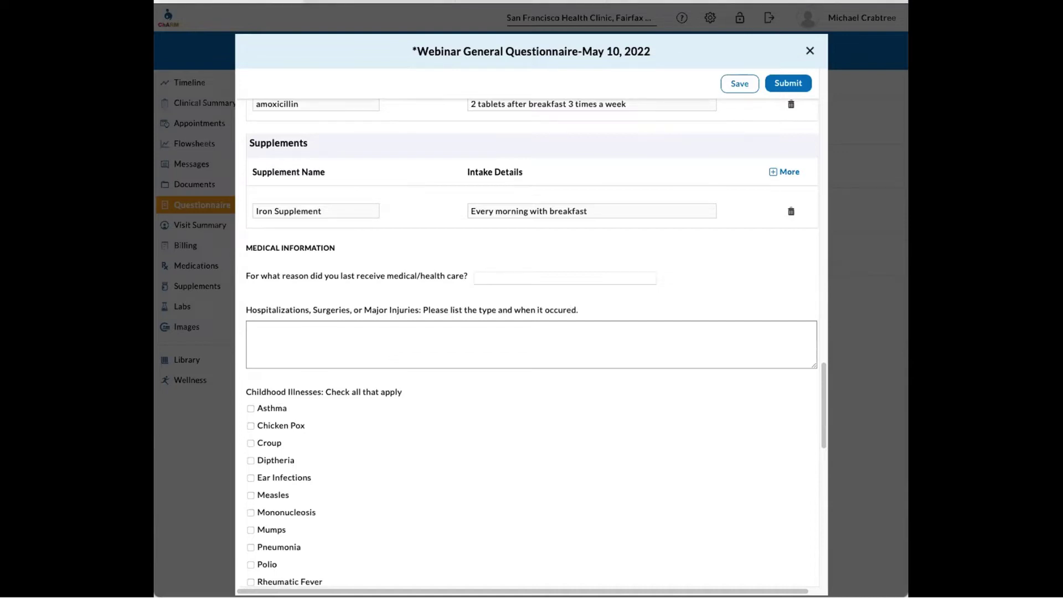
# - Record 'broken rib' in history and 'Knee surgery' under hospitalizations and surgeries
pyautogui.write('broken rib')
pyautogui.click(570, 338)
pyautogui.click(269, 329)
pyautogui.write('Knee surgery')
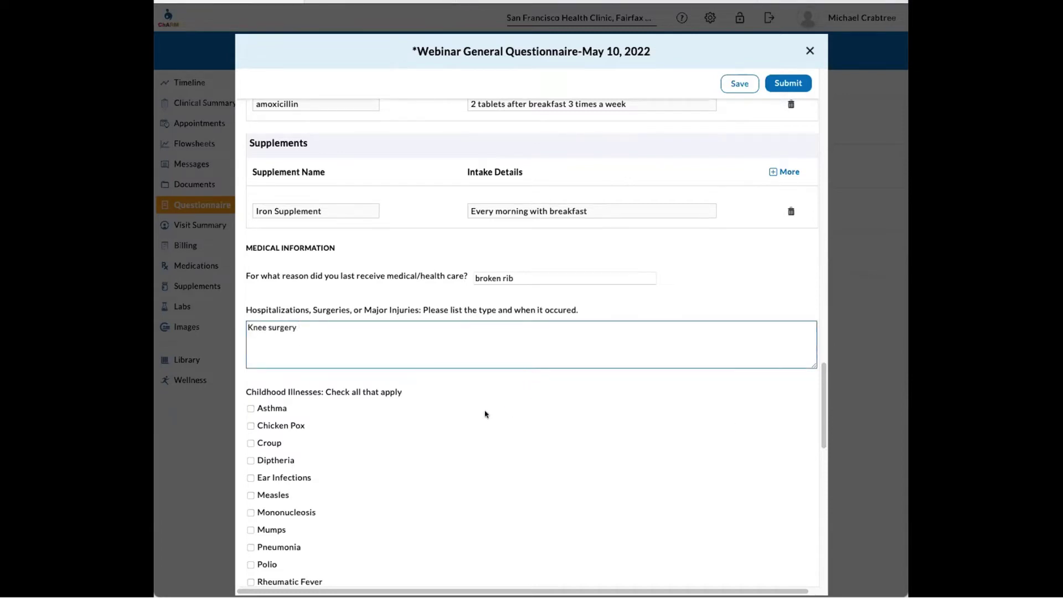
pyautogui.scroll(-3, 486, 415)
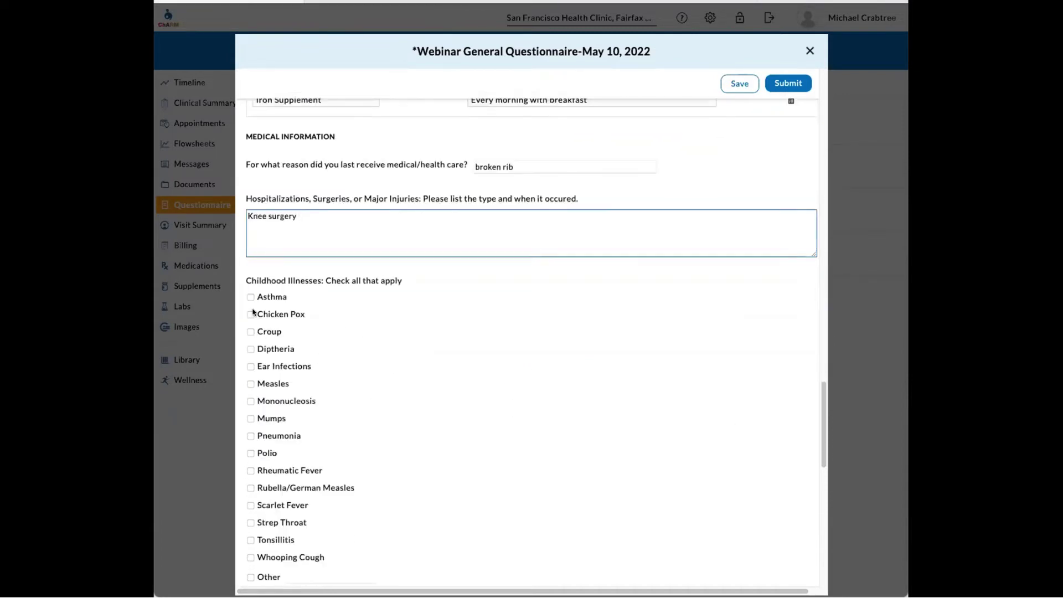
# - Check Chicken Pox, Ear Infections and Mumps, plus skin Itching and Color changes
pyautogui.click(251, 314)
pyautogui.click(250, 366)
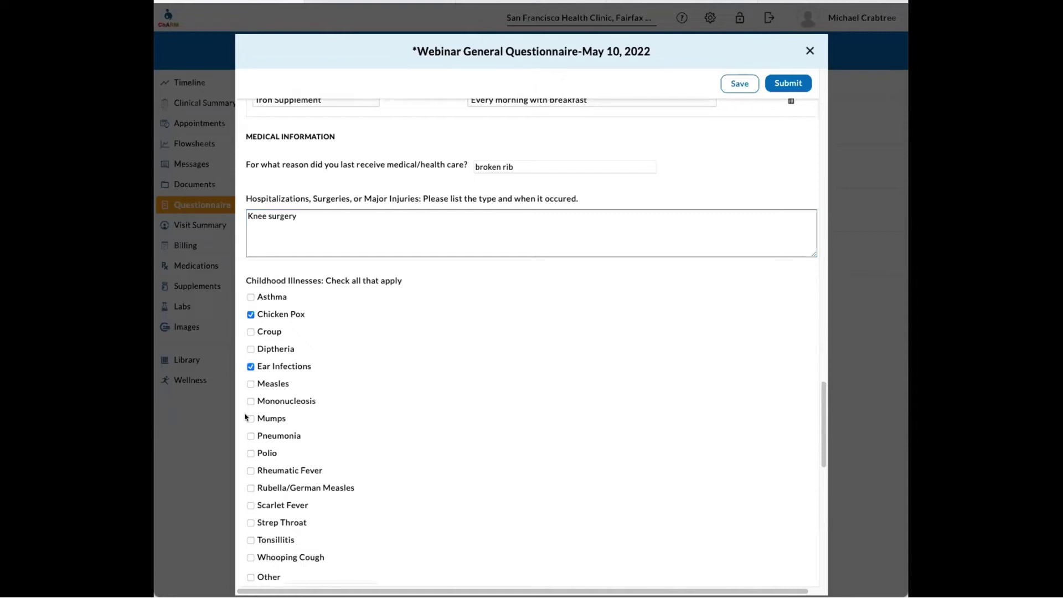
pyautogui.click(250, 419)
pyautogui.scroll(-5, 341, 396)
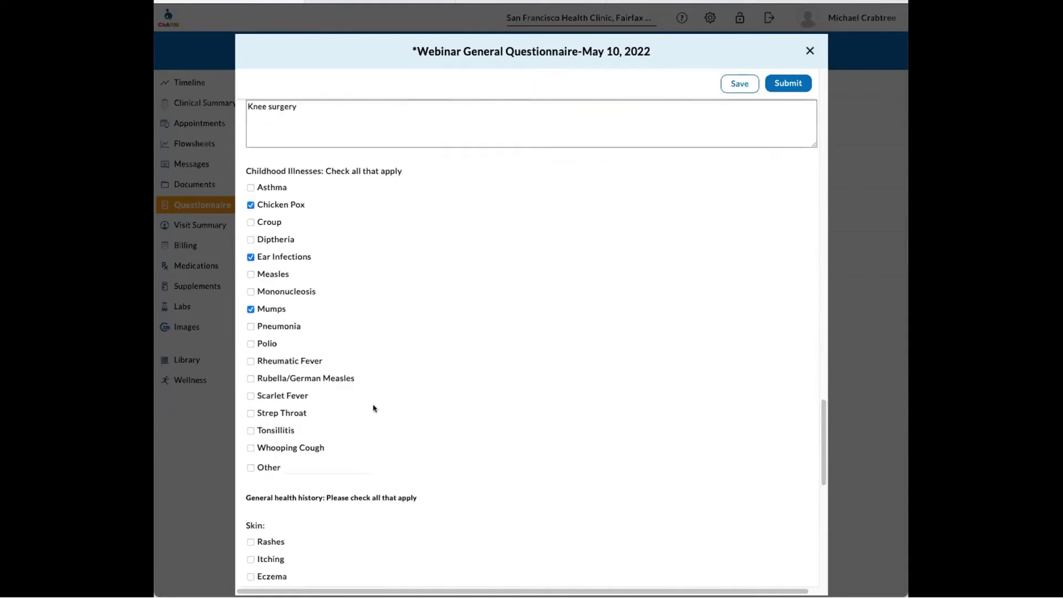
pyautogui.scroll(-1, 333, 424)
pyautogui.click(249, 426)
pyautogui.click(248, 480)
pyautogui.scroll(-4, 458, 434)
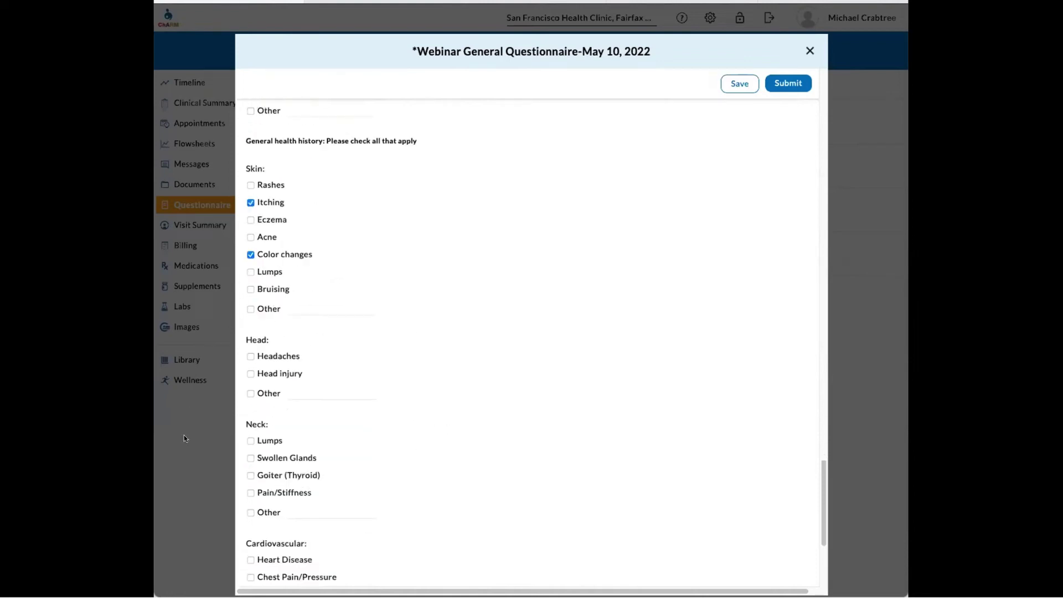
# - Check Head injury, Swollen Glands, Chest Pain/Pressure, High Blood Pressure; sleep No, exercise Yes; submit
pyautogui.click(248, 374)
pyautogui.click(250, 459)
pyautogui.scroll(-4, 475, 438)
pyautogui.click(251, 348)
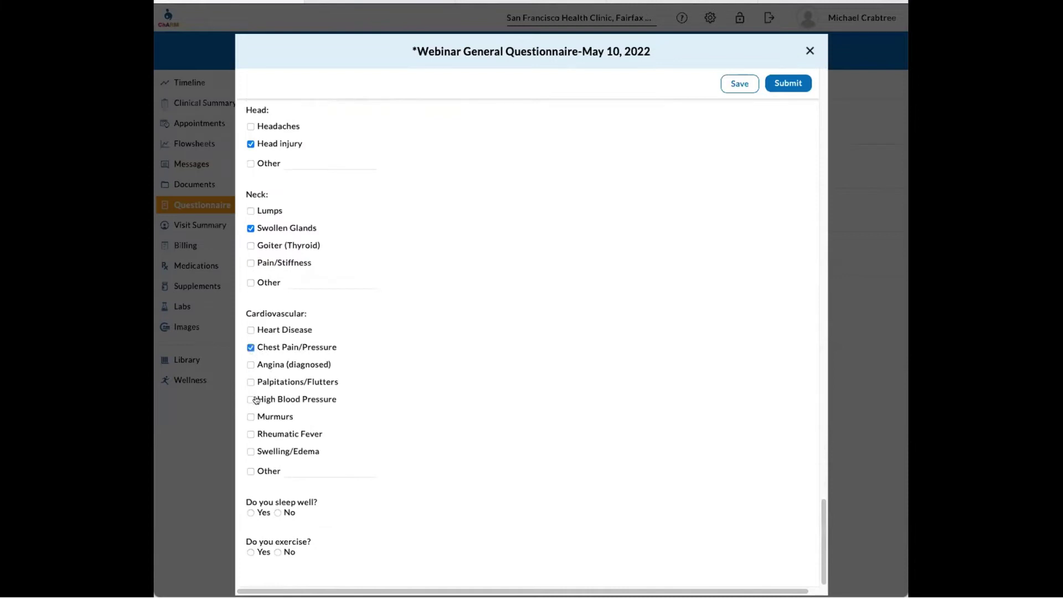
pyautogui.click(250, 399)
pyautogui.click(278, 513)
pyautogui.click(250, 552)
pyautogui.click(791, 83)
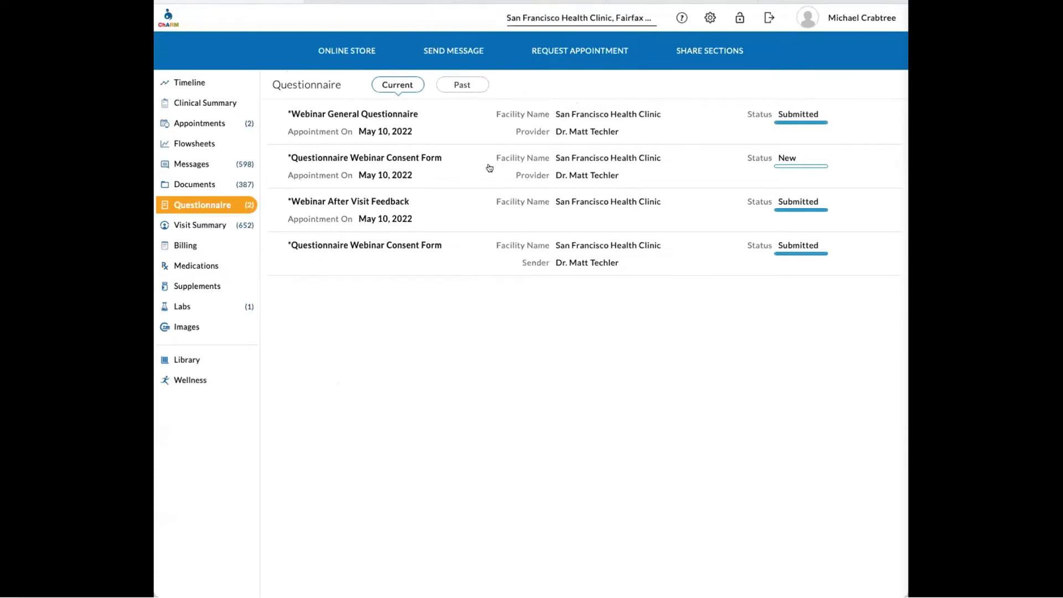
# - Open the Questionnaire Webinar Consent Form and set its date to May 10, 2022
pyautogui.click(452, 166)
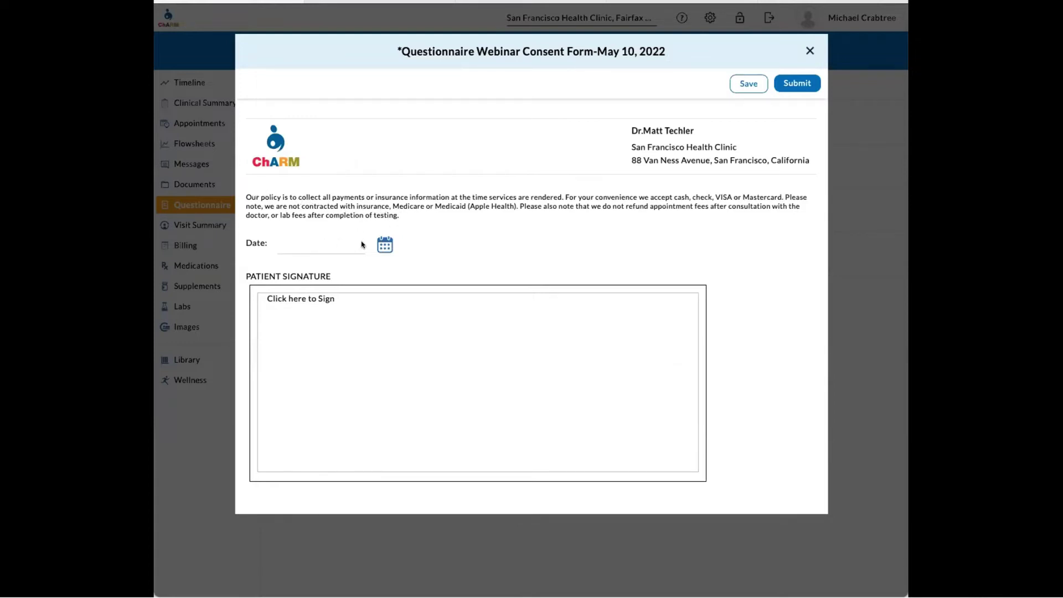
pyautogui.click(382, 244)
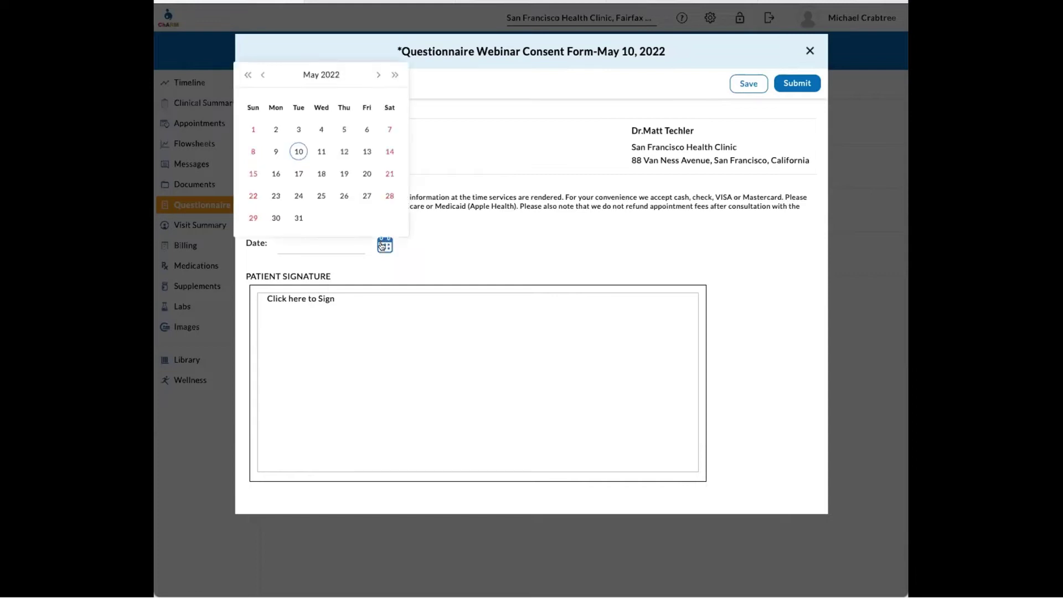
pyautogui.click(296, 151)
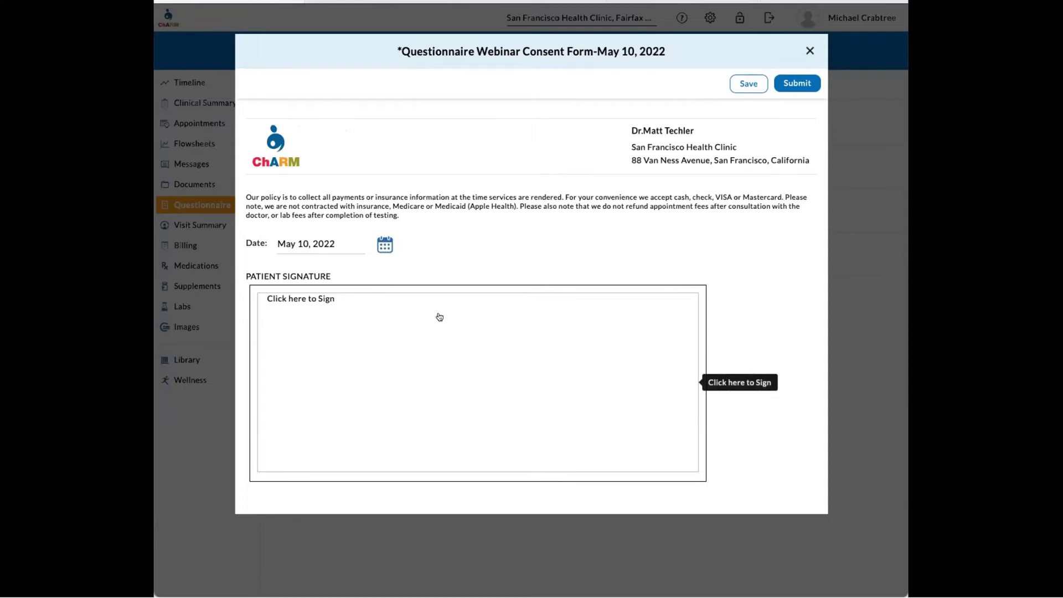
# - Draw and save the patient signature, then submit the consent form
pyautogui.click(384, 368)
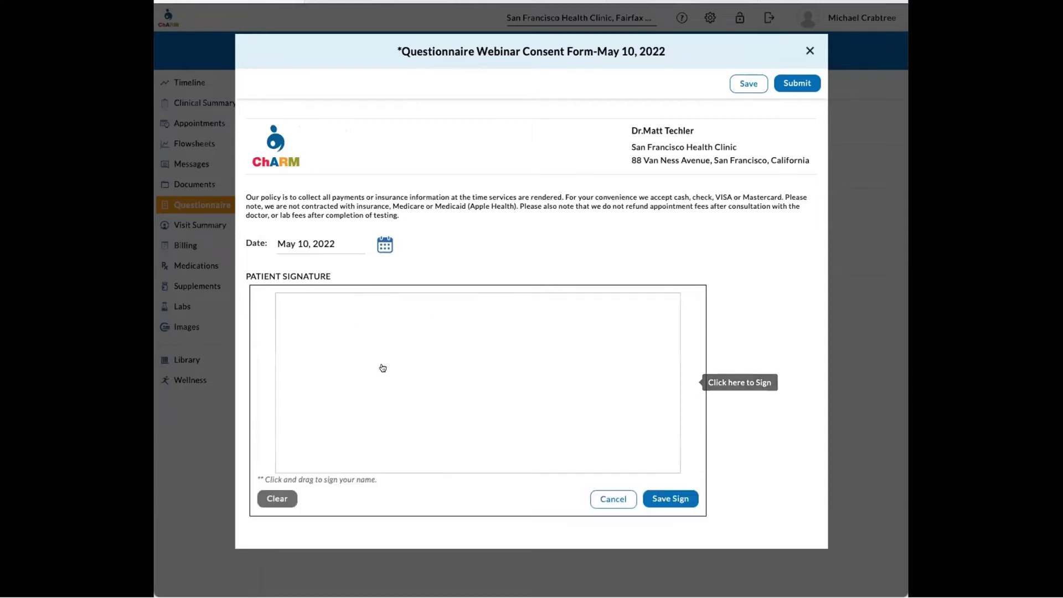
pyautogui.moveTo(301, 448)
pyautogui.mouseDown()
pyautogui.moveTo(487, 335)
pyautogui.moveTo(550, 385)
pyautogui.mouseUp()
pyautogui.moveTo(607, 357); pyautogui.dragTo(589, 417)
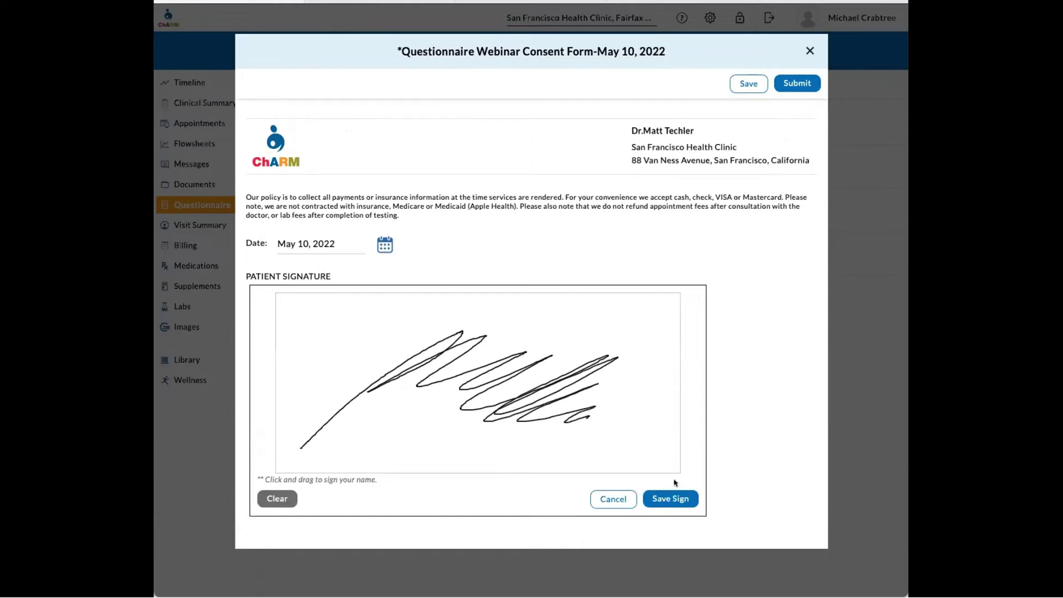
pyautogui.click(669, 500)
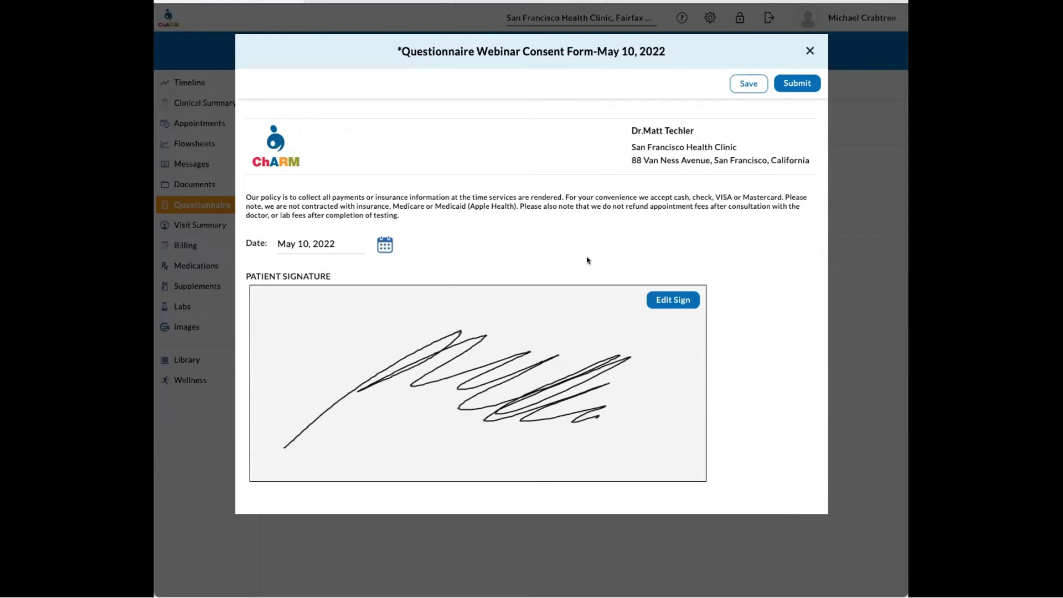
pyautogui.click(796, 85)
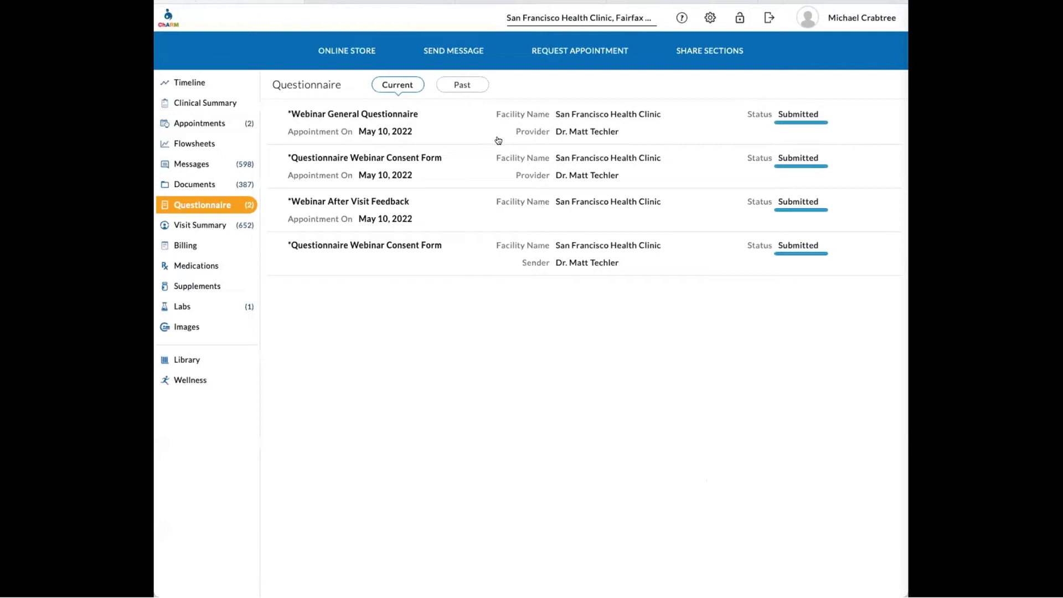
# - Sign out of the patient portal and sign in with the practice account, continuing to the practice side
pyautogui.click(855, 19)
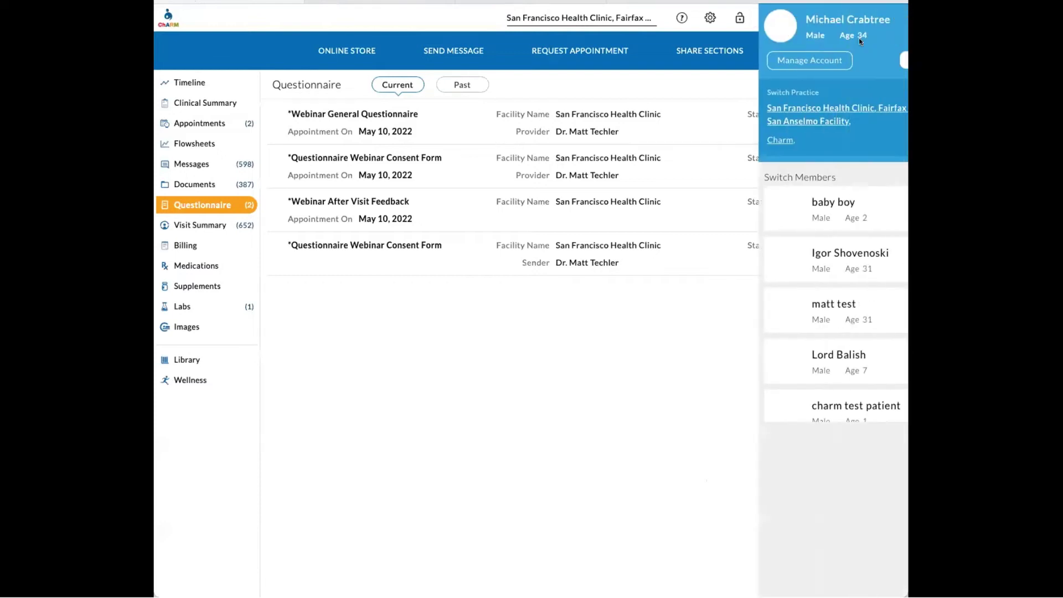
pyautogui.click(875, 63)
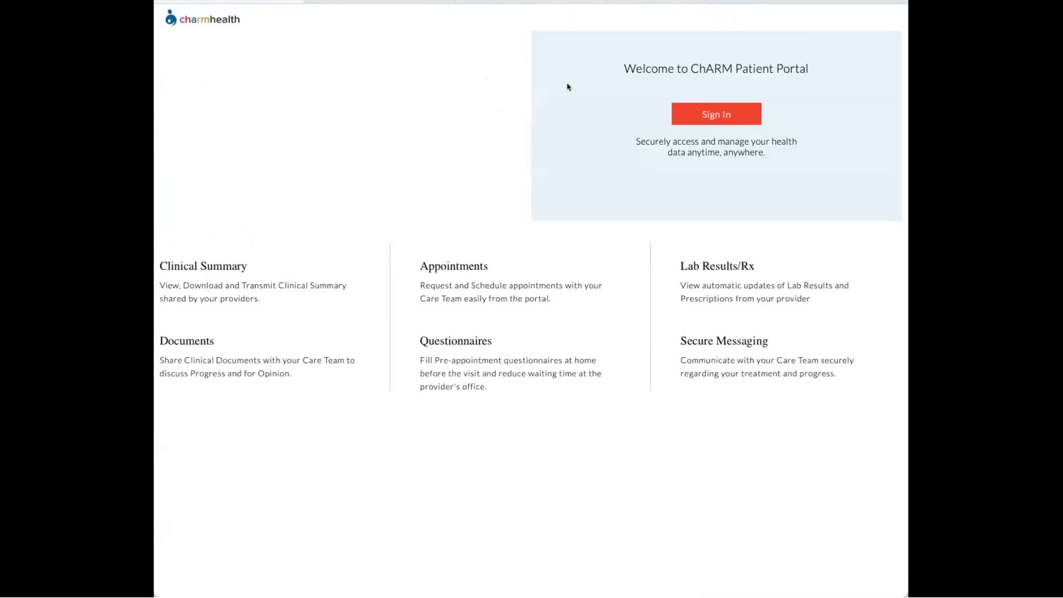
pyautogui.click(722, 119)
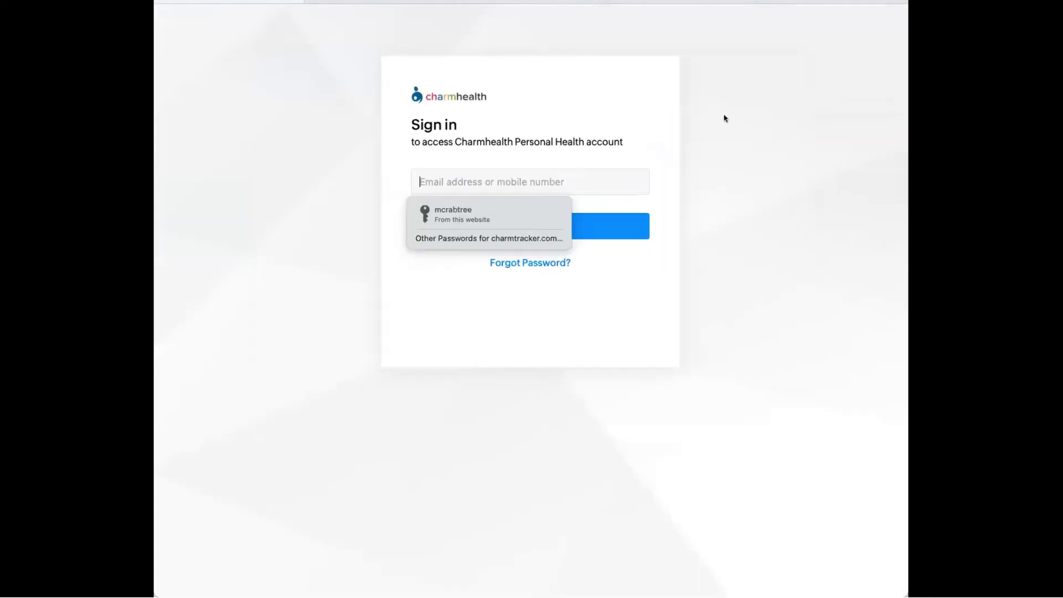
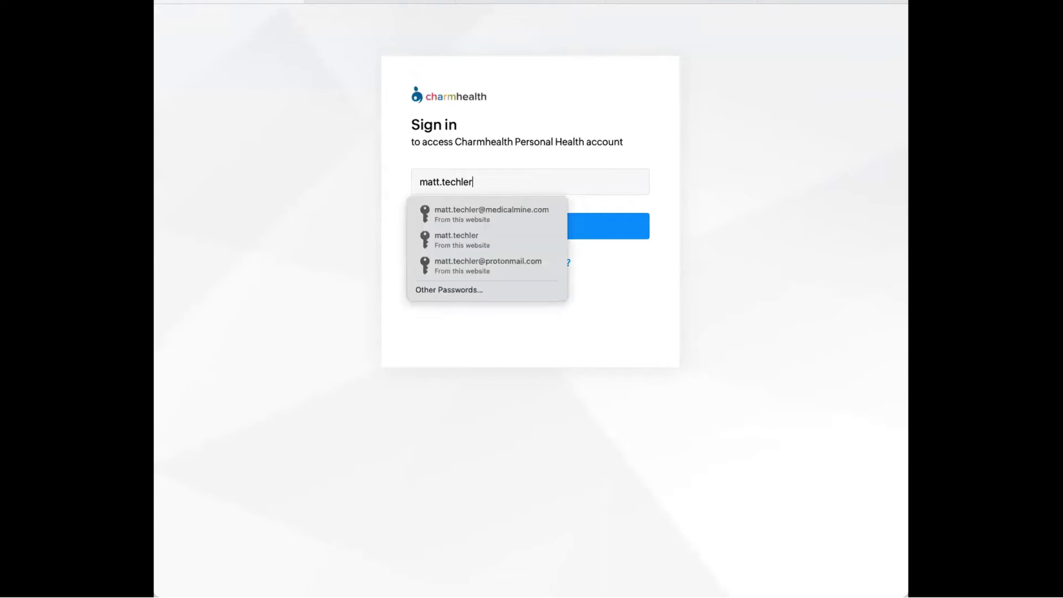
pyautogui.press('Return')
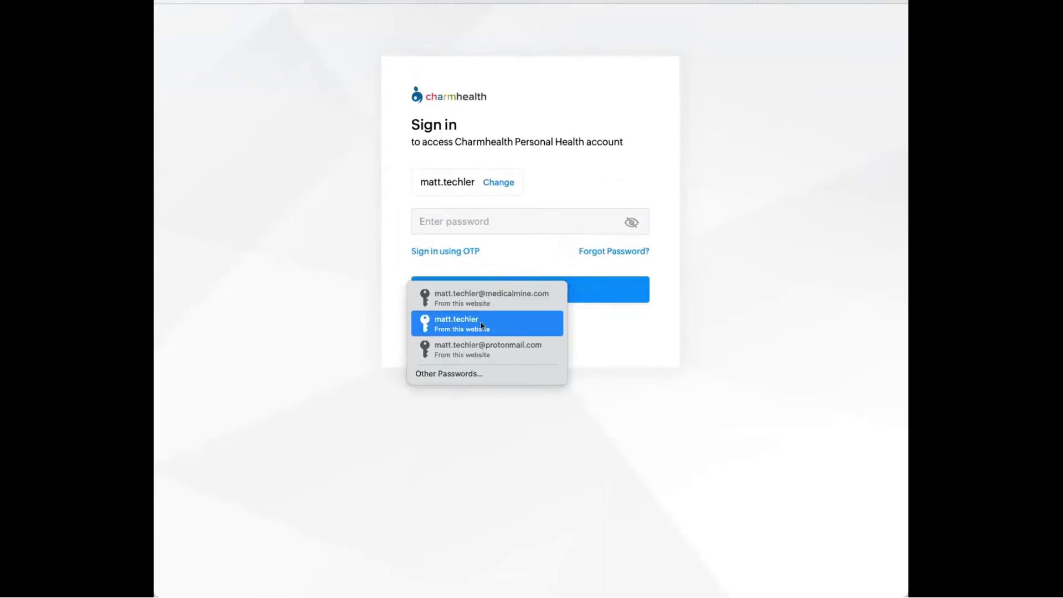
pyautogui.click(481, 325)
pyautogui.click(500, 287)
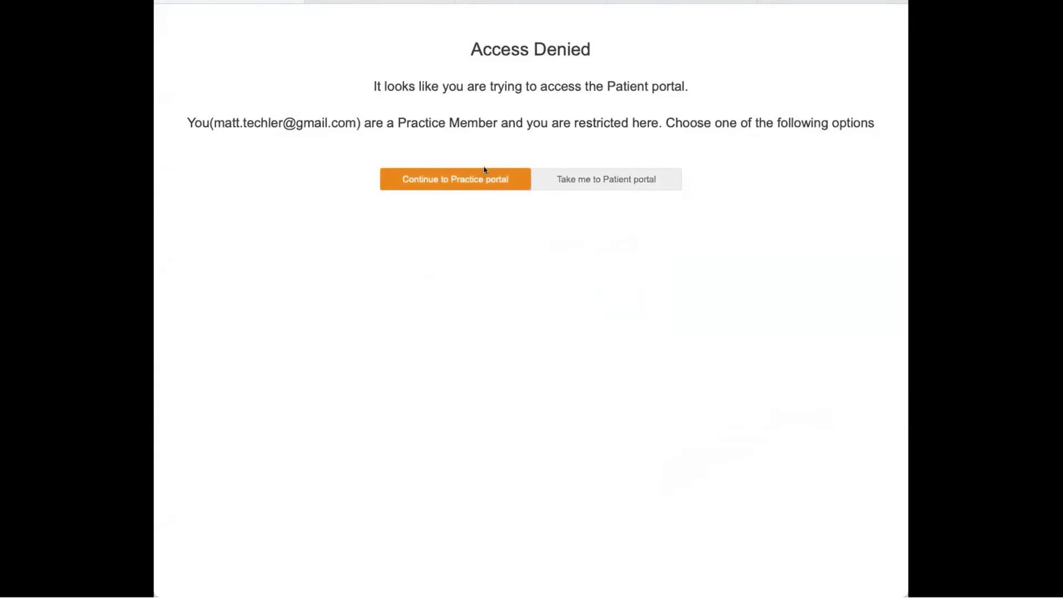
pyautogui.click(484, 170)
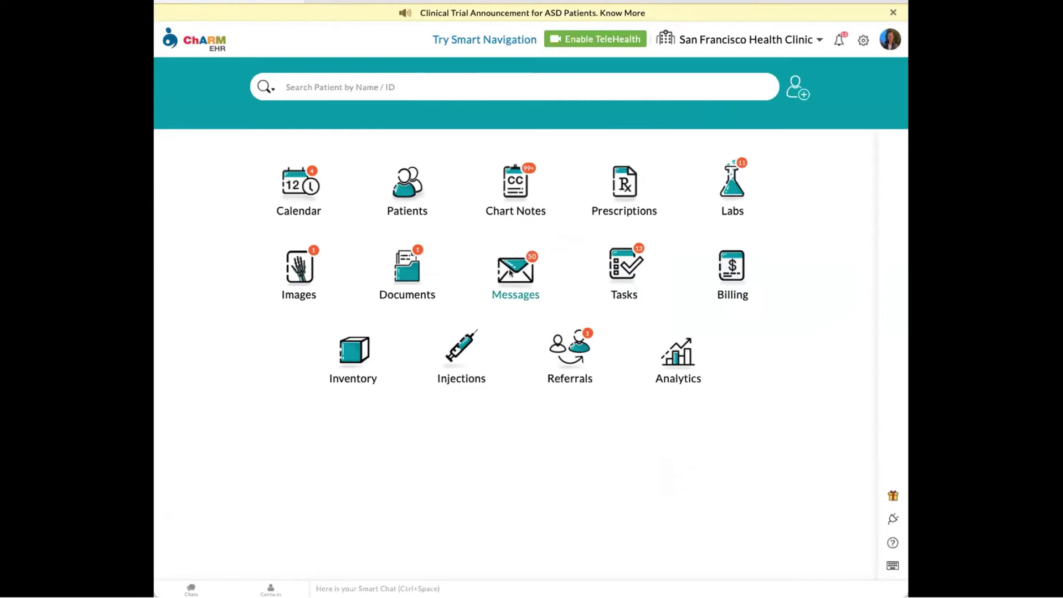
# - Open the newest received questionnaire notification in Messages and go to the sending patient's chart
pyautogui.click(516, 272)
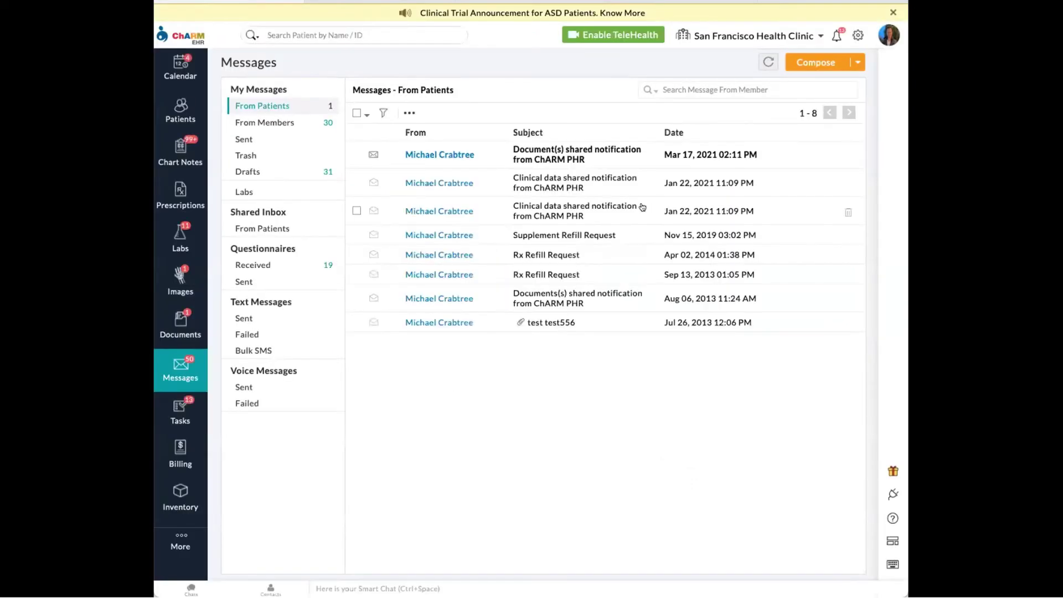
pyautogui.click(287, 265)
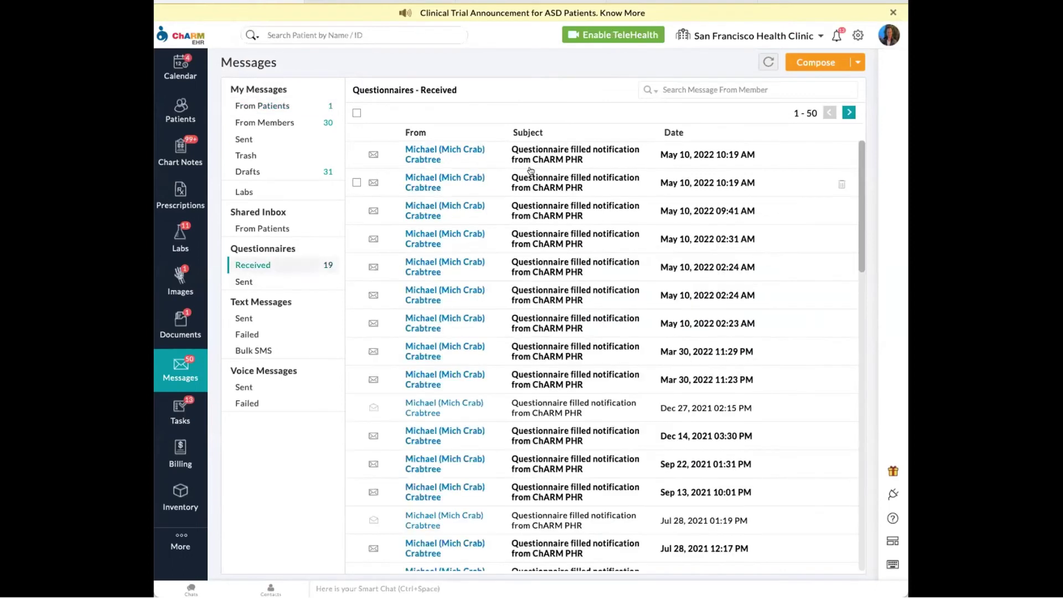
pyautogui.click(601, 154)
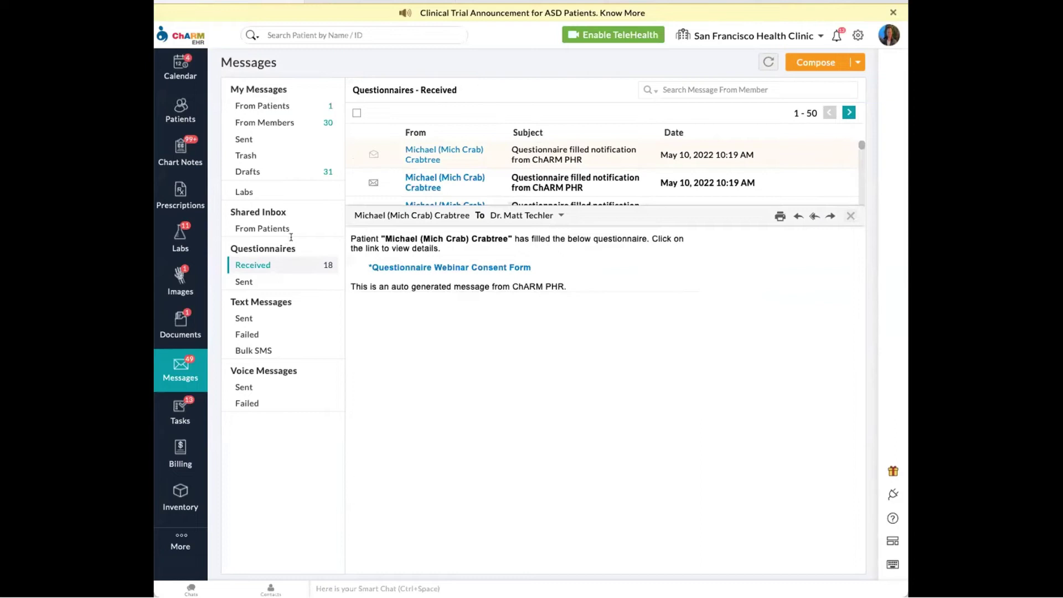
pyautogui.click(422, 153)
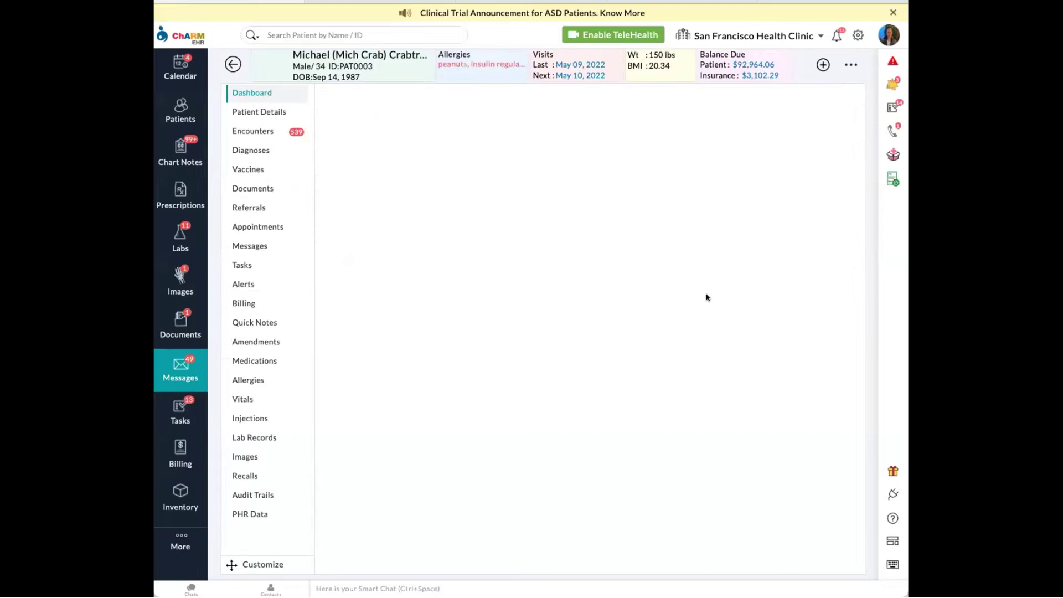
# - Dismiss the patient's alerts and list their submitted questionnaires under Patient Details
pyautogui.click(650, 211)
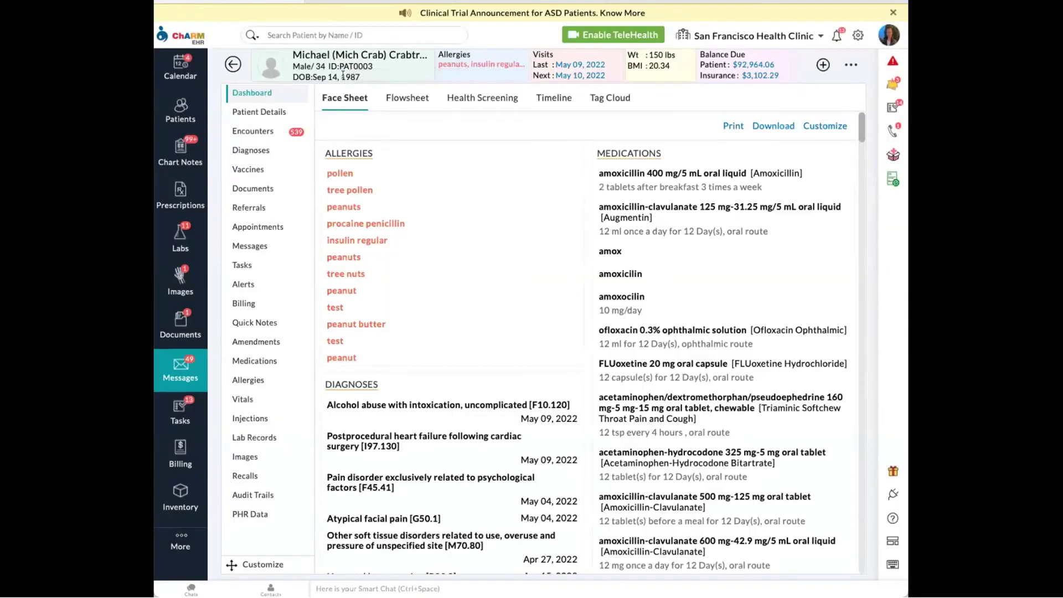
pyautogui.click(263, 112)
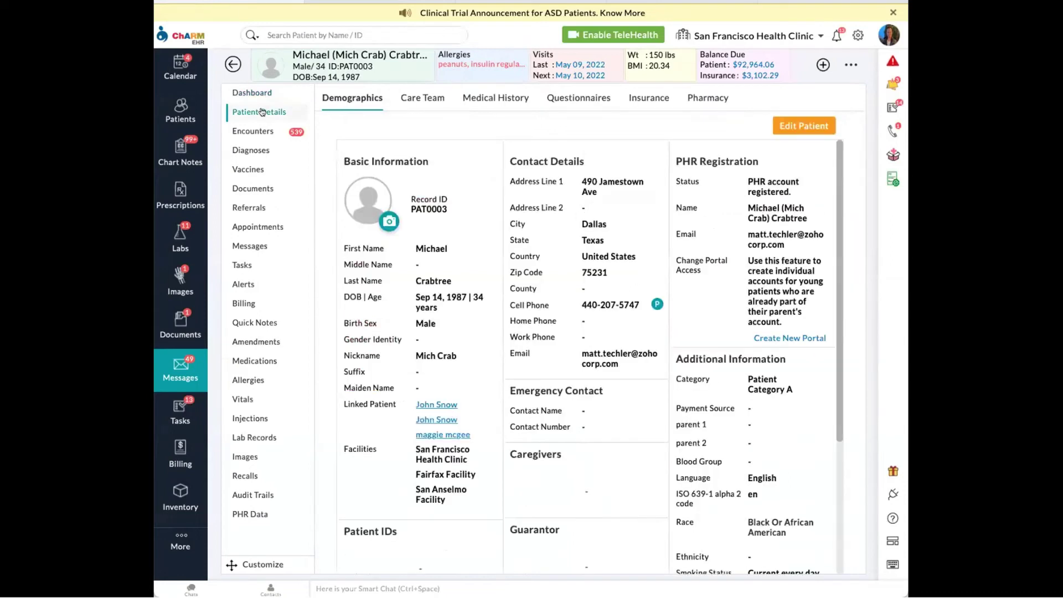
pyautogui.click(574, 99)
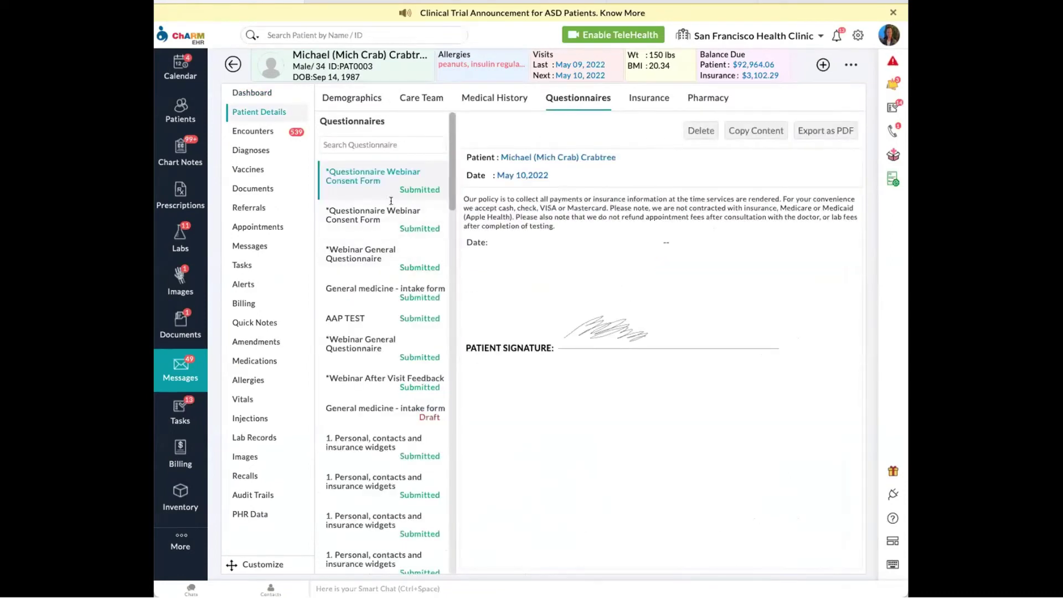
# - Review the second consent form and the Webinar General Questionnaire answers, then return to the May 10, 2022 calendar
pyautogui.click(379, 218)
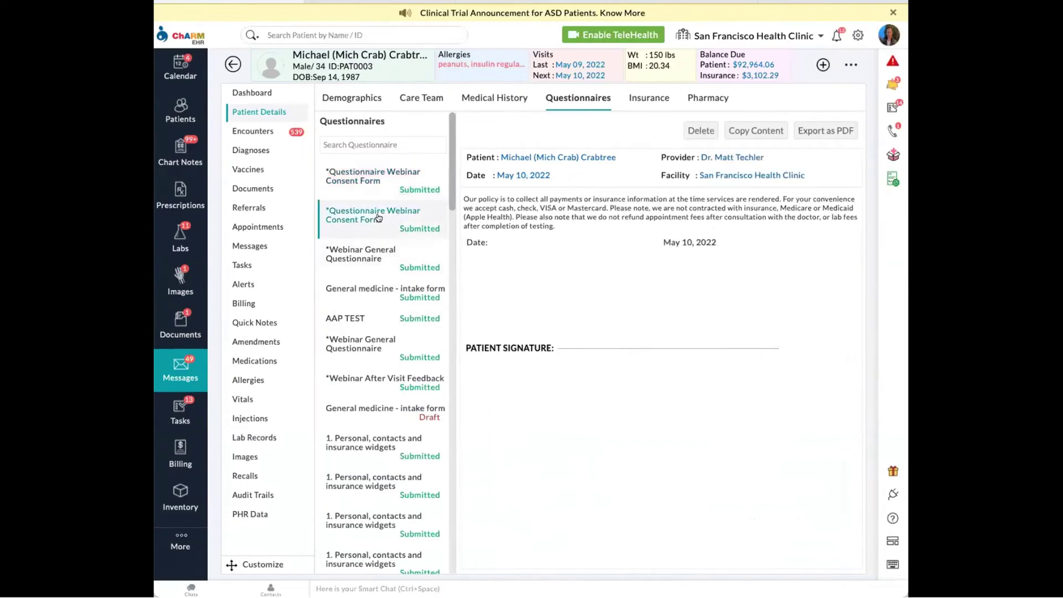
pyautogui.click(386, 265)
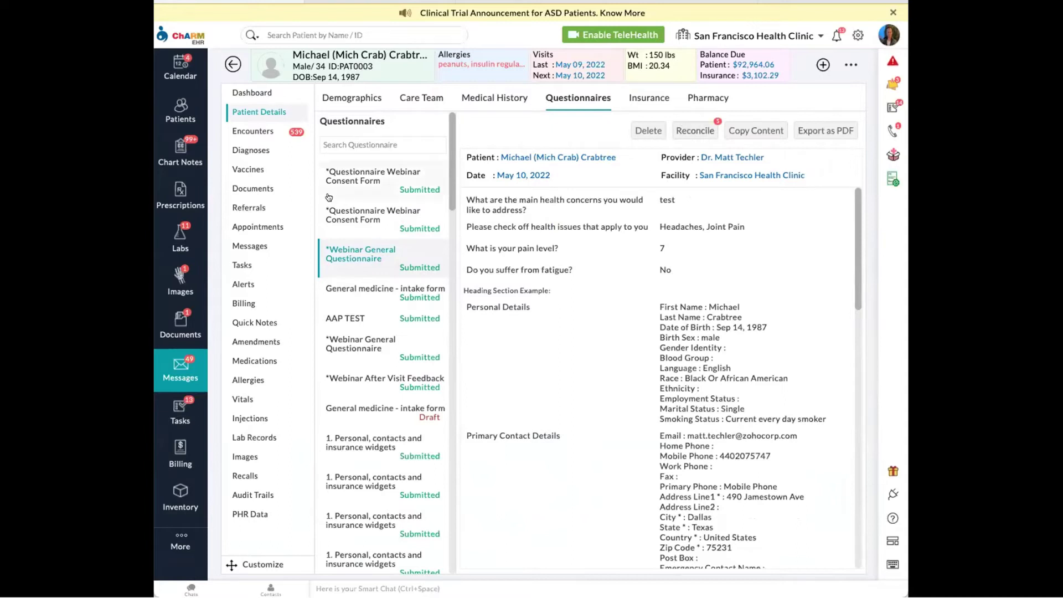
pyautogui.click(180, 67)
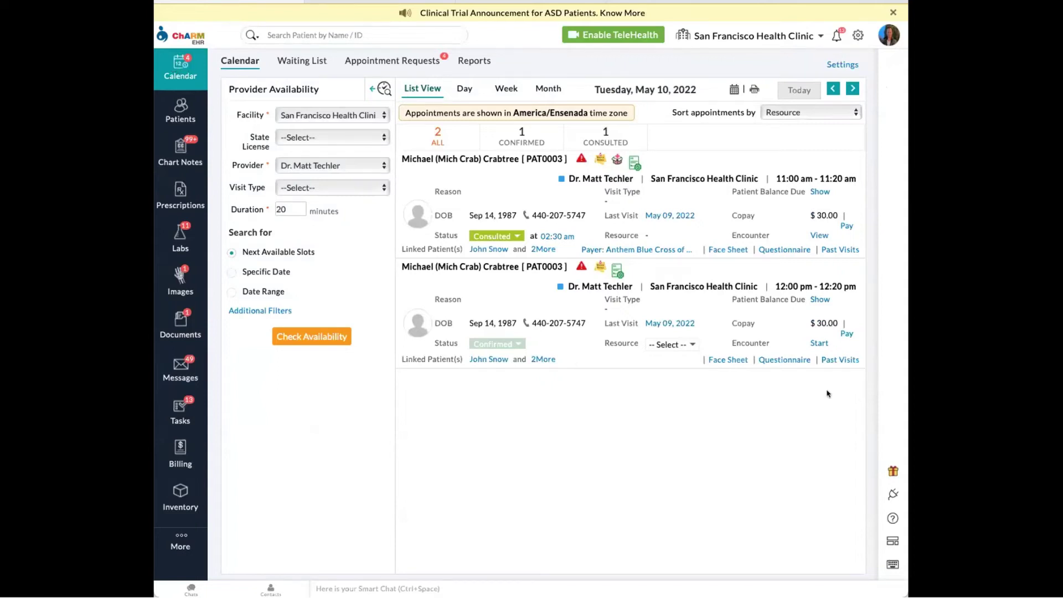
# - Create a SOAP-template encounter for the 12:00 pm appointment and list its submitted questionnaires
pyautogui.click(818, 344)
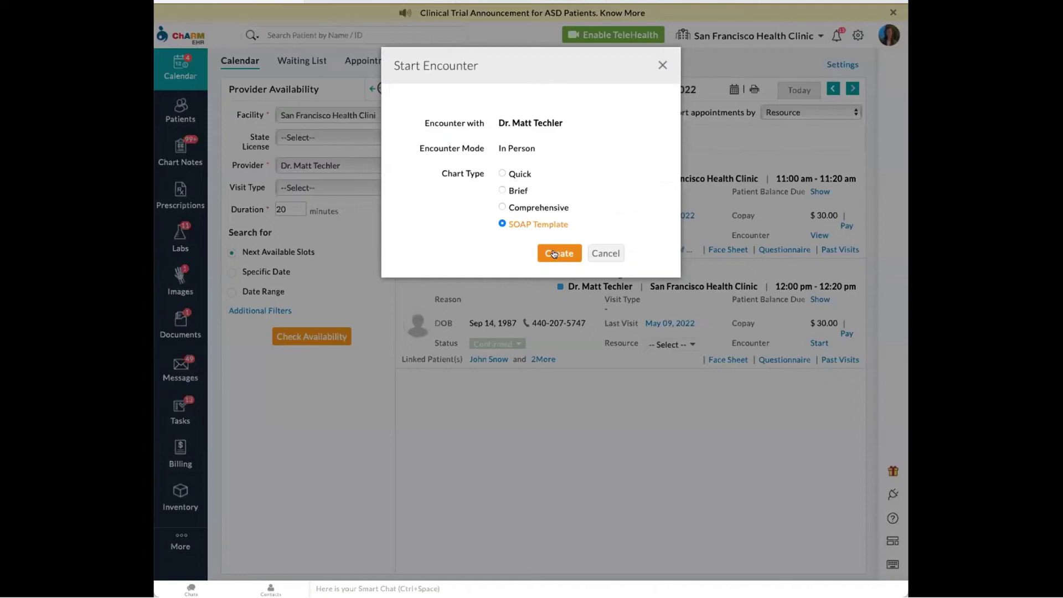
pyautogui.click(554, 254)
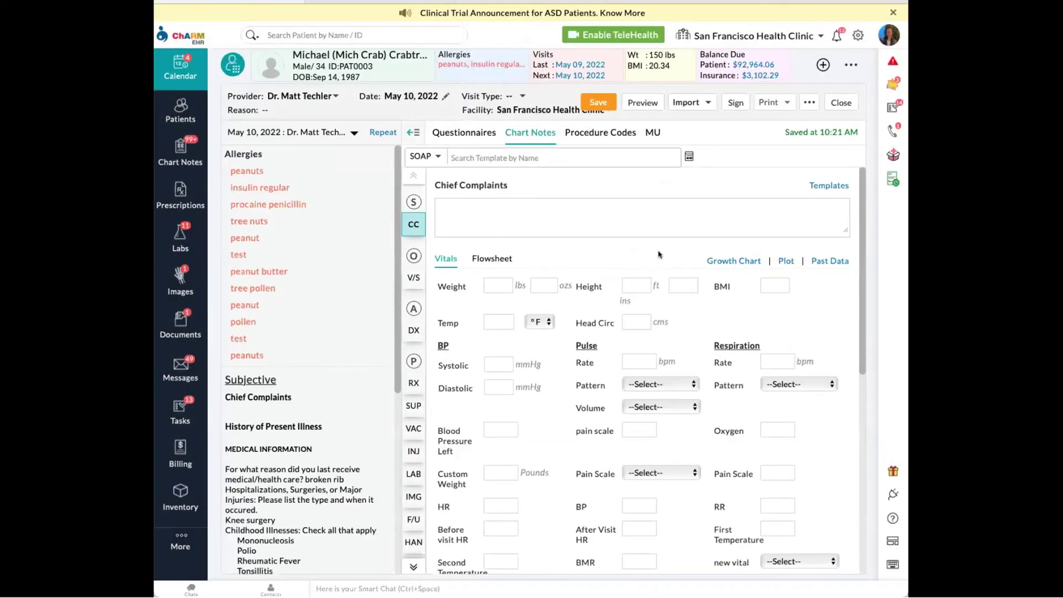
pyautogui.click(460, 134)
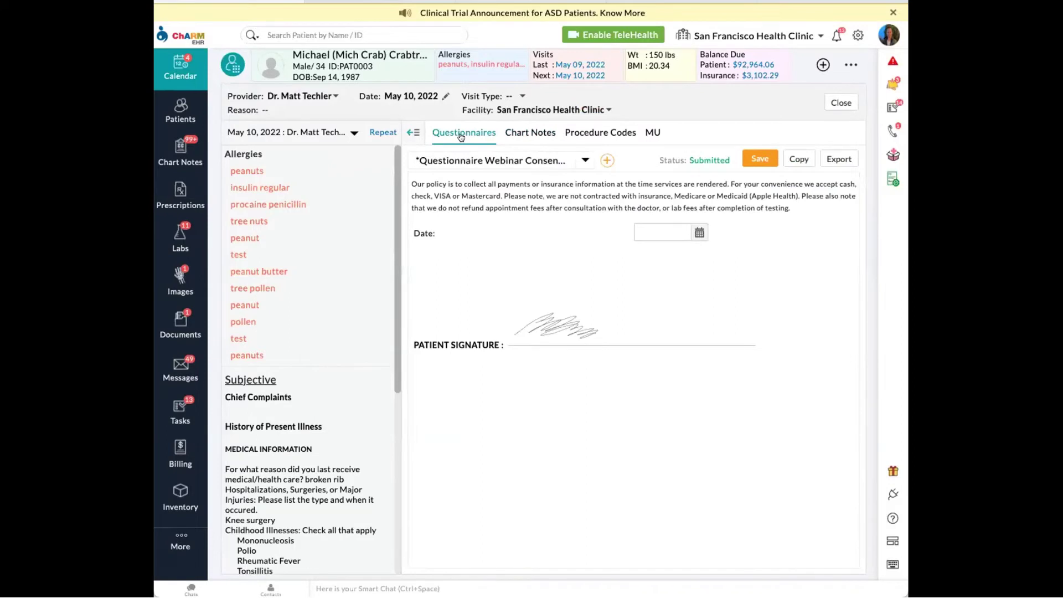
pyautogui.click(585, 161)
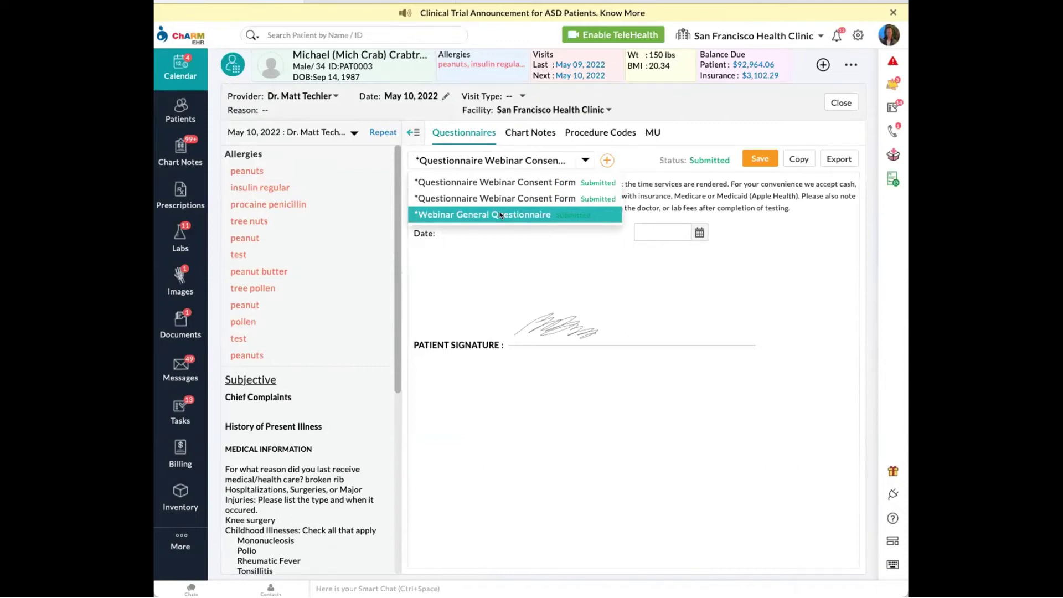
# - Load the Webinar General Questionnaire and reconcile its allergy answers with the patient's records
pyautogui.click(500, 216)
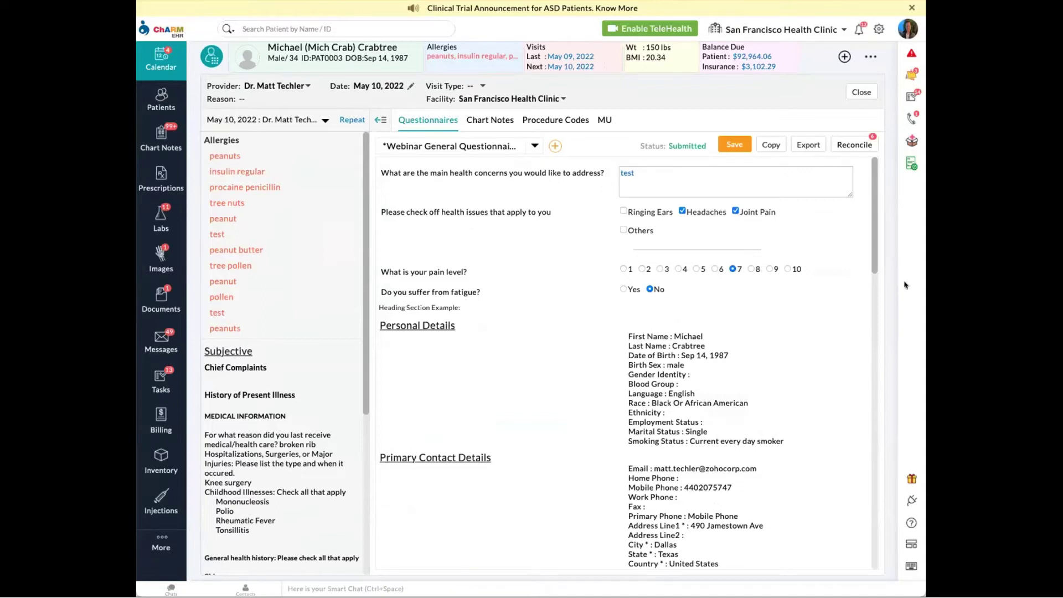
pyautogui.moveTo(877, 228); pyautogui.dragTo(858, 494)
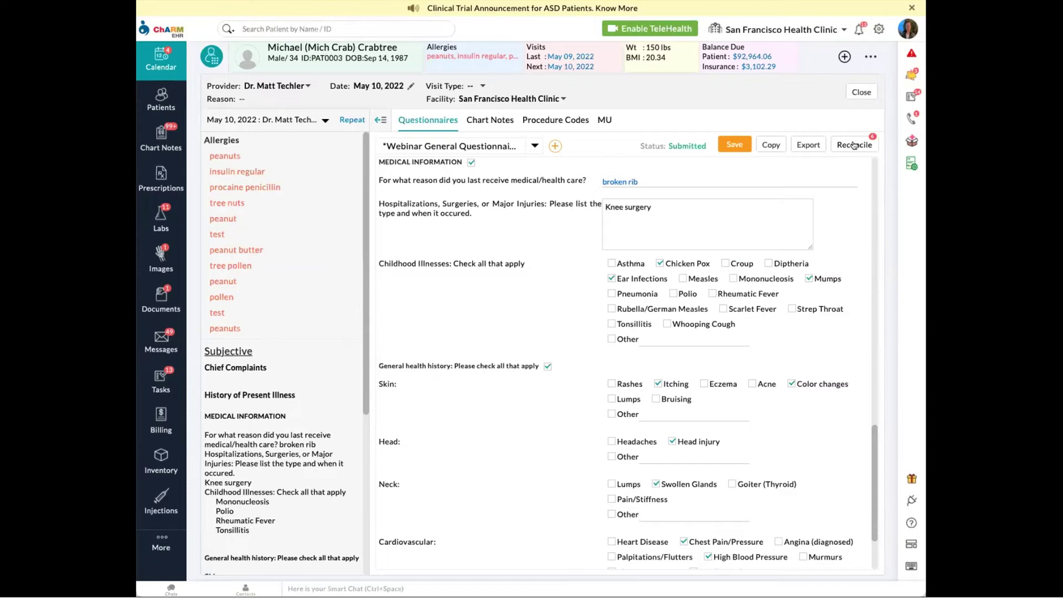
pyautogui.click(856, 145)
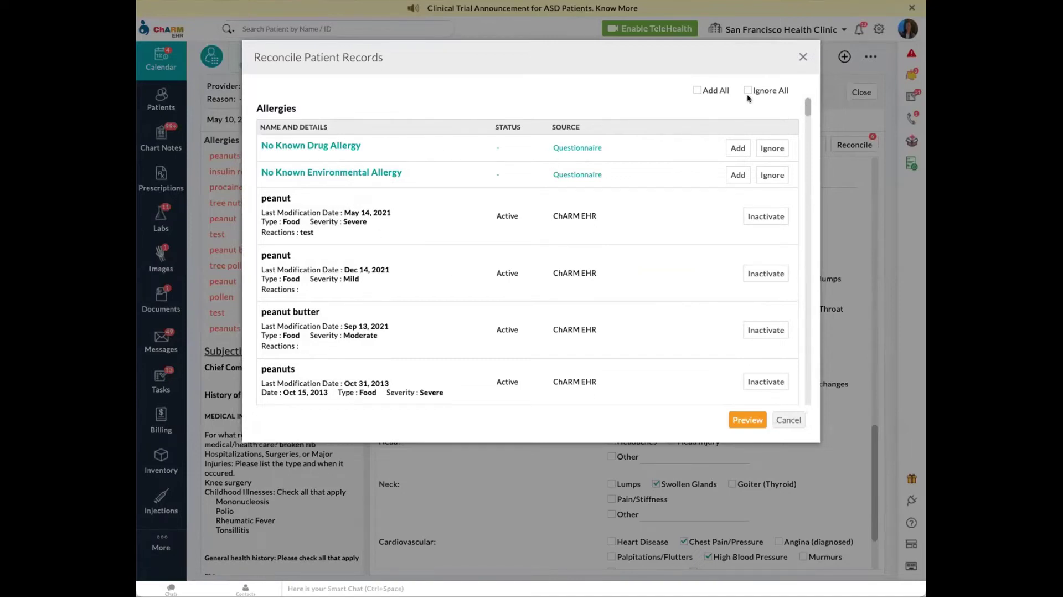
# - Preview and save the reconciliation, adding the moderate peanuts allergy and amoxicillin while keeping existing records
pyautogui.moveTo(808, 108); pyautogui.dragTo(802, 155)
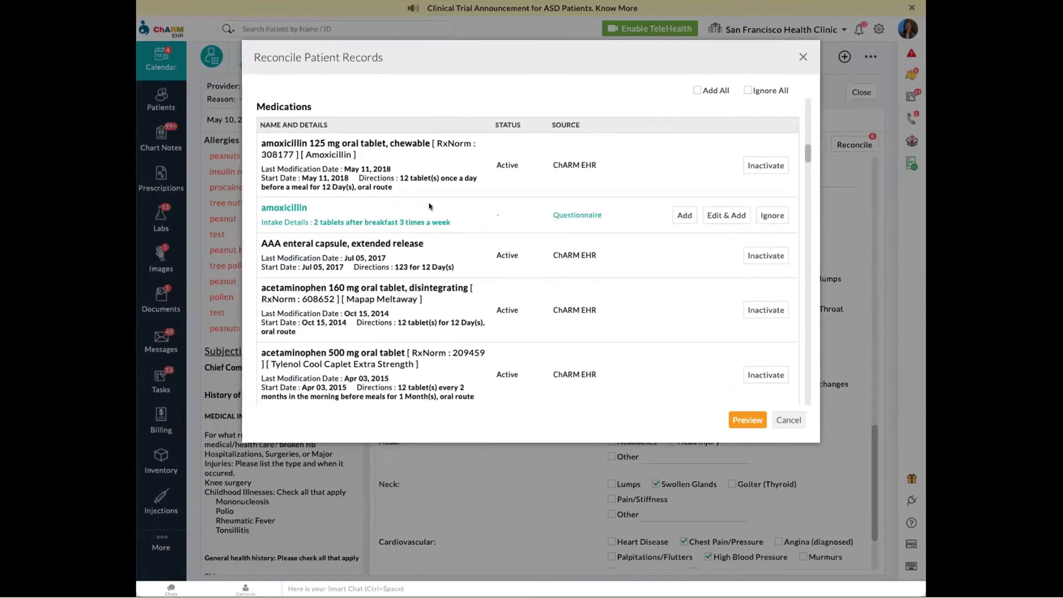
pyautogui.moveTo(806, 154); pyautogui.dragTo(784, 308)
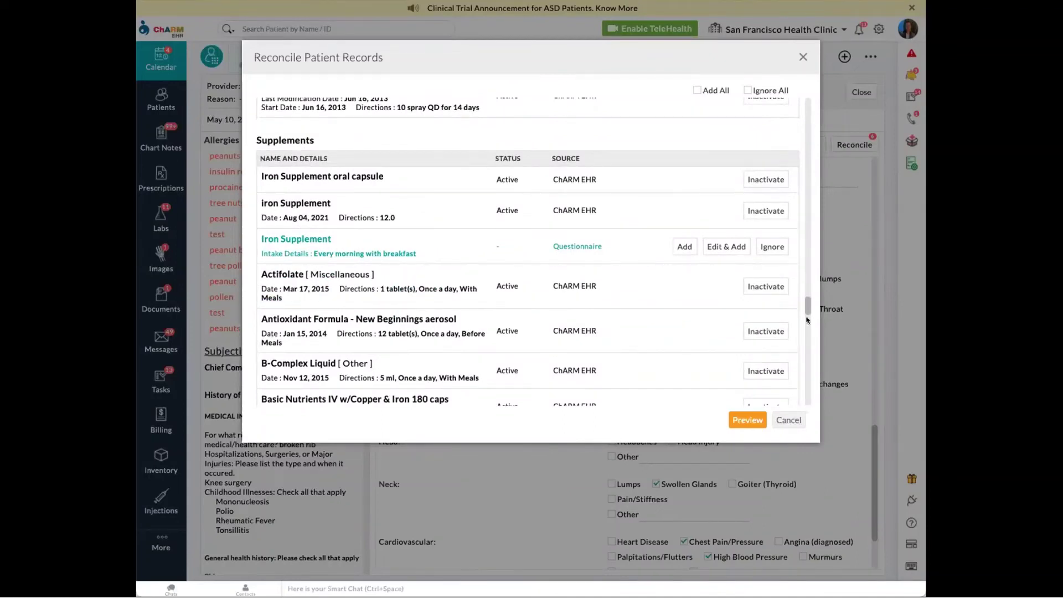
pyautogui.moveTo(807, 302); pyautogui.dragTo(790, 397)
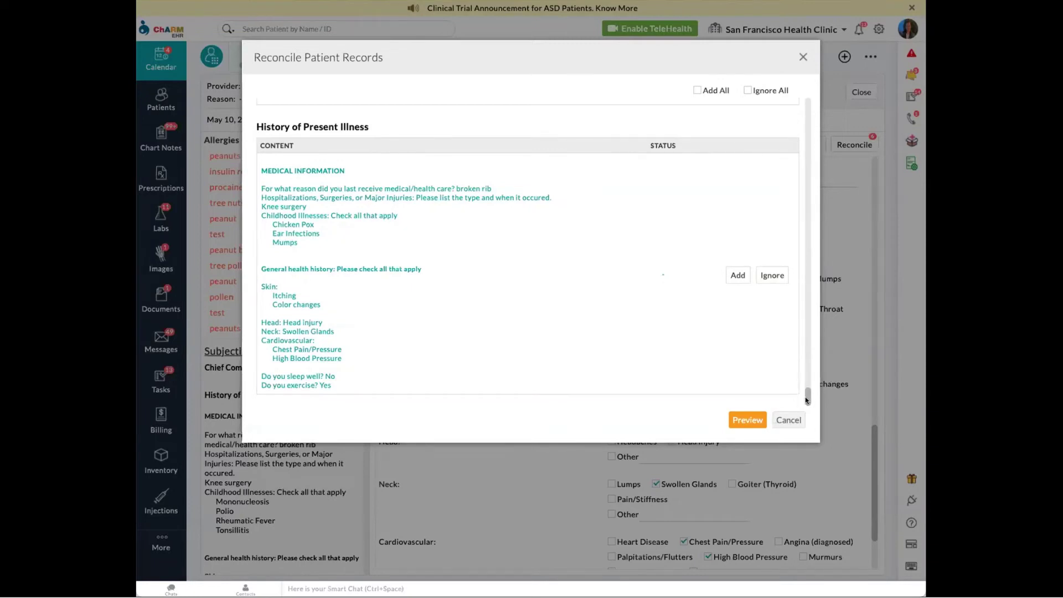
pyautogui.moveTo(807, 395); pyautogui.dragTo(790, 108)
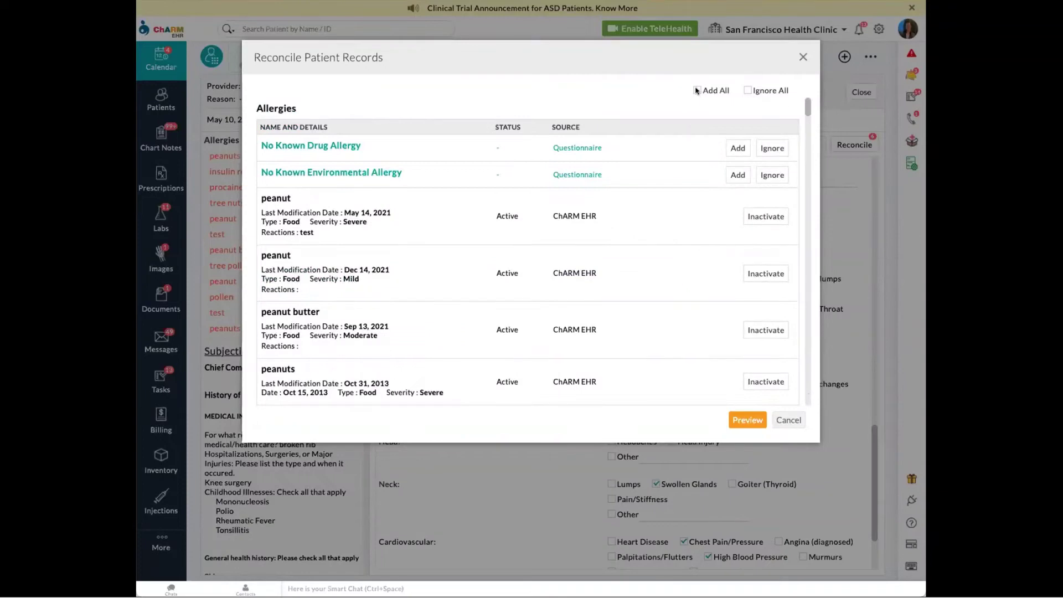
pyautogui.click(750, 423)
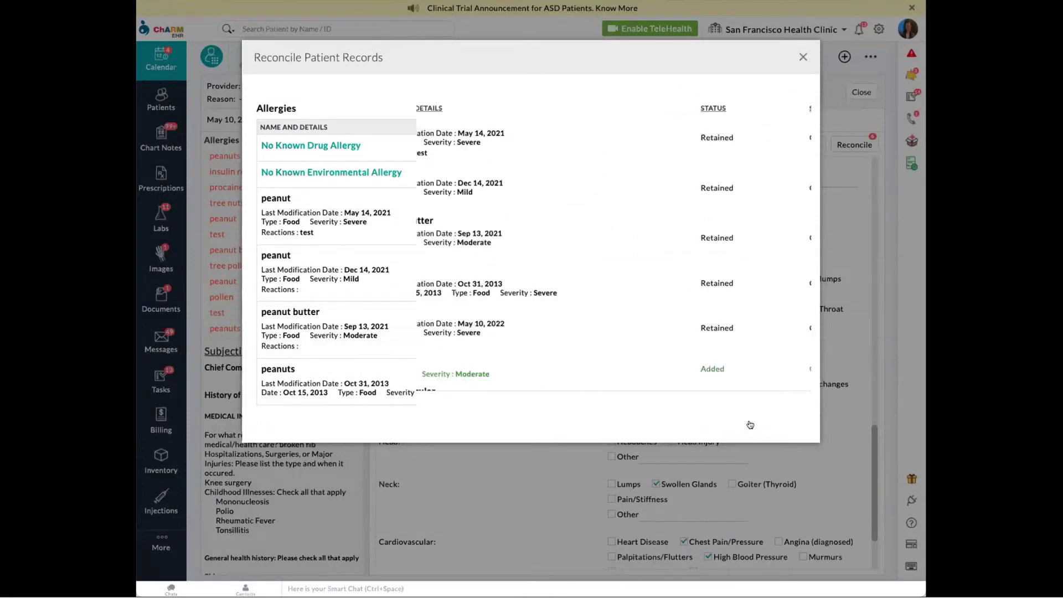
pyautogui.moveTo(807, 97)
pyautogui.mouseDown()
pyautogui.moveTo(806, 150)
pyautogui.moveTo(807, 99)
pyautogui.mouseUp()
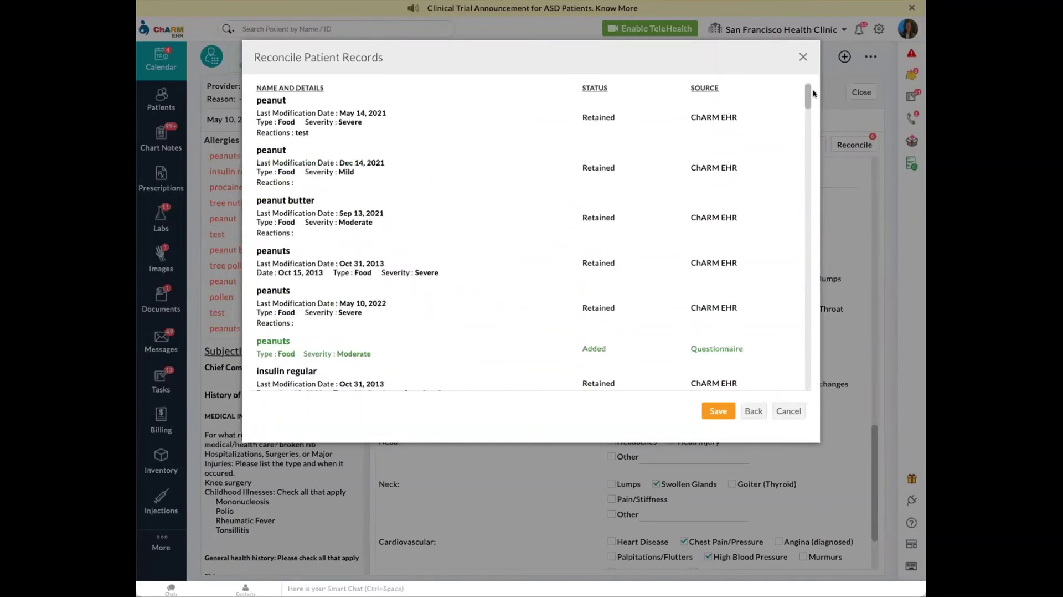
pyautogui.click(717, 411)
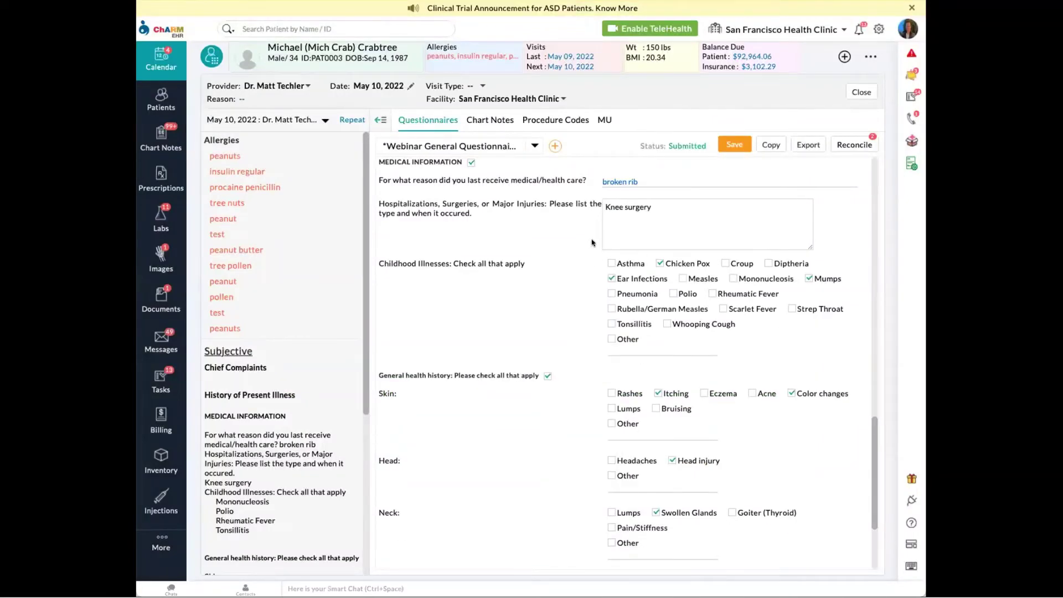
# - Review the chart note's History of Present Illness, filled from the questionnaire, then open settings
pyautogui.click(495, 120)
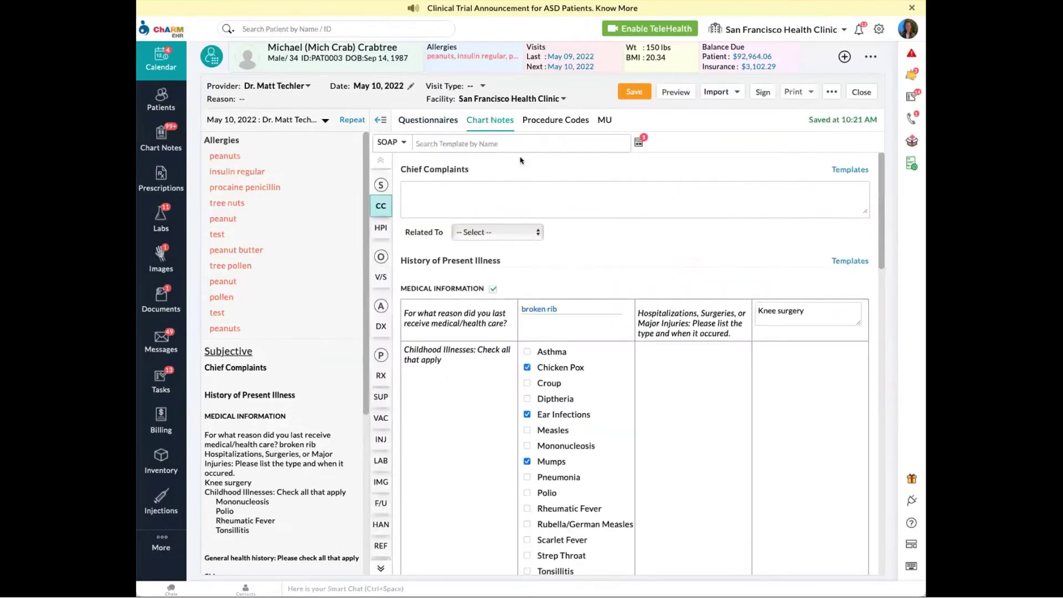
pyautogui.scroll(-2, 637, 266)
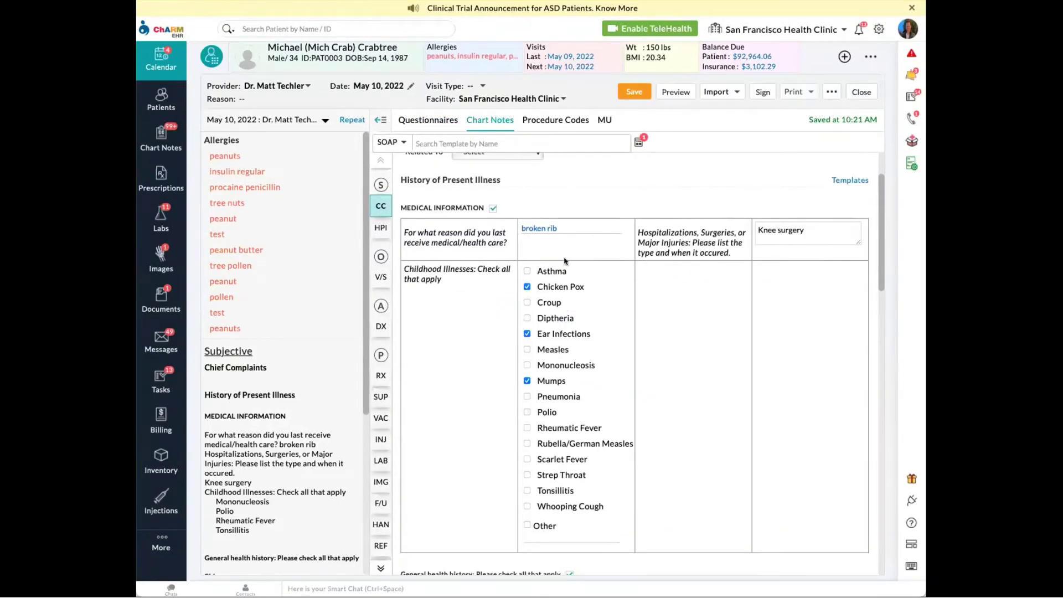
pyautogui.scroll(1, 519, 275)
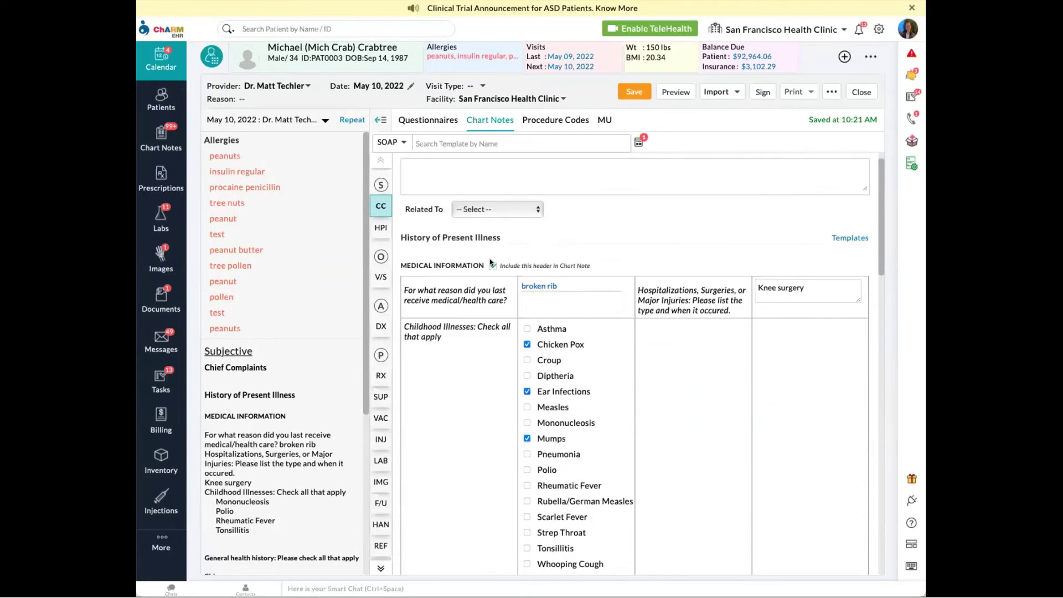
pyautogui.moveTo(401, 237); pyautogui.dragTo(502, 237)
pyautogui.click(503, 238)
pyautogui.scroll(-1, 582, 256)
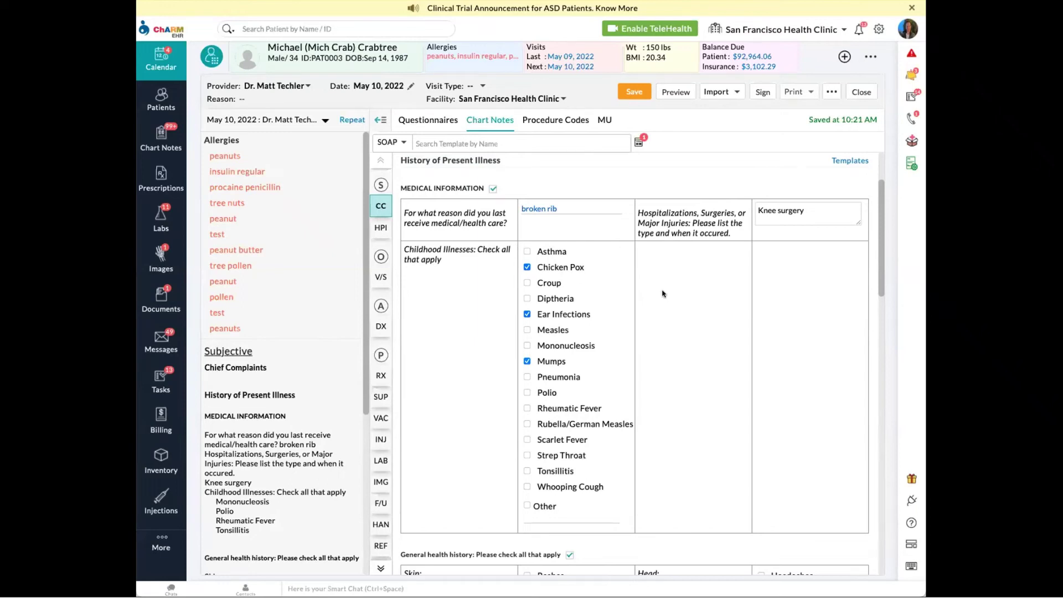
pyautogui.scroll(-8, 634, 321)
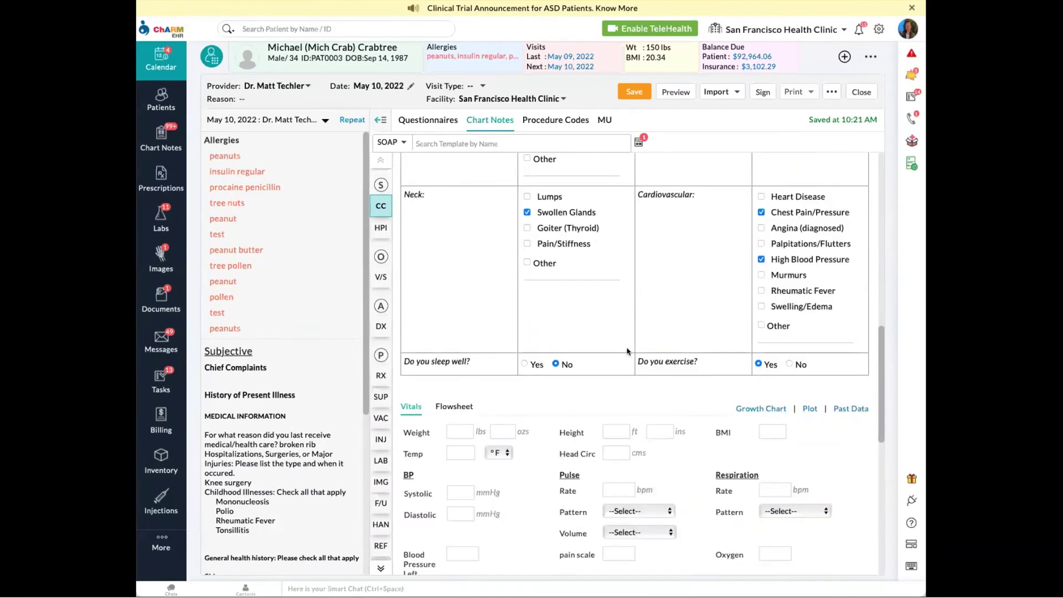
pyautogui.scroll(-2, 659, 327)
pyautogui.scroll(10, 862, 163)
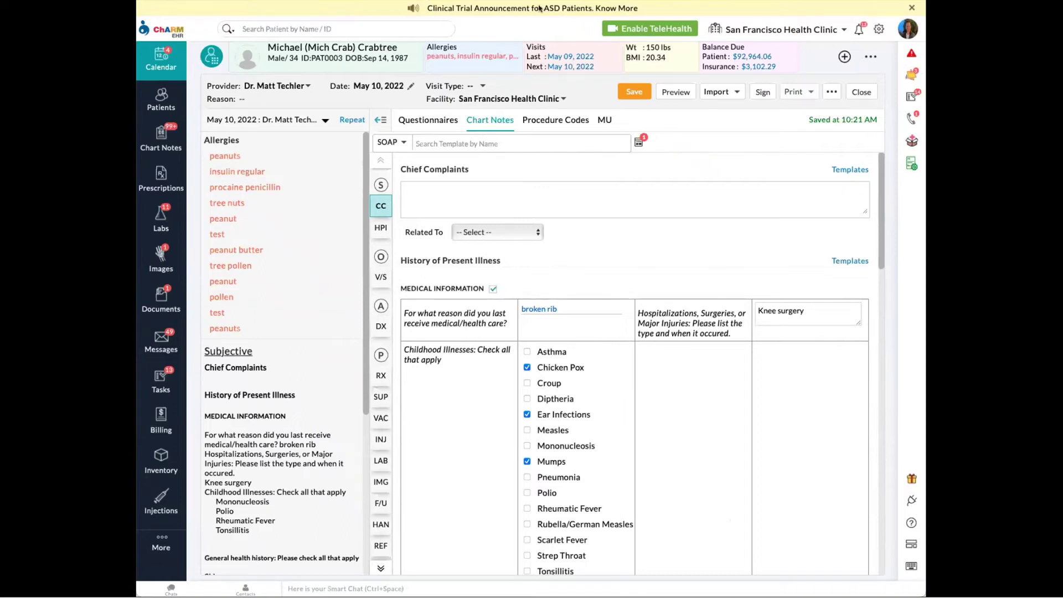
pyautogui.click(879, 30)
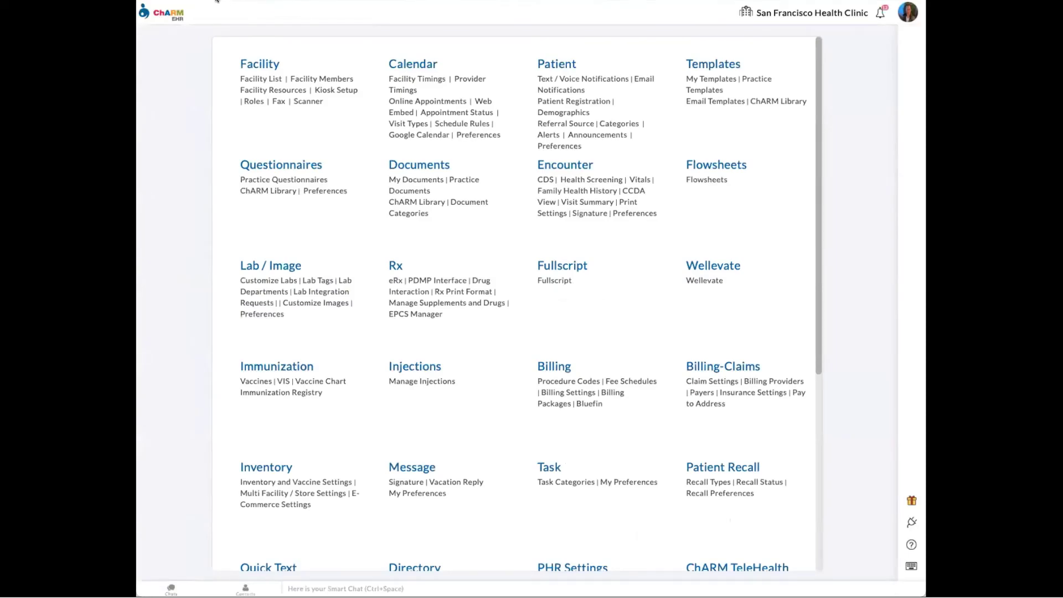
# - Start a new Pre-screening Form questionnaire from the Practice Questionnaires list
pyautogui.click(593, 161)
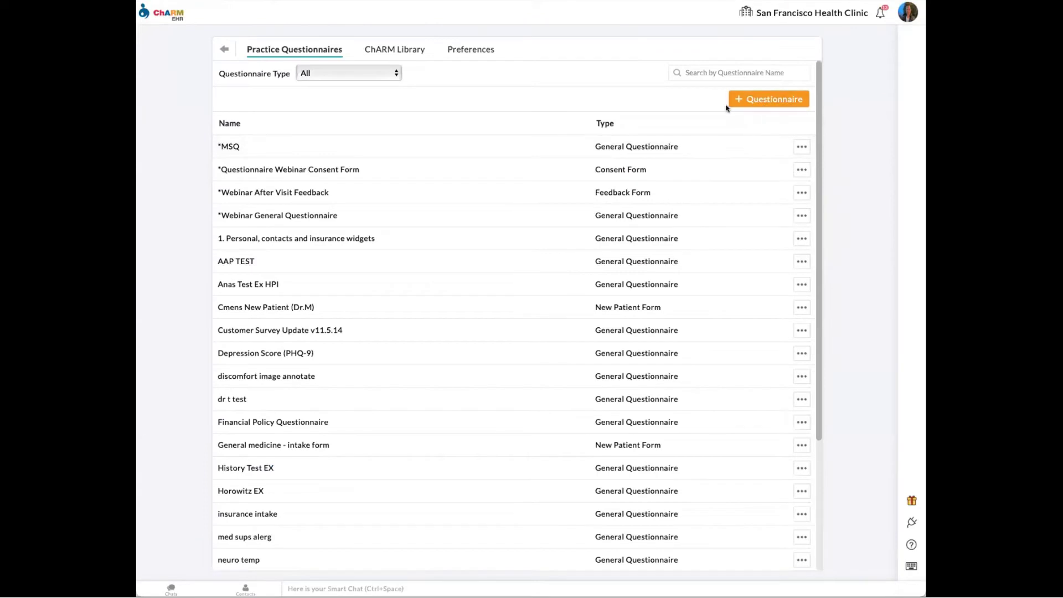
pyautogui.click(753, 101)
pyautogui.click(758, 73)
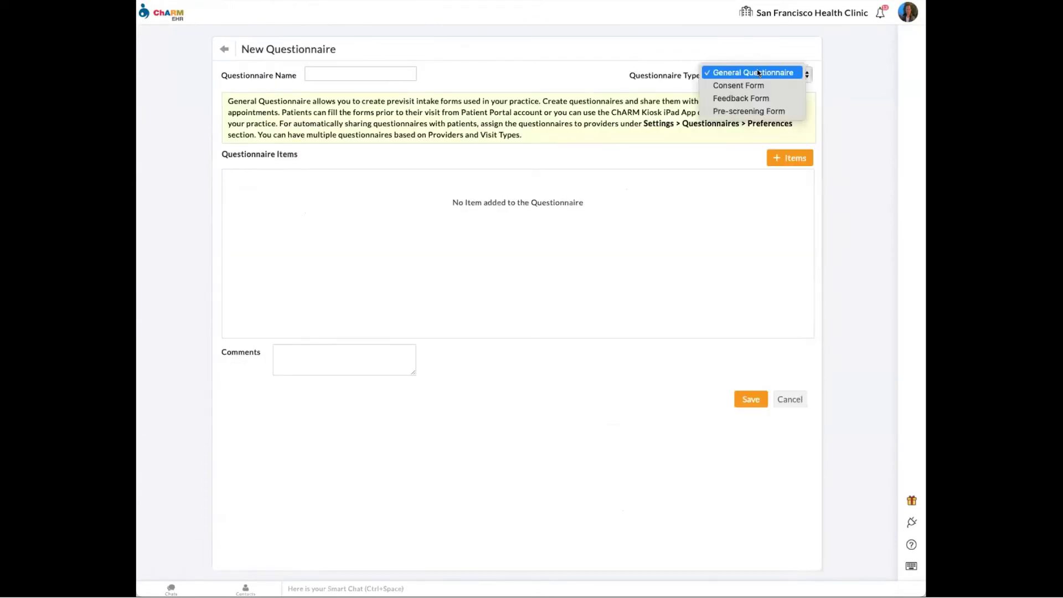
pyautogui.click(757, 112)
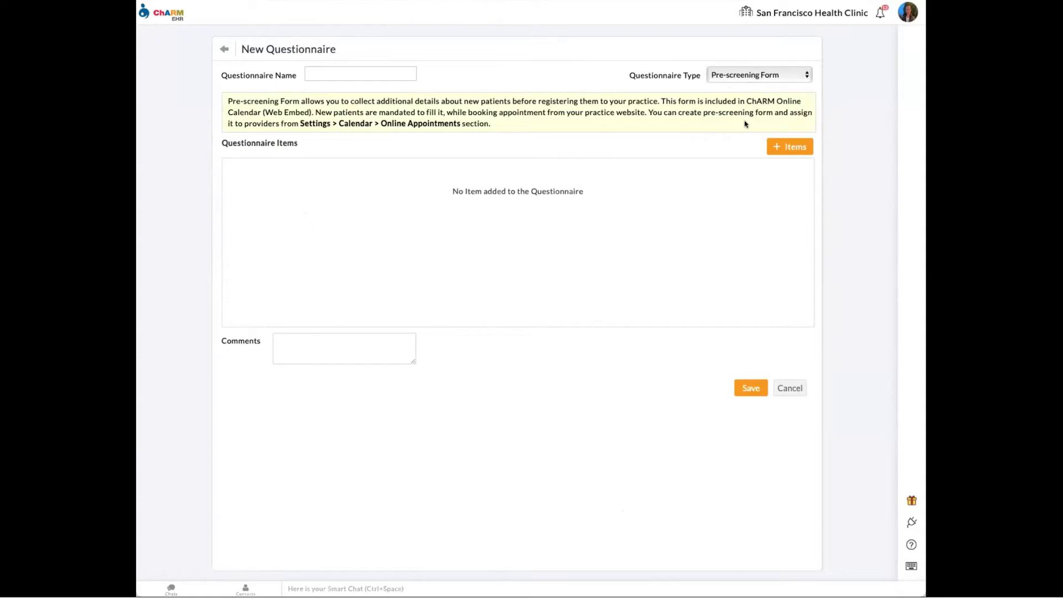
# - Browse the item component types, then discard the draft and return to the settings overview
pyautogui.click(783, 147)
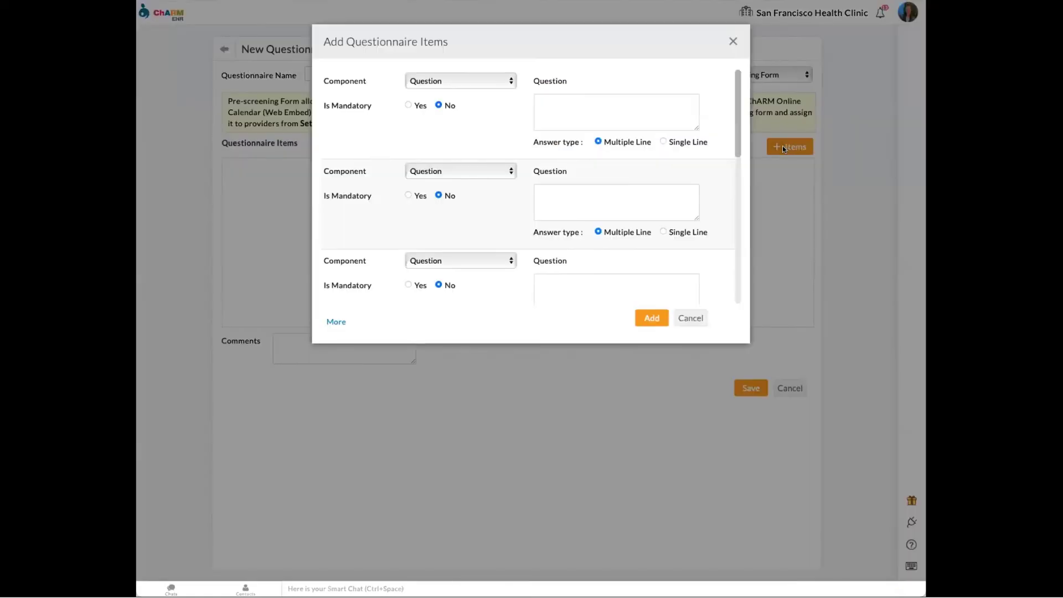
pyautogui.click(458, 79)
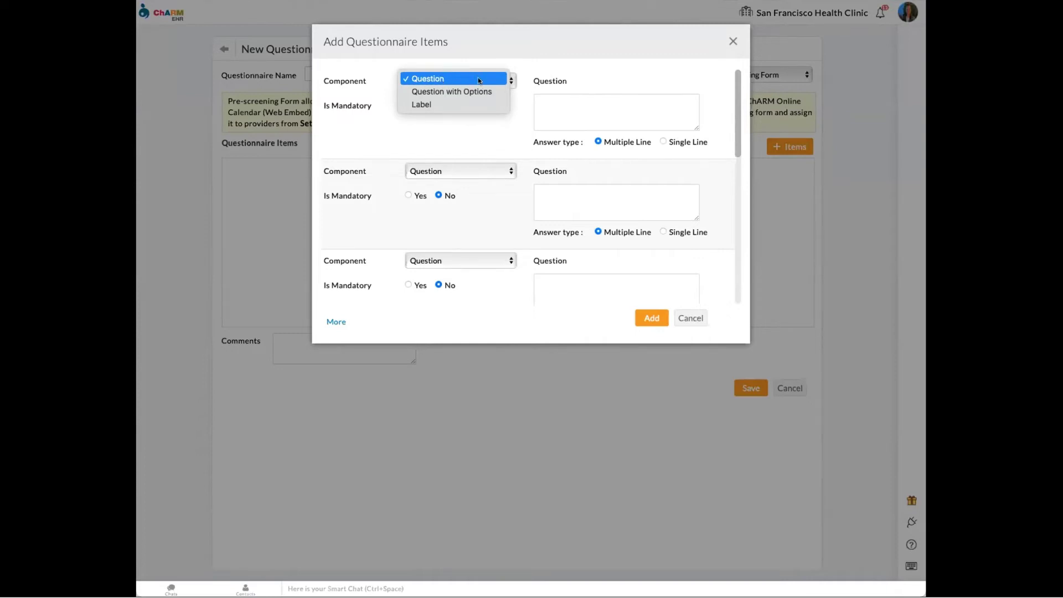
pyautogui.click(514, 58)
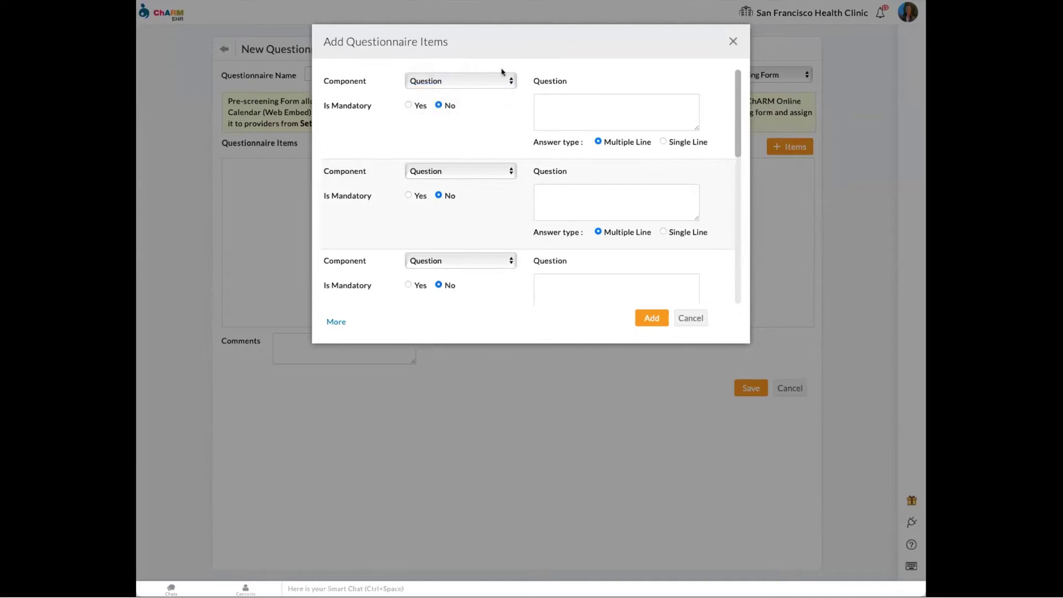
pyautogui.click(731, 42)
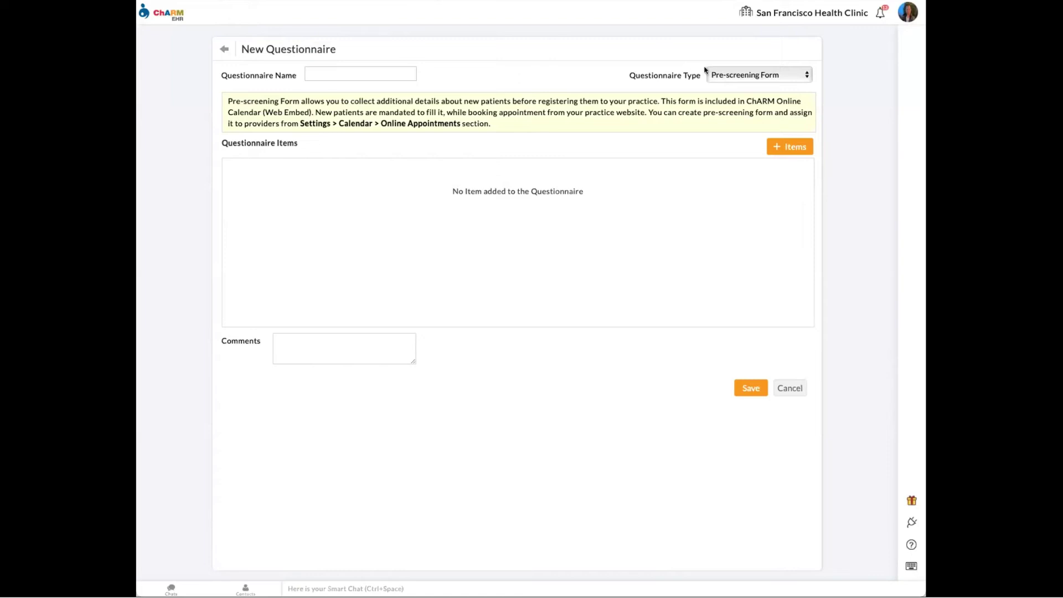
pyautogui.click(225, 50)
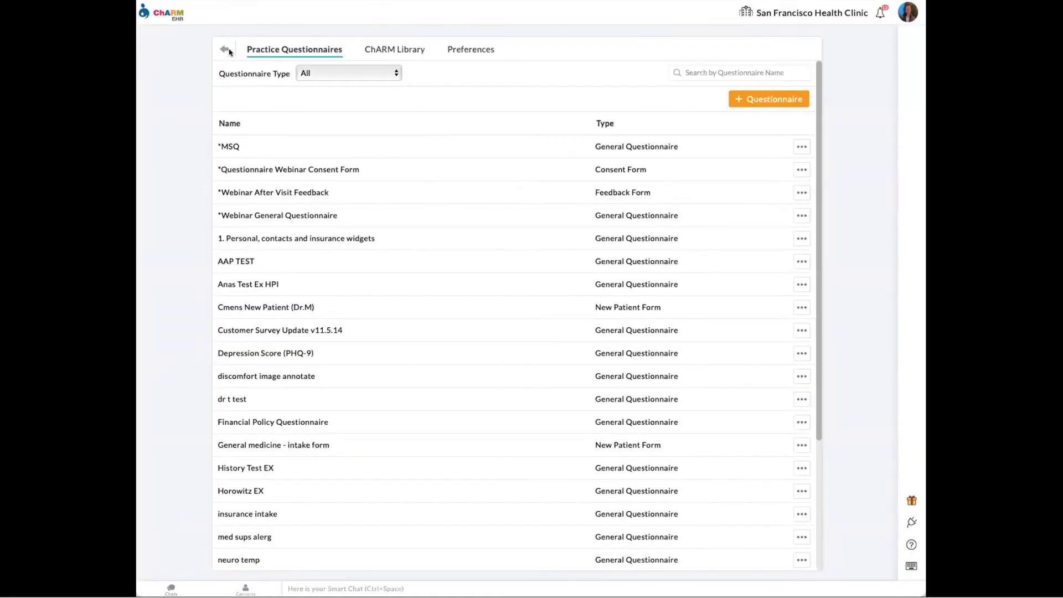
pyautogui.click(223, 49)
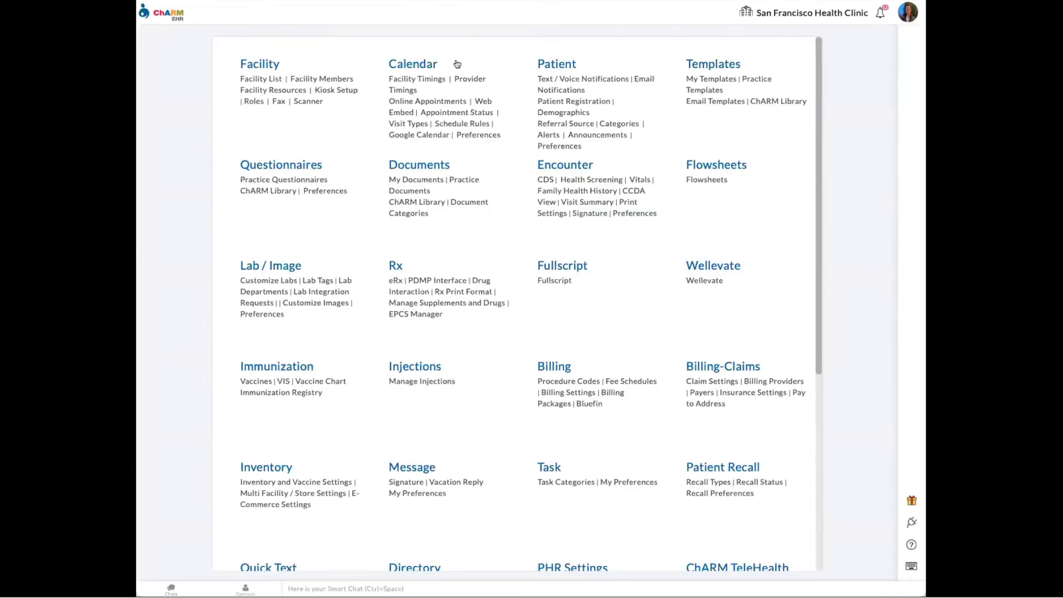
# - Confirm 'pre screen' is the Pre-screening Form in the Online Appointments settings
pyautogui.click(427, 102)
pyautogui.scroll(-1, 453, 232)
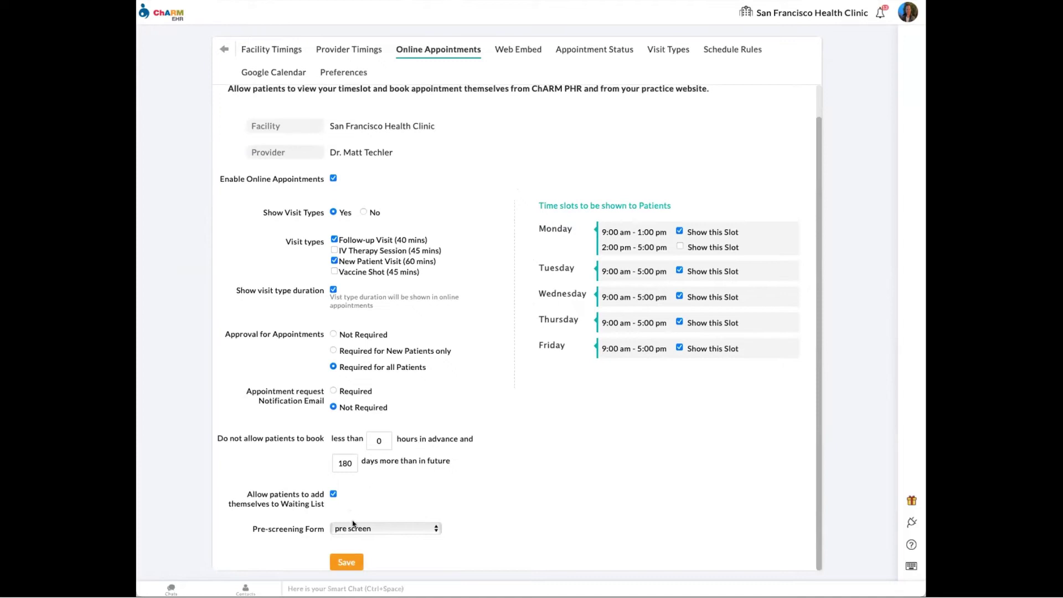
pyautogui.click(370, 529)
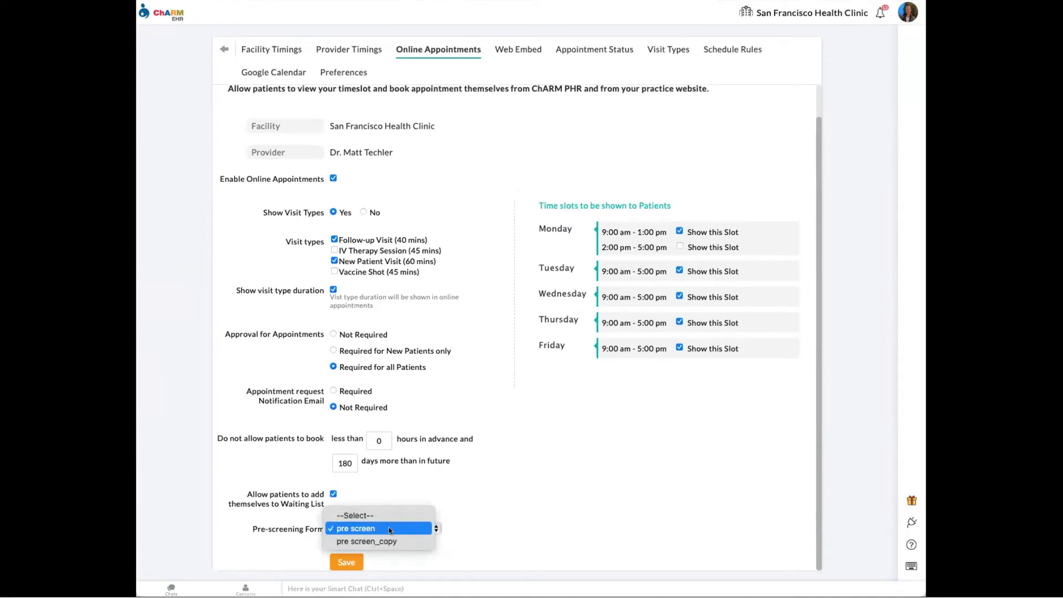
pyautogui.click(389, 530)
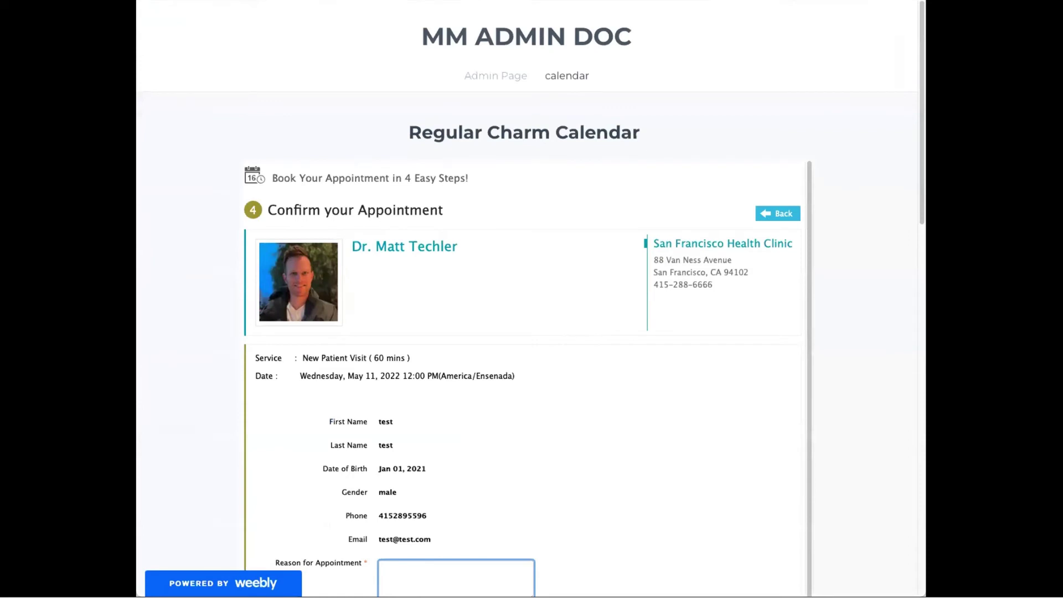
# - Zoom out and review the reason-for-visit and health-concern questions on the booking confirm step
pyautogui.hotkey('ctrl', '-')
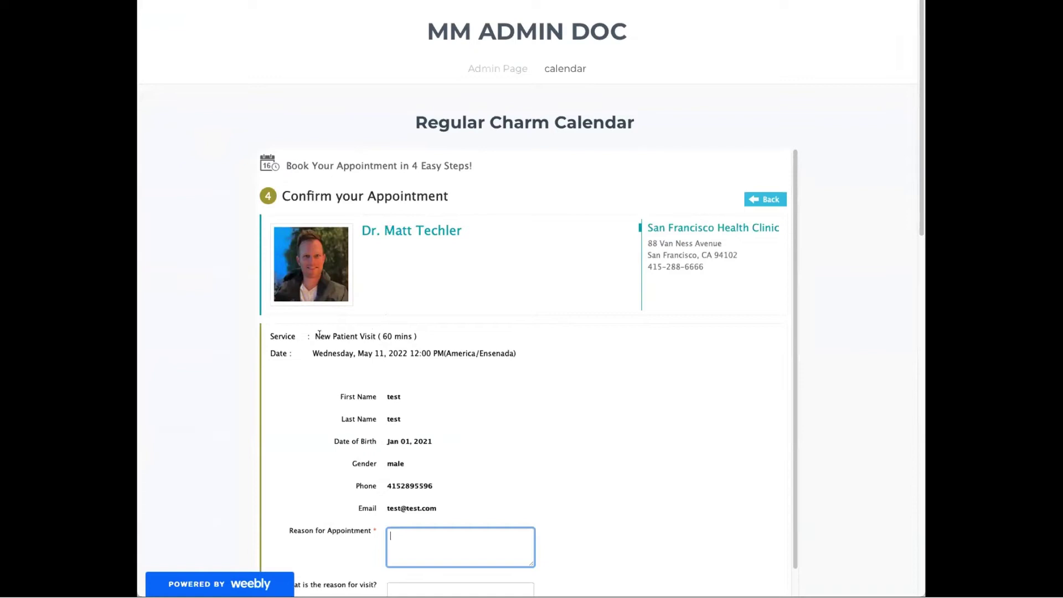
pyautogui.scroll(-3, 325, 380)
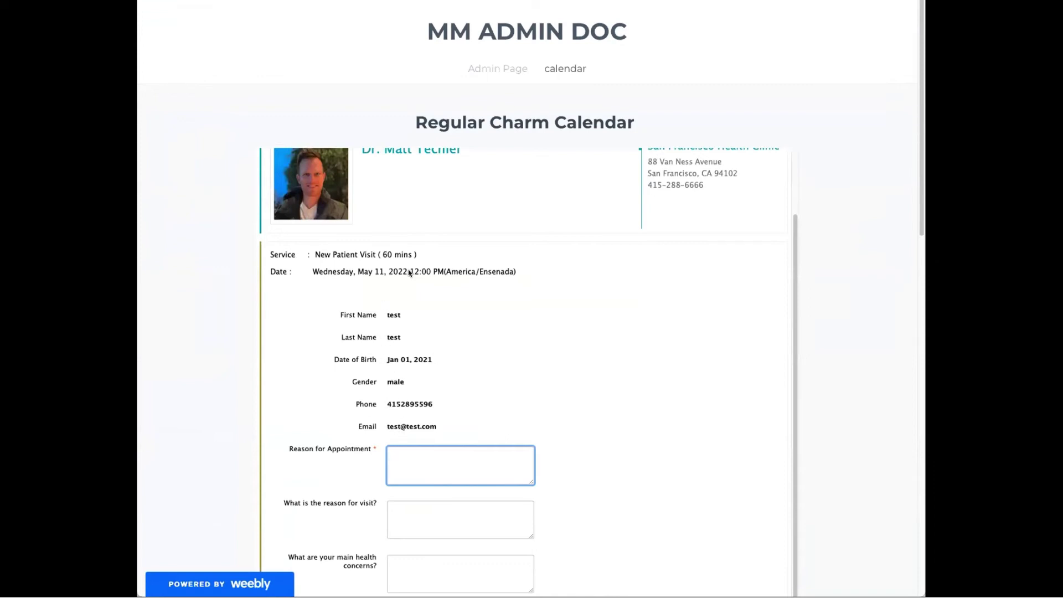
pyautogui.scroll(-3, 302, 360)
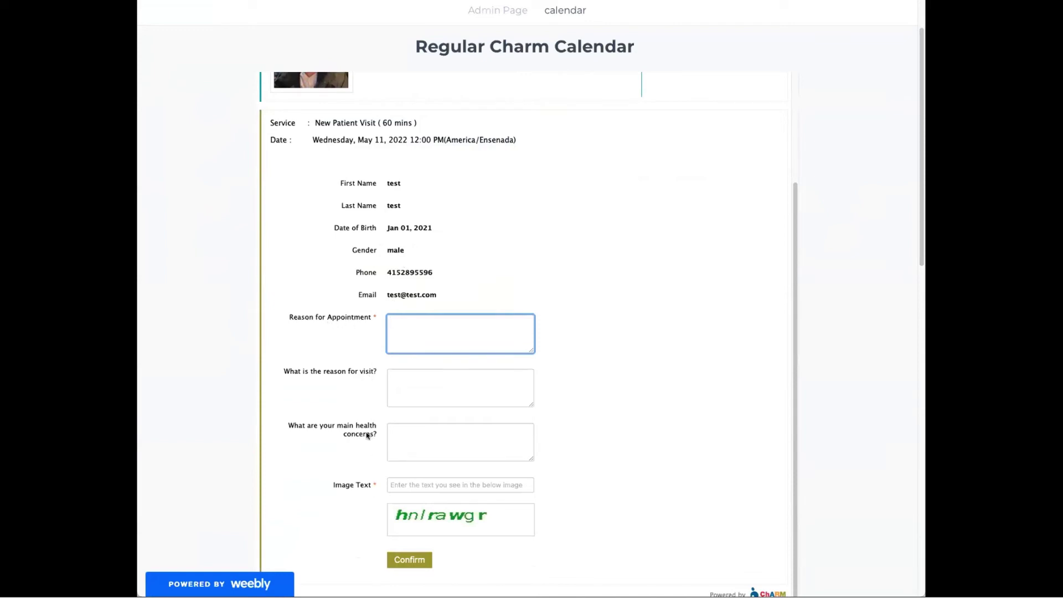
pyautogui.click(406, 388)
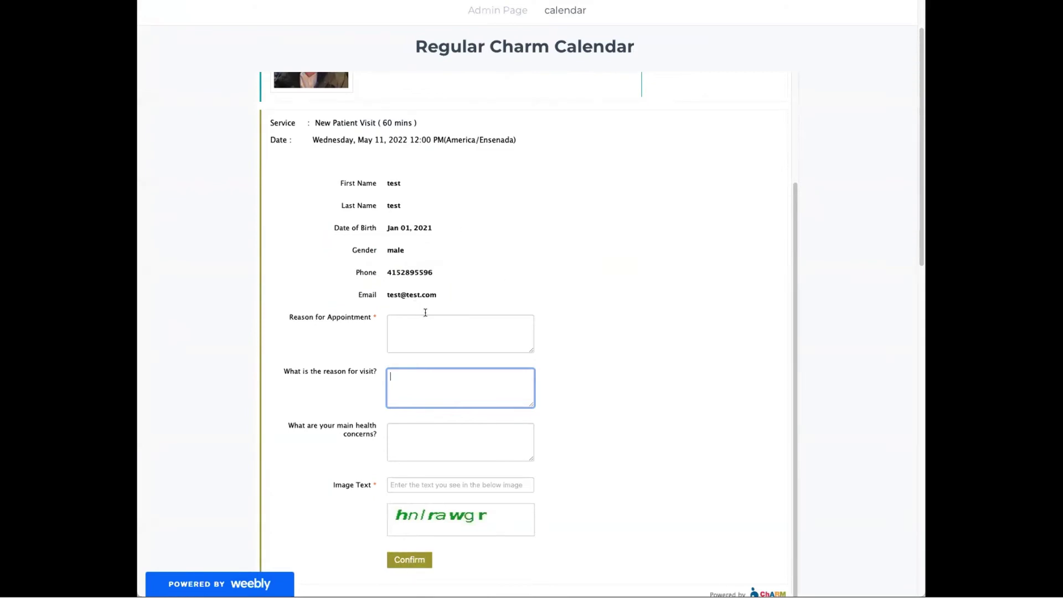
pyautogui.scroll(3, 425, 313)
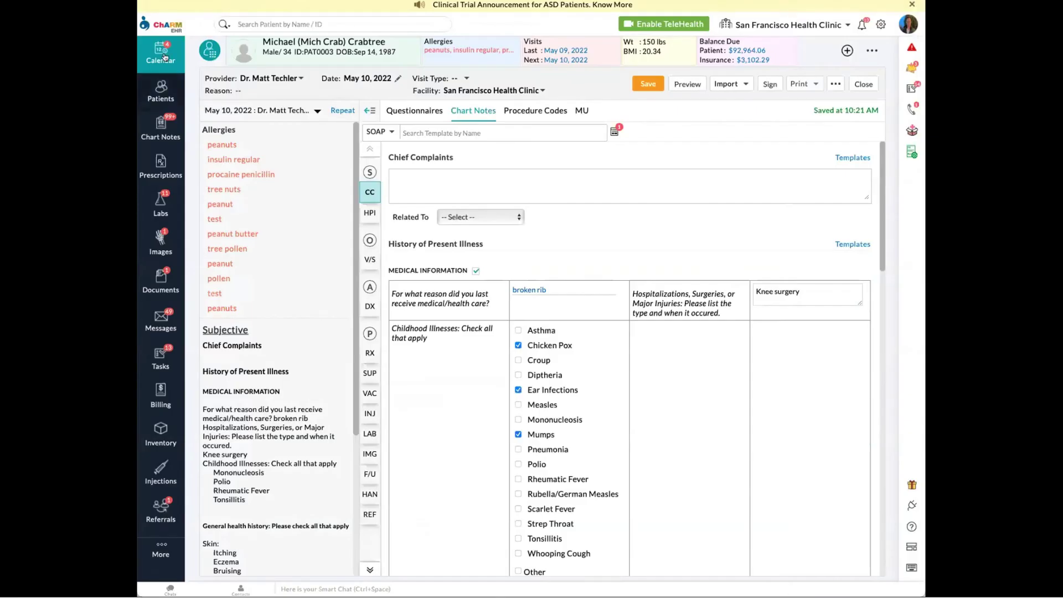
# - Check a pending appointment request's pre-screening answers, 'back pain' and 'health', then go to Chart Notes
pyautogui.click(161, 56)
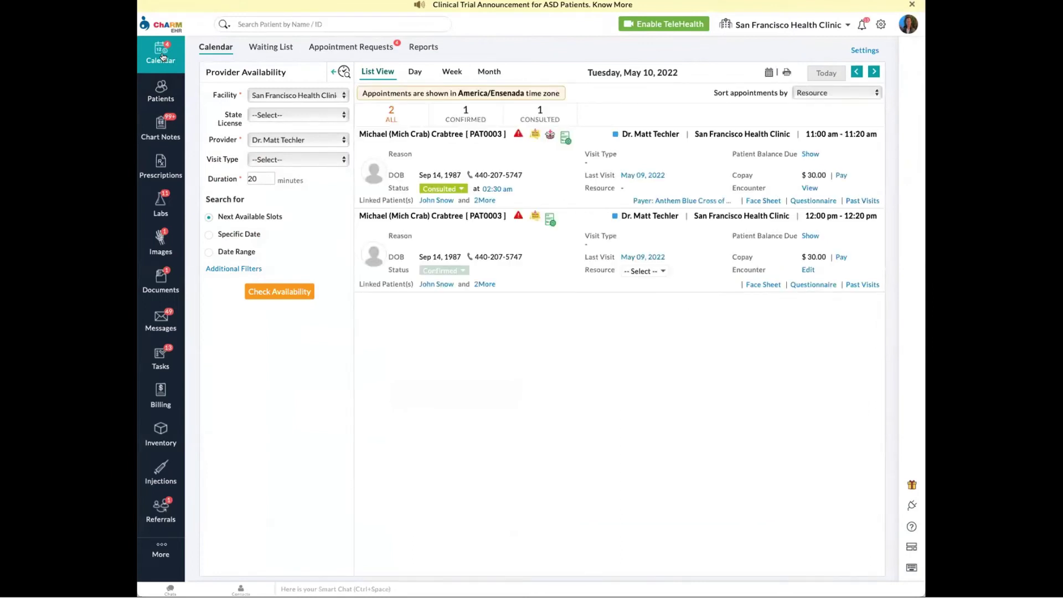
pyautogui.click(367, 47)
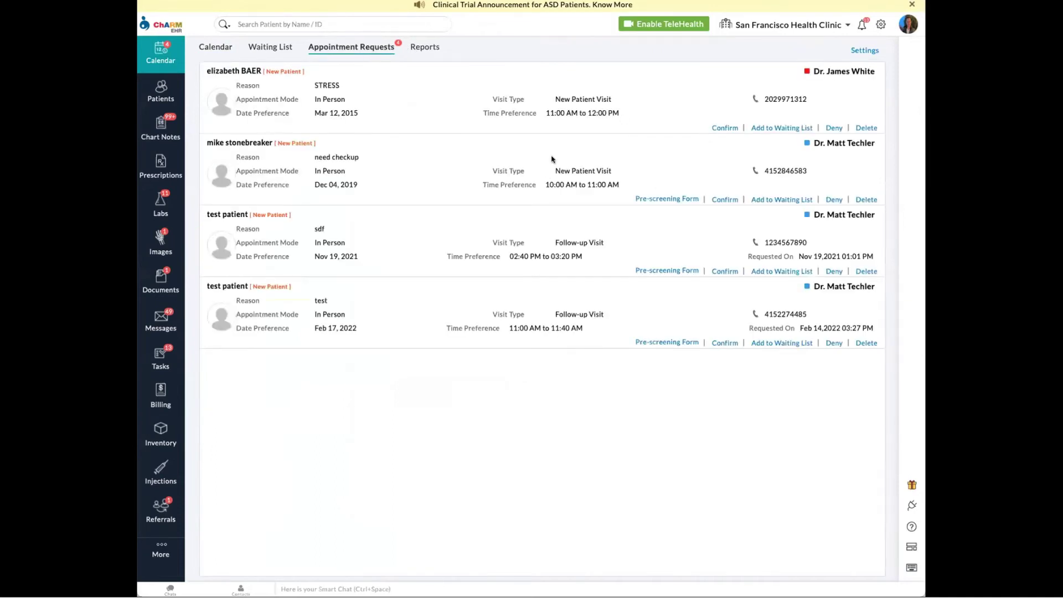
pyautogui.click(667, 200)
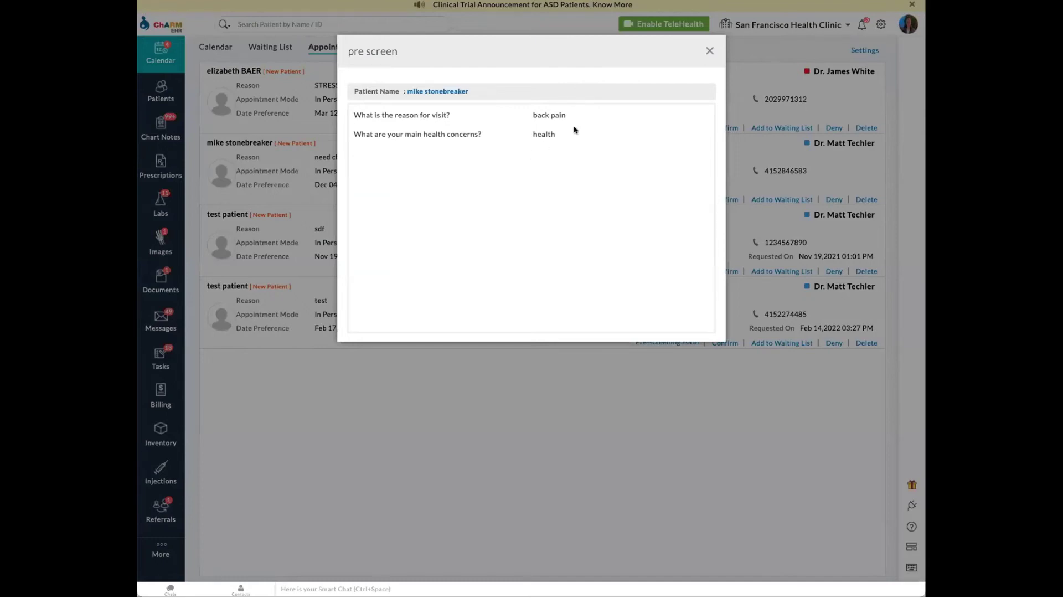
pyautogui.click(708, 52)
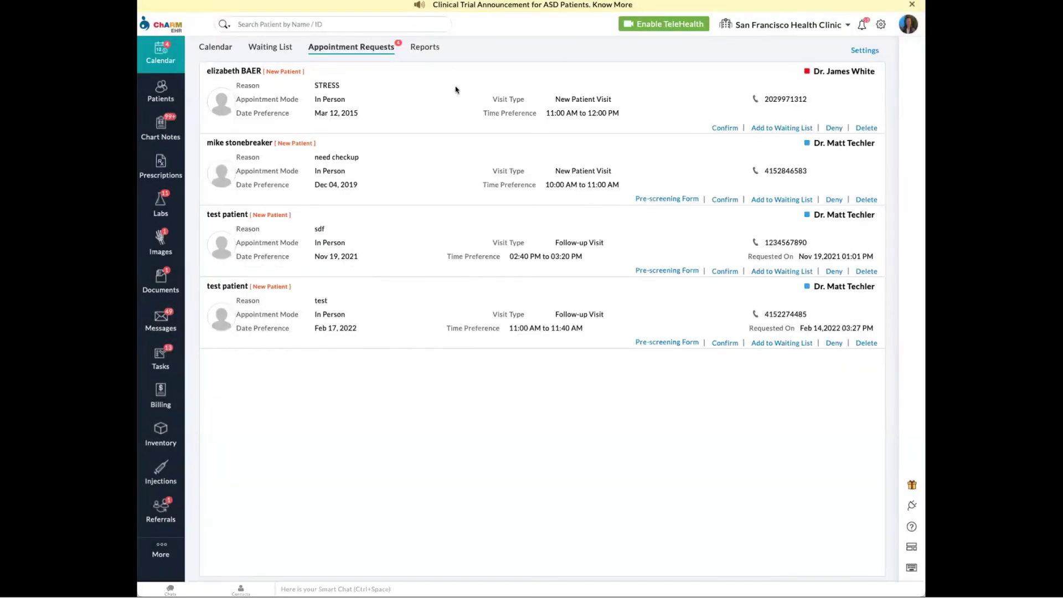
pyautogui.click(164, 129)
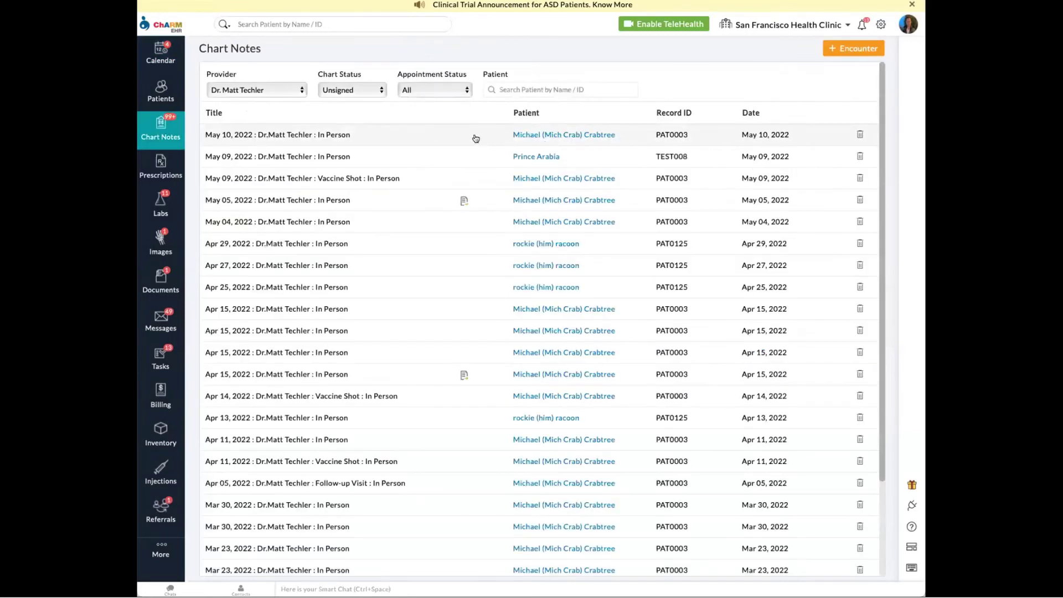
# - Sign the May 10, 2022 chart note
pyautogui.click(474, 137)
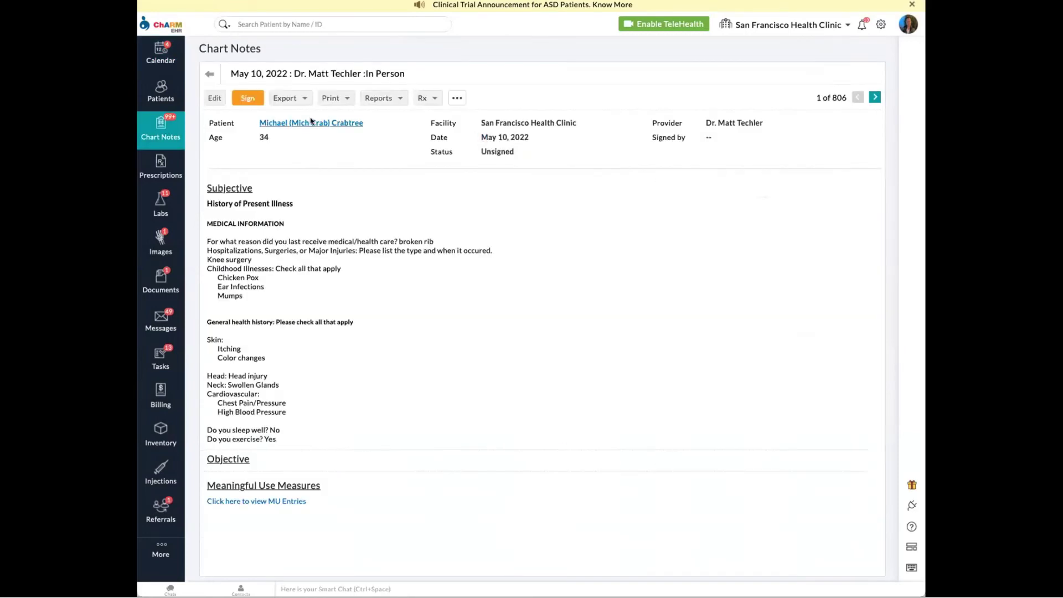
pyautogui.click(247, 98)
pyautogui.click(628, 288)
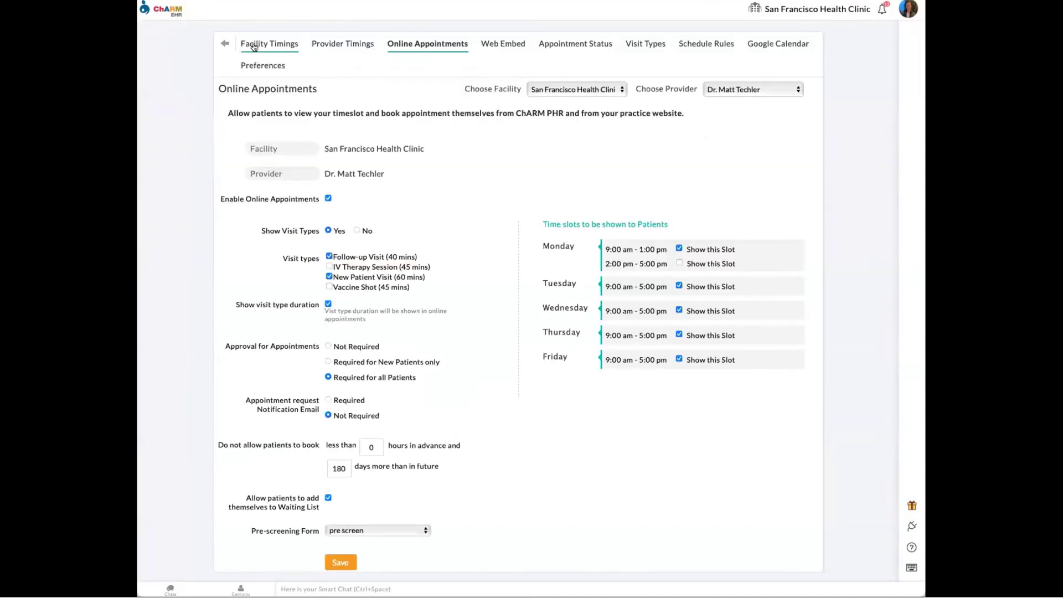
# - Start a new Feedback Form questionnaire from the practice questionnaires settings
pyautogui.click(223, 44)
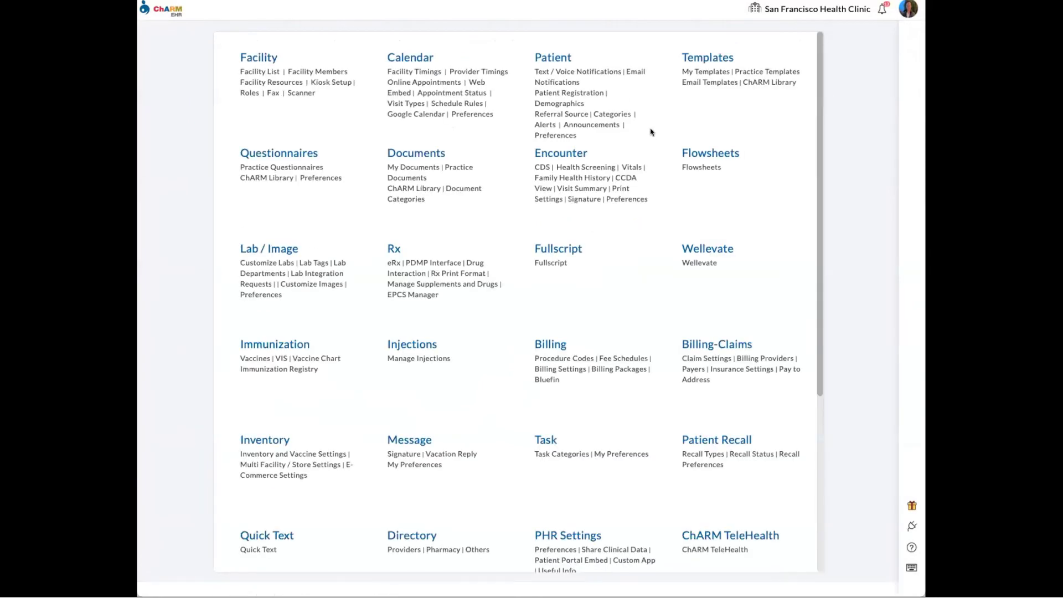
pyautogui.click(264, 156)
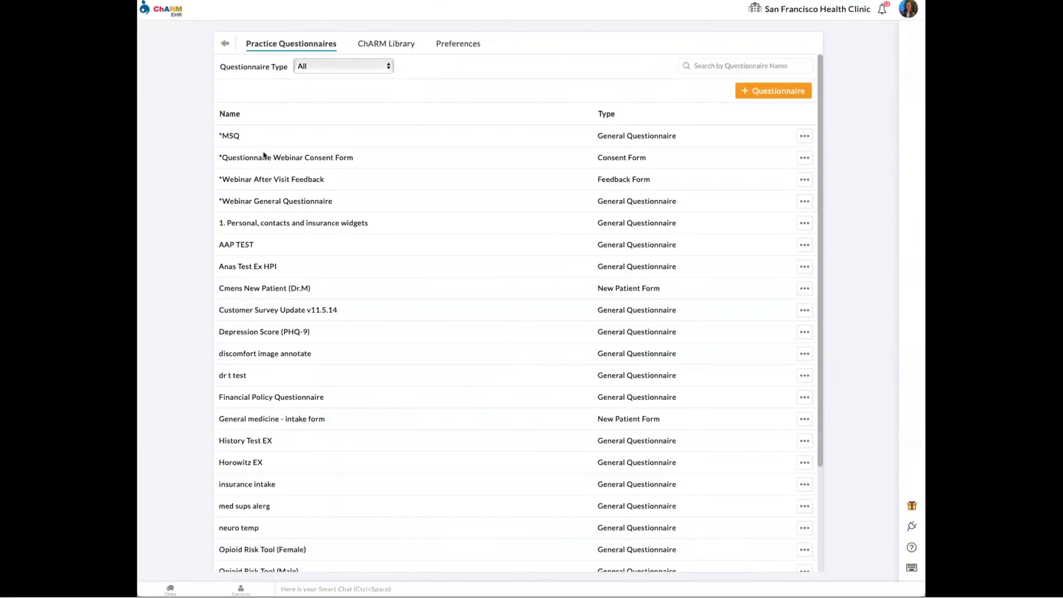
pyautogui.click(766, 92)
pyautogui.click(762, 69)
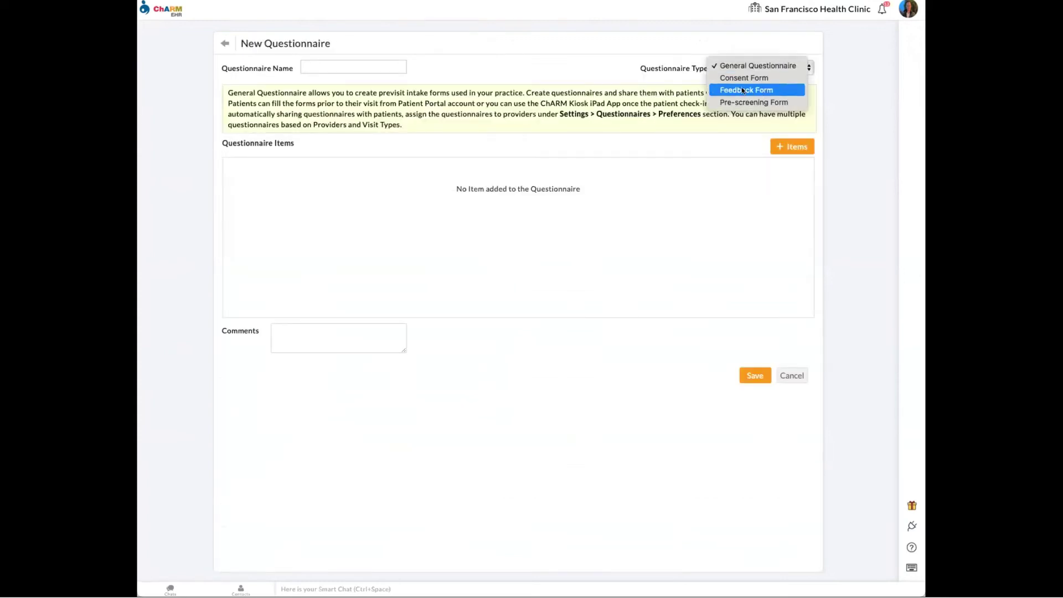
pyautogui.click(748, 90)
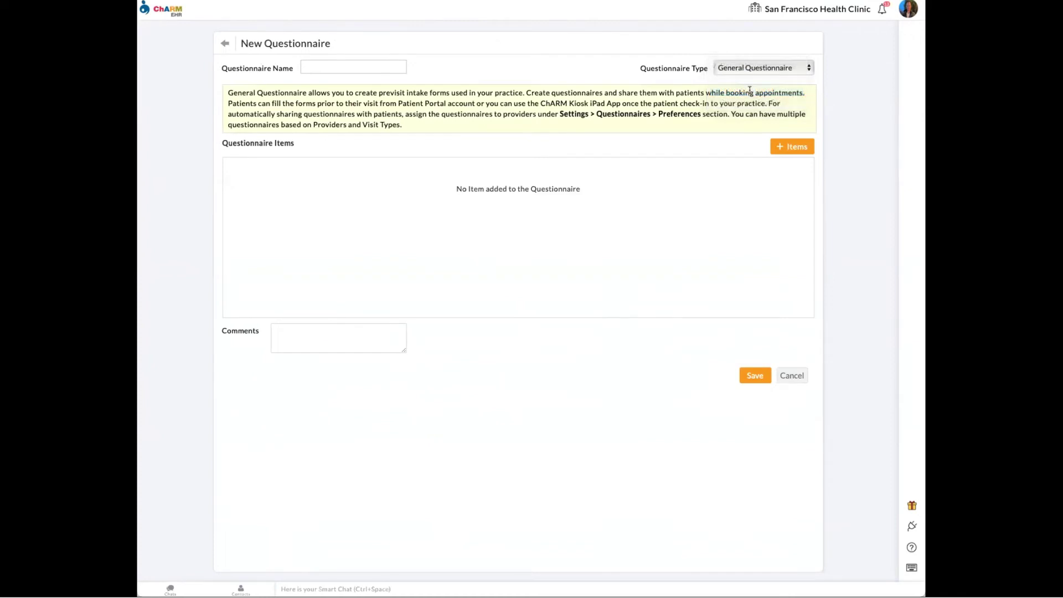
# - Look over the item component types, then discard the draft and open questionnaire Preferences
pyautogui.click(782, 140)
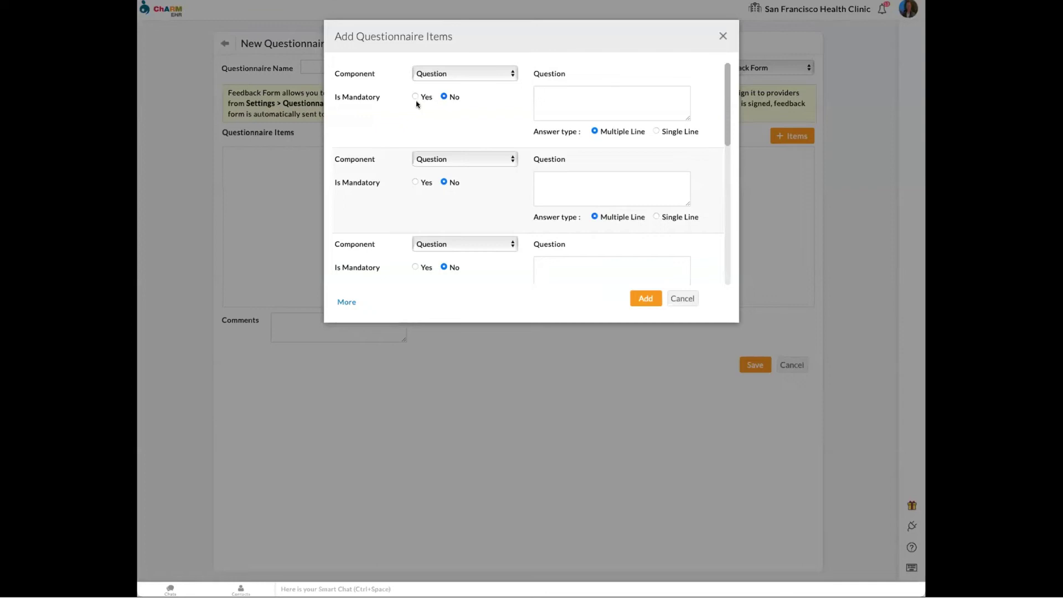
pyautogui.click(464, 72)
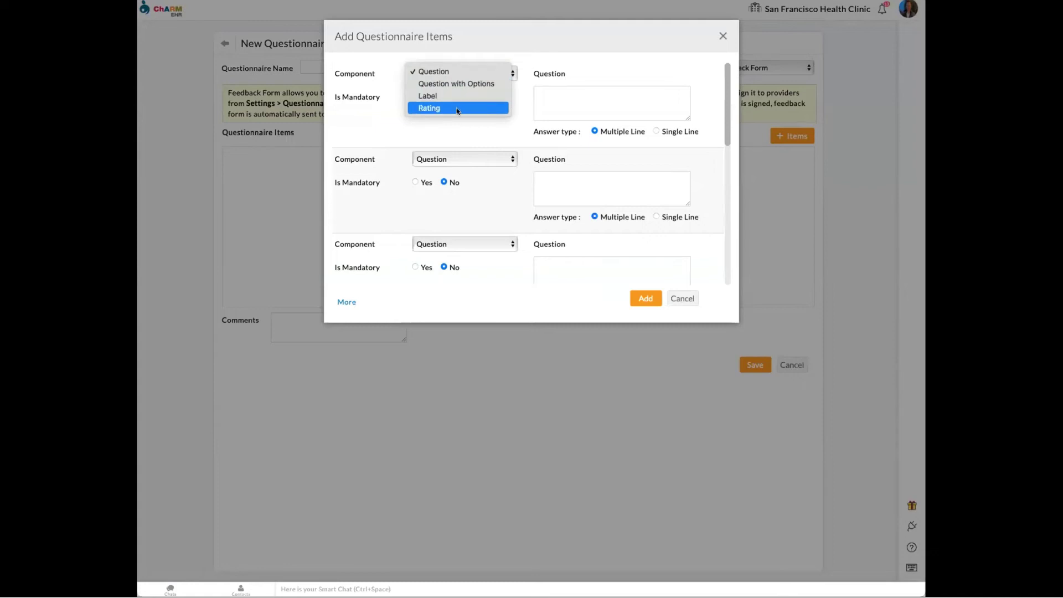
pyautogui.click(524, 49)
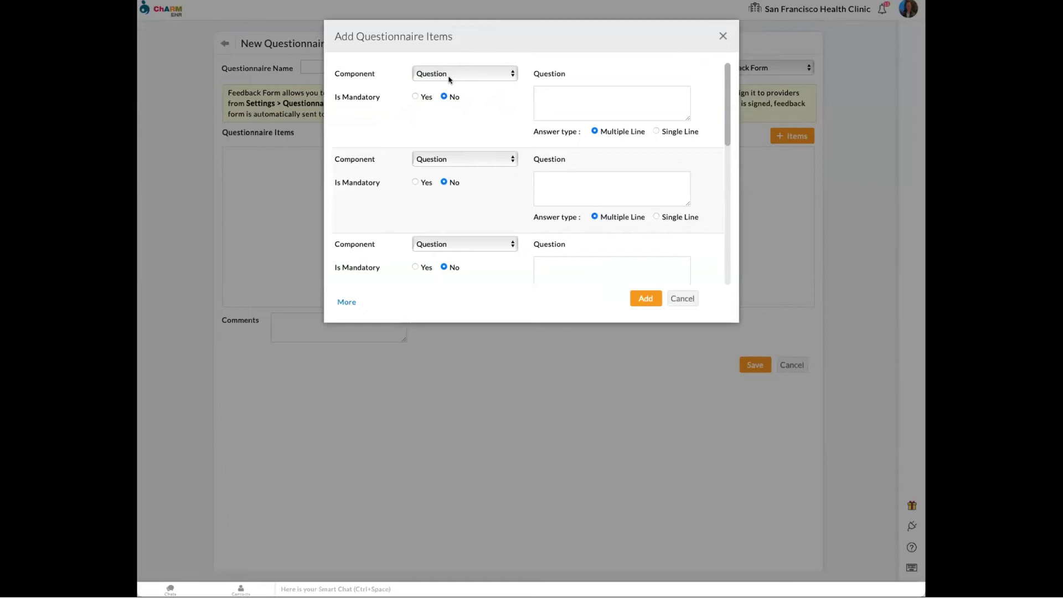
pyautogui.click(722, 37)
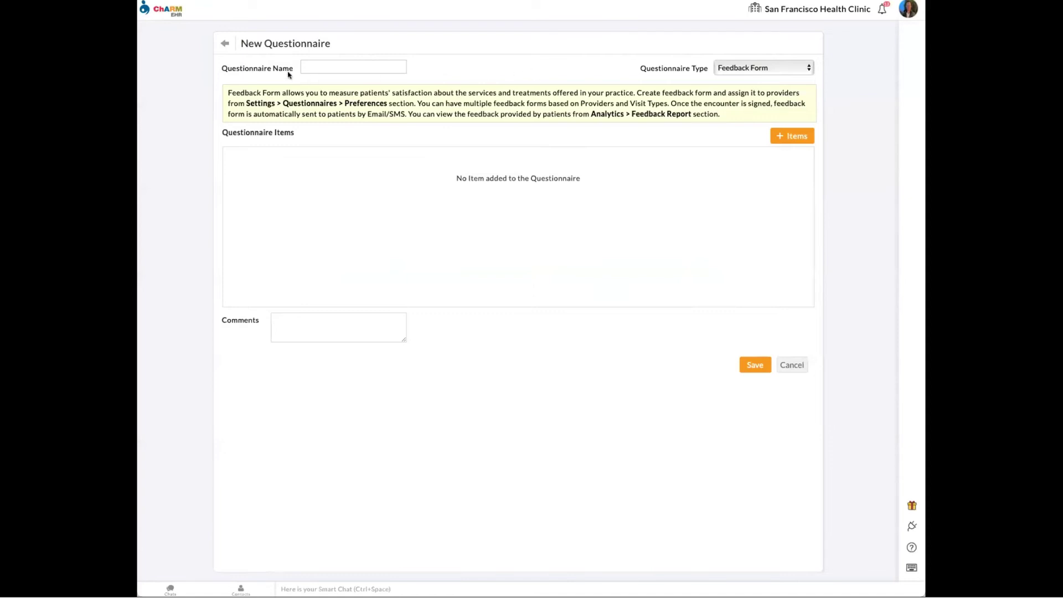
pyautogui.click(228, 44)
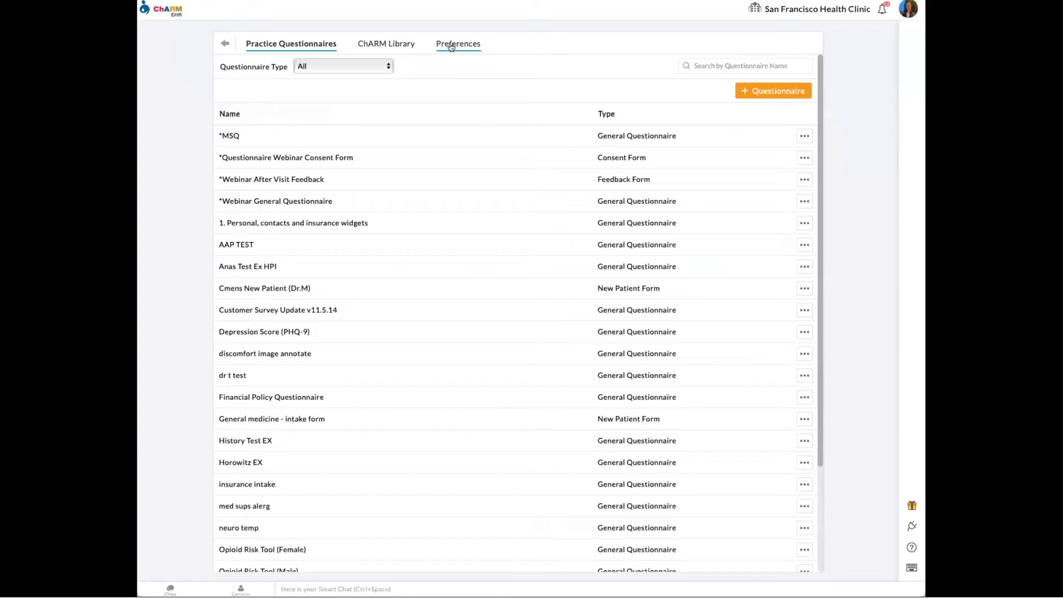
pyautogui.click(460, 45)
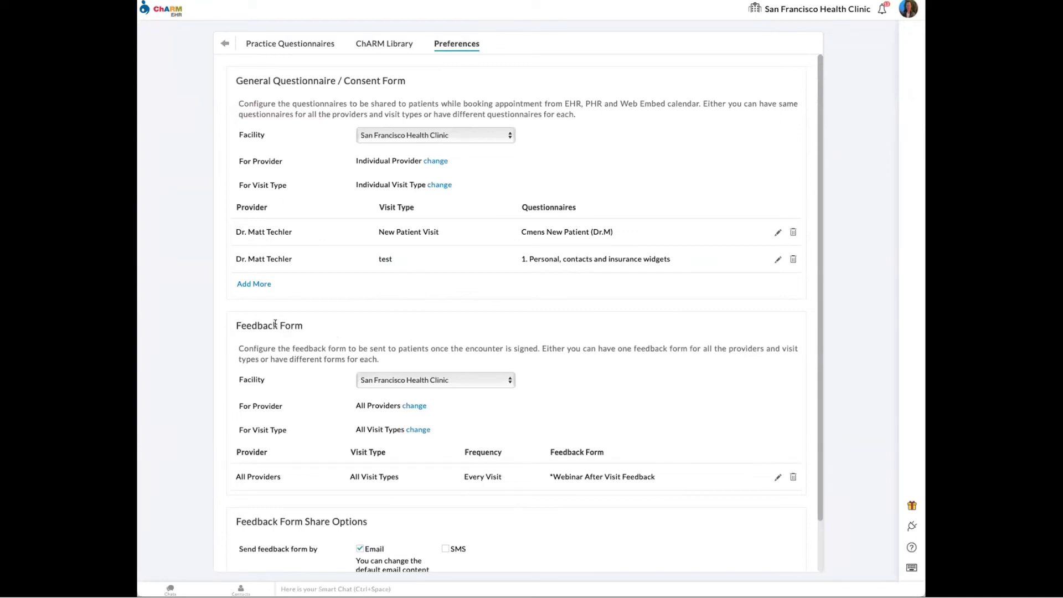
# - Check Respective Provider on the *Webinar After Visit Feedback preference and close the editor
pyautogui.scroll(-1, 327, 335)
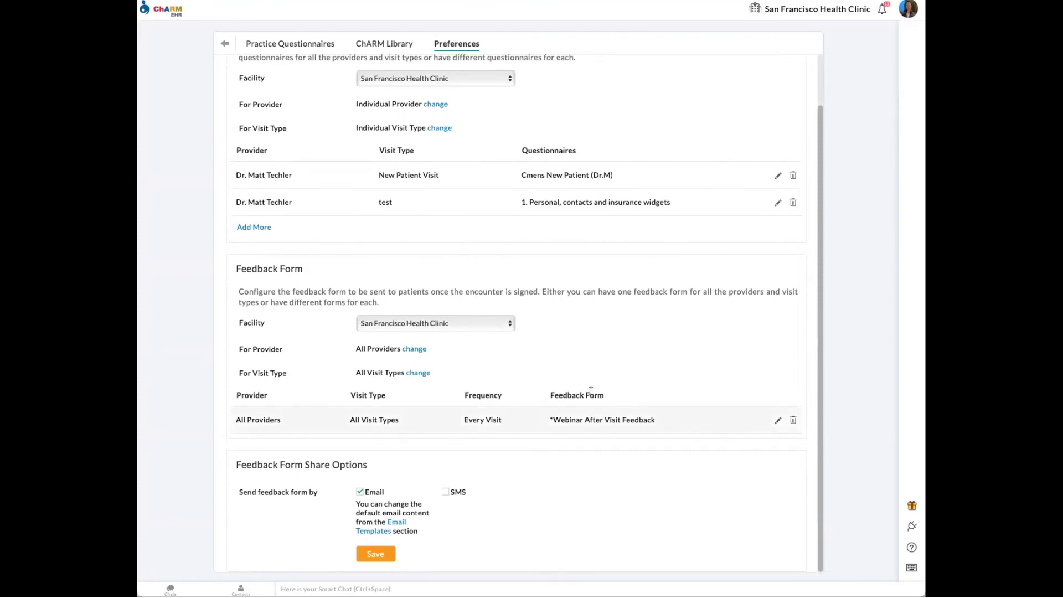
pyautogui.click(777, 420)
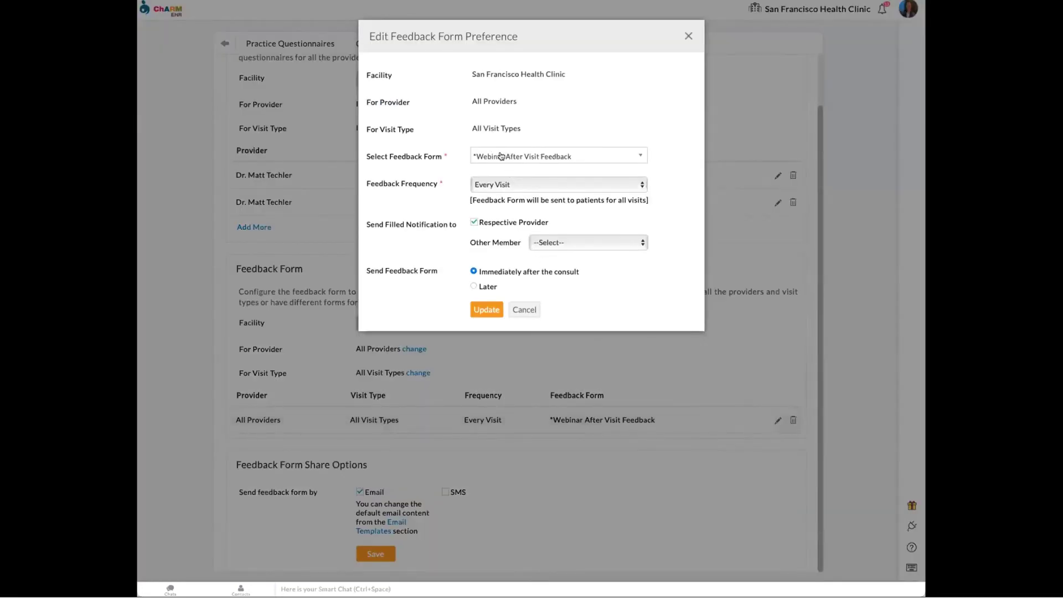
pyautogui.click(518, 157)
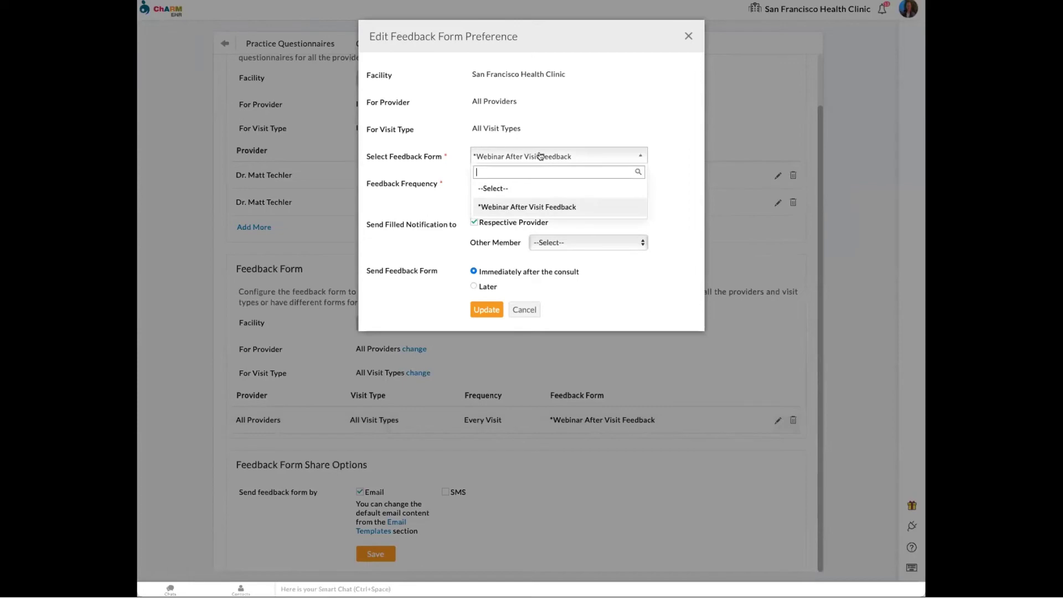
pyautogui.click(573, 125)
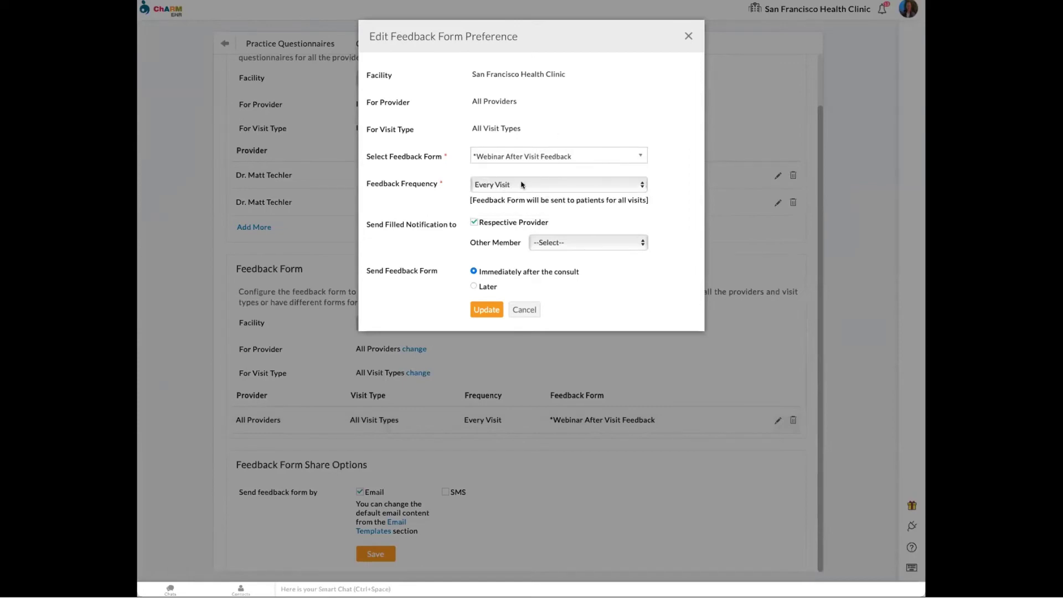
pyautogui.click(474, 221)
pyautogui.click(687, 37)
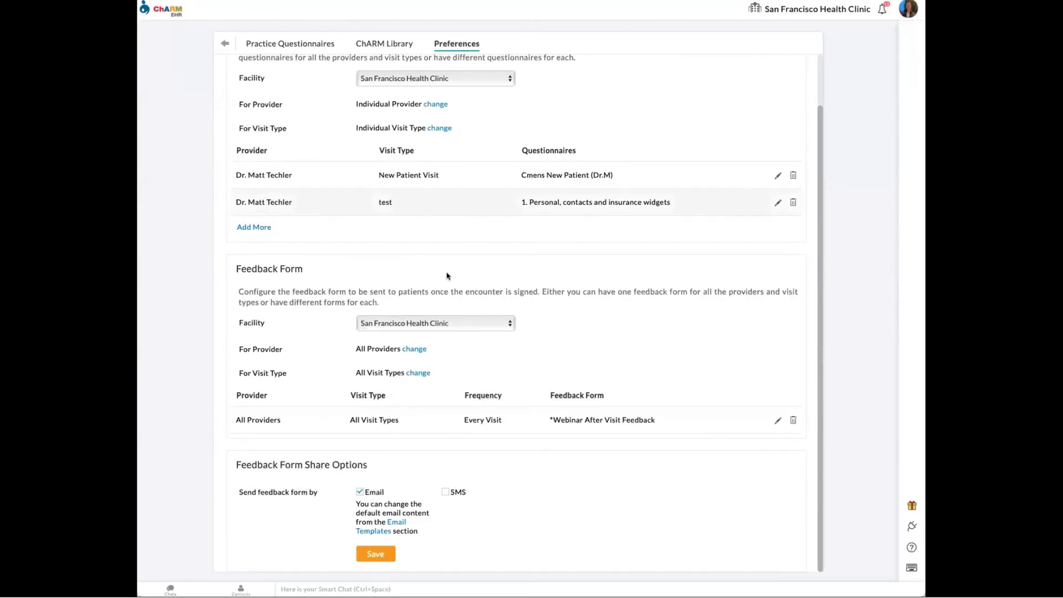
pyautogui.scroll(1, 446, 275)
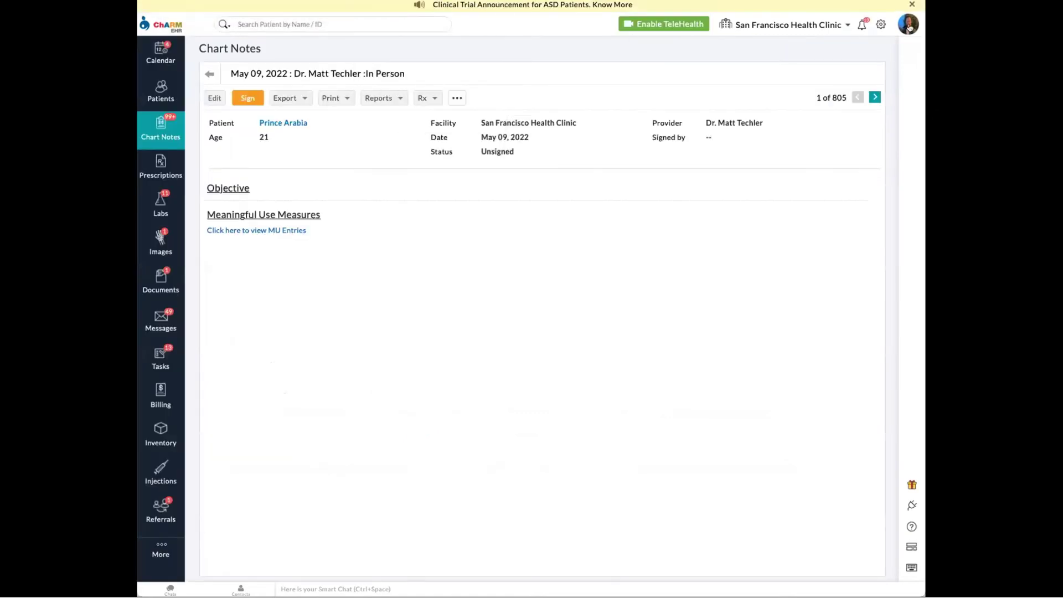
# - Sign out, then sign in with the patient's username and saved password
pyautogui.click(908, 25)
pyautogui.click(901, 73)
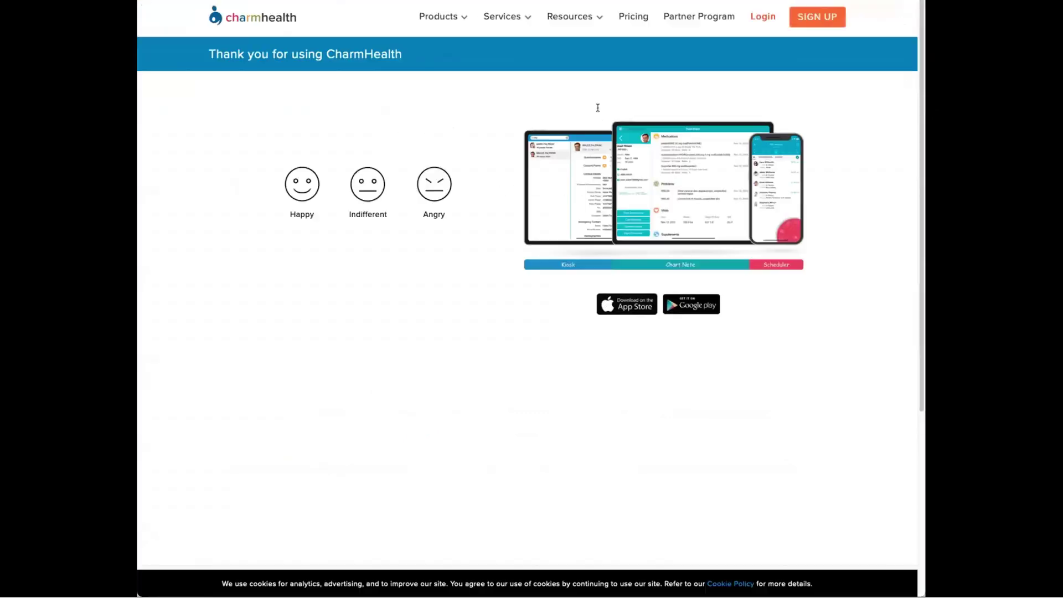
pyautogui.click(763, 19)
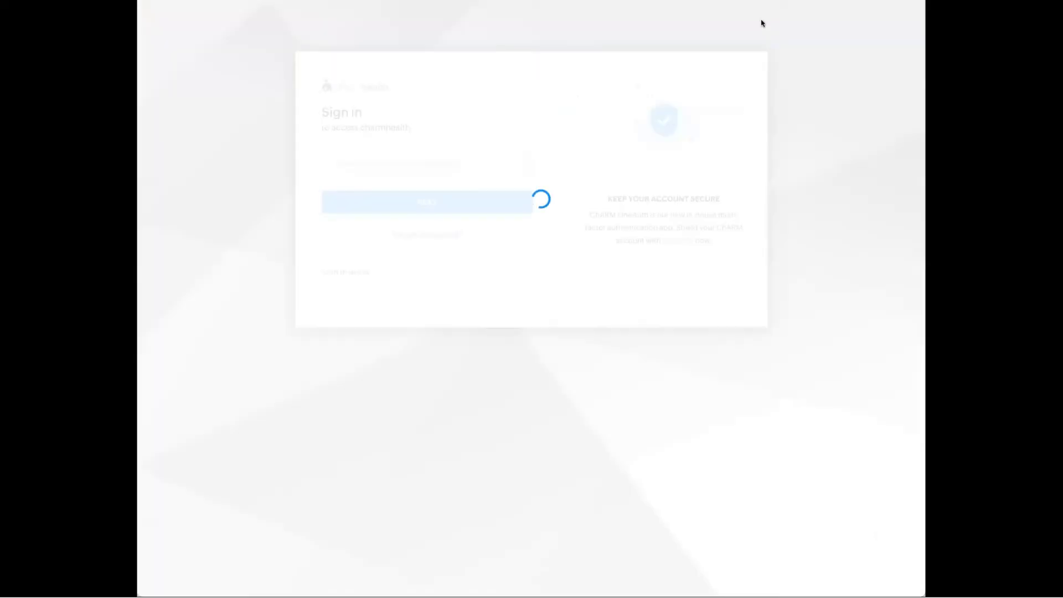
pyautogui.press('Return')
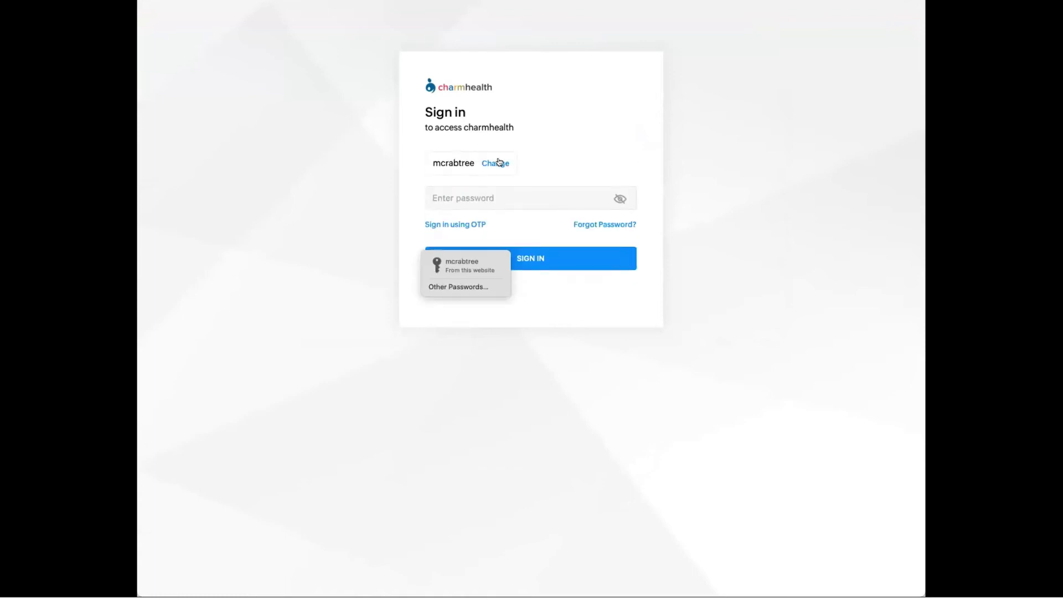
pyautogui.click(464, 266)
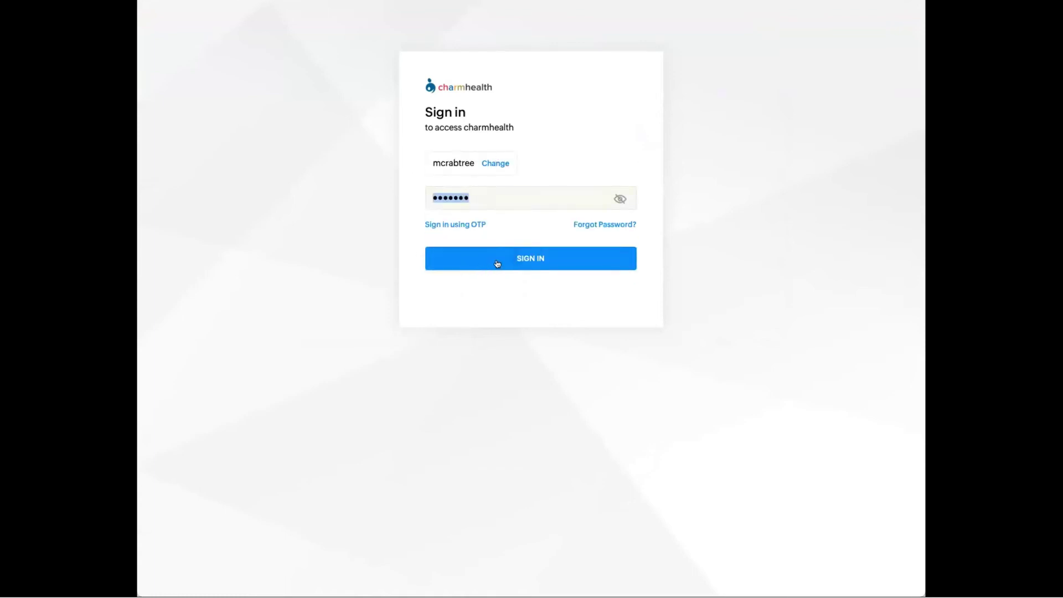
pyautogui.click(490, 258)
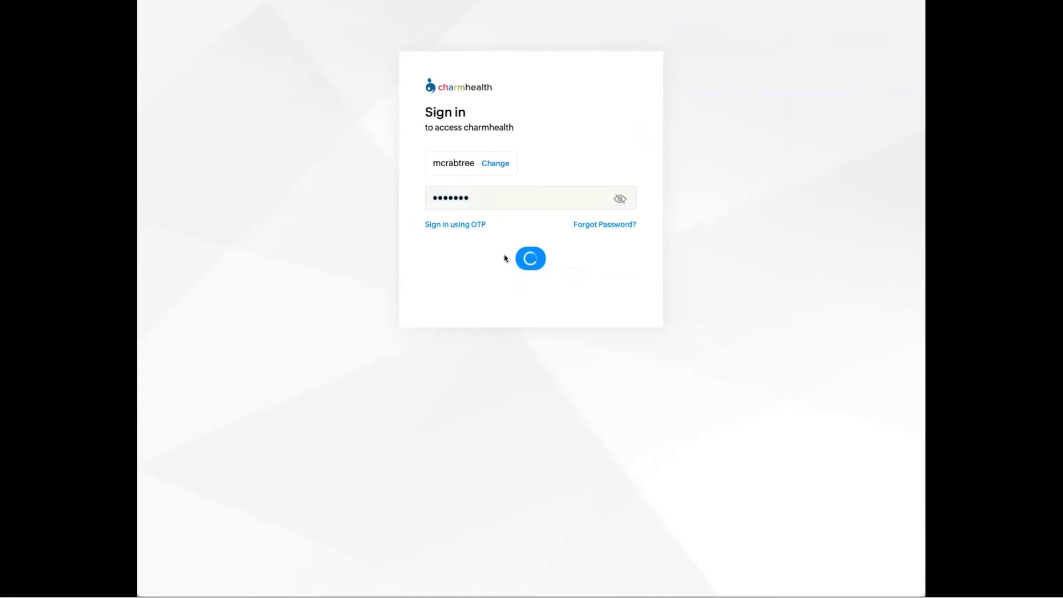
# - Enter the patient portal as the patient's own profile at San Francisco Health Clinic
pyautogui.click(470, 176)
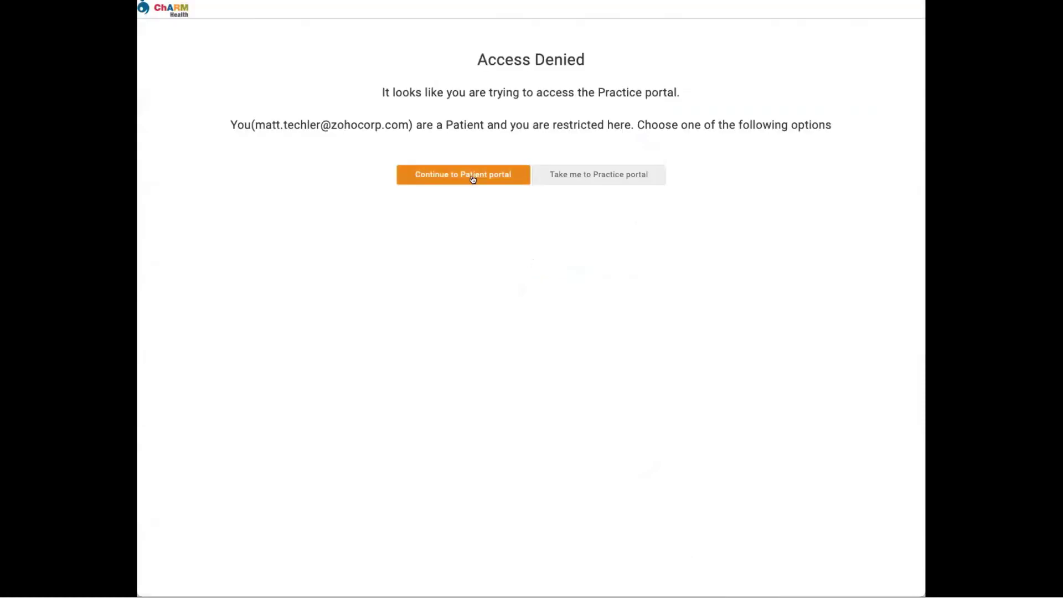
pyautogui.scroll(-6, 517, 236)
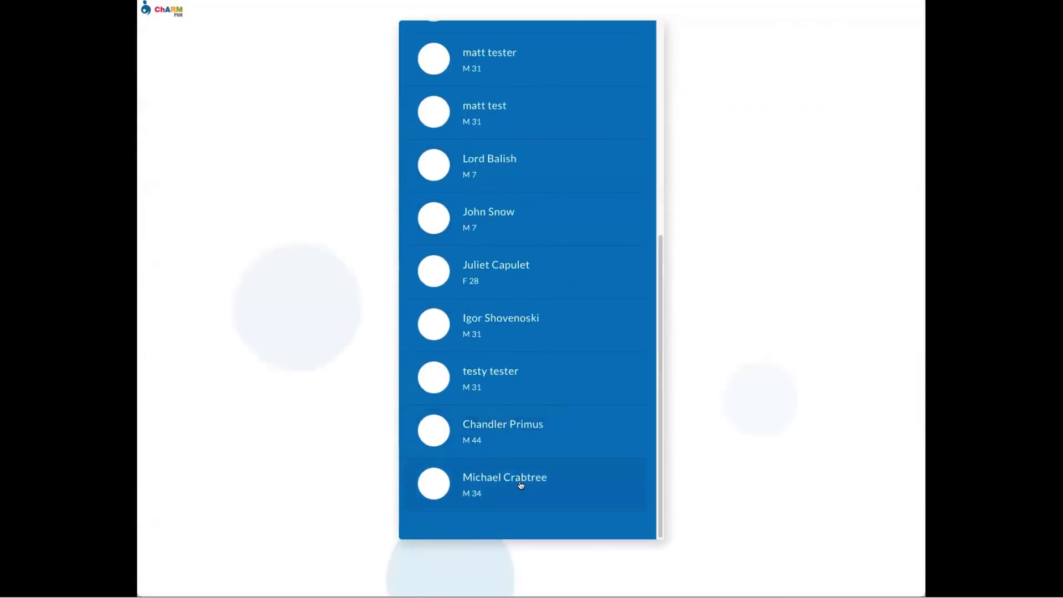
pyautogui.click(520, 481)
pyautogui.click(551, 88)
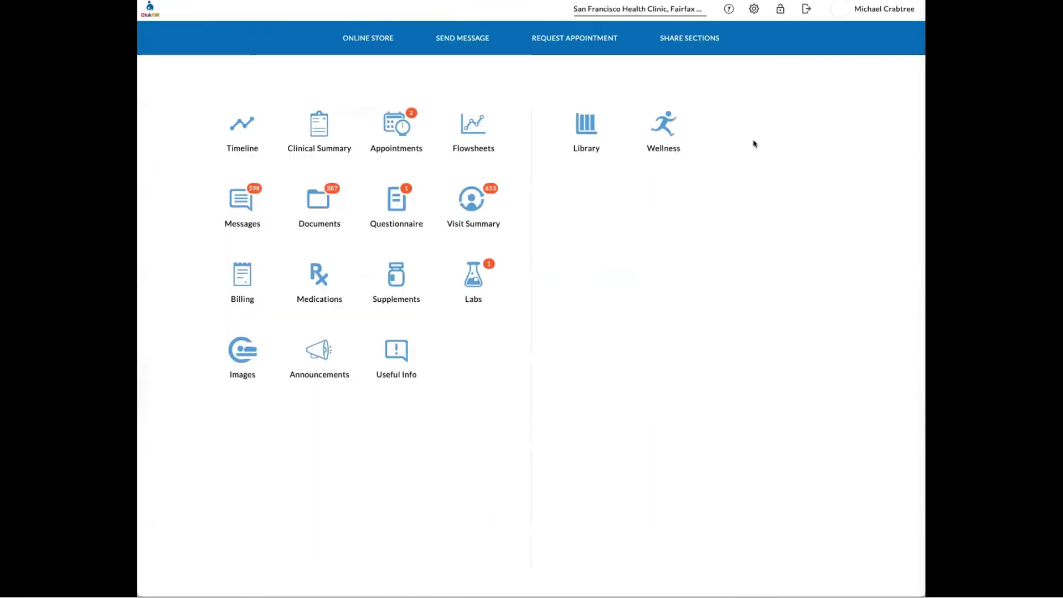
# - Fill in the new feedback with four stars, 'bedside man' and 'I'm telling everyone I know', then submit it
pyautogui.click(391, 207)
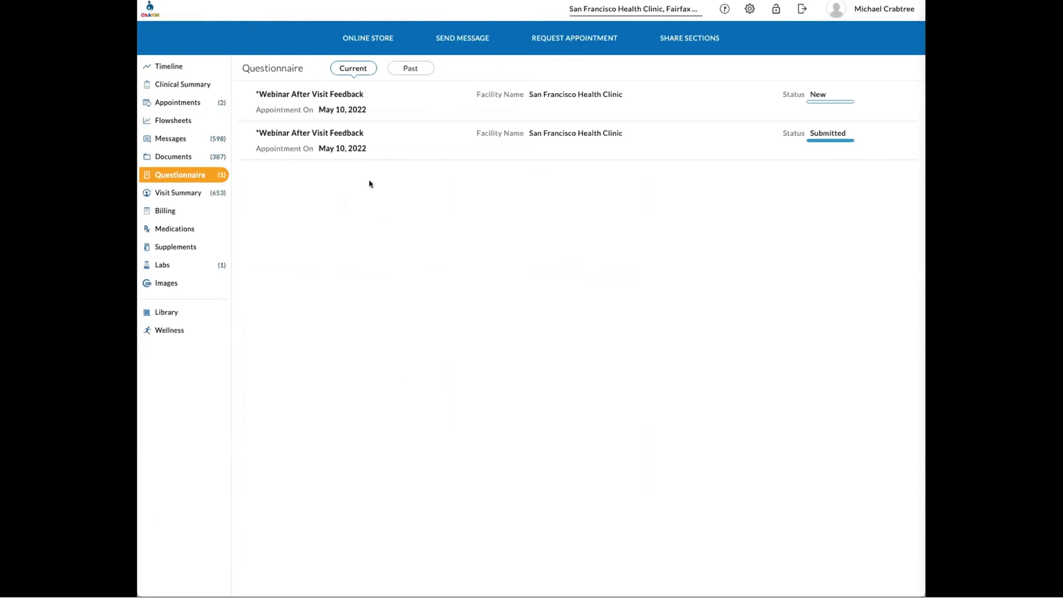
pyautogui.click(446, 104)
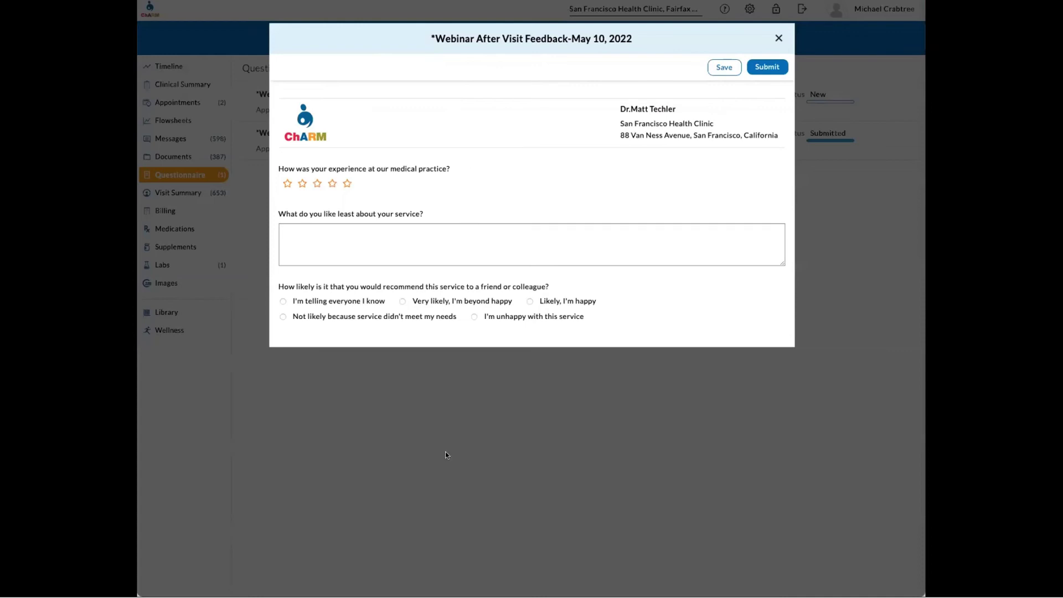
pyautogui.click(332, 183)
pyautogui.click(366, 243)
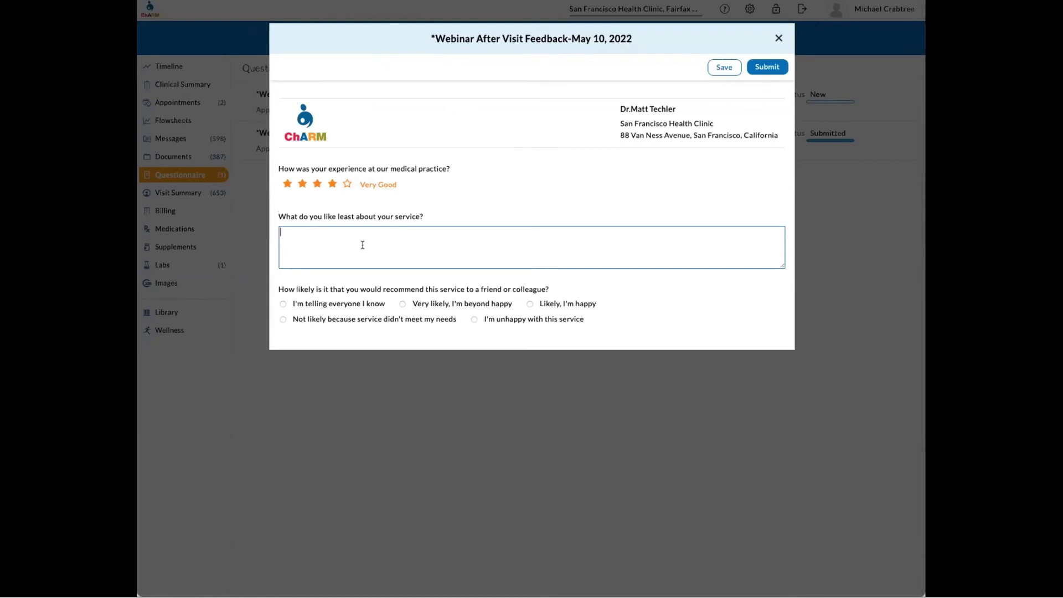
pyautogui.write('bedside manner')
pyautogui.click(283, 304)
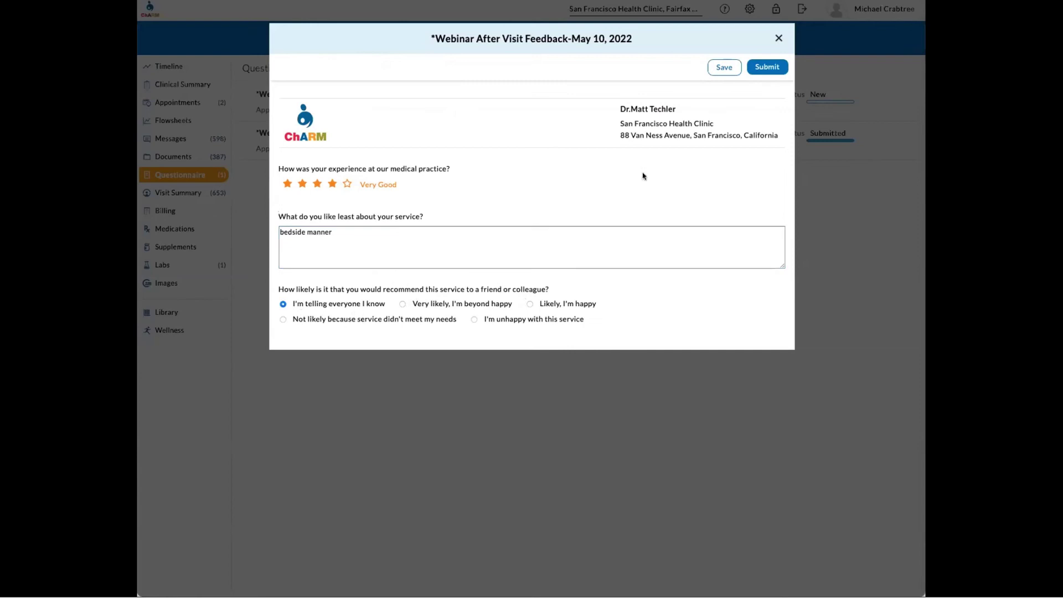
pyautogui.click(760, 69)
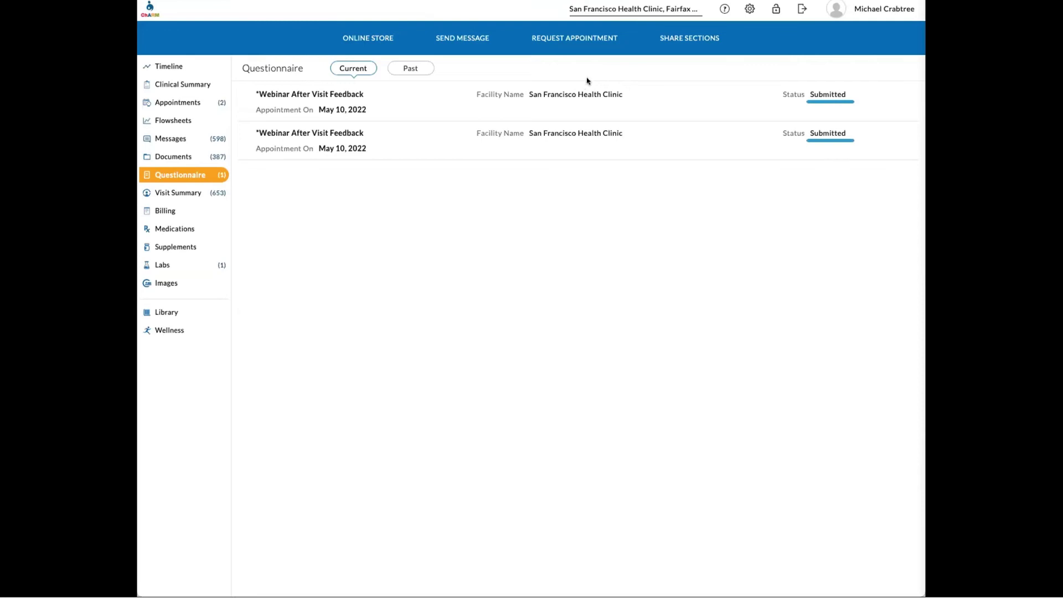
pyautogui.click(878, 16)
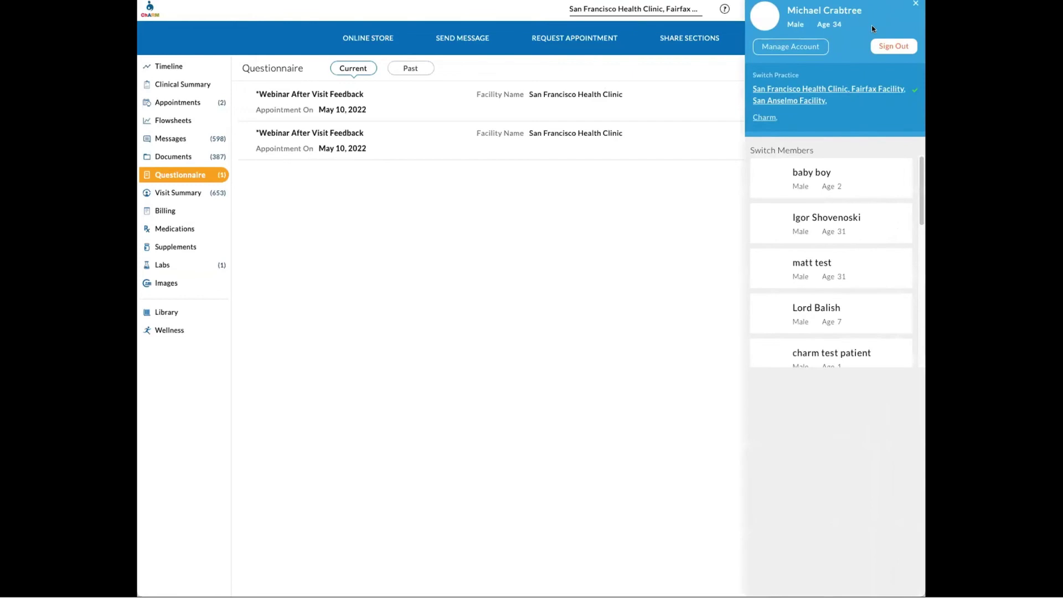
# - Sign out of the patient portal and log in with the practice username and saved password to San Francisco Health Clinic
pyautogui.click(889, 47)
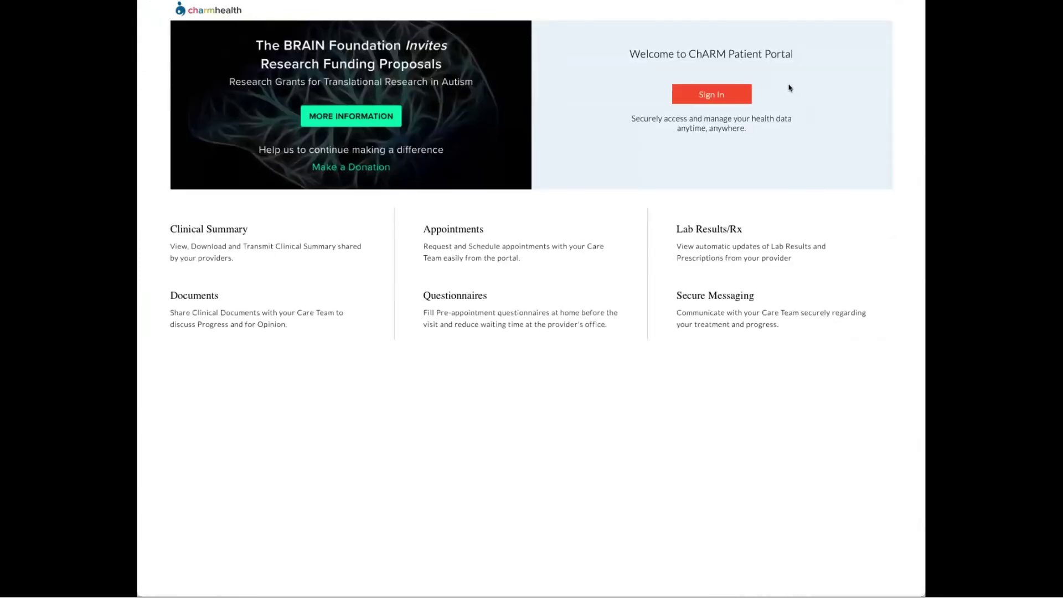
pyautogui.click(714, 96)
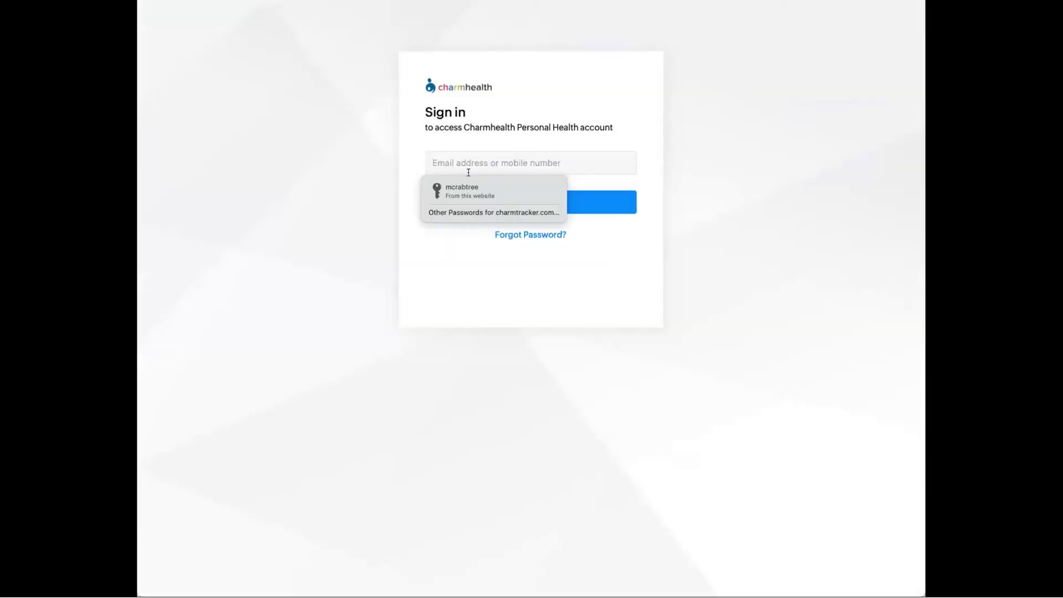
pyautogui.press('Return')
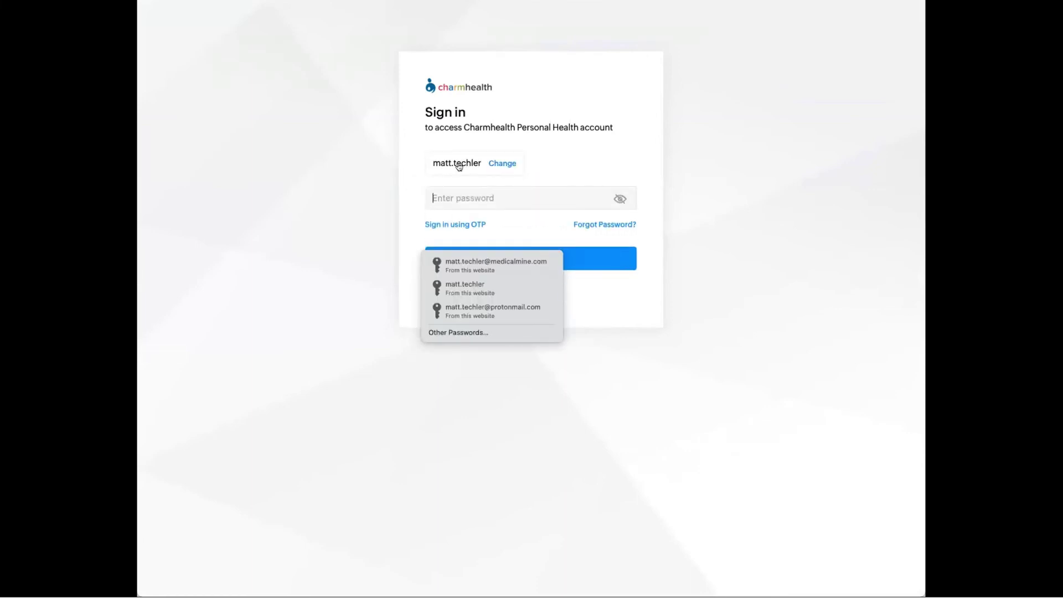
pyautogui.click(480, 275)
pyautogui.click(493, 261)
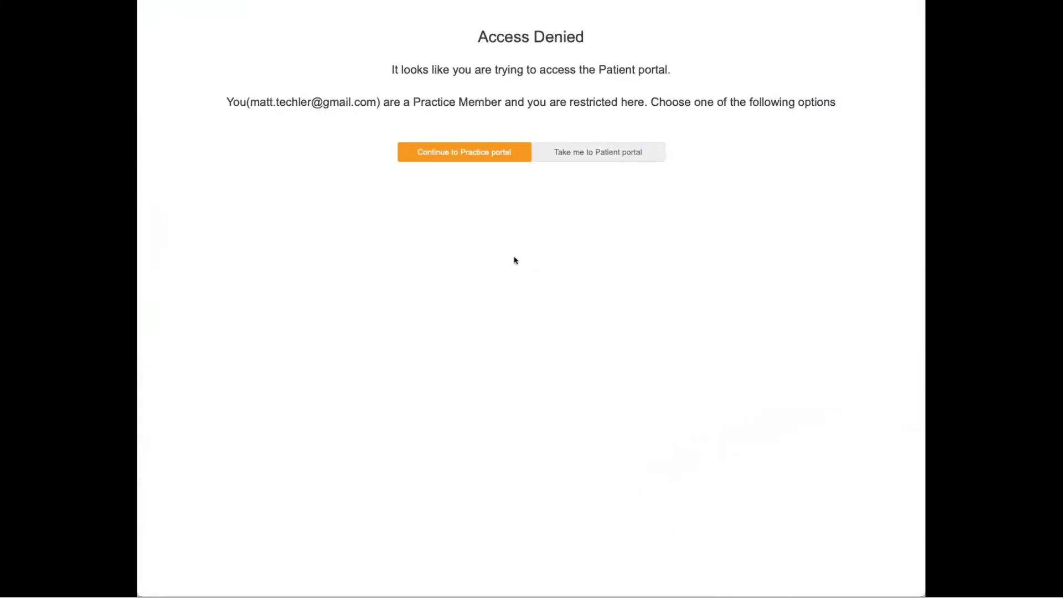
pyautogui.click(470, 153)
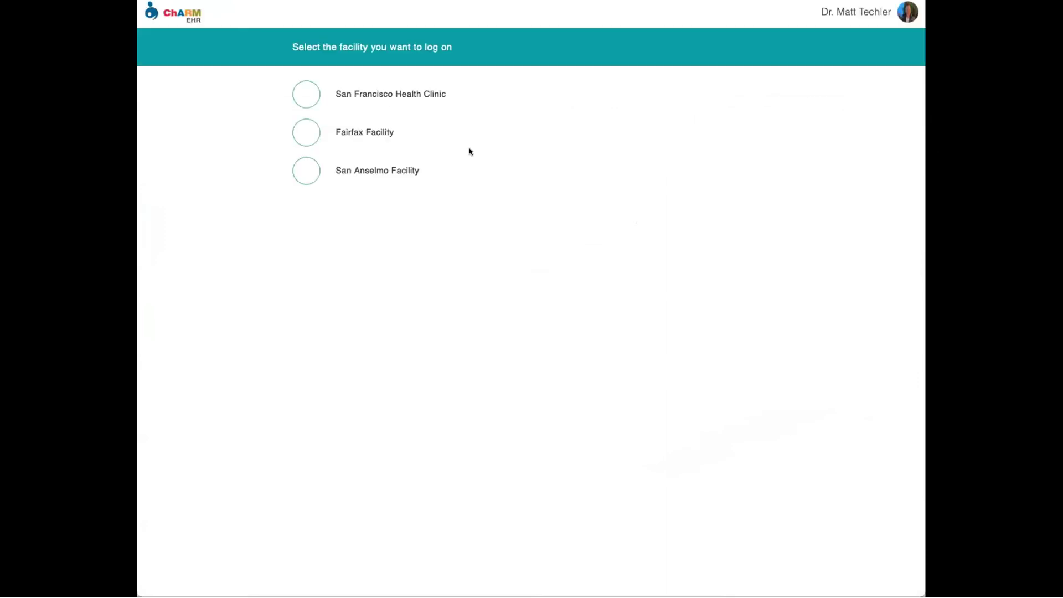
pyautogui.click(403, 97)
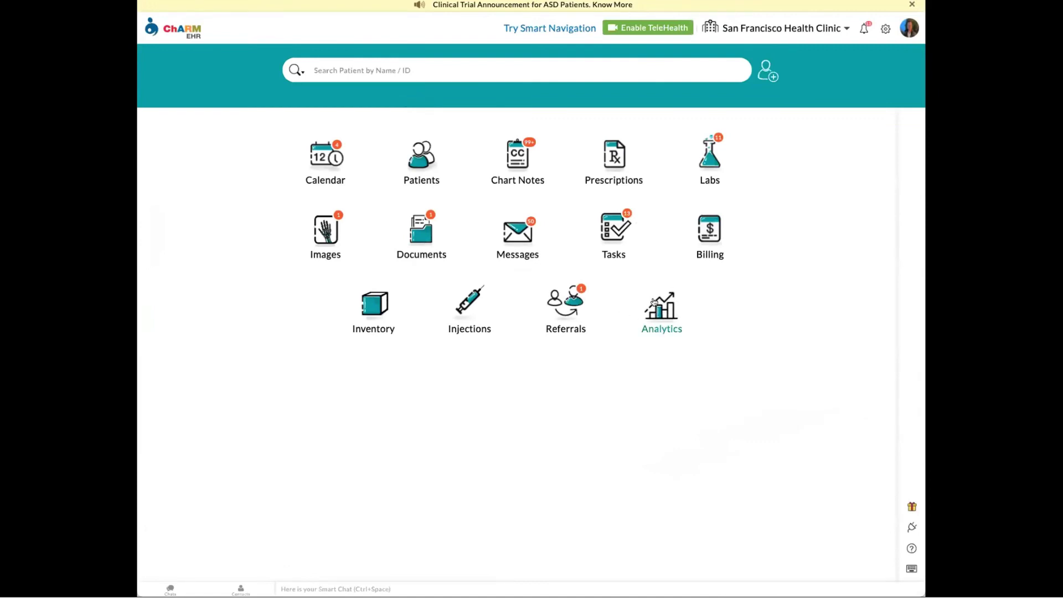
pyautogui.click(679, 313)
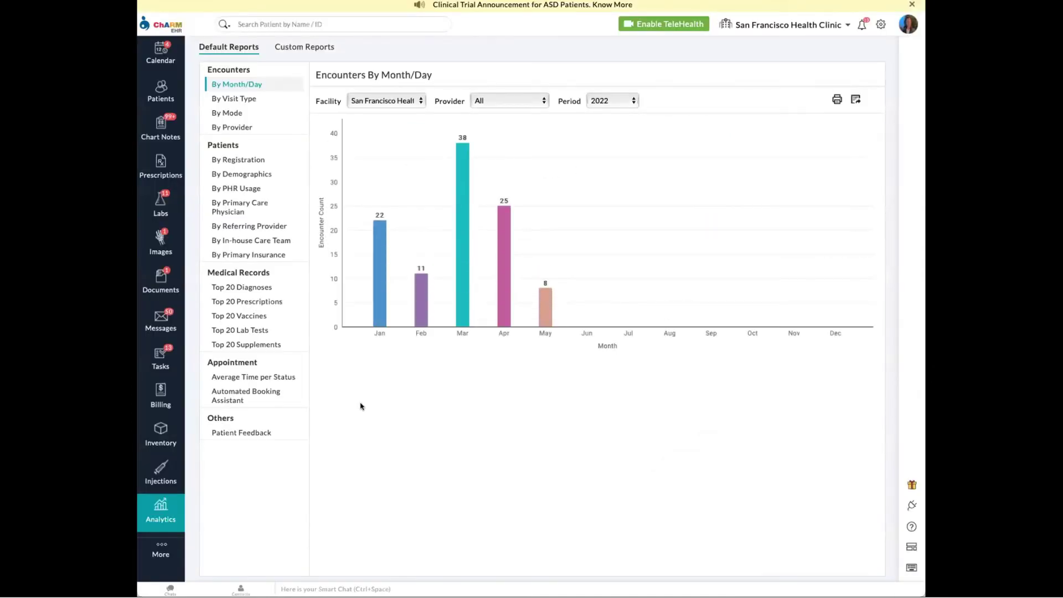
# - Show the Patient Feedback report, view a donut segment's records, then return to the charts
pyautogui.click(251, 434)
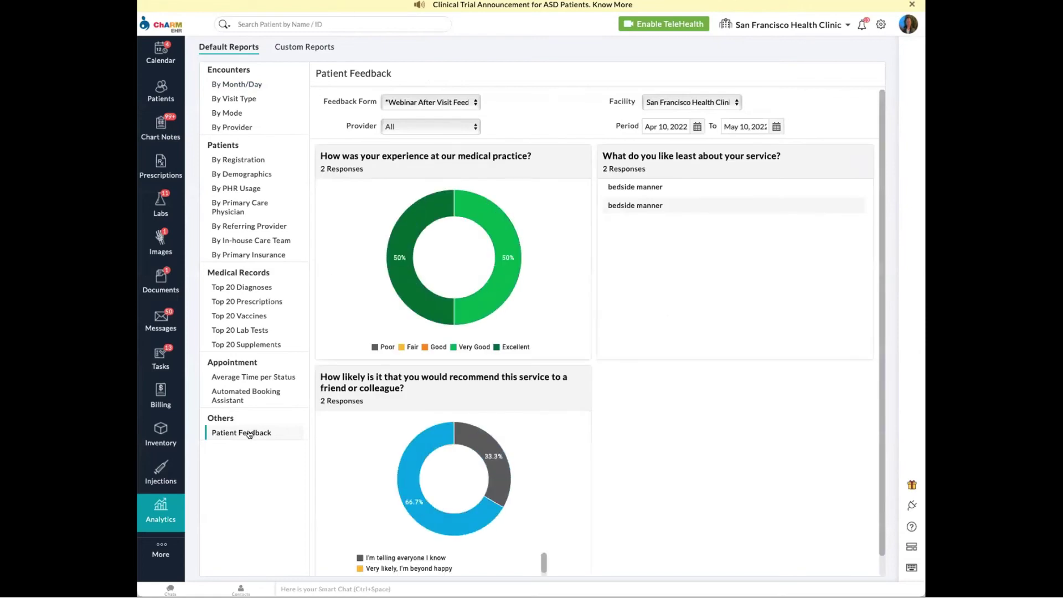
pyautogui.scroll(-1, 635, 421)
pyautogui.scroll(1, 636, 421)
pyautogui.moveTo(472, 319)
pyautogui.moveTo(499, 241)
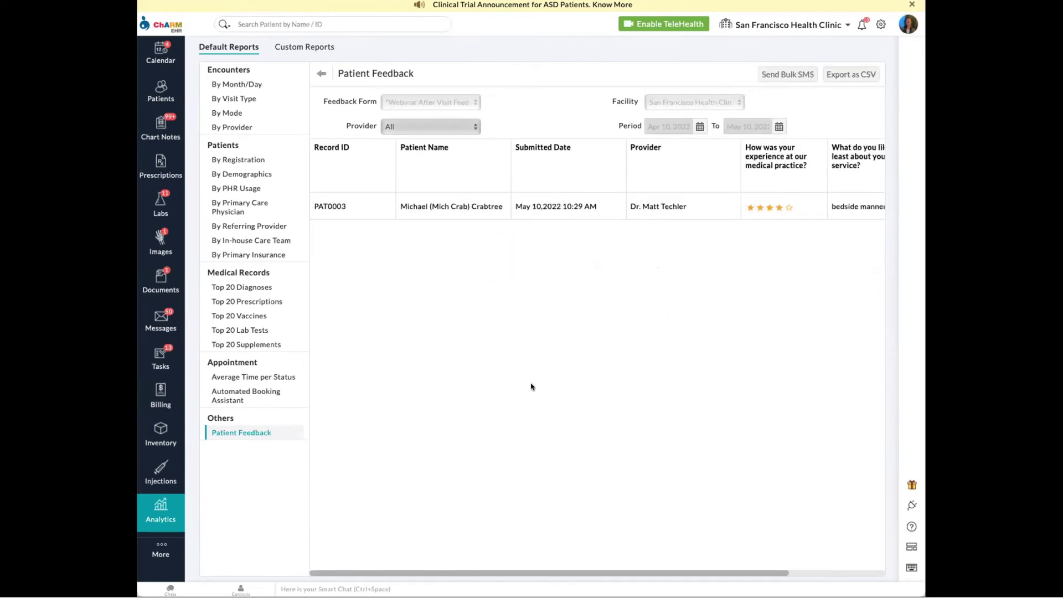
pyautogui.click(322, 77)
# - Go to the practice settings and open the Practice Questionnaires list
pyautogui.scroll(-1, 631, 382)
pyautogui.scroll(1, 632, 393)
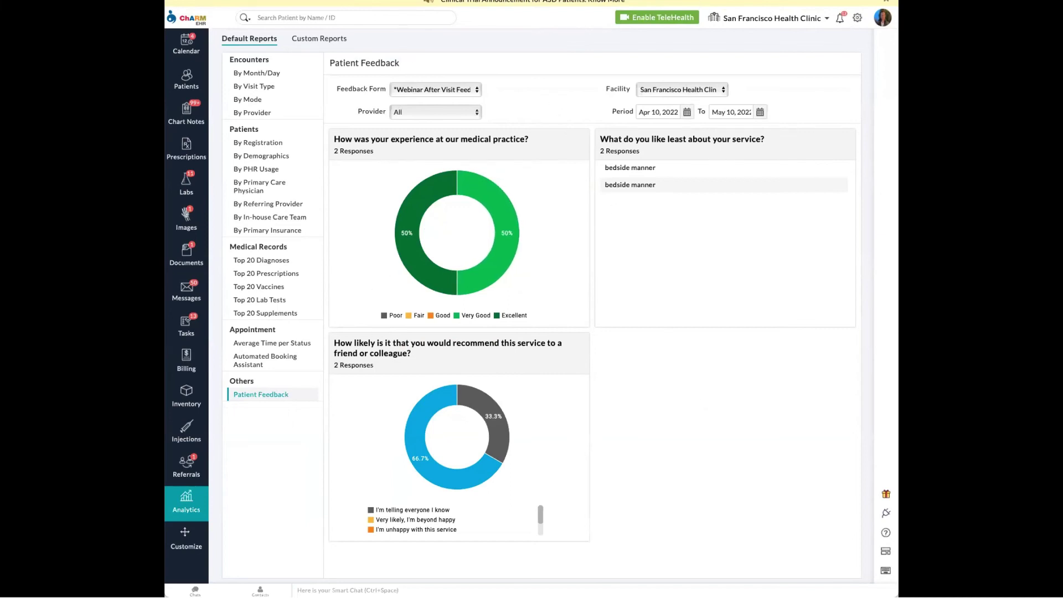
pyautogui.click(856, 19)
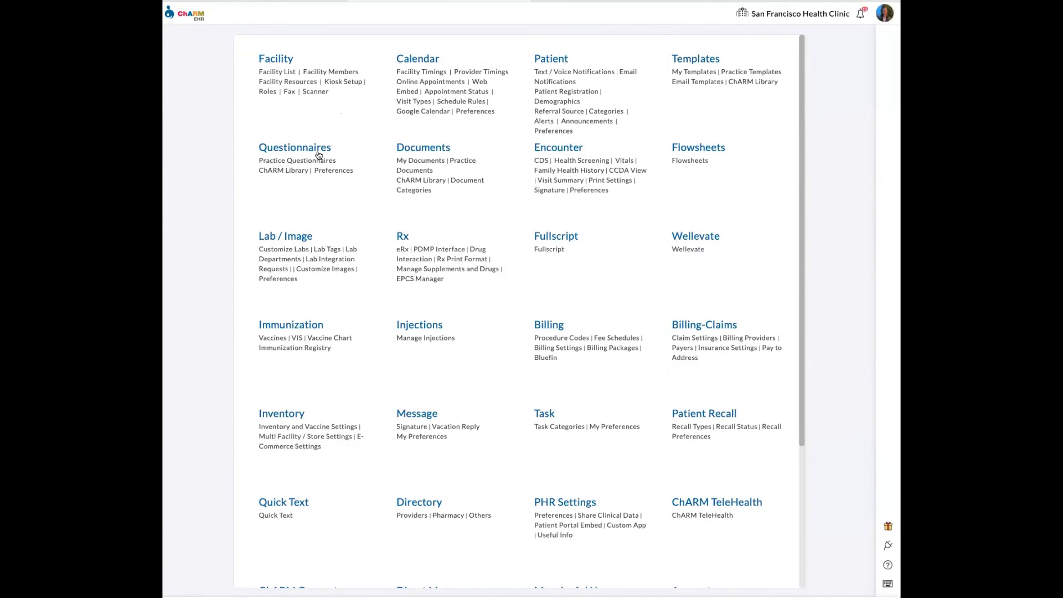
pyautogui.click(308, 161)
# - Start a new questionnaire and make its first item a Label with an enlarged text box
pyautogui.click(772, 92)
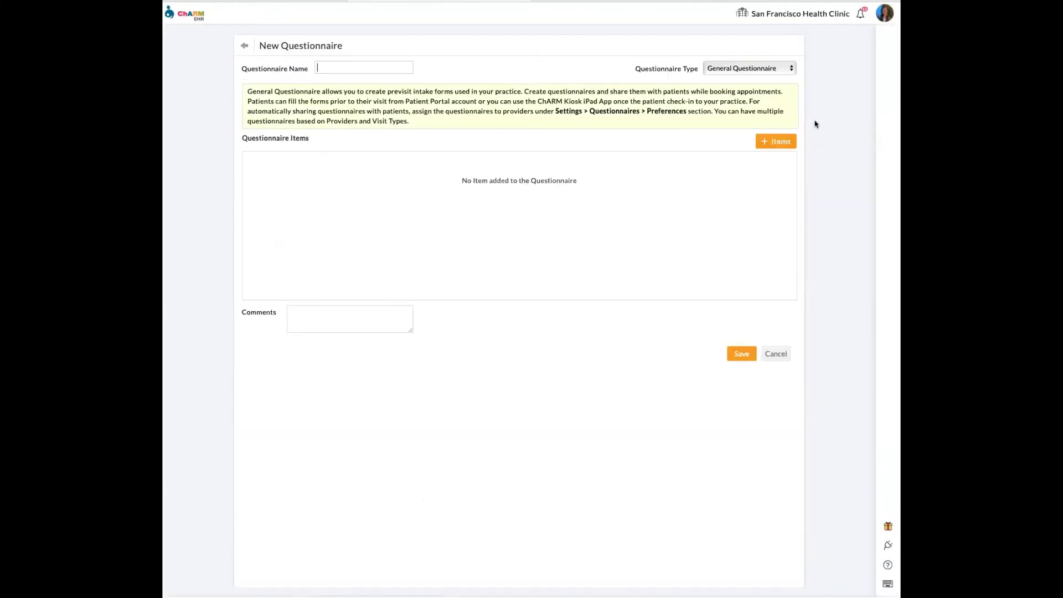
pyautogui.click(760, 143)
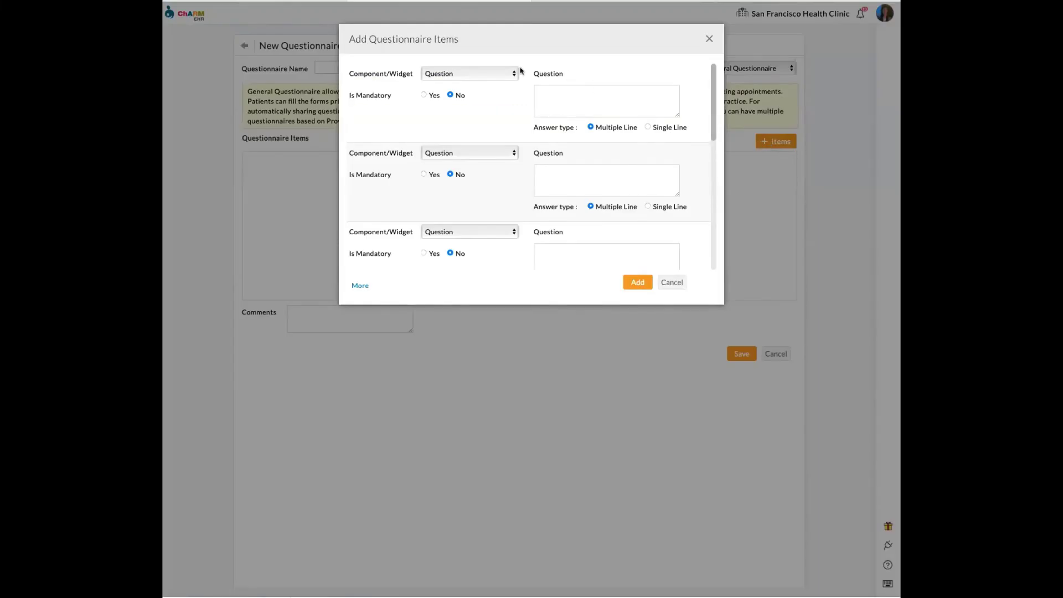
pyautogui.click(495, 74)
pyautogui.click(478, 116)
pyautogui.click(568, 99)
pyautogui.moveTo(676, 115); pyautogui.dragTo(664, 230)
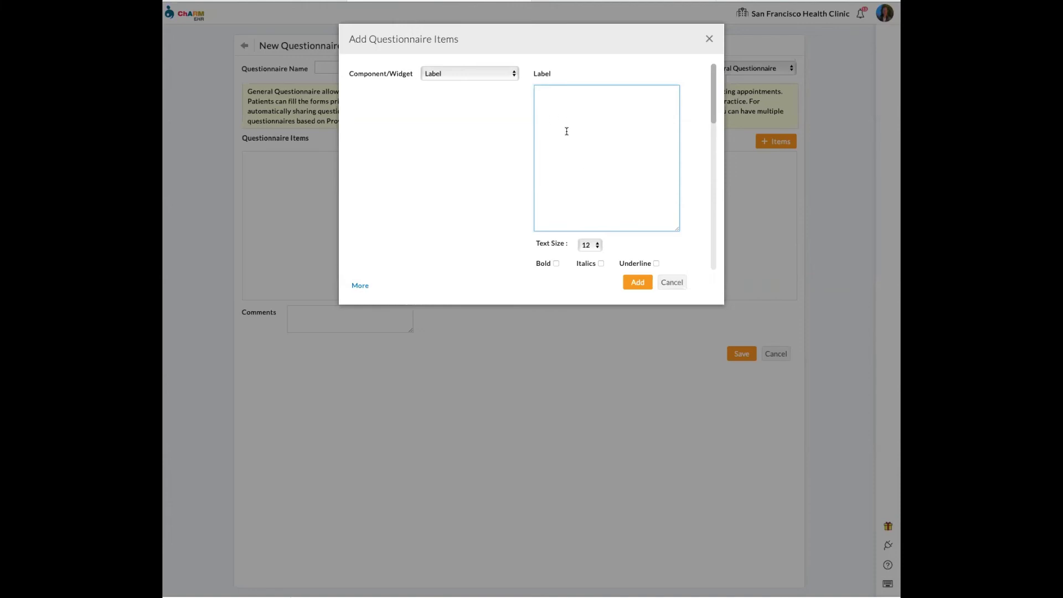
# - Set the next questionnaire item's component type to Signature
pyautogui.scroll(-3, 483, 145)
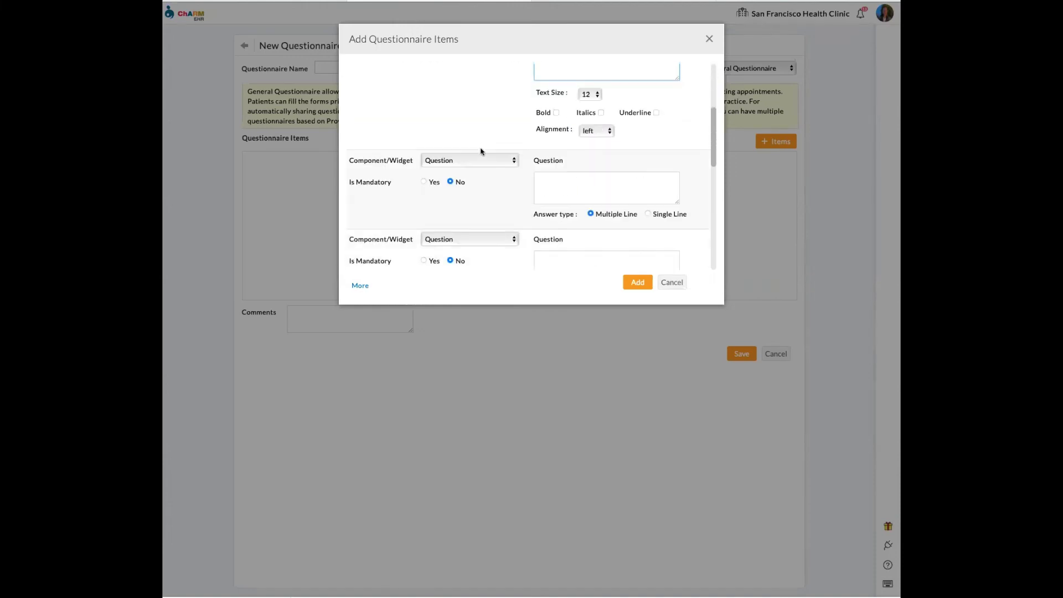
pyautogui.click(465, 160)
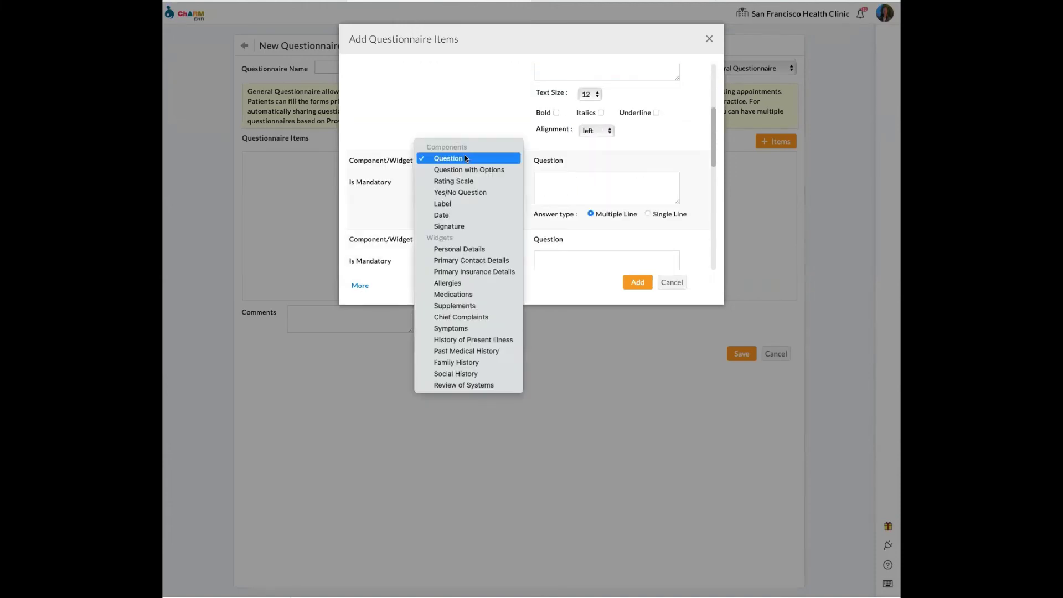
pyautogui.click(468, 227)
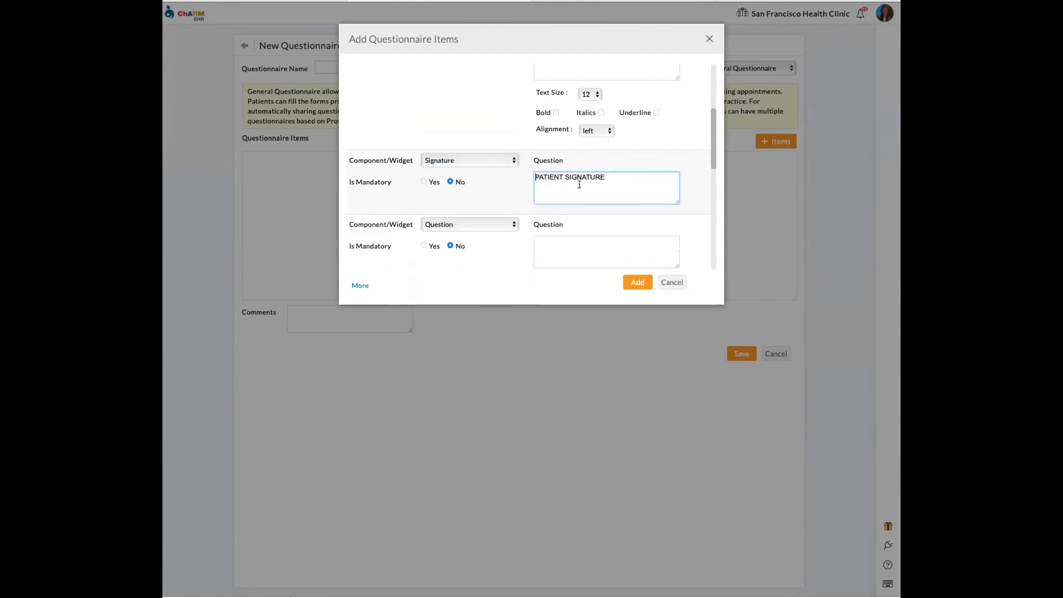
pyautogui.scroll(3, 569, 173)
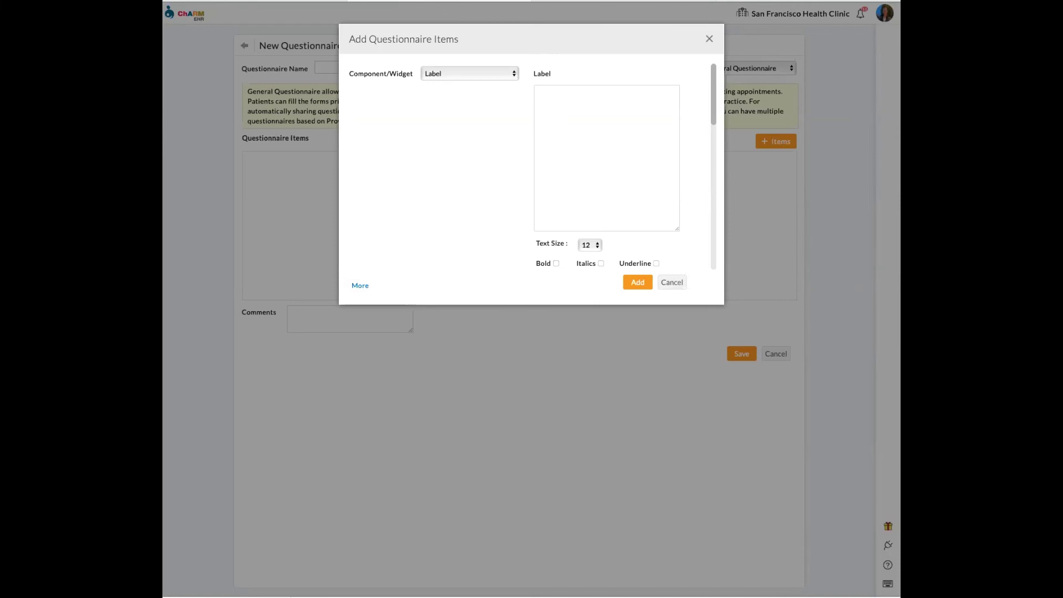
# - Switch the items to Allergies, Symptoms, then Date, and discard them without saving
pyautogui.click(463, 74)
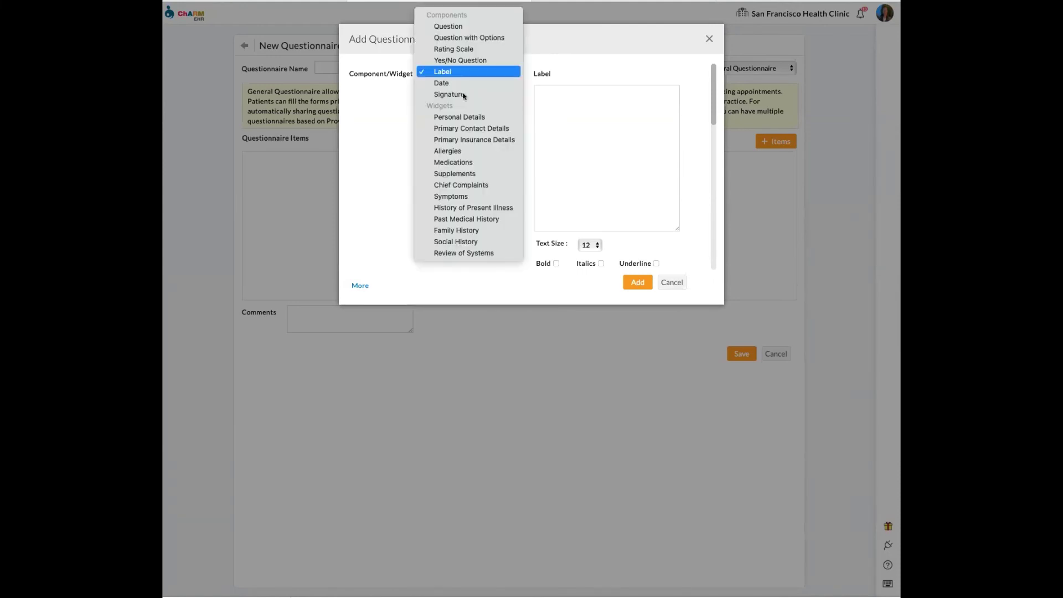
pyautogui.click(471, 152)
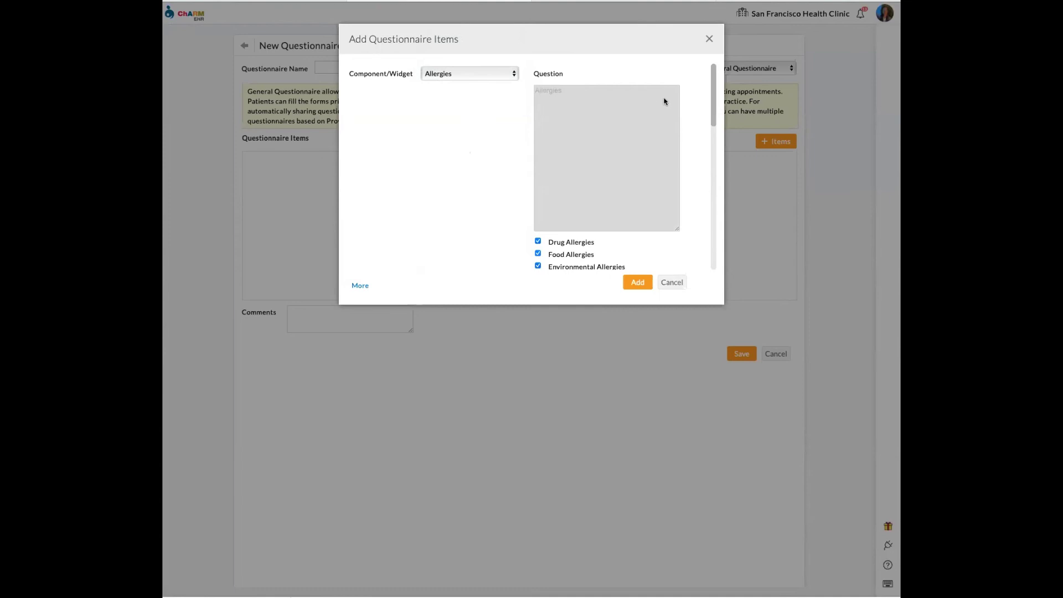
pyautogui.scroll(-3, 709, 105)
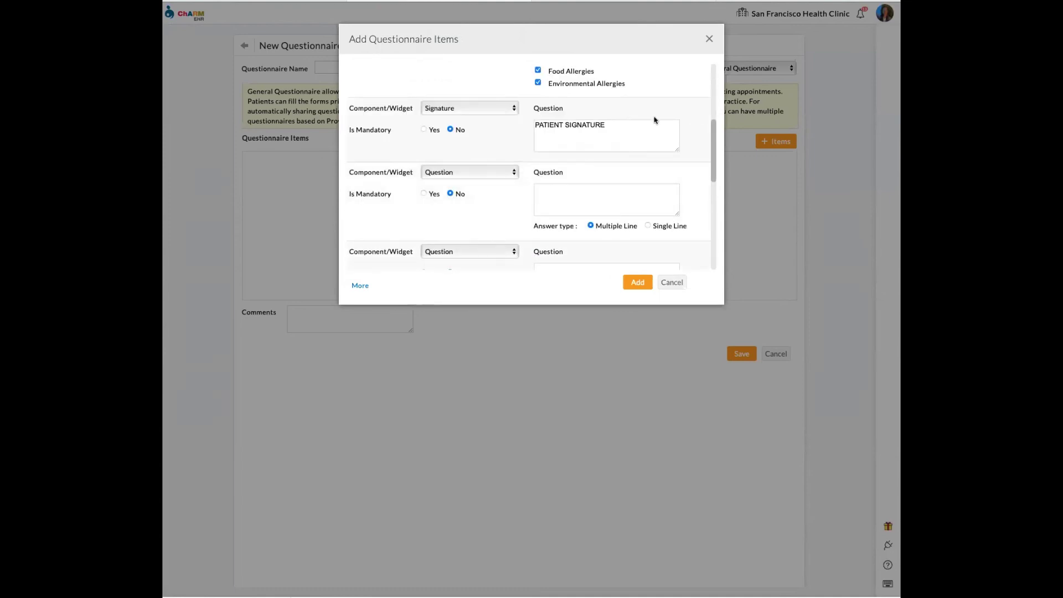
pyautogui.click(472, 111)
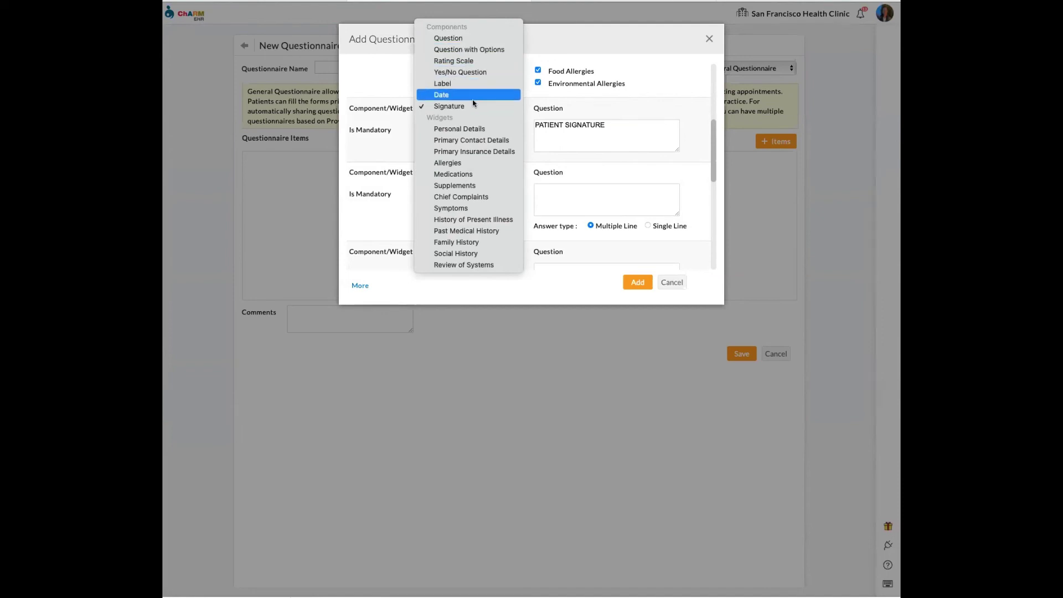
pyautogui.click(481, 208)
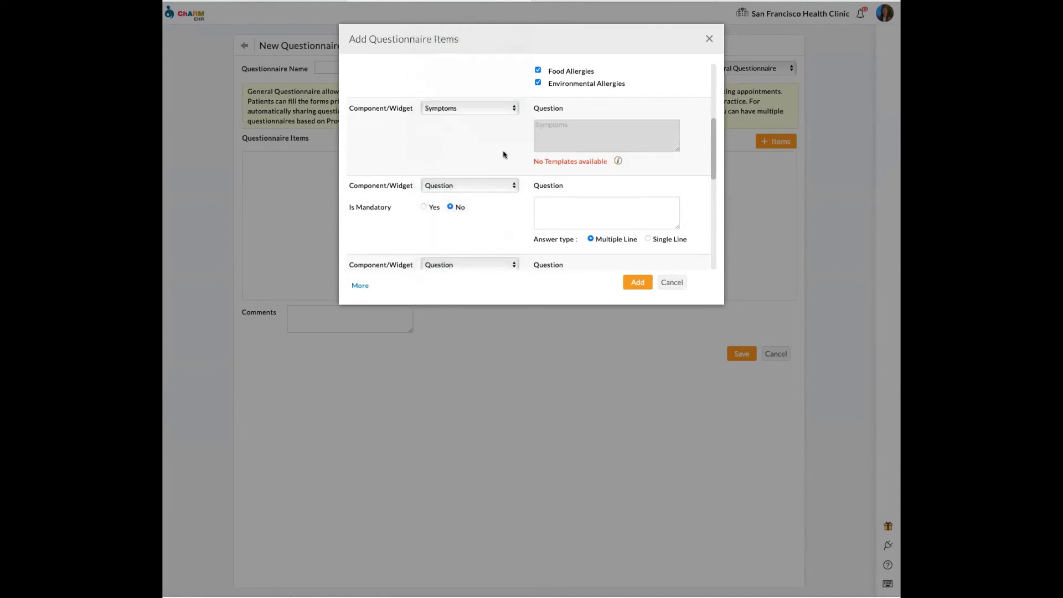
pyautogui.click(463, 109)
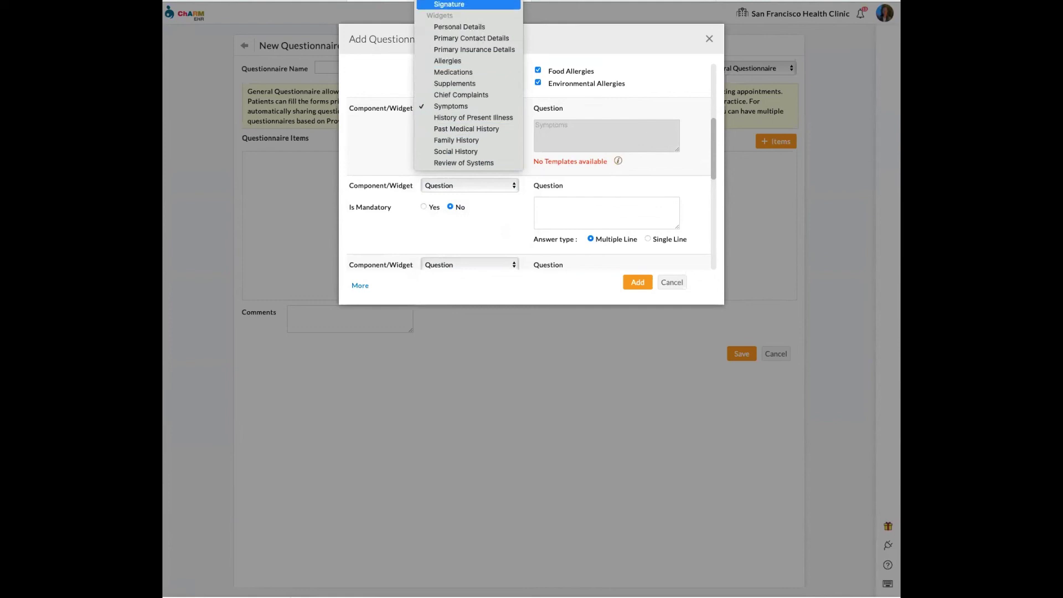
pyautogui.click(449, 4)
pyautogui.click(709, 38)
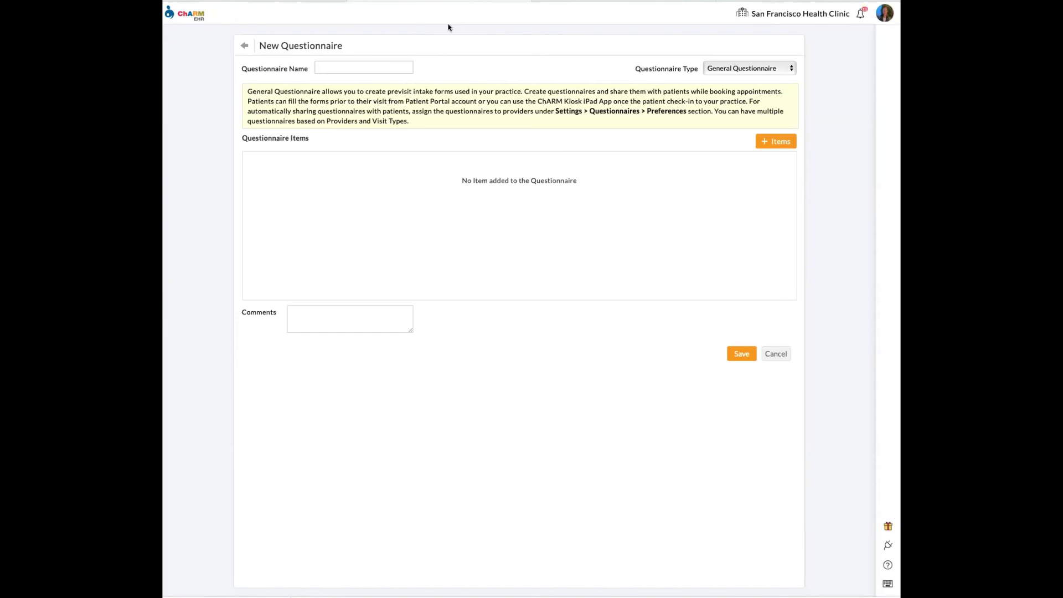
pyautogui.click(244, 46)
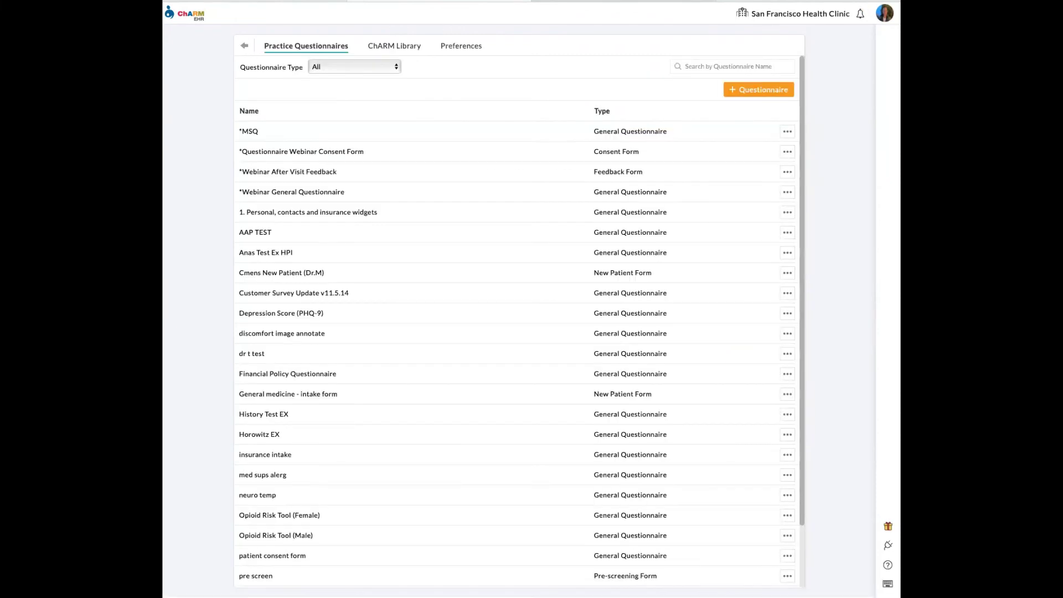
# - Return to Settings, view the Patient Feedback analytics report, and open Chart Notes
pyautogui.click(243, 47)
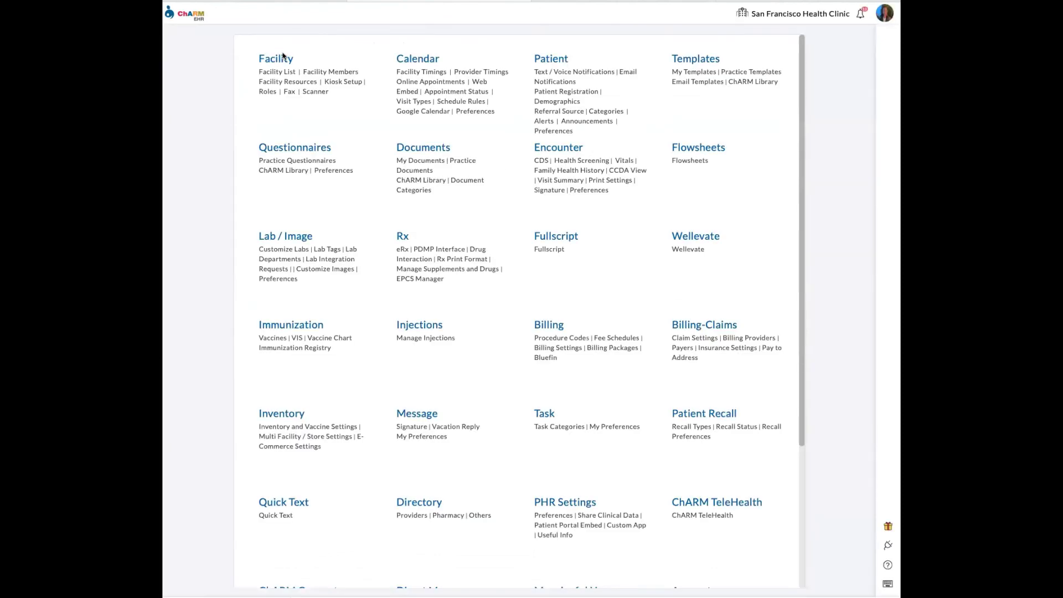
pyautogui.click(264, 3)
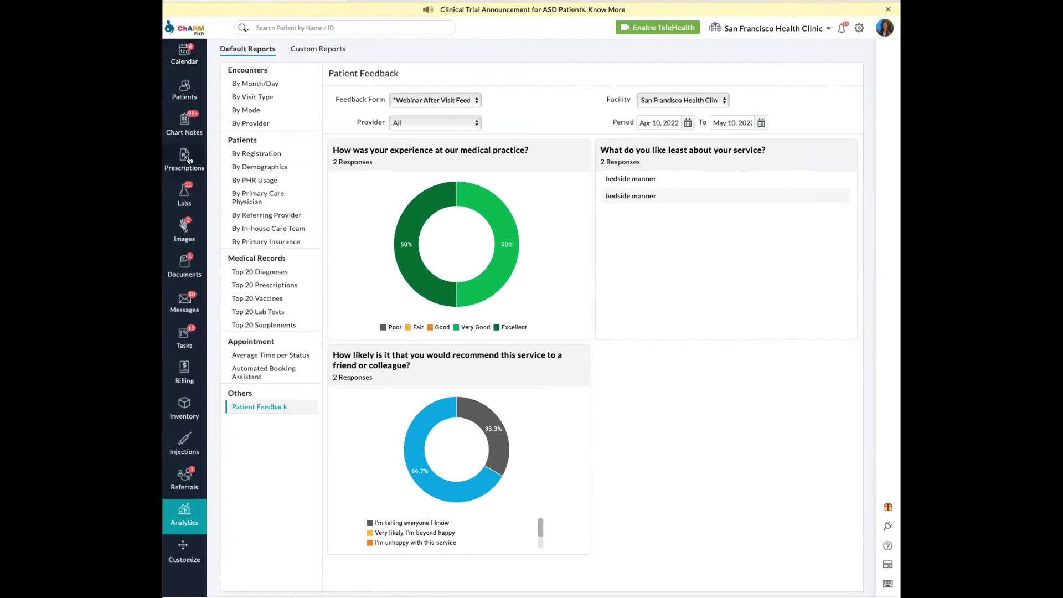
pyautogui.click(188, 129)
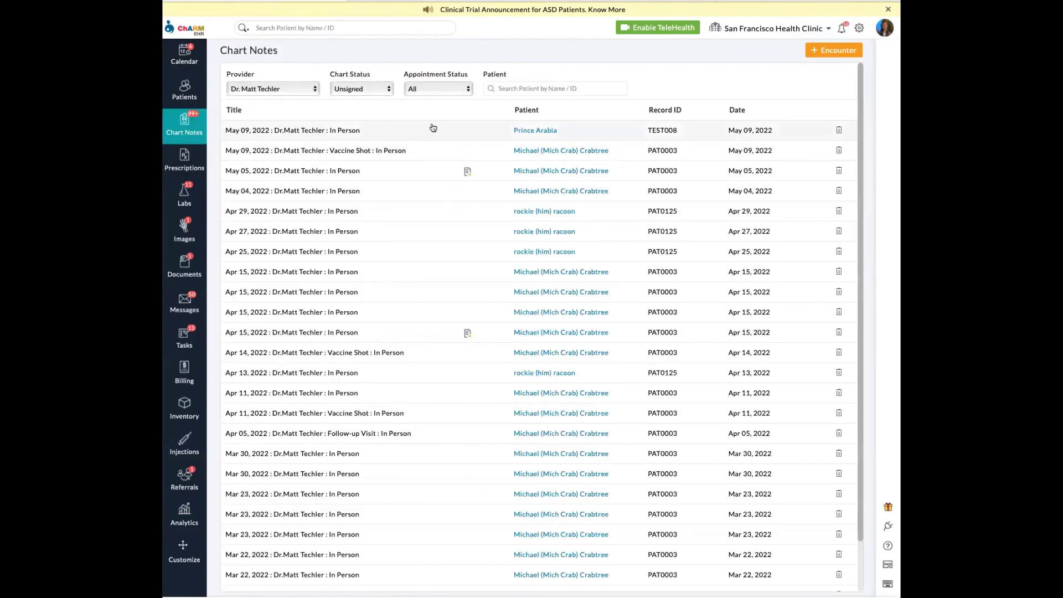
# - Open the May 09 in-person chart note for editing and scroll through its SOAP form
pyautogui.click(434, 129)
pyautogui.click(239, 99)
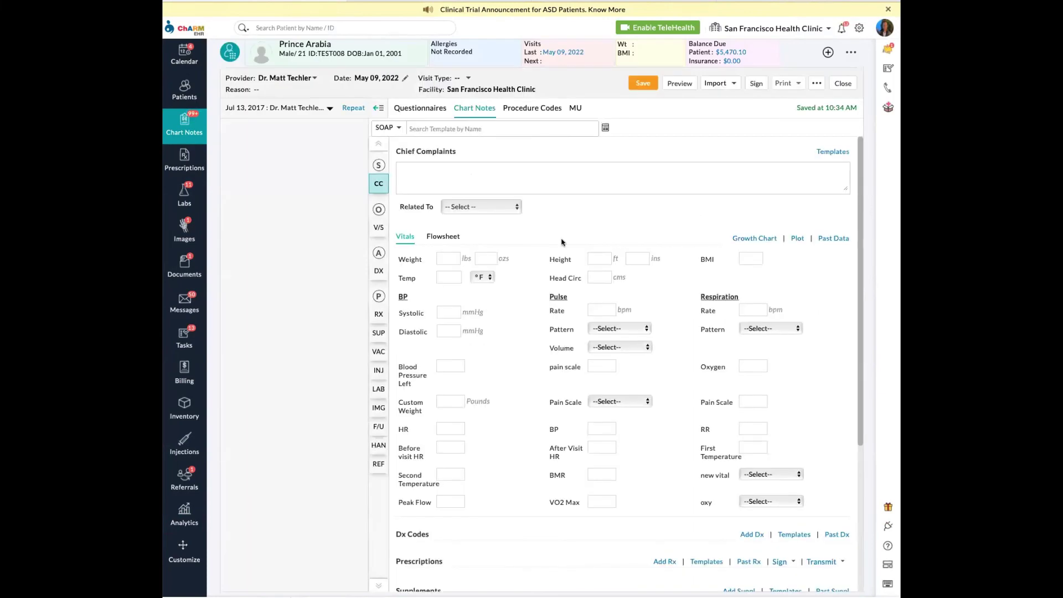
pyautogui.scroll(-4, 560, 288)
pyautogui.scroll(4, 515, 344)
pyautogui.scroll(-4, 515, 344)
pyautogui.scroll(4, 514, 344)
pyautogui.scroll(-4, 511, 344)
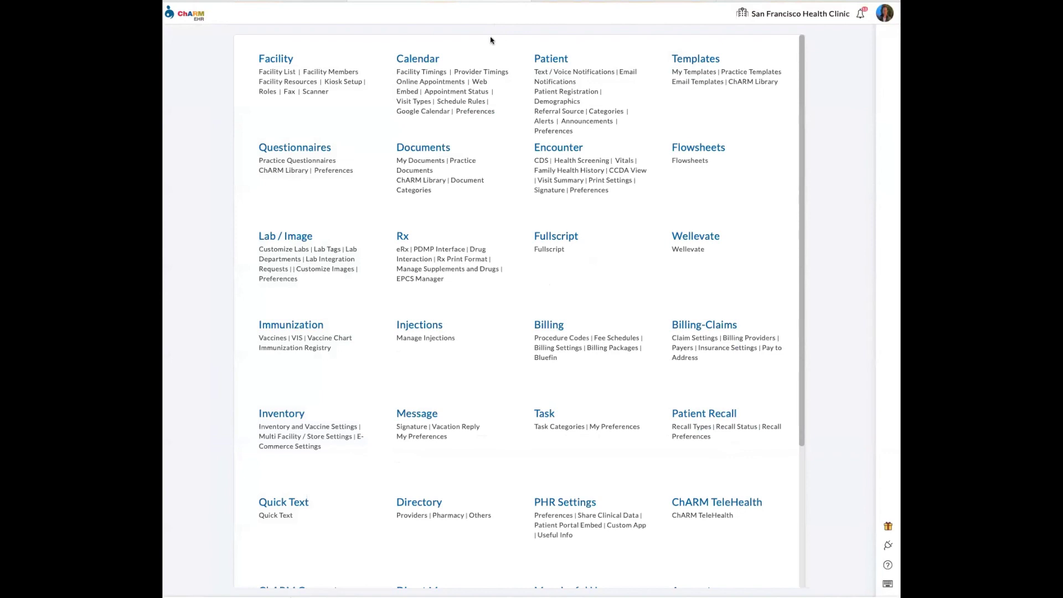
# - View Kiosk Setup's two kiosk accounts, then open the Patients list of 14 records
pyautogui.click(341, 83)
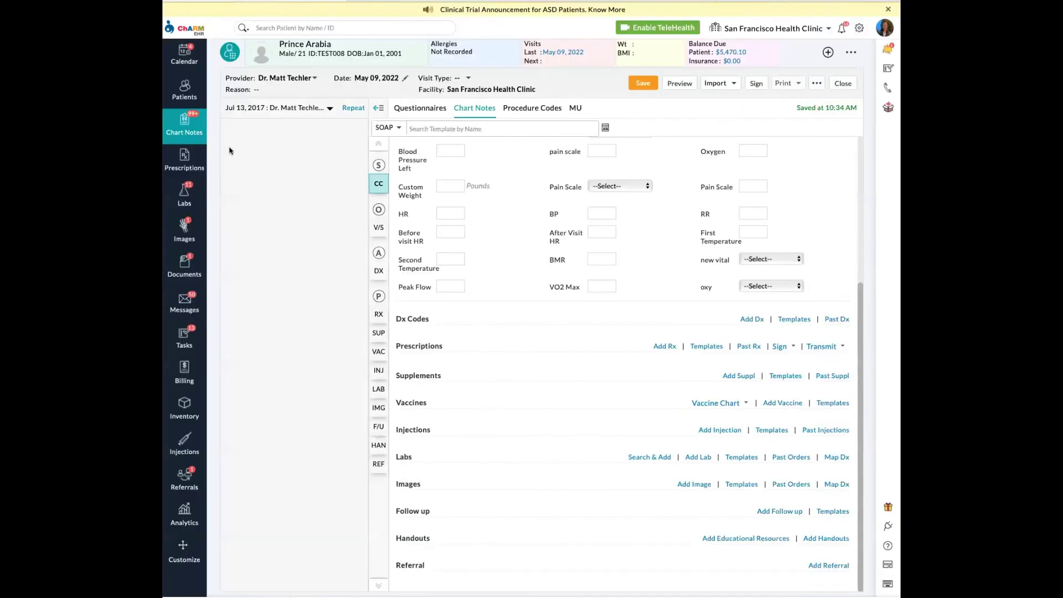
pyautogui.click(185, 92)
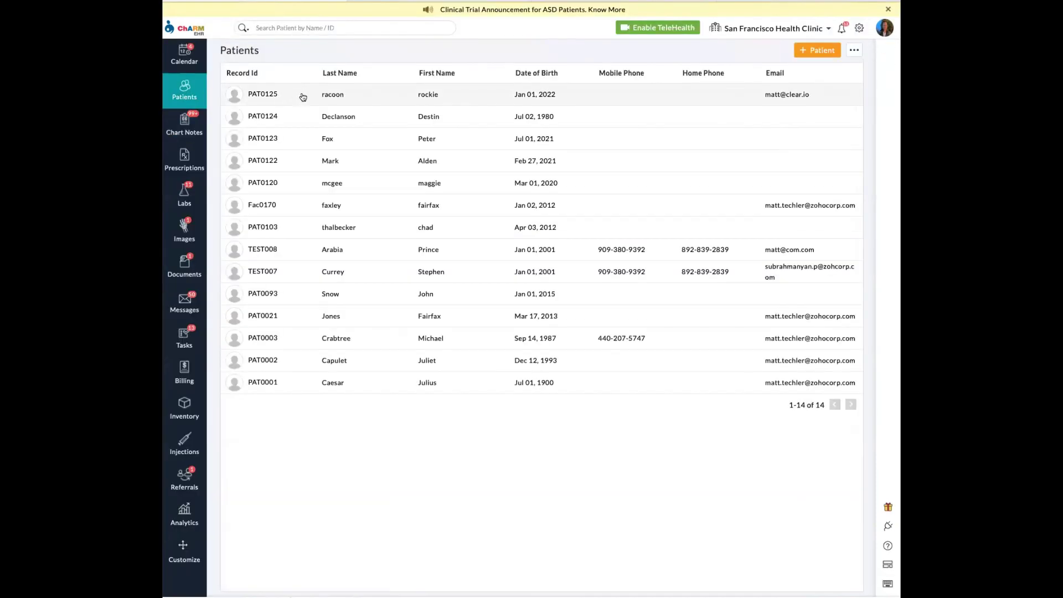
# - Open a patient's chart, dismiss the reminder, and view their submitted questionnaires
pyautogui.click(394, 337)
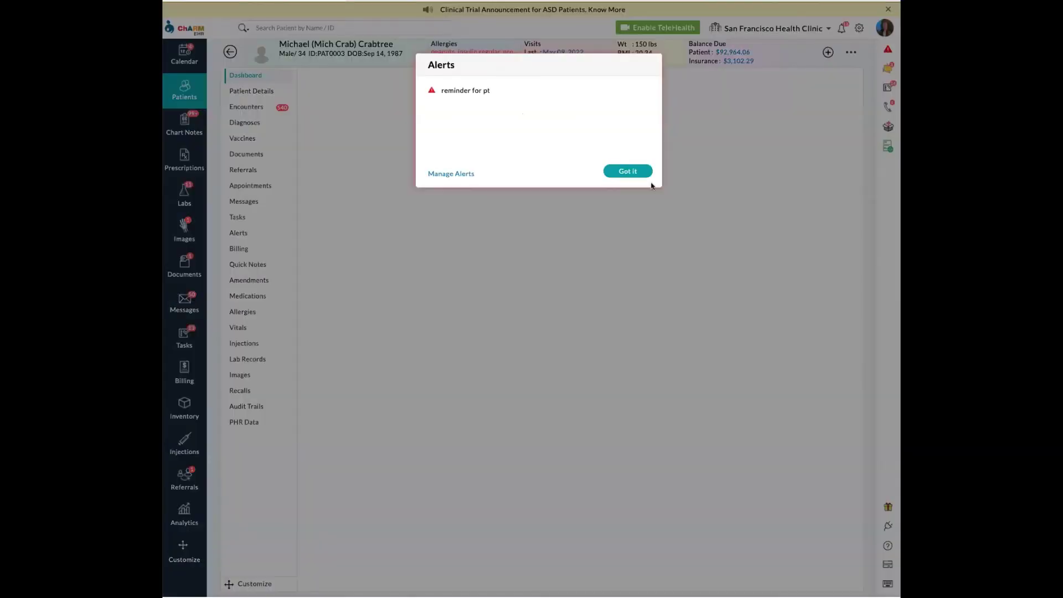
pyautogui.click(637, 173)
pyautogui.click(270, 93)
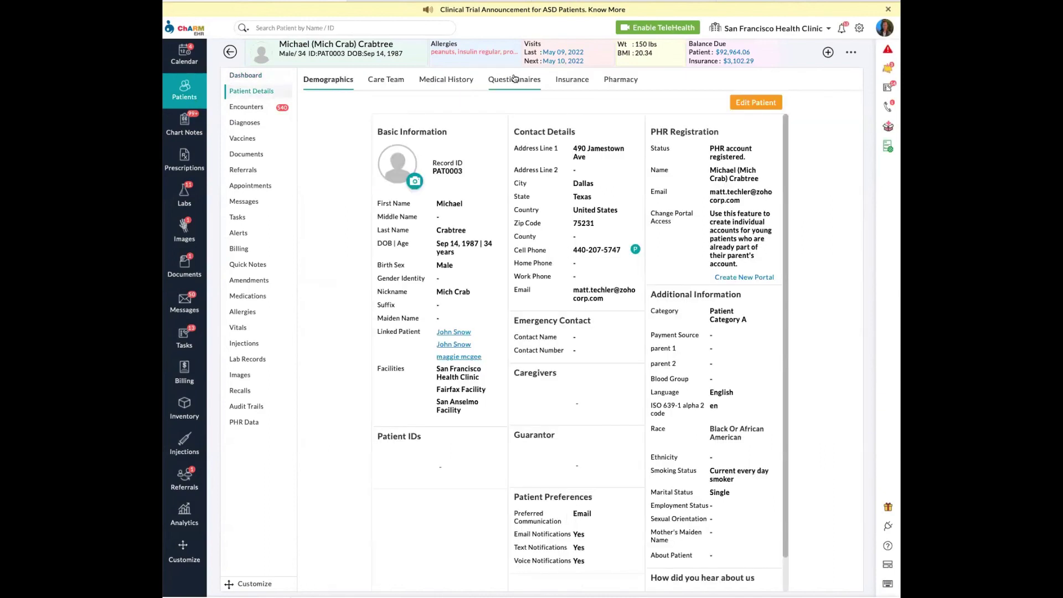
pyautogui.click(521, 84)
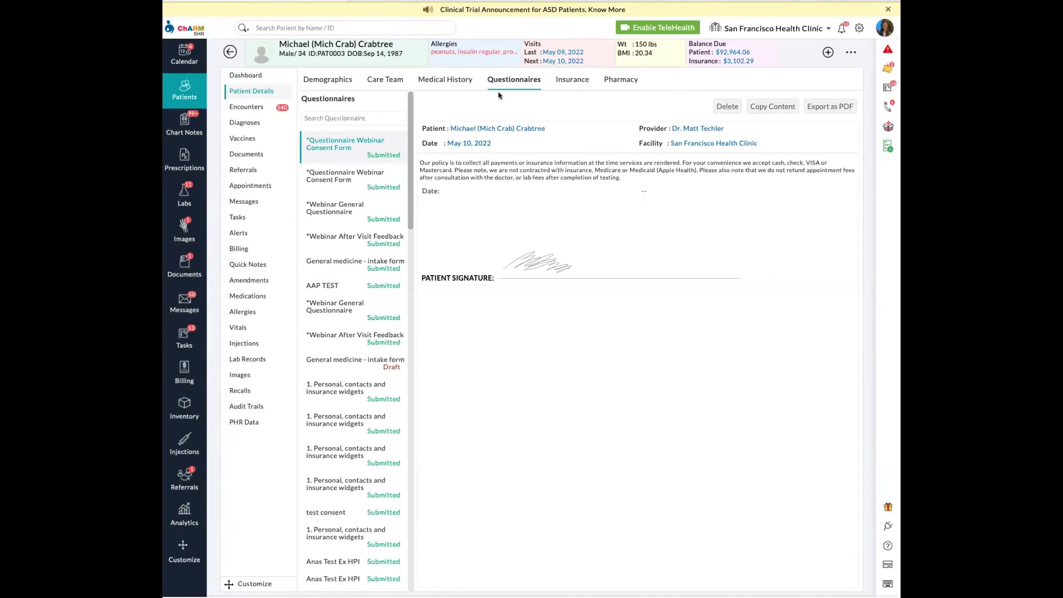
pyautogui.click(828, 53)
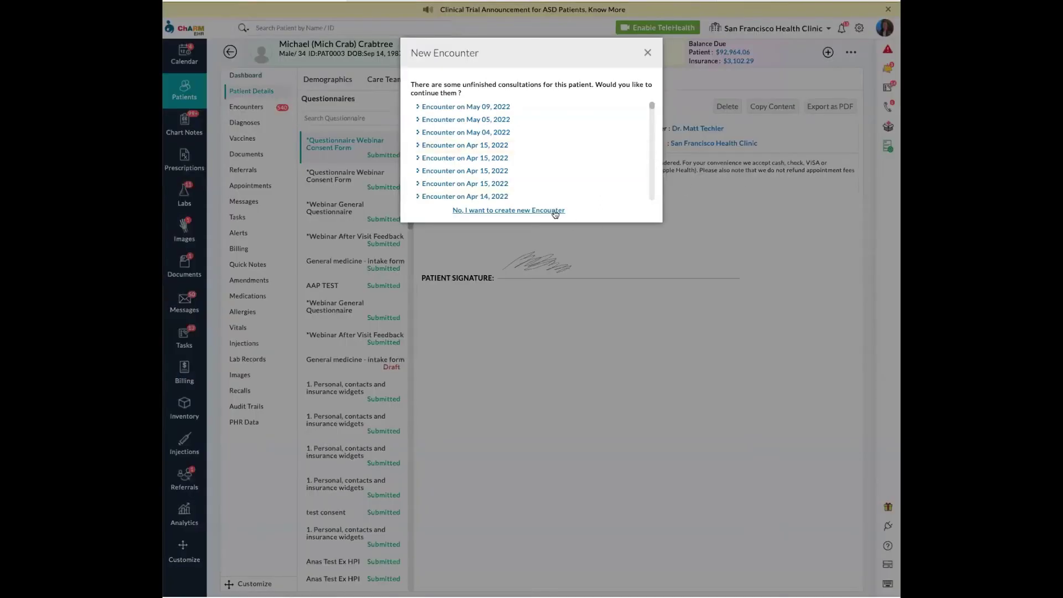
# - Create a new May 10, 2022 encounter instead of continuing unfinished consultations
pyautogui.click(554, 214)
pyautogui.click(514, 282)
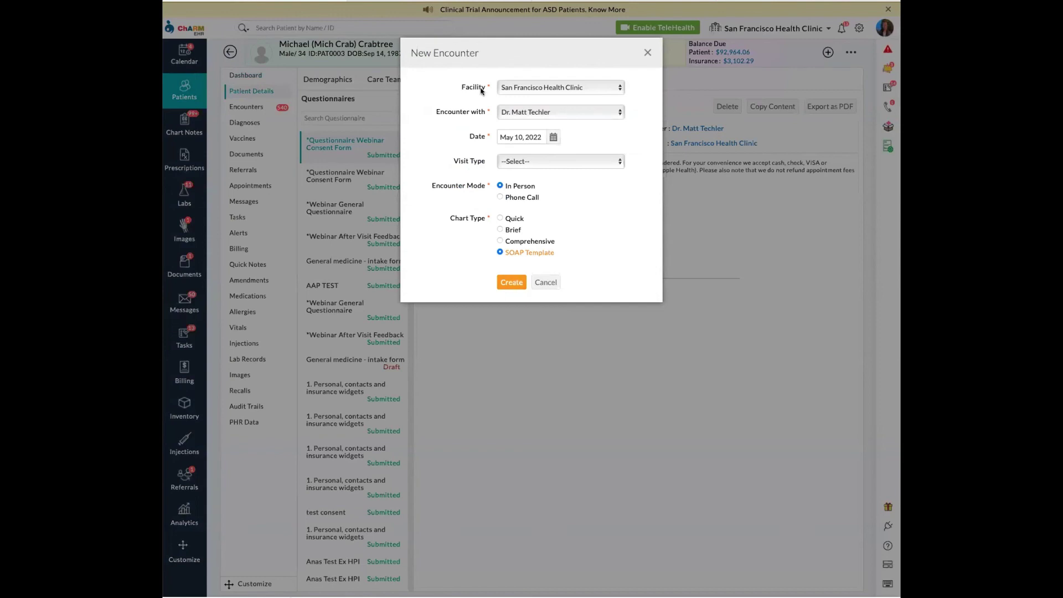
pyautogui.click(425, 114)
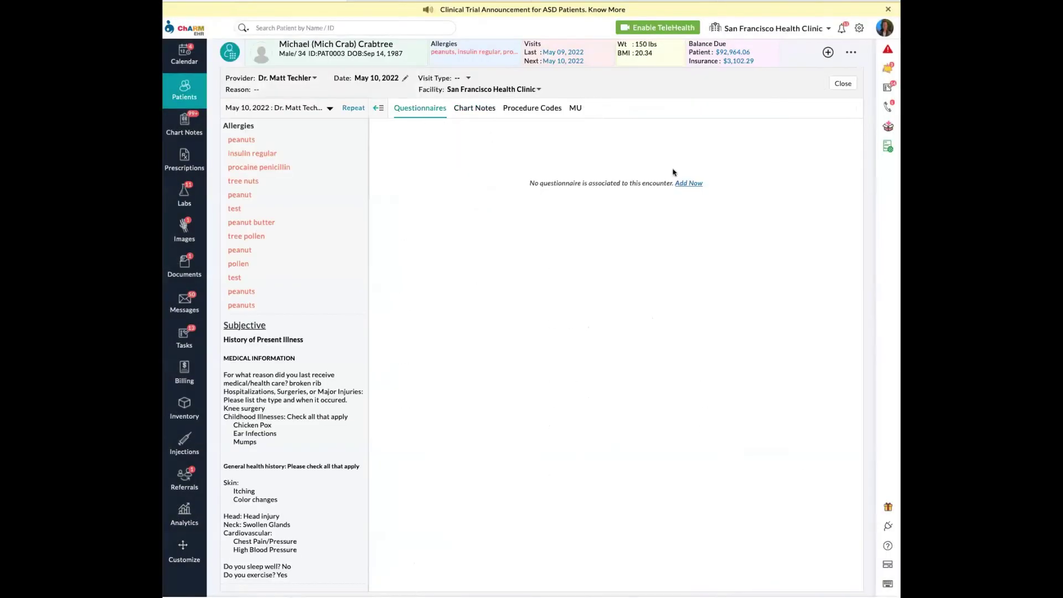
# - Attach the General medicine - intake form questionnaire to the encounter
pyautogui.click(688, 184)
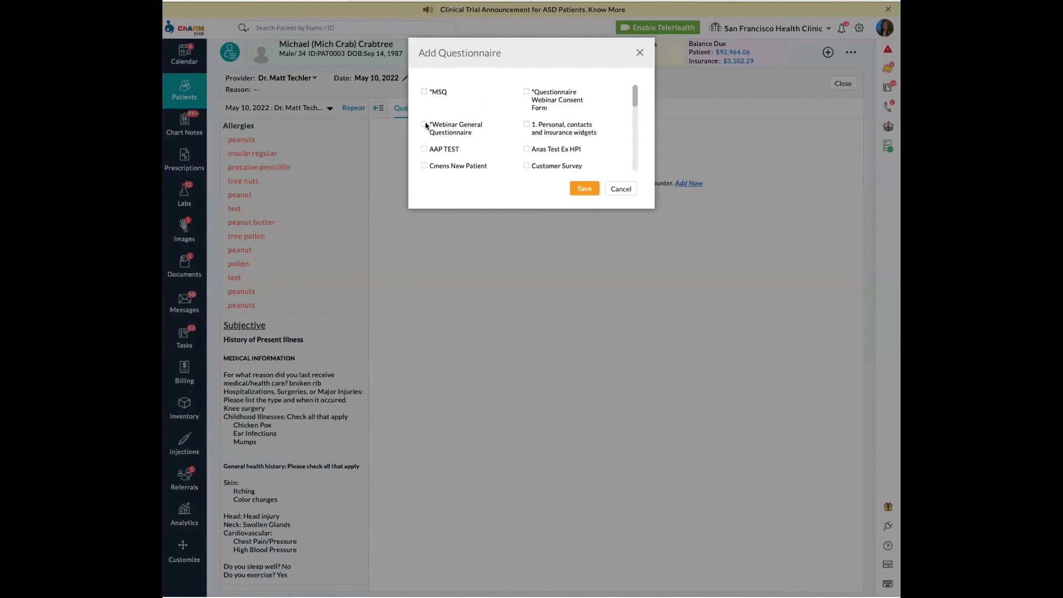
pyautogui.scroll(-2, 471, 152)
pyautogui.scroll(-3, 527, 148)
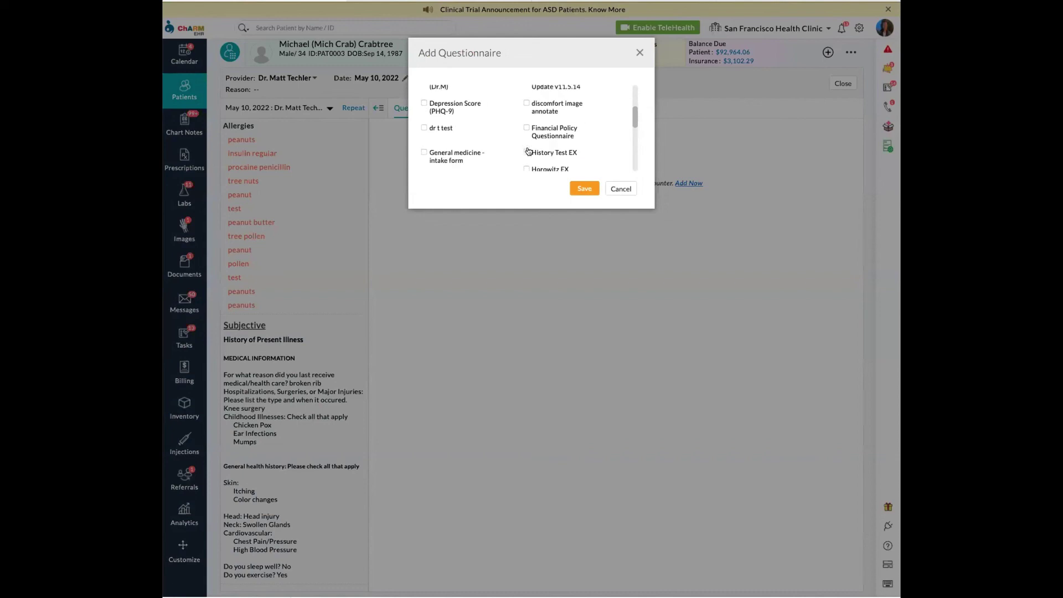
pyautogui.scroll(-1, 504, 151)
pyautogui.click(424, 104)
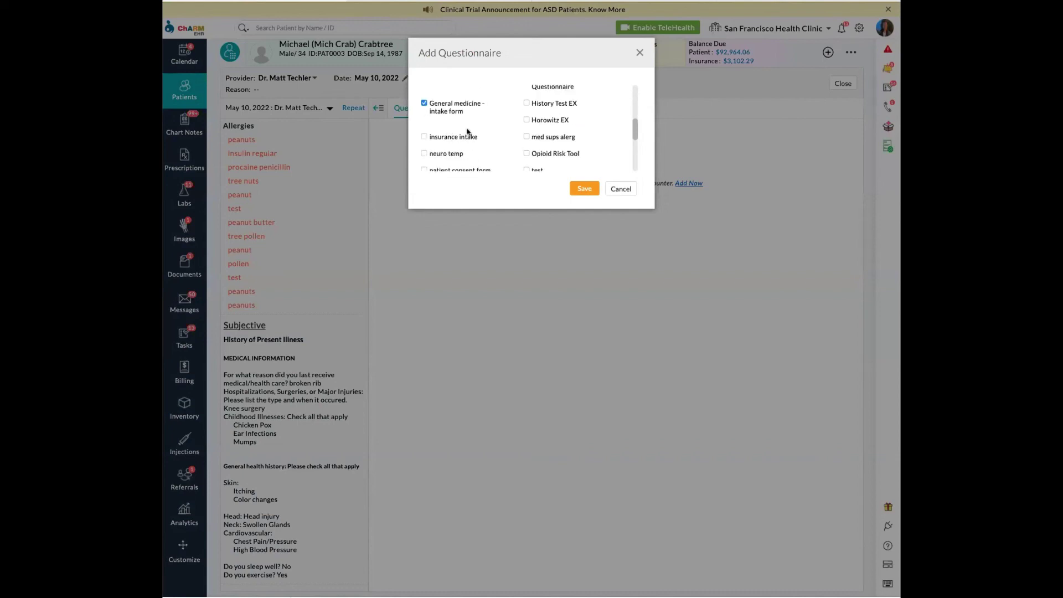
pyautogui.click(585, 190)
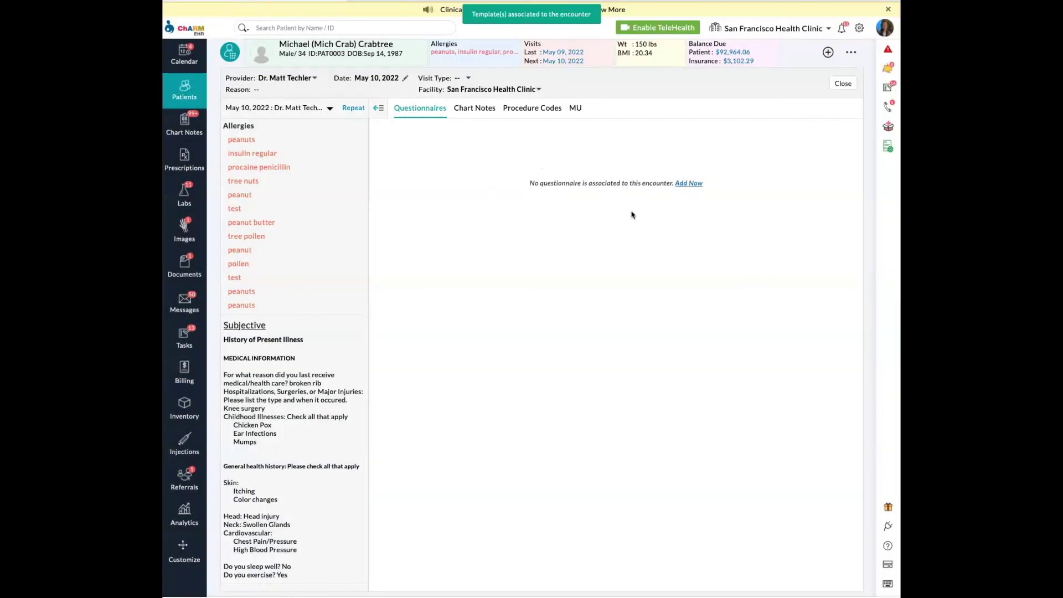
pyautogui.click(653, 157)
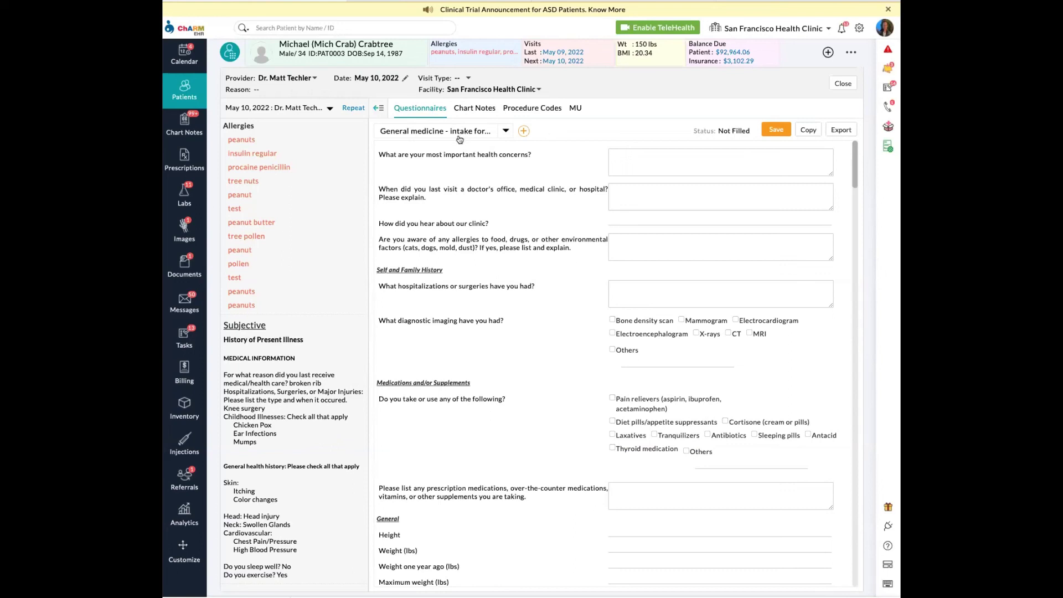
# - Open the ChARM Library, filter to General Questionnaire, and search 'ms' to list MSQ questionnaires
pyautogui.click(860, 29)
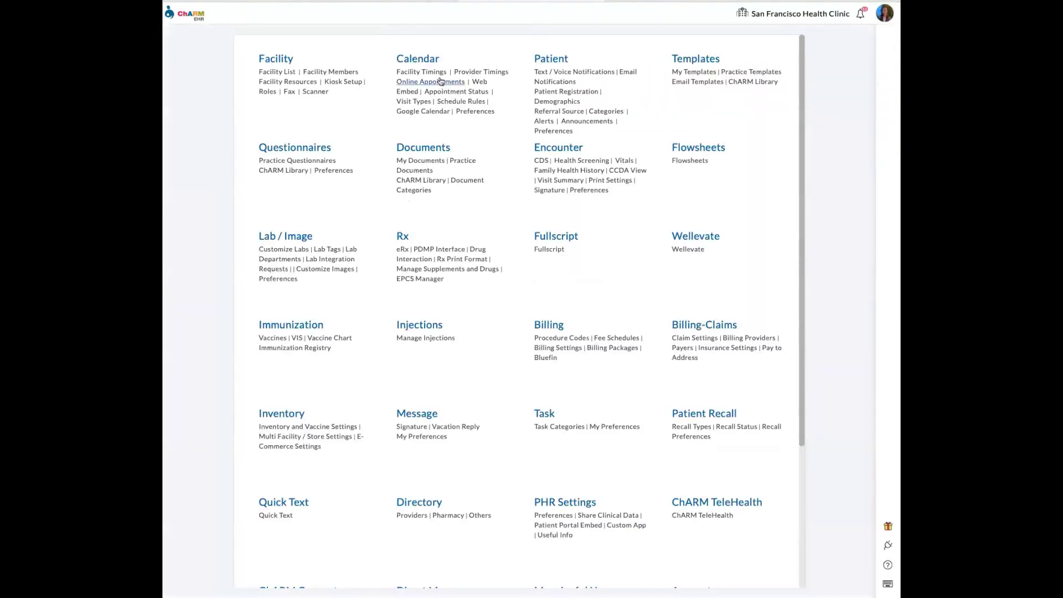
pyautogui.click(282, 175)
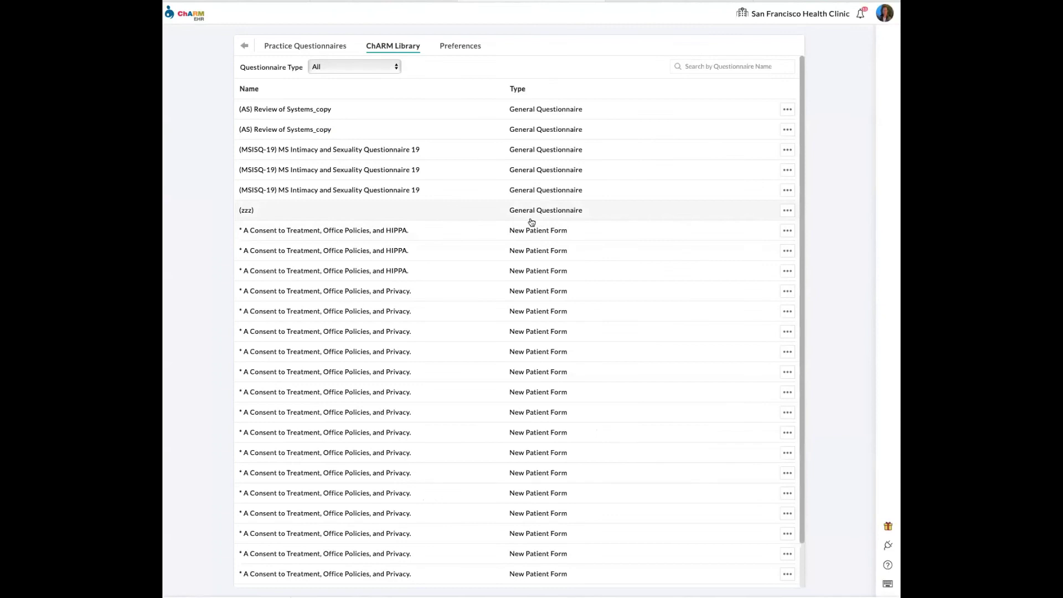
pyautogui.click(363, 67)
pyautogui.click(367, 76)
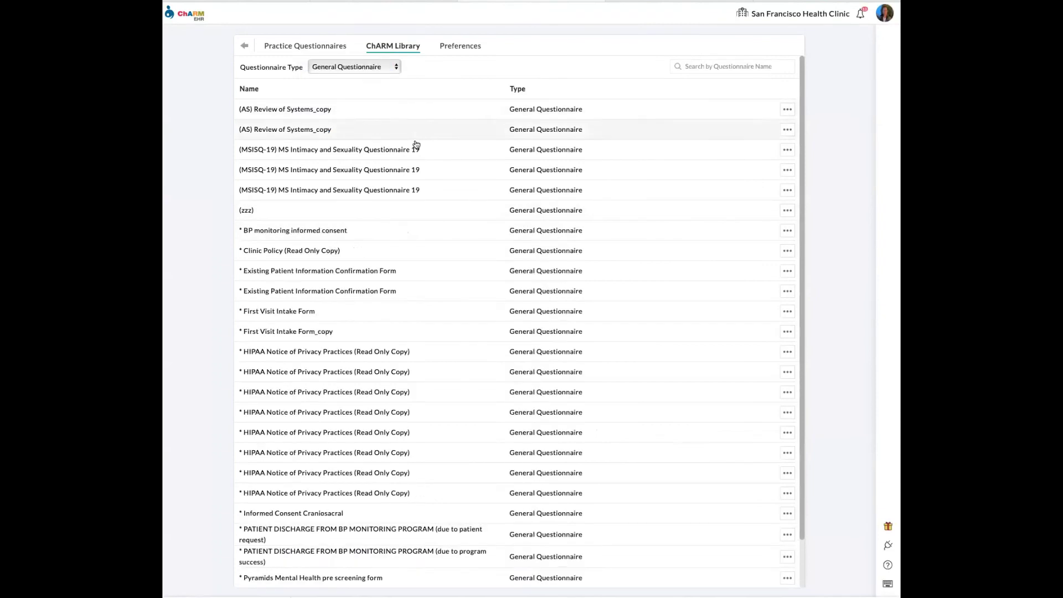
pyautogui.scroll(-2, 437, 182)
pyautogui.scroll(2, 430, 180)
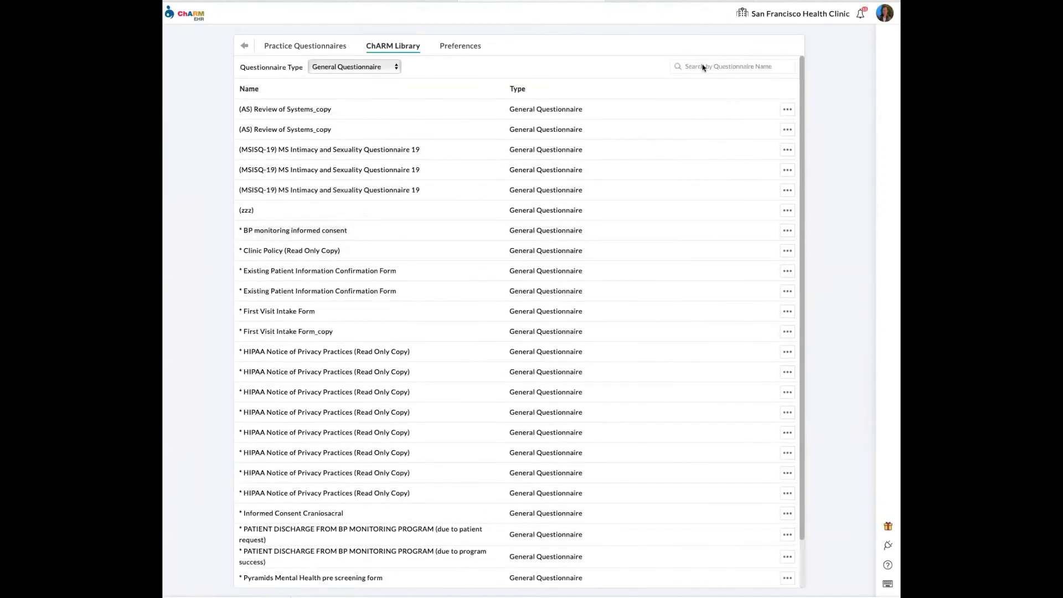
pyautogui.click(721, 63)
pyautogui.write('msq')
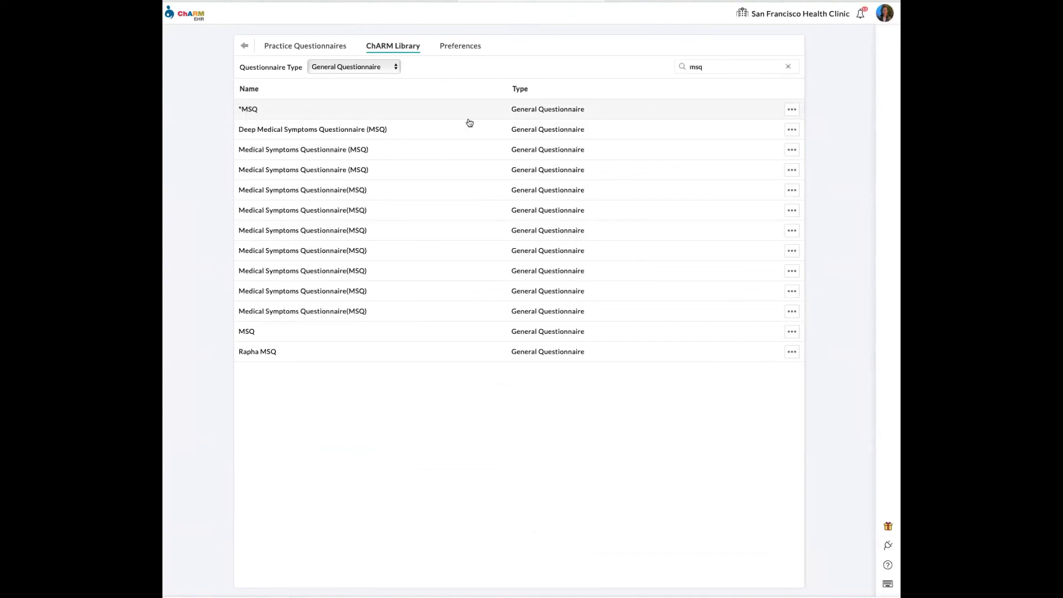
pyautogui.click(794, 113)
pyautogui.click(775, 132)
pyautogui.scroll(-3, 421, 183)
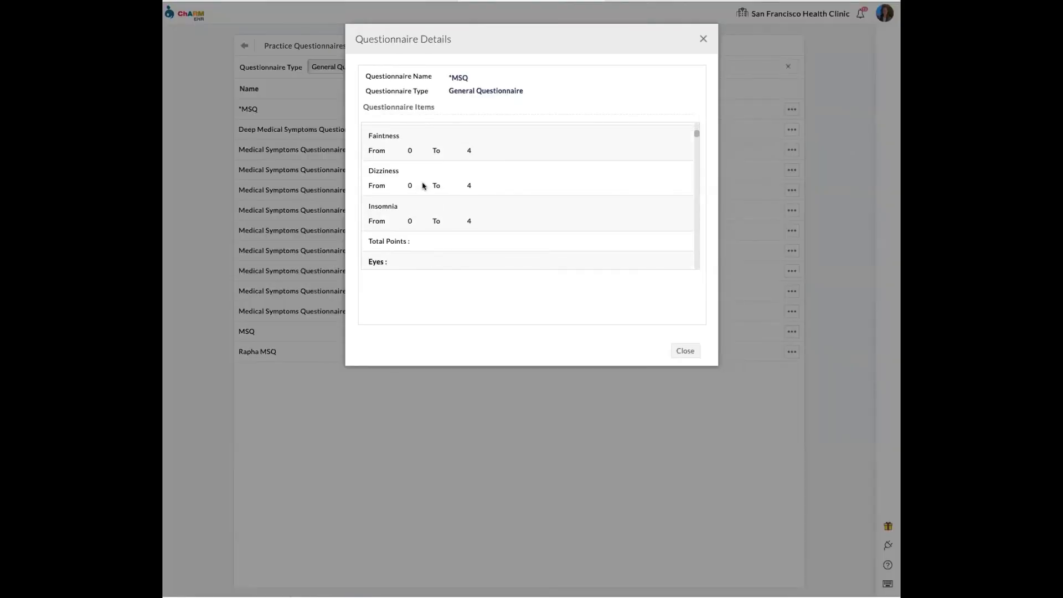
pyautogui.scroll(-4, 437, 175)
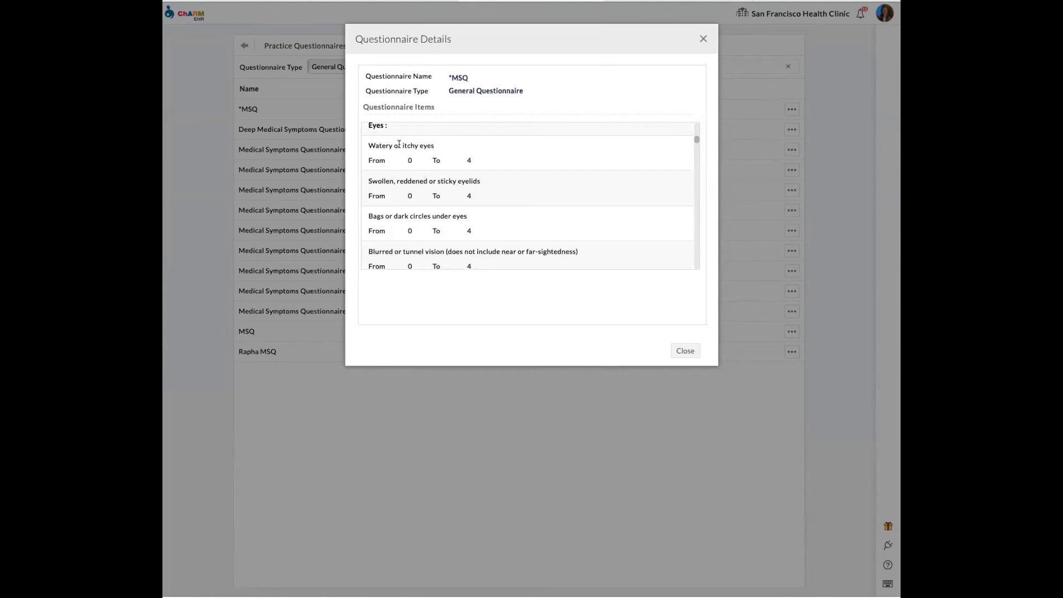
pyautogui.scroll(-1, 425, 155)
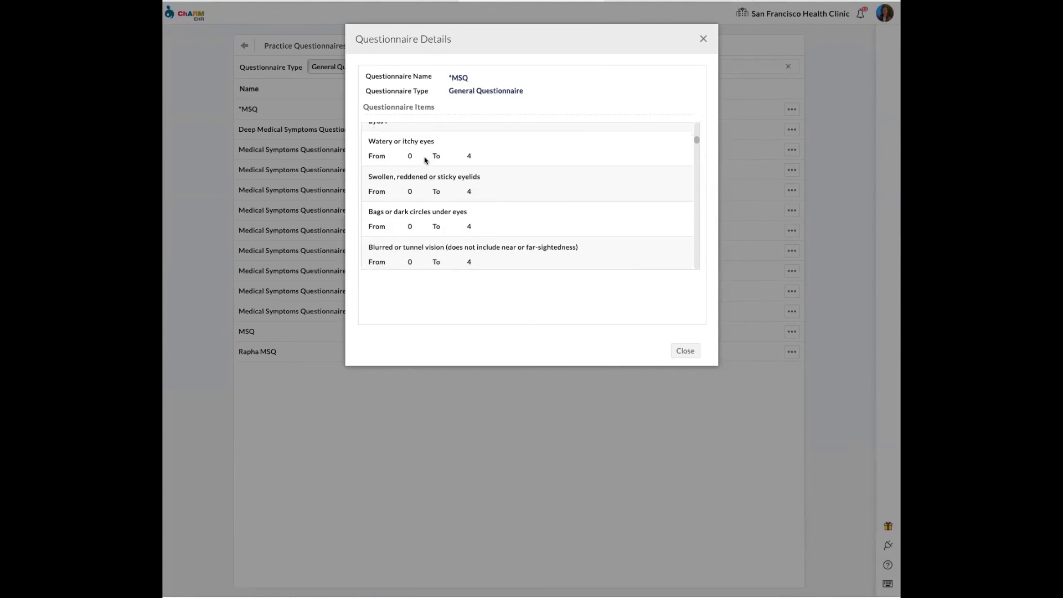
pyautogui.scroll(-1, 471, 186)
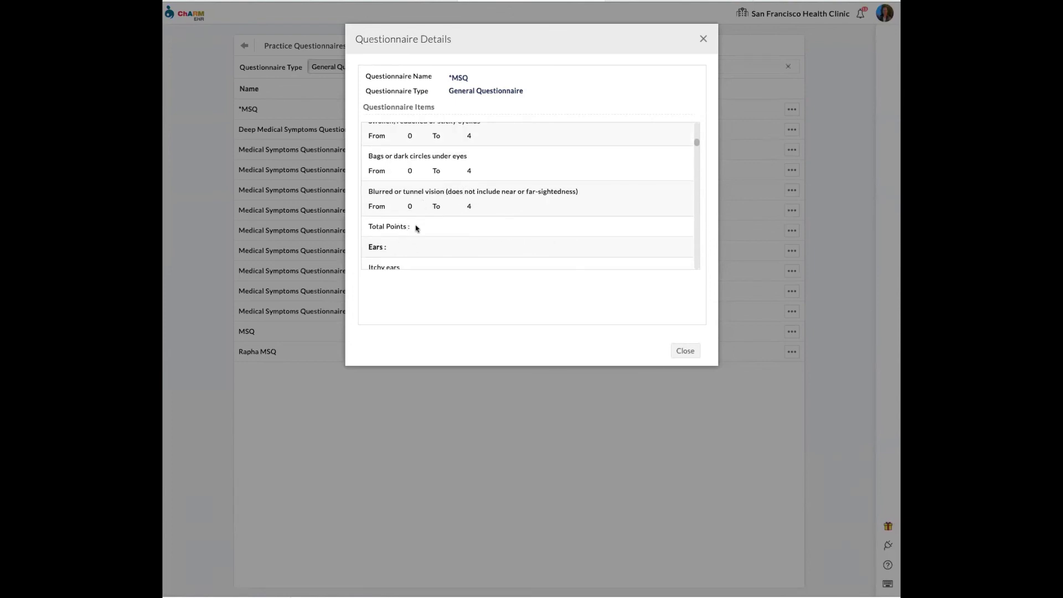
pyautogui.scroll(3, 418, 228)
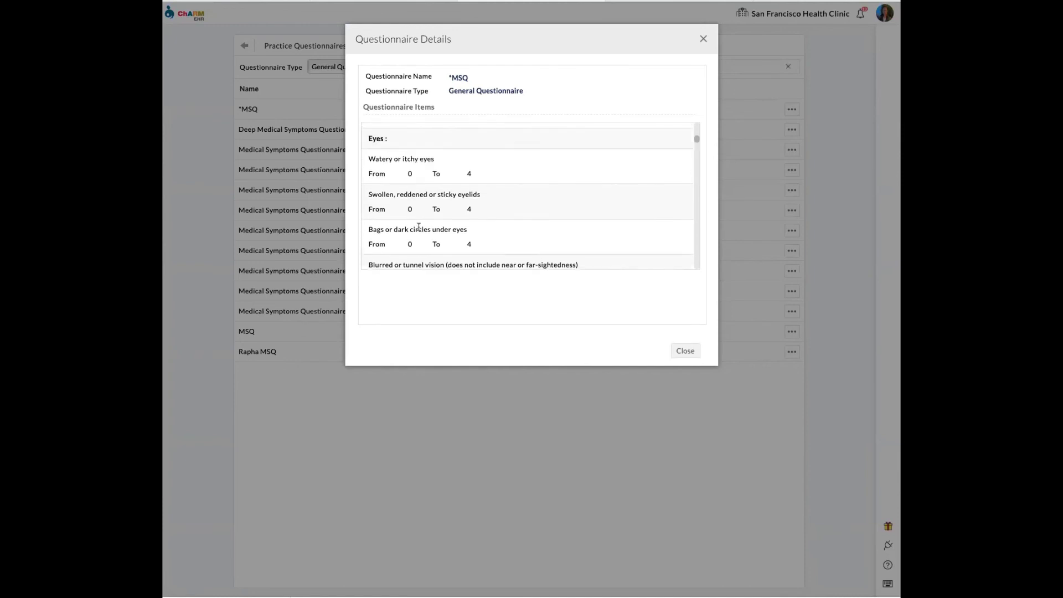
pyautogui.scroll(1, 417, 227)
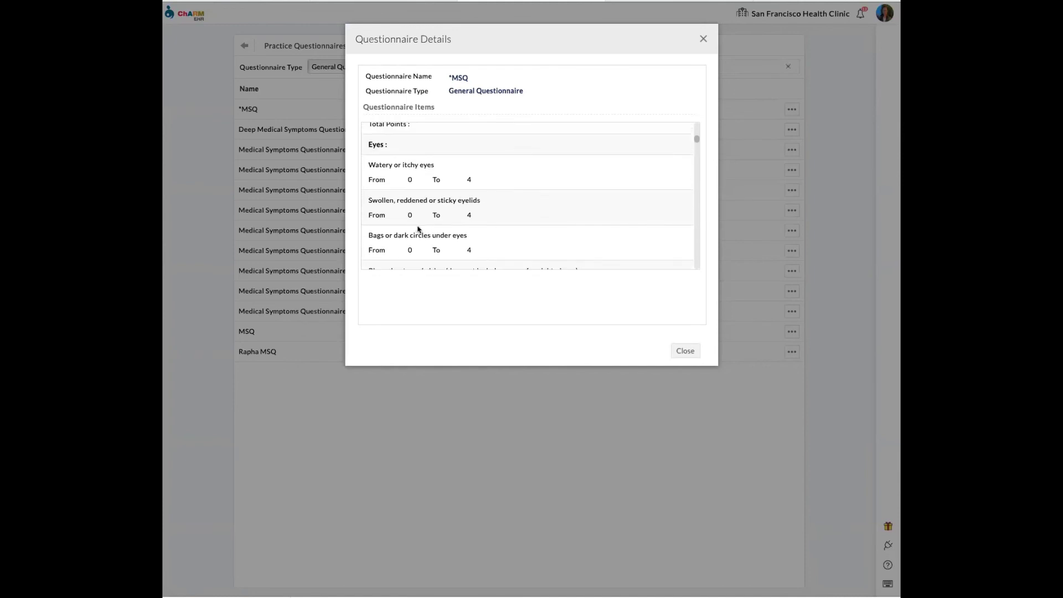
pyautogui.scroll(5, 418, 229)
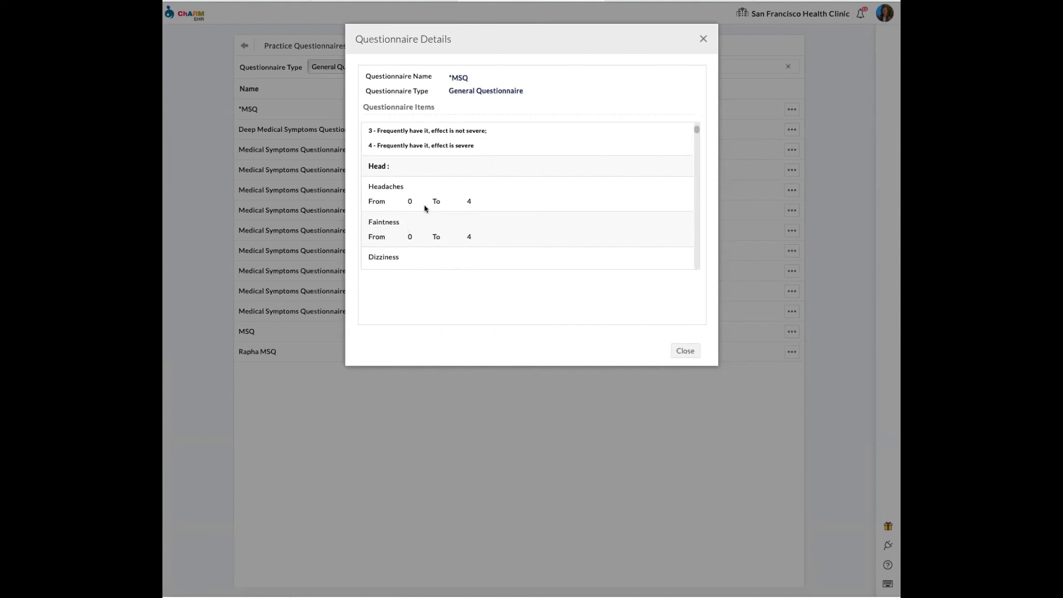
pyautogui.scroll(3, 426, 208)
pyautogui.scroll(-3, 418, 205)
pyautogui.scroll(-1, 418, 206)
pyautogui.scroll(-2, 419, 207)
pyautogui.moveTo(471, 77); pyautogui.dragTo(448, 77)
pyautogui.click(488, 82)
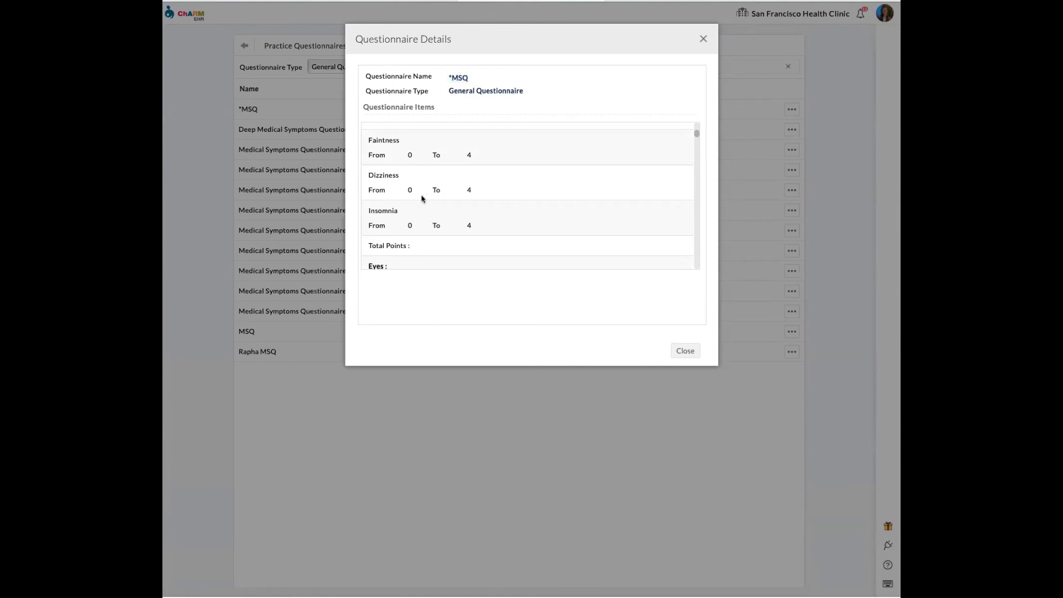
pyautogui.scroll(-1, 435, 187)
pyautogui.scroll(5, 485, 195)
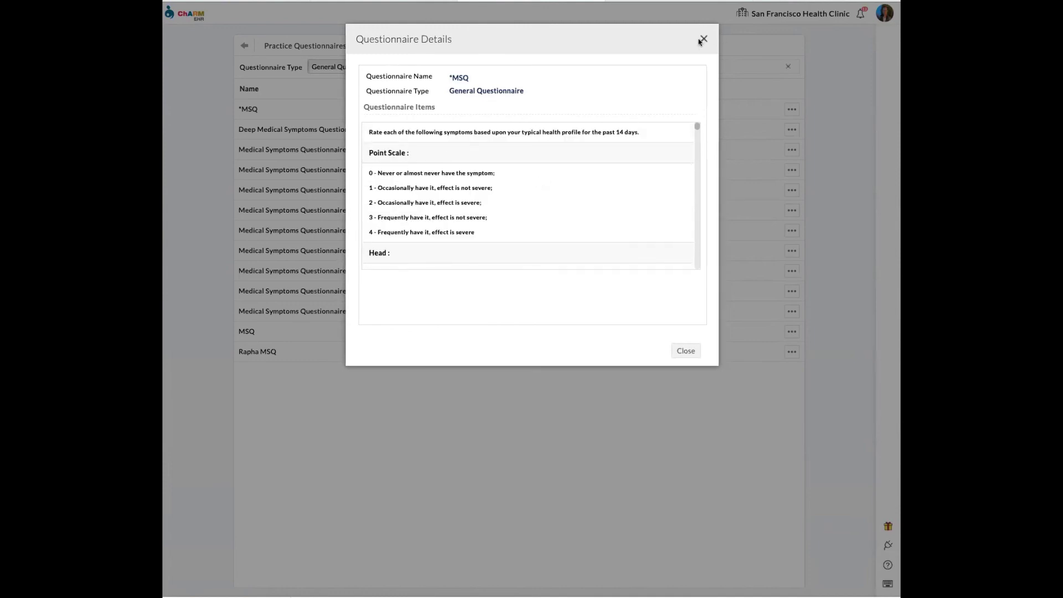
pyautogui.click(702, 38)
pyautogui.moveTo(273, 114); pyautogui.dragTo(231, 107)
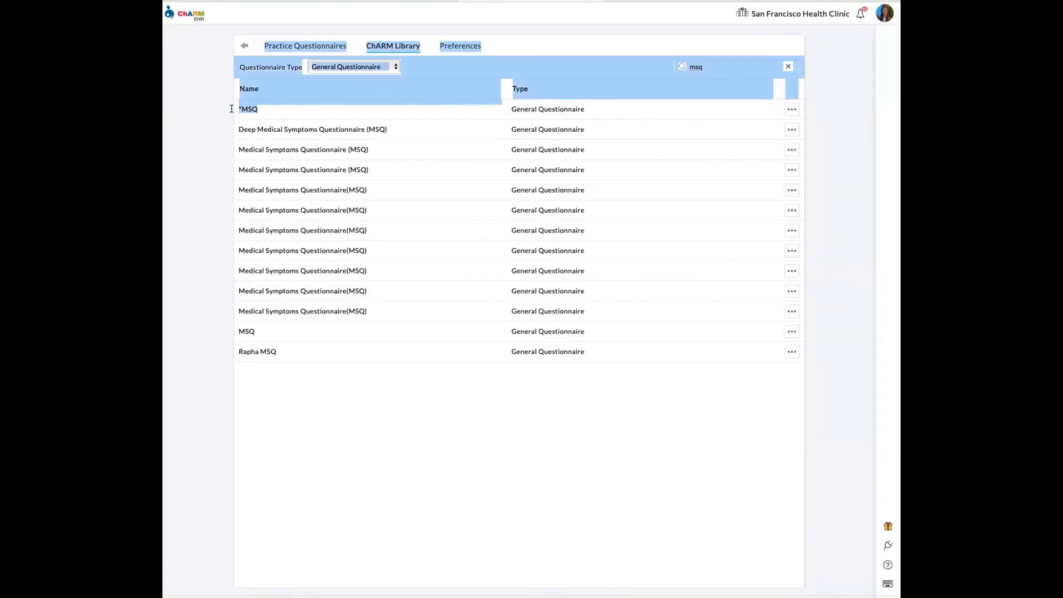
# - Show the Calendar list view with the two Consulted appointments on Tuesday, May 10, 2022
pyautogui.click(202, 147)
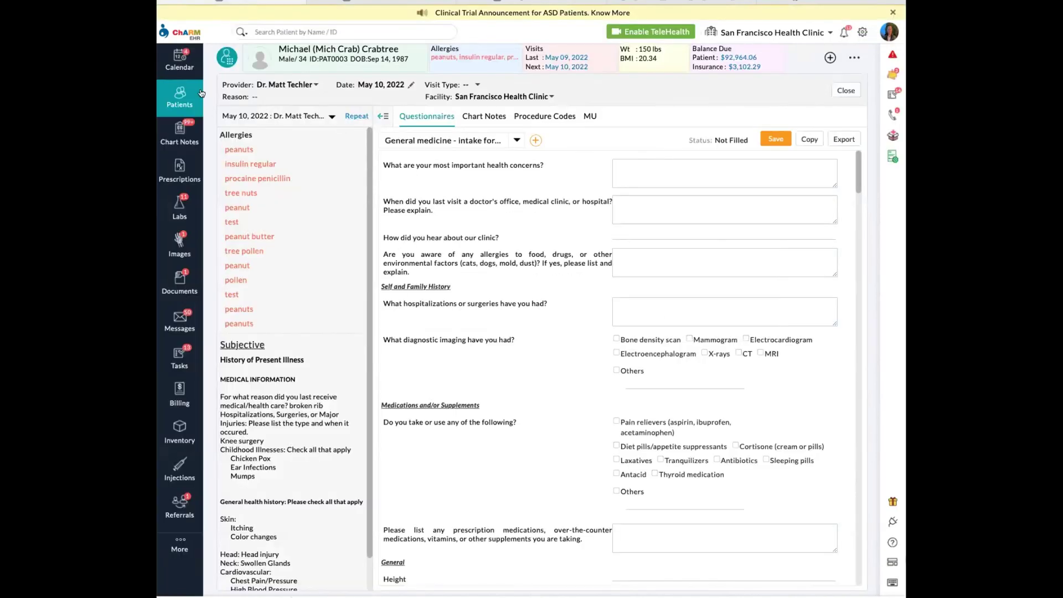
pyautogui.click(183, 95)
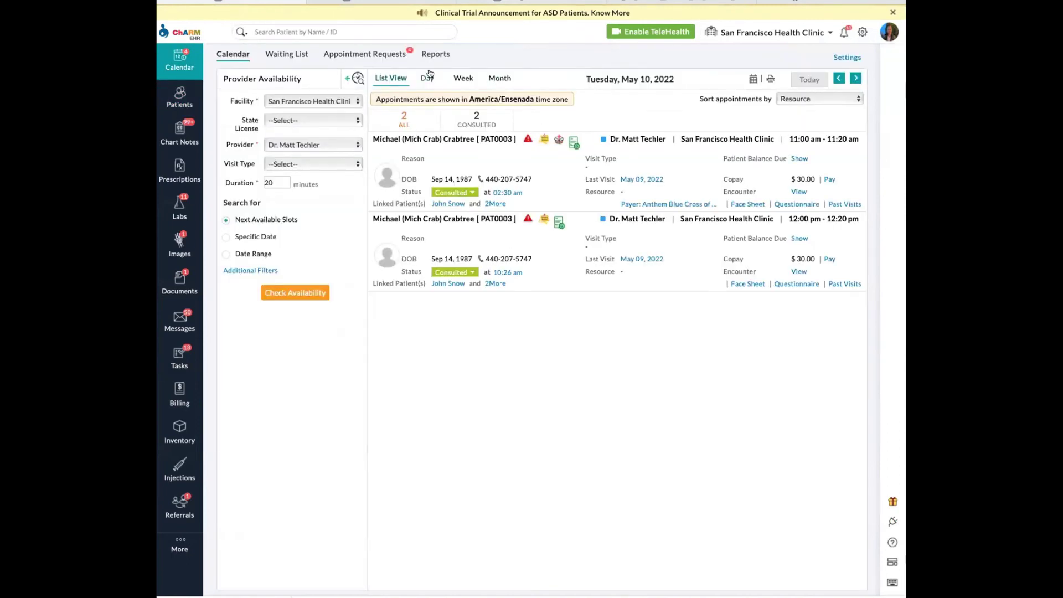
# - Start a new 1:20 PM appointment on May 10, 2022, ticking AAP TEST and Anas Test Ex HPI
pyautogui.click(427, 77)
pyautogui.click(486, 291)
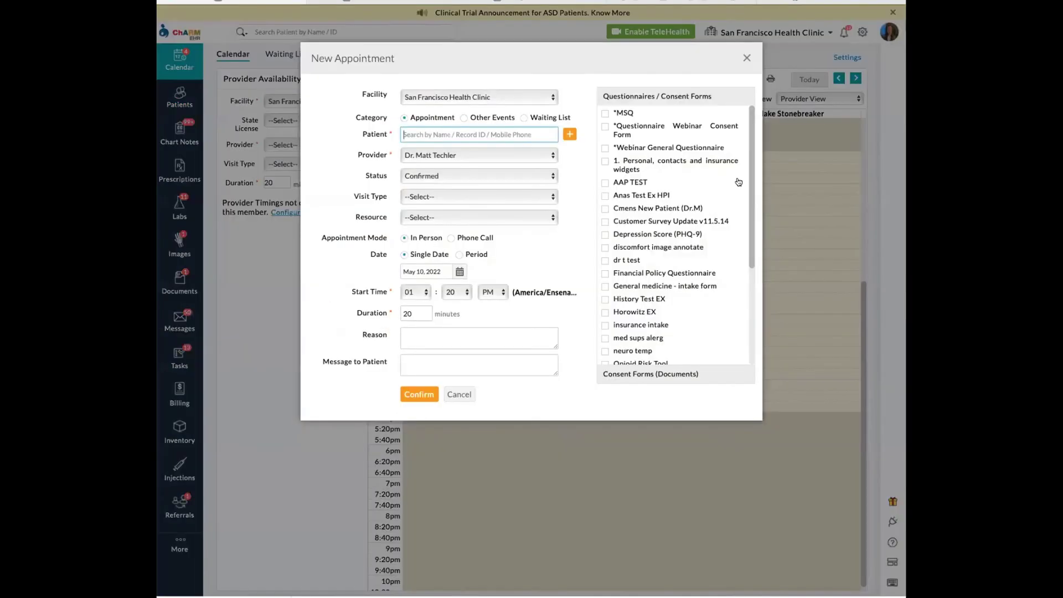
pyautogui.click(605, 183)
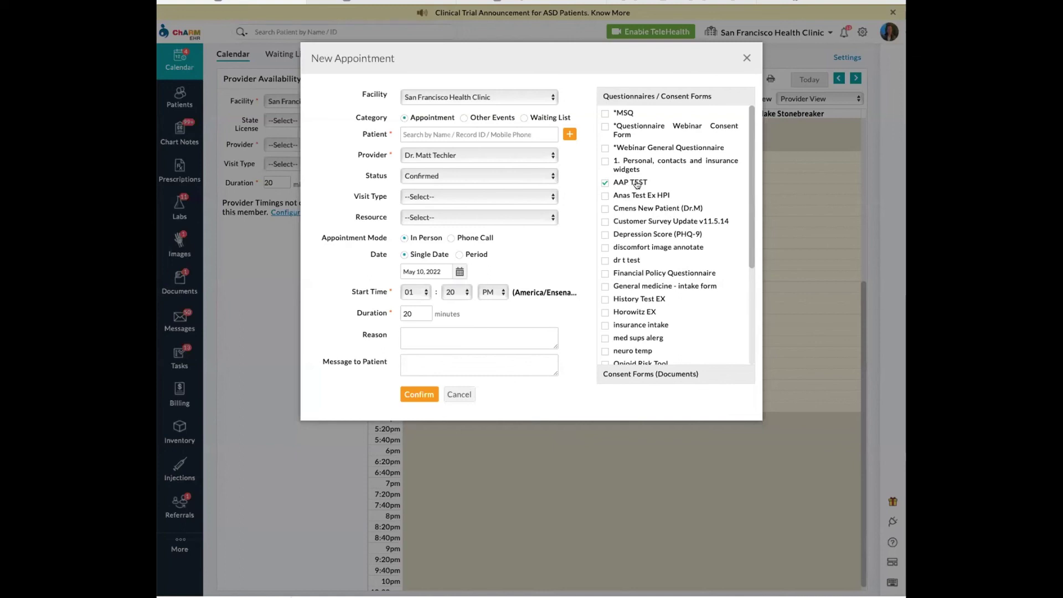
pyautogui.click(602, 196)
# - Look over the practice's *MSQ questionnaire actions, then untick Anas Test Ex HPI on the appointment
pyautogui.click(531, 4)
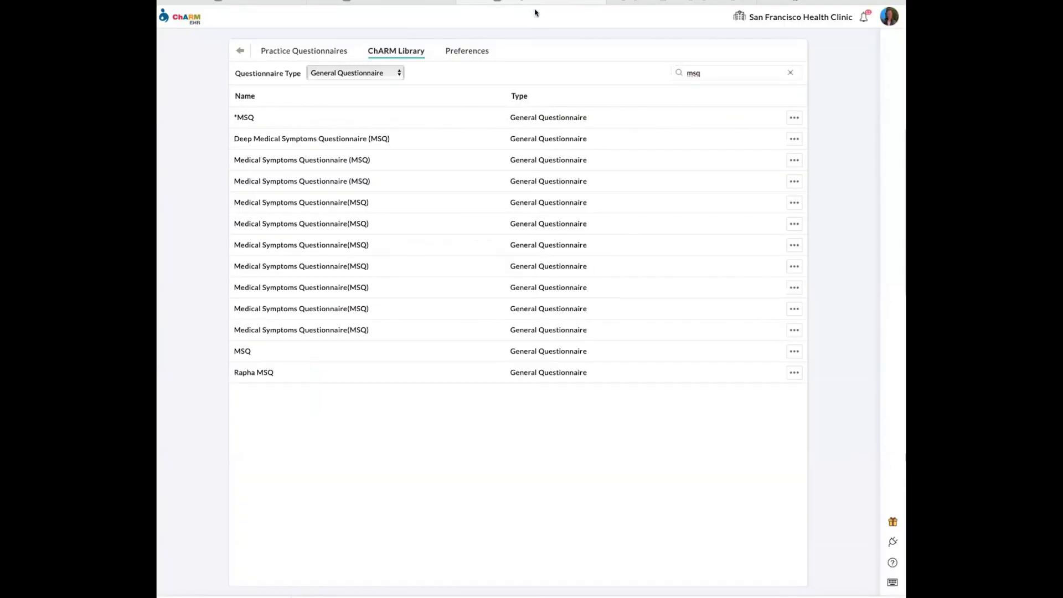
pyautogui.click(313, 50)
pyautogui.click(790, 141)
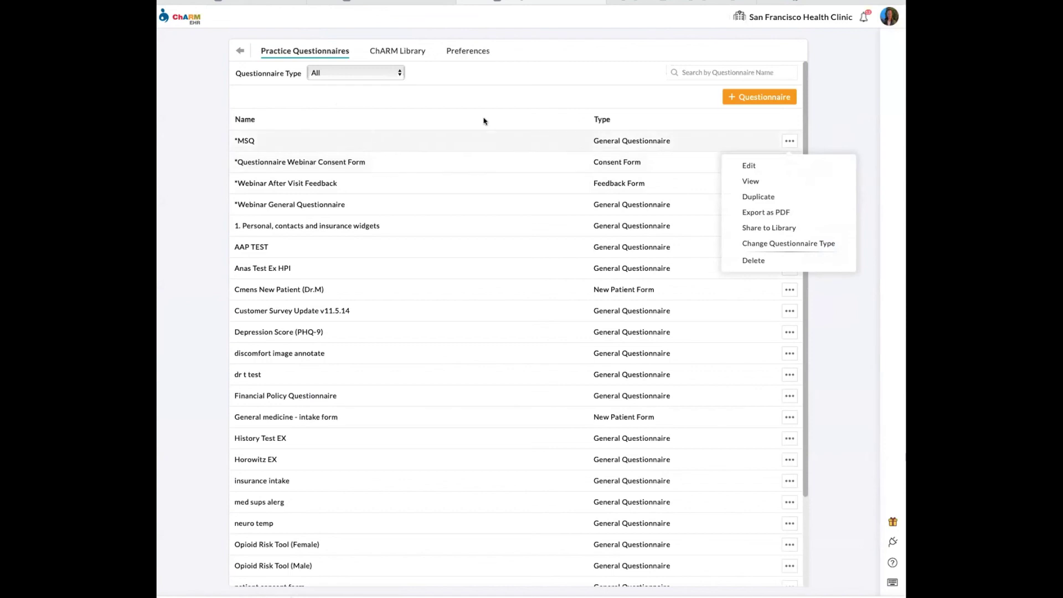
pyautogui.click(693, 125)
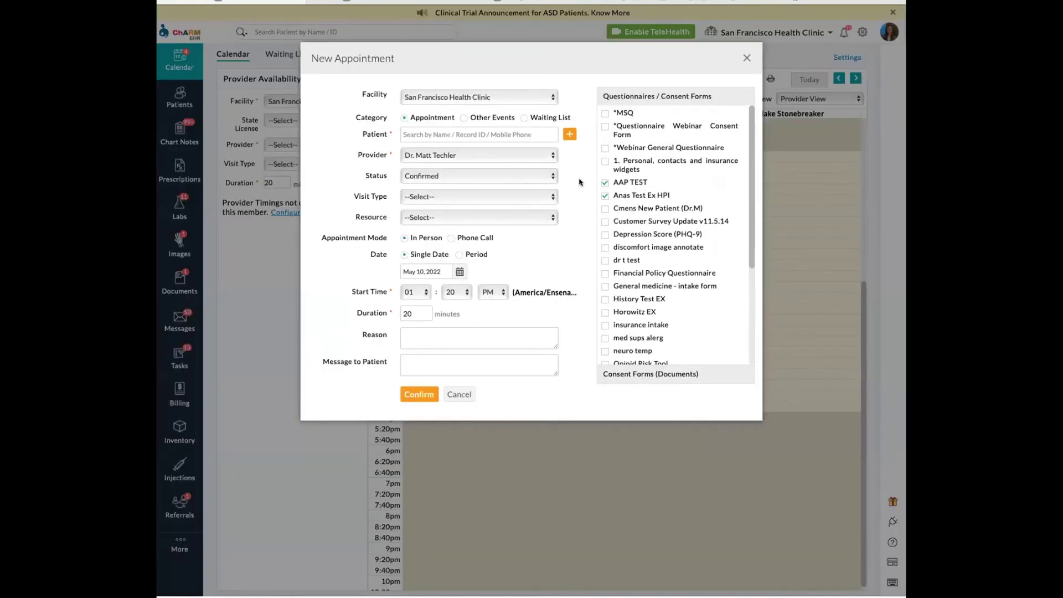
pyautogui.click(606, 196)
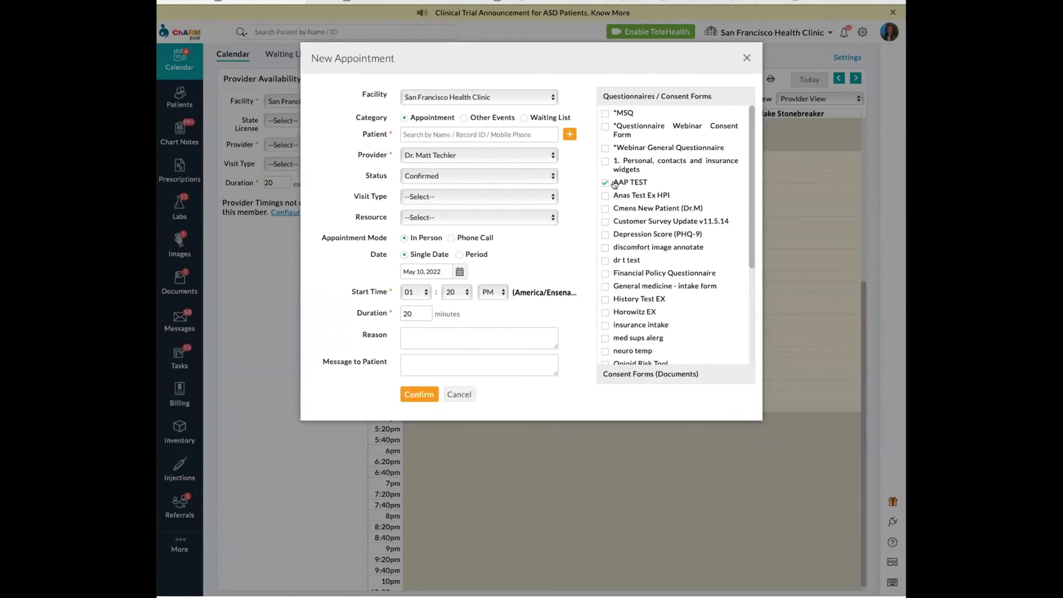